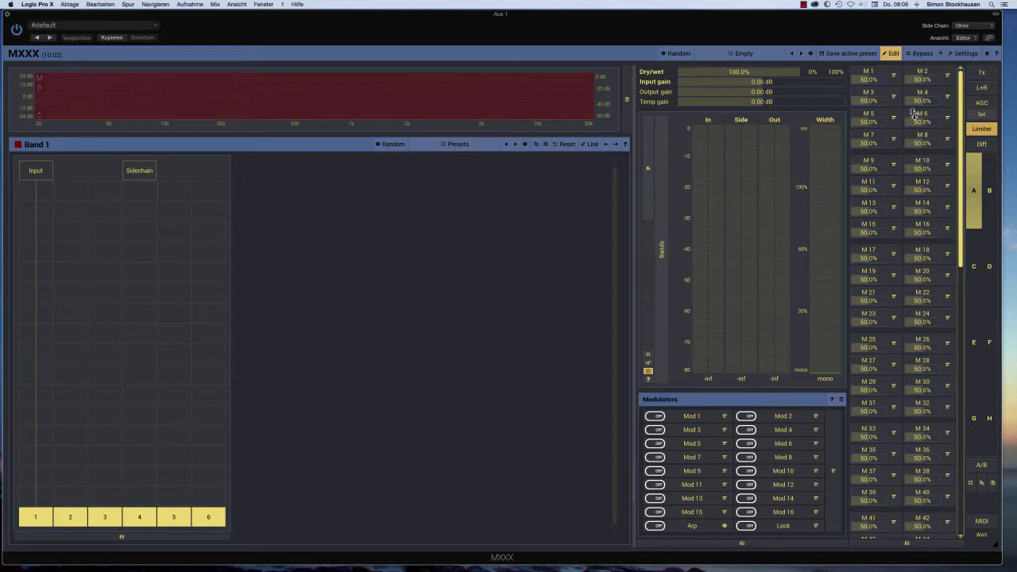
- Set multiparameter M 1 to 45.2%
{"action": "left_click_drag", "start_coordinate": [886, 81], "coordinate": [877, 80]}
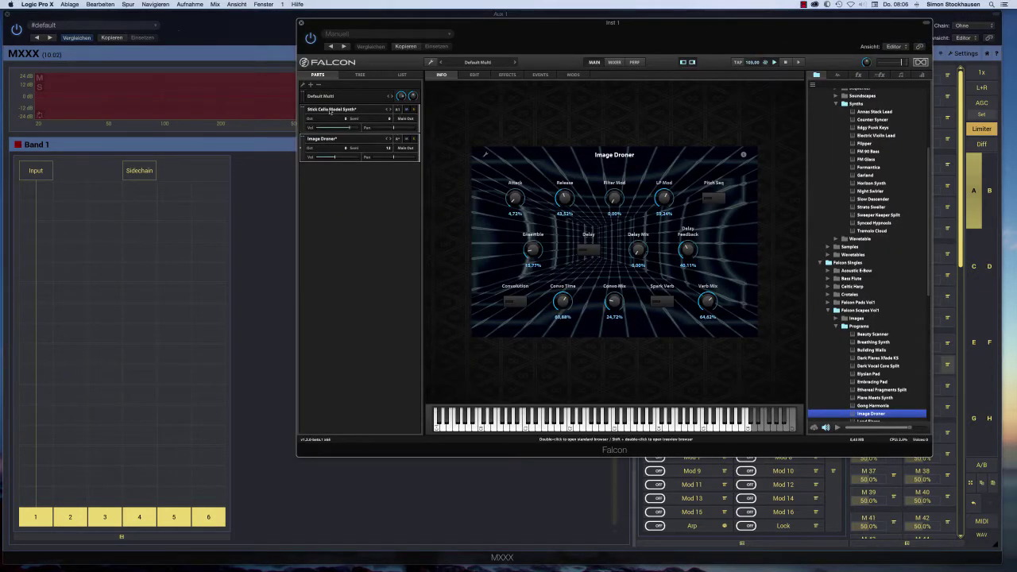
- Review the Image Droner and Stick Cello Model Synth parts in Falcon and close its window
{"action": "left_click", "coordinate": [330, 112]}
{"action": "left_click", "coordinate": [334, 139]}
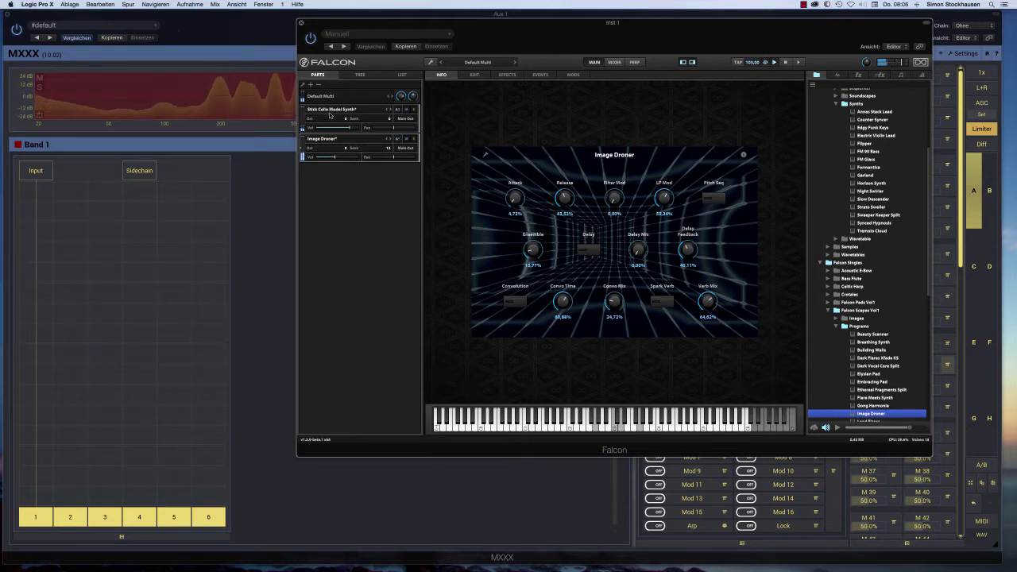
{"action": "left_click", "coordinate": [342, 111]}
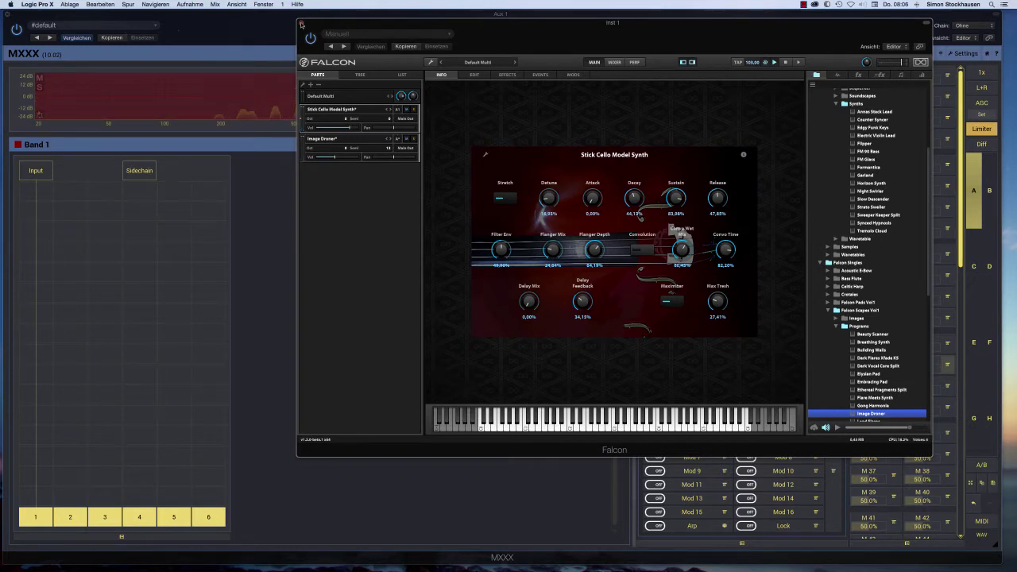
{"action": "left_click", "coordinate": [301, 24]}
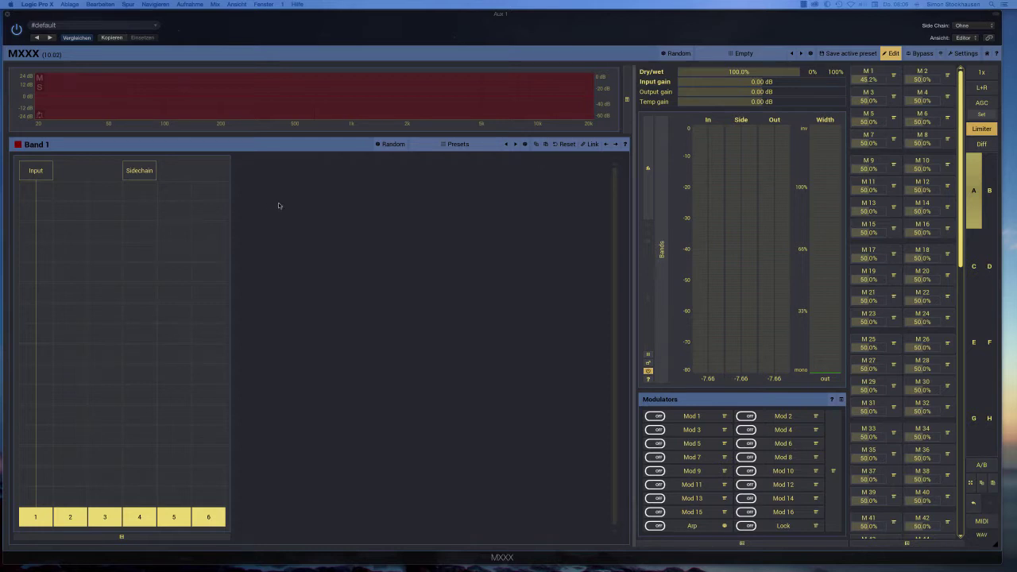
- Insert a Granular module directly below the Input of Band 1's first lane
{"action": "double_click", "coordinate": [36, 213]}
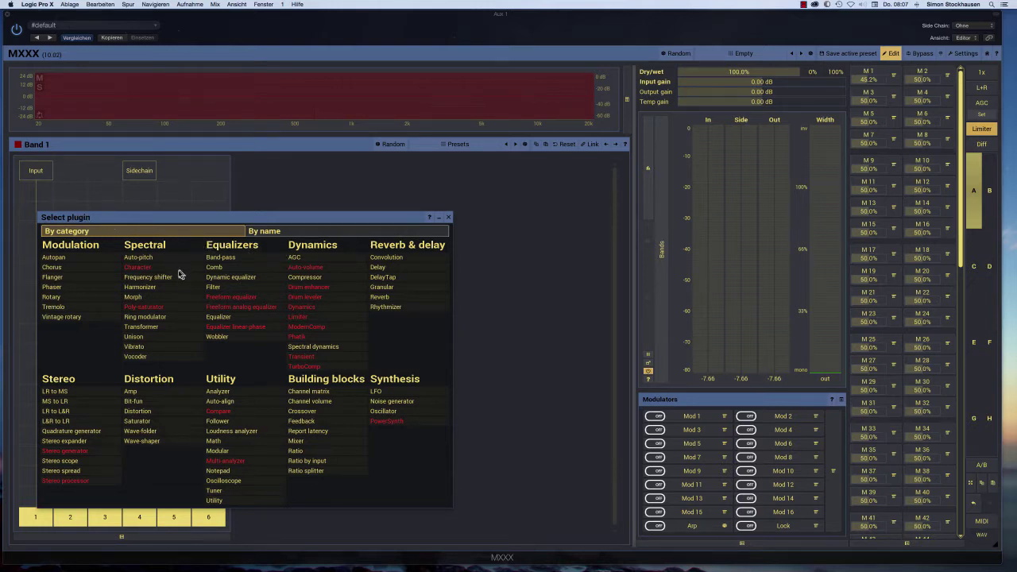
{"action": "left_click", "coordinate": [392, 288]}
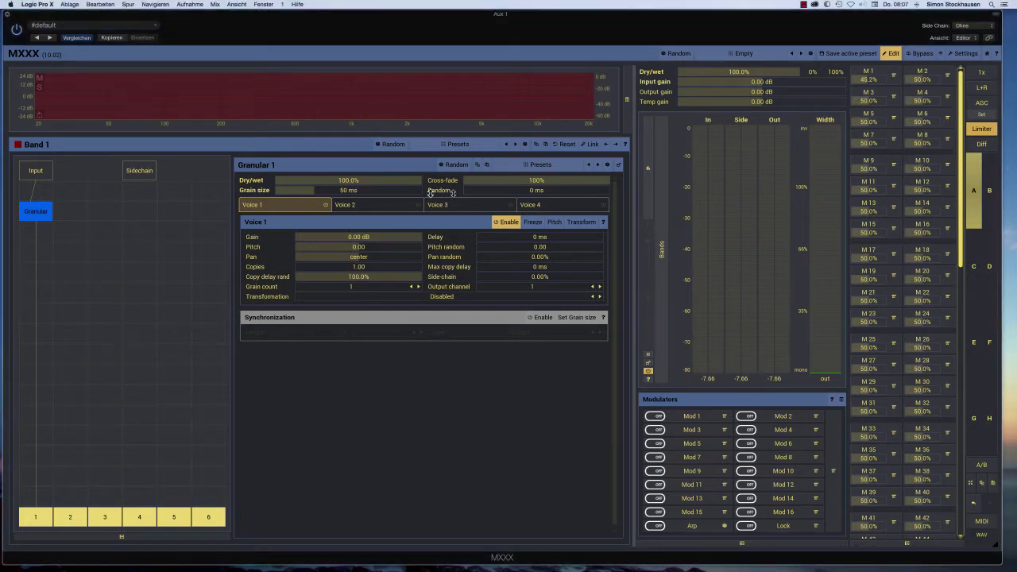
- Set the Granular module's Random to 0.026 ms, with 2.60 copies and a grain count of 2 for Voice 1
{"action": "mouse_move", "coordinate": [547, 181]}
{"action": "left_mouse_down"}
{"action": "mouse_move", "coordinate": [547, 199]}
{"action": "mouse_move", "coordinate": [556, 173]}
{"action": "left_mouse_up"}
{"action": "left_click_drag", "start_coordinate": [554, 190], "coordinate": [508, 231]}
{"action": "left_click", "coordinate": [418, 287]}
- Set Voice 1's pitch random to +0.33 and its pan random to 19.6%
{"action": "double_click", "coordinate": [553, 246]}
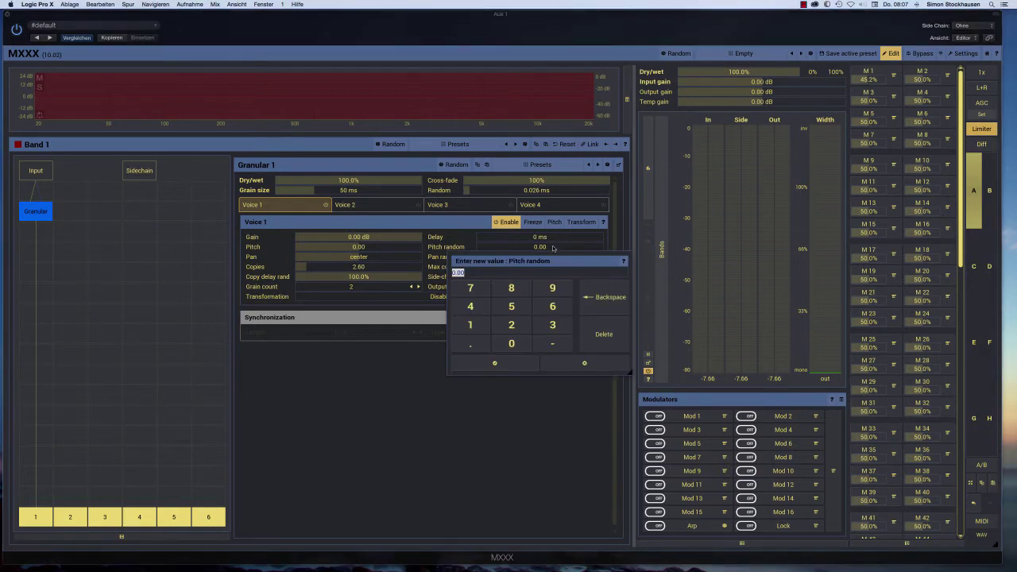
{"action": "key", "text": "Escape"}
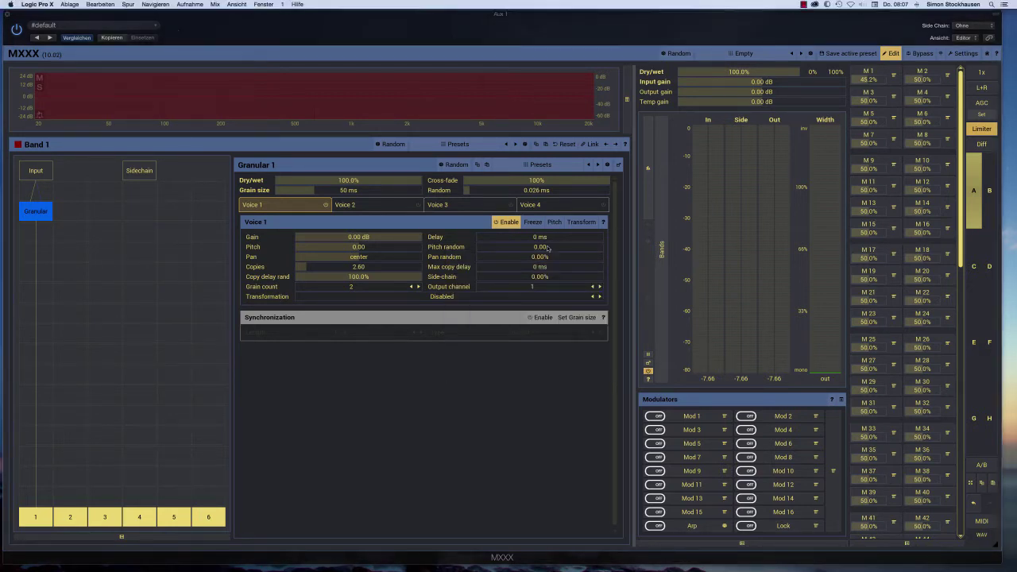
{"action": "double_click", "coordinate": [546, 248]}
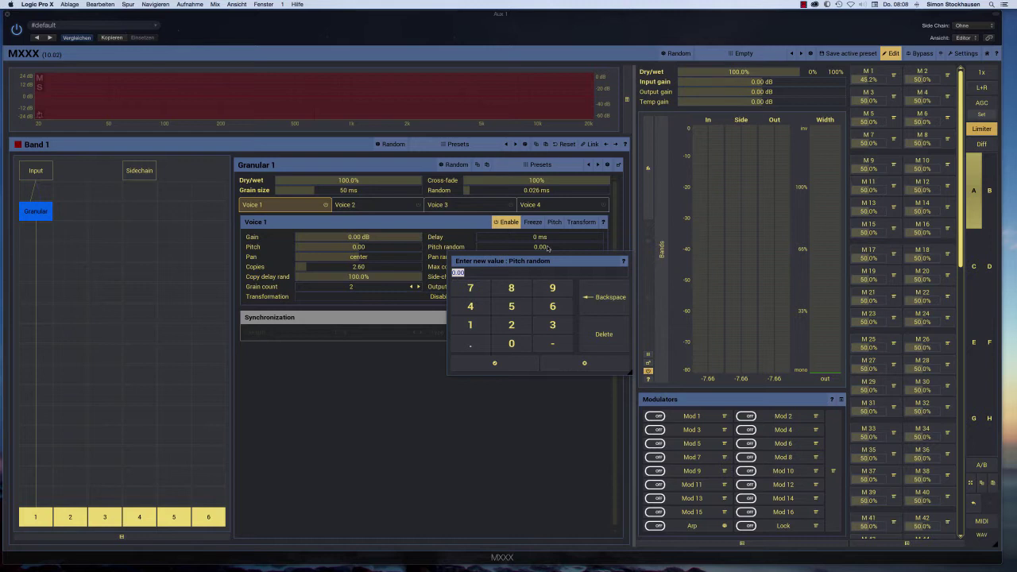
{"action": "type", "text": "0.0"}
{"action": "type", "text": "3"}
{"action": "key", "text": "Return"}
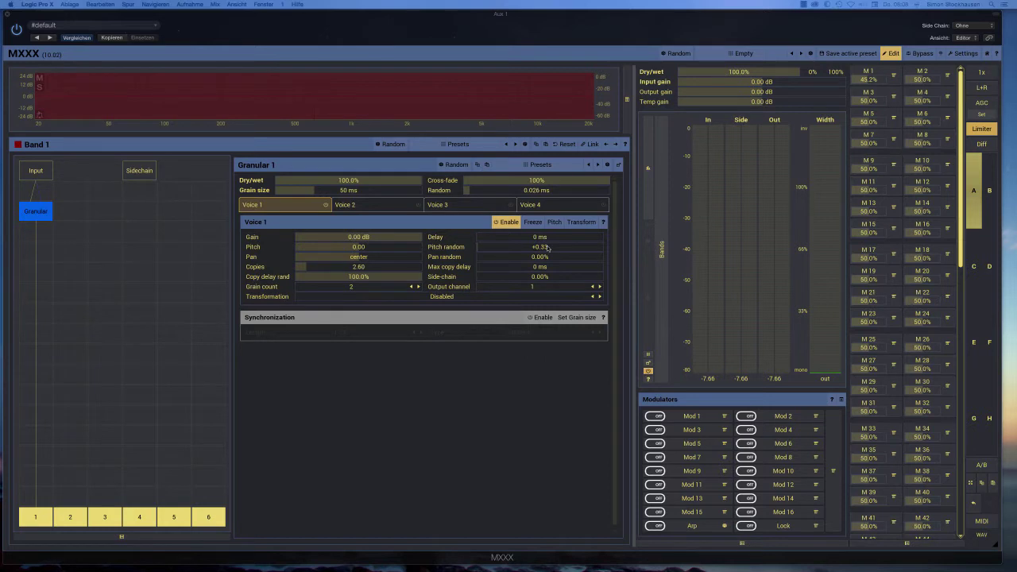
{"action": "left_click_drag", "start_coordinate": [547, 259], "coordinate": [547, 244]}
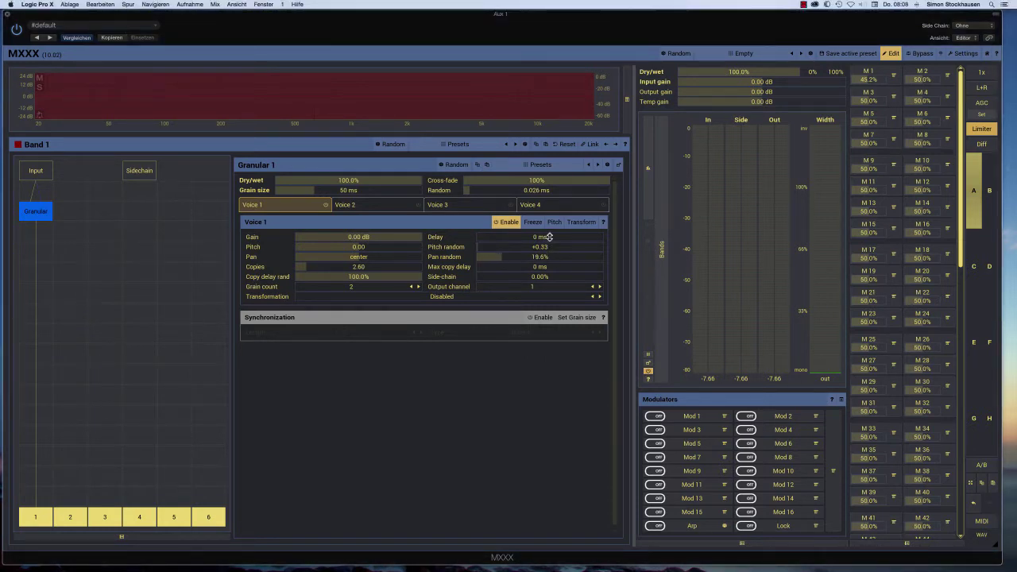
- Start playback and set the Granular module's grain size to 1446 ms, dry/wet to 56.8% and Random to 105 ms
{"action": "key", "text": "space"}
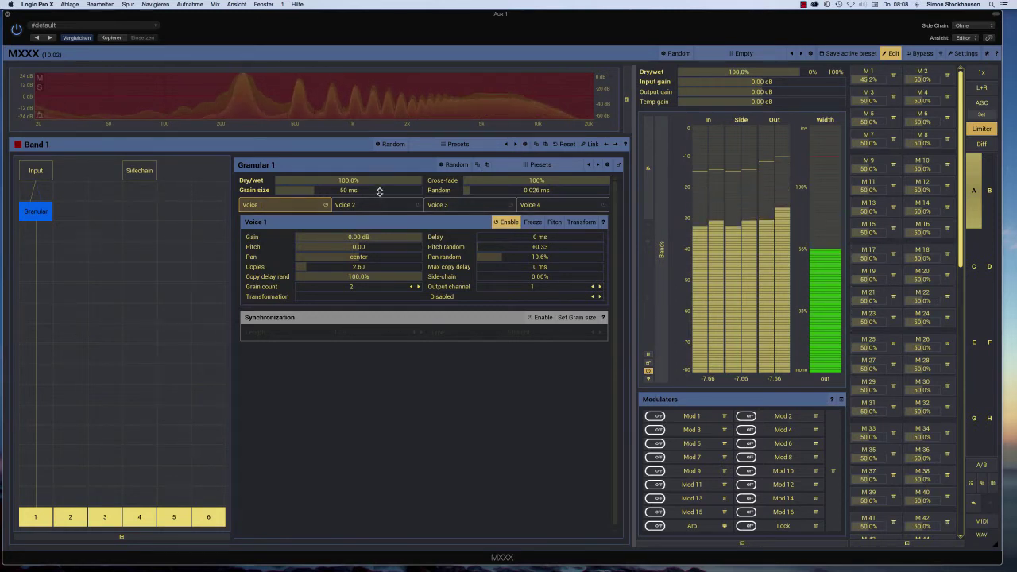
{"action": "left_click_drag", "start_coordinate": [379, 191], "coordinate": [381, 172]}
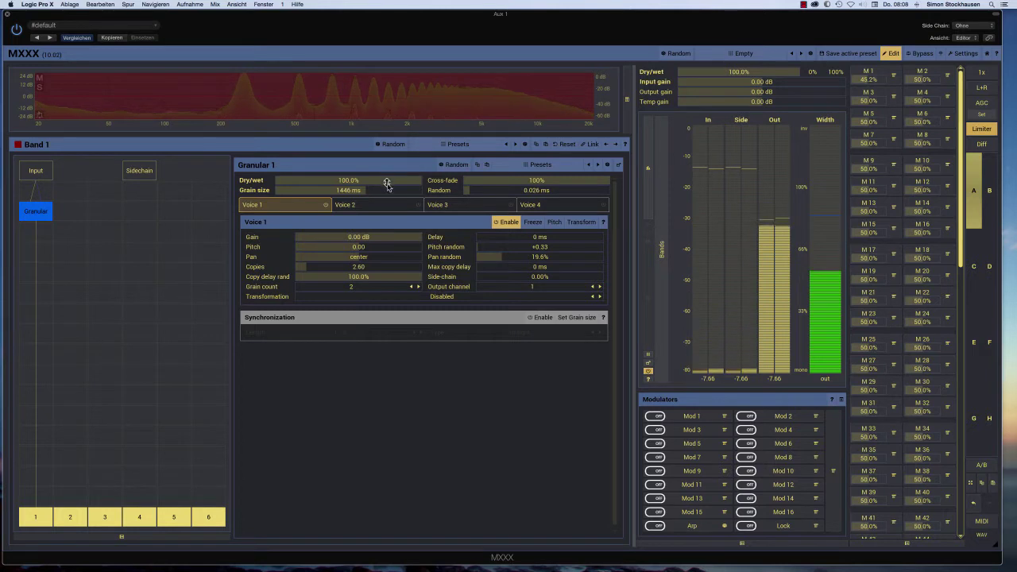
{"action": "left_click_drag", "start_coordinate": [386, 184], "coordinate": [387, 196]}
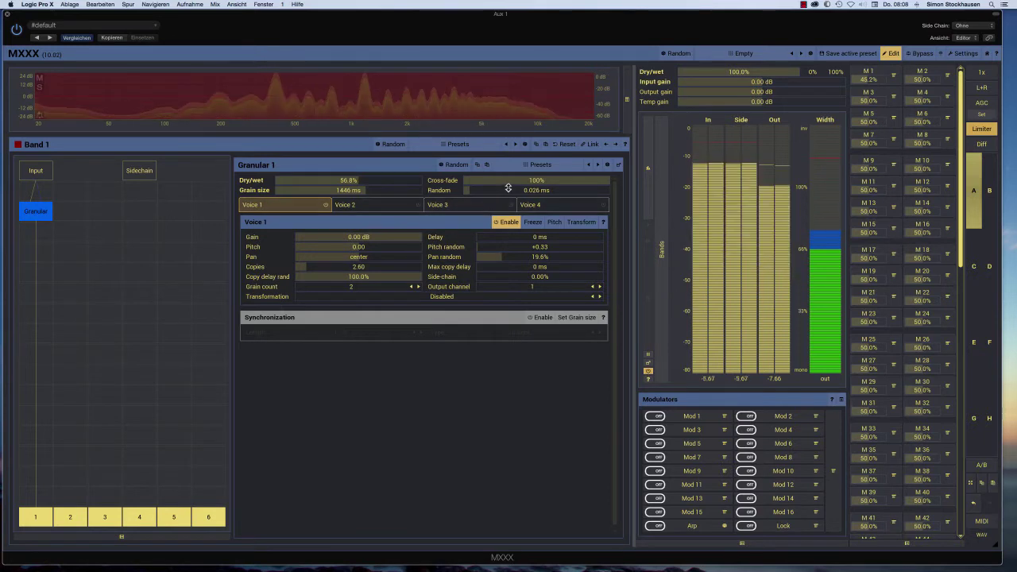
{"action": "left_click_drag", "start_coordinate": [508, 188], "coordinate": [509, 180]}
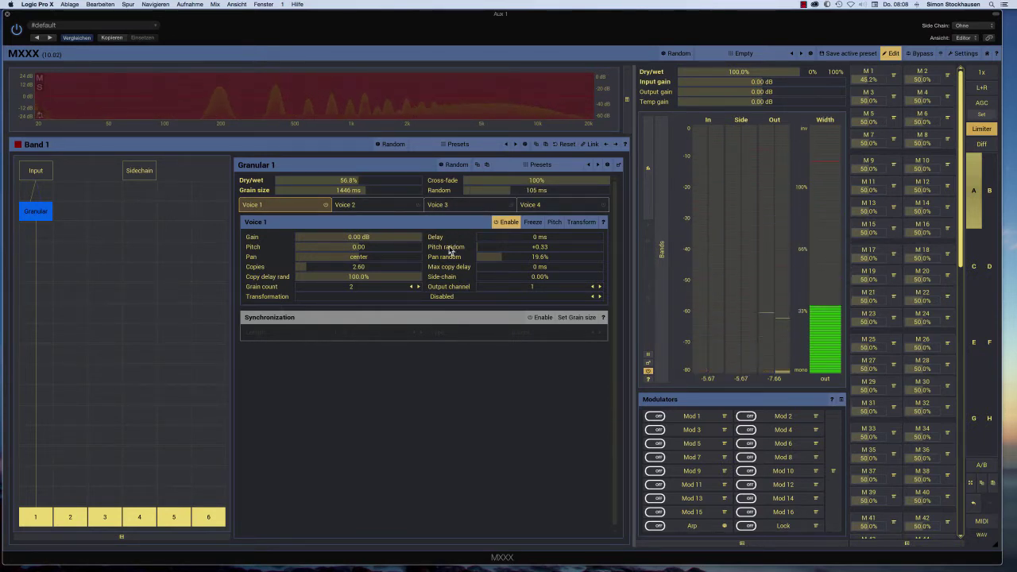
- Set Voice 1's copies to 4.72 and max copy delay to 46 ms, and reduce the grain size to 1234 ms
{"action": "left_click_drag", "start_coordinate": [404, 267], "coordinate": [404, 252]}
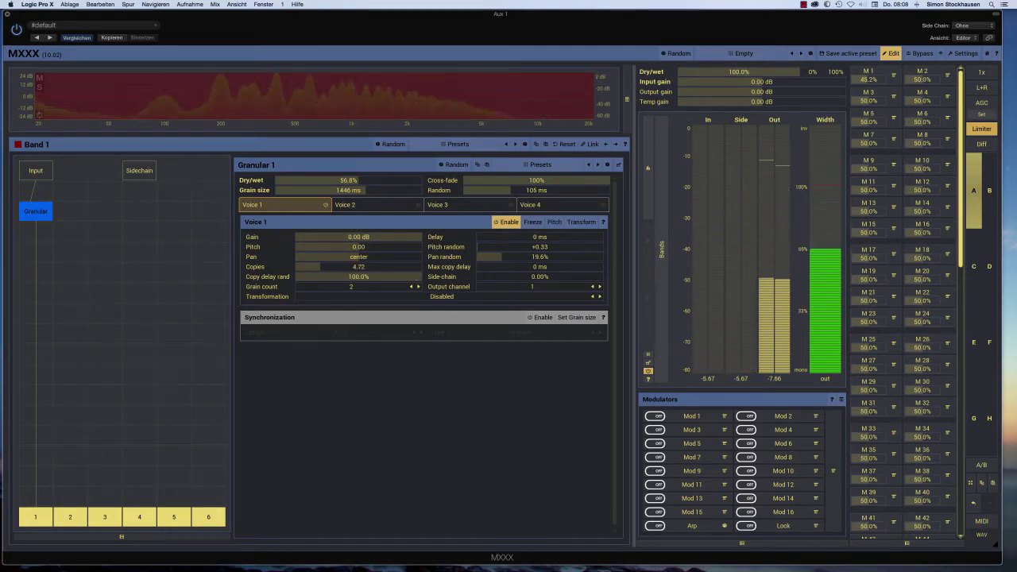
{"action": "left_click_drag", "start_coordinate": [540, 267], "coordinate": [540, 248]}
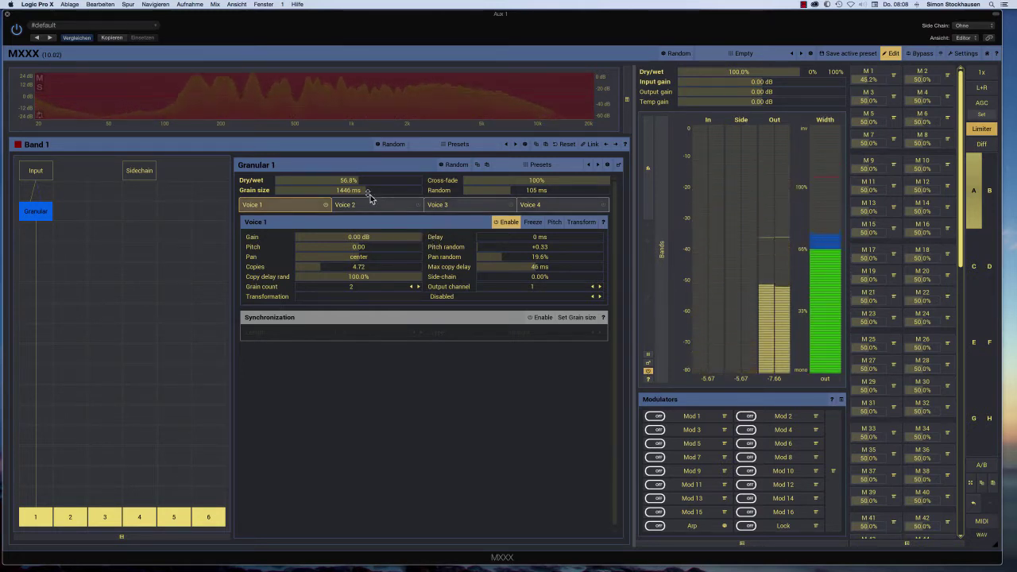
{"action": "left_click_drag", "start_coordinate": [370, 197], "coordinate": [358, 197]}
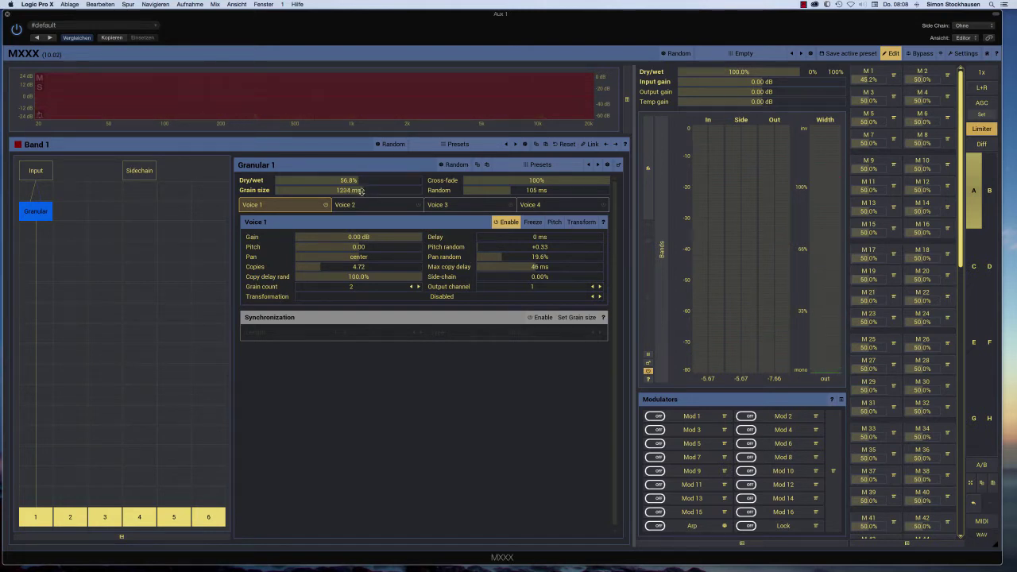
- Use Clear & Learn to attach Modulator 1 to the Granular grain size over a range of 302 to 1685 ms
{"action": "left_click", "coordinate": [724, 417]}
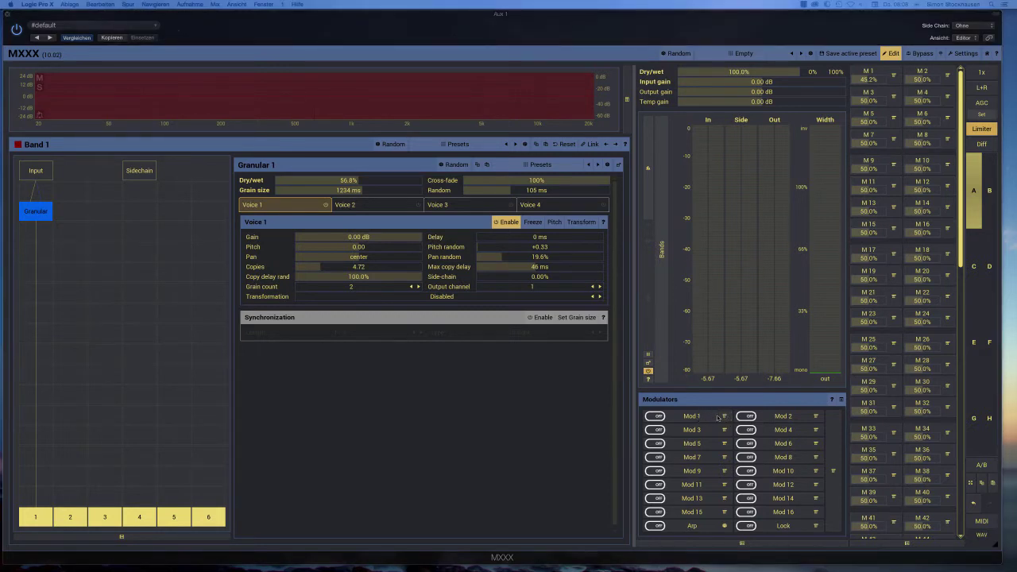
{"action": "left_click", "coordinate": [725, 417]}
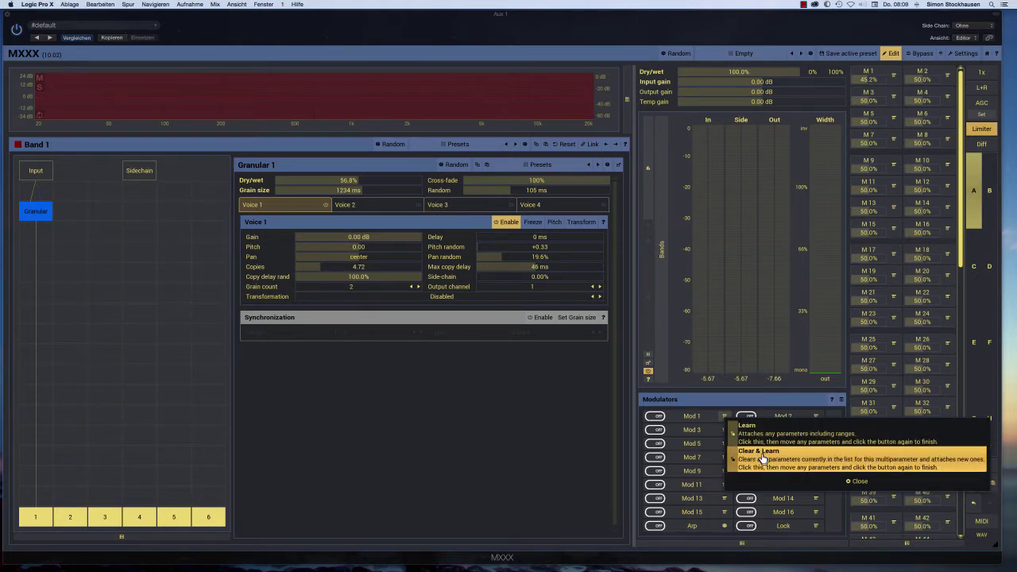
{"action": "left_click", "coordinate": [762, 458]}
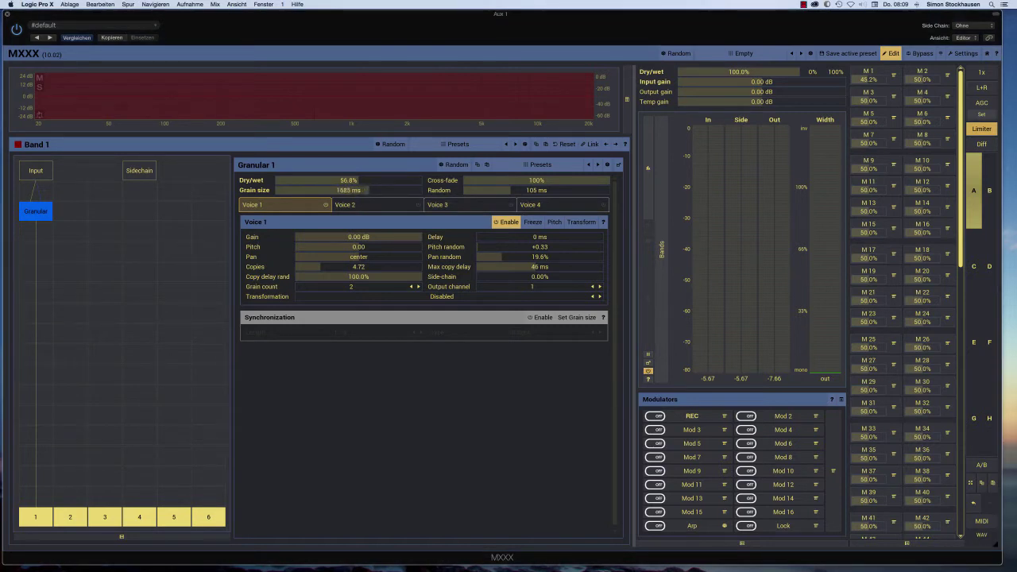
{"action": "left_click", "coordinate": [695, 417]}
- Give Modulator 1 a Triangle main shape with a rate of 0.1096 Hz and close its settings
{"action": "left_click", "coordinate": [694, 416]}
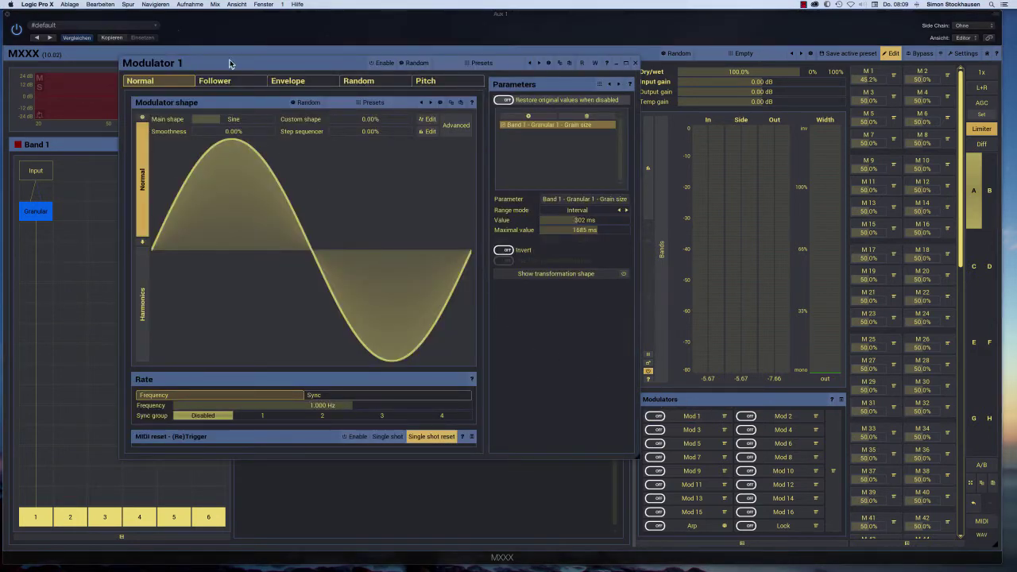
{"action": "left_click_drag", "start_coordinate": [229, 63], "coordinate": [407, 75]}
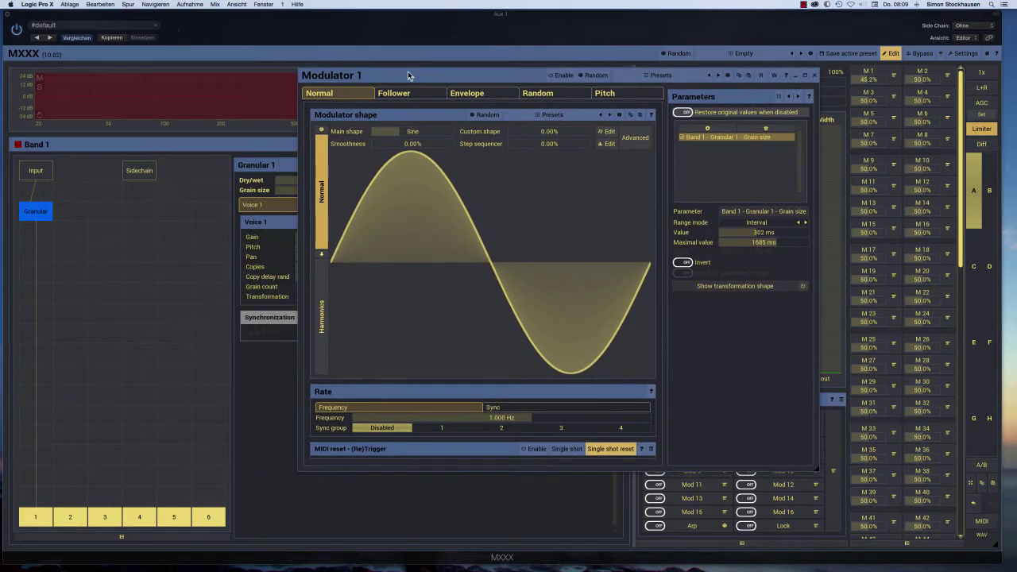
{"action": "left_click", "coordinate": [401, 131]}
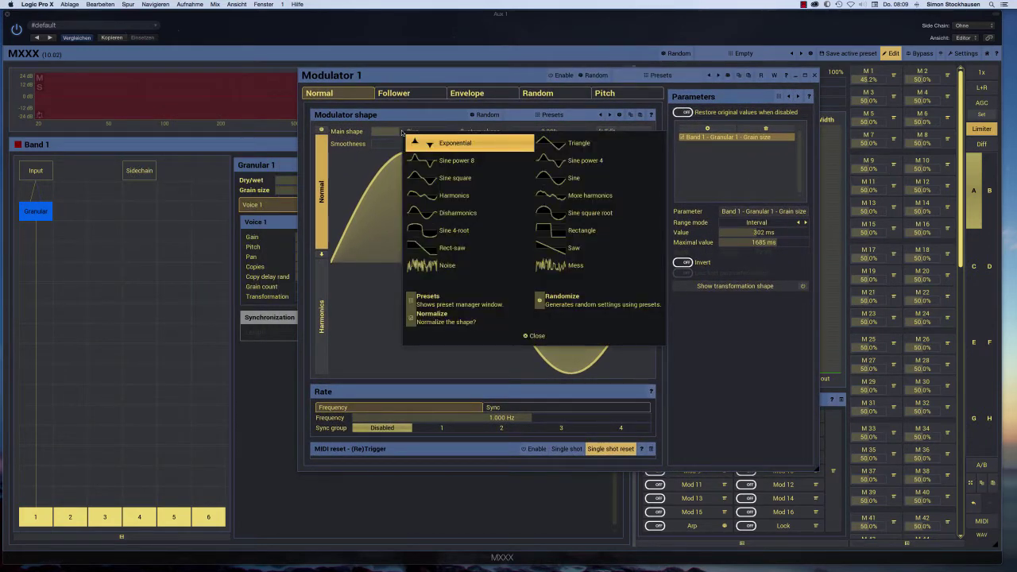
{"action": "left_click", "coordinate": [564, 147]}
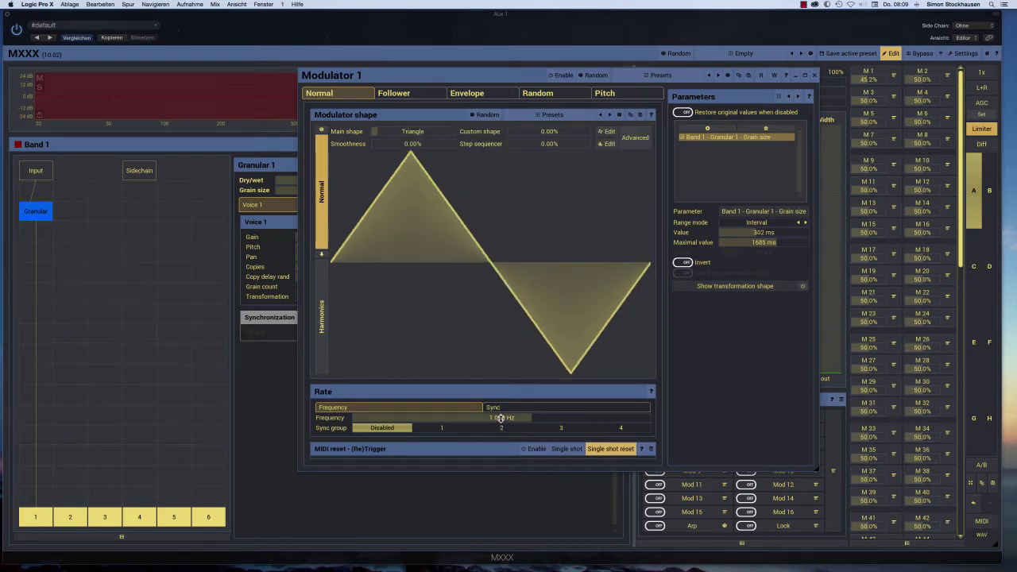
{"action": "left_click_drag", "start_coordinate": [502, 417], "coordinate": [452, 416]}
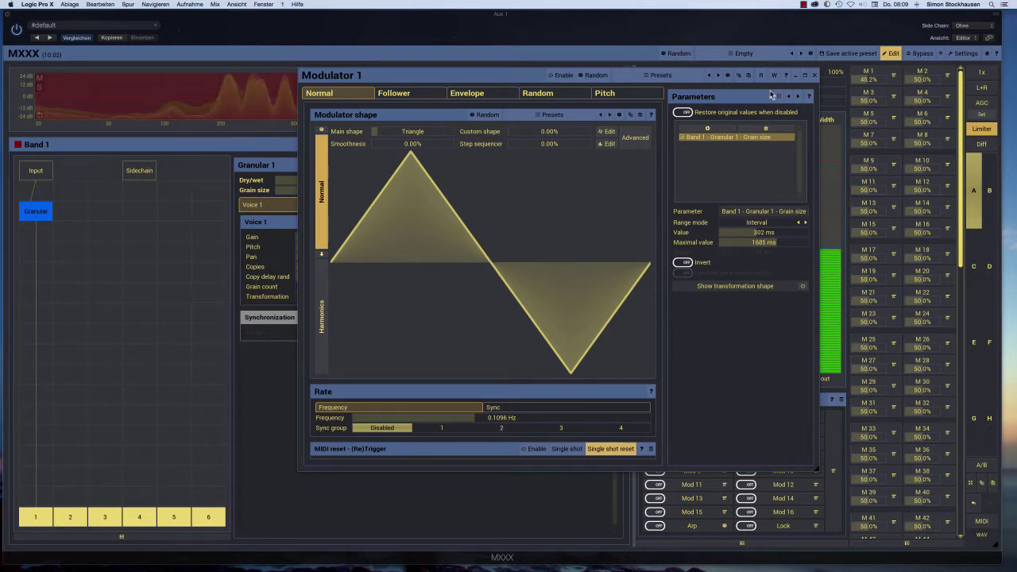
{"action": "left_click", "coordinate": [813, 77]}
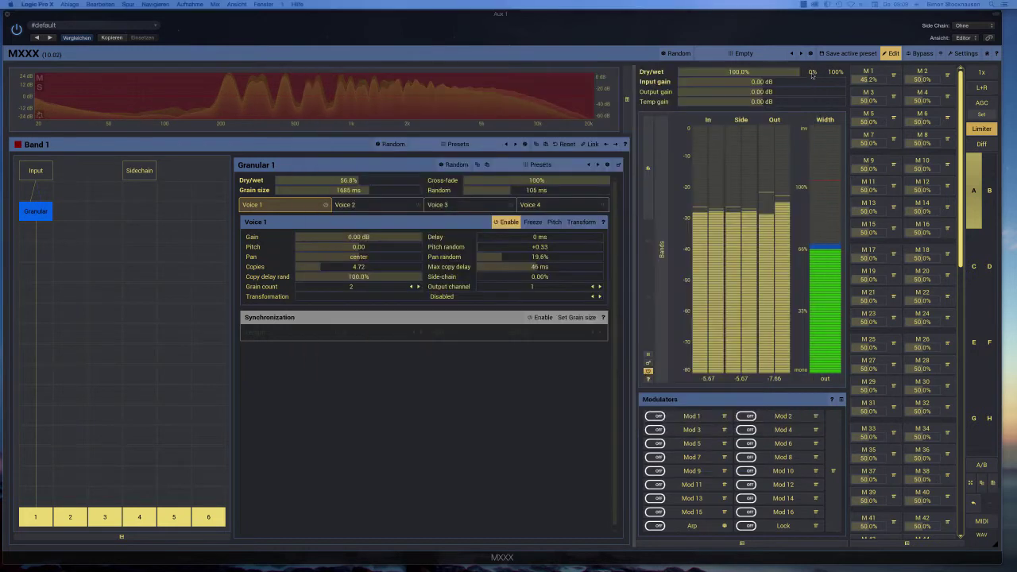
- Enable Modulator 1 and raise the Granular module's dry/wet to 100%
{"action": "left_click", "coordinate": [653, 416]}
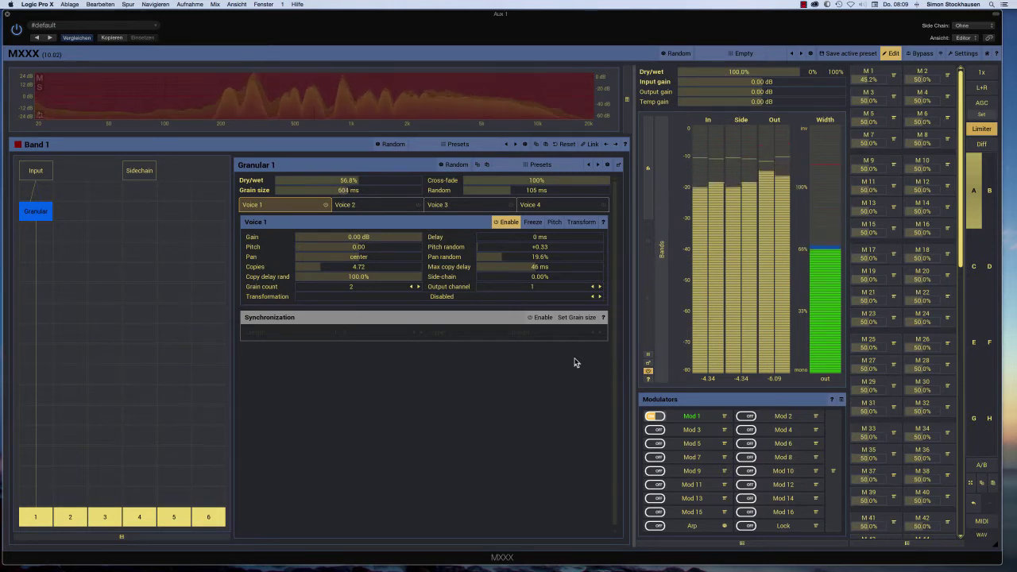
{"action": "left_click_drag", "start_coordinate": [359, 180], "coordinate": [423, 181]}
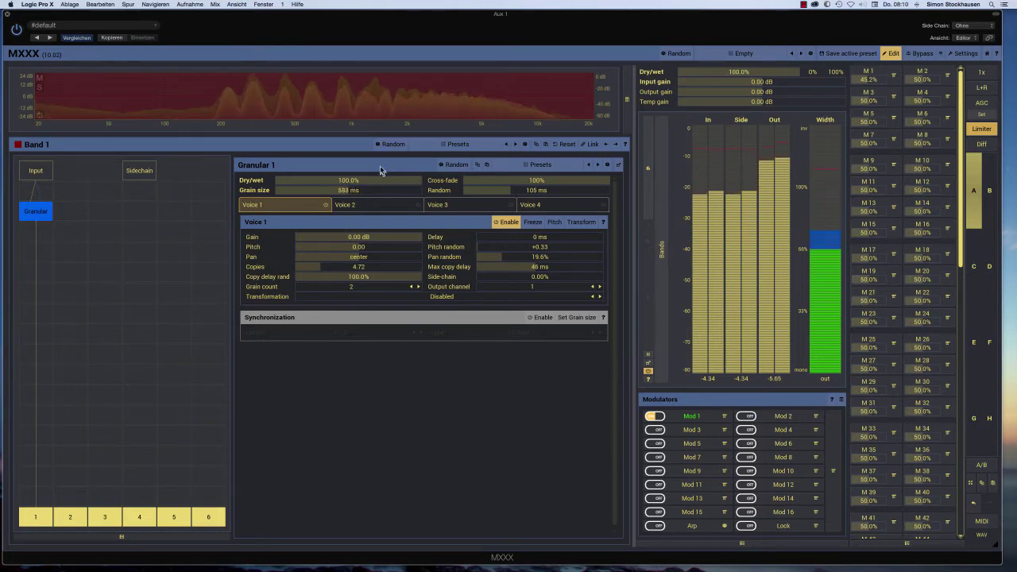
- Use Clear & Learn to attach Voice 1's Transformation to multiparameter M 1 over Disabled to 1, and open that multiparameter's settings
{"action": "left_click", "coordinate": [450, 297]}
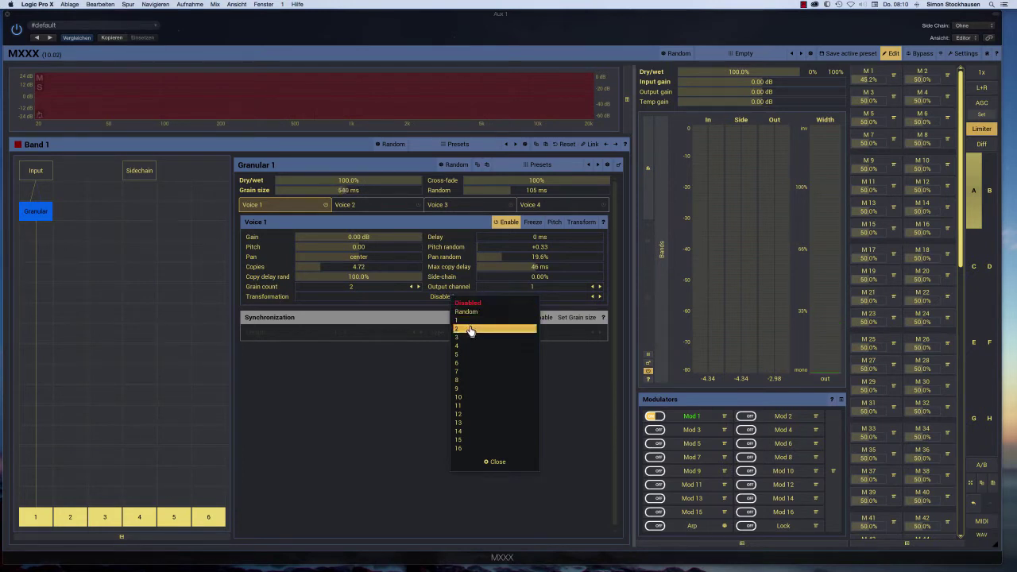
{"action": "left_click", "coordinate": [395, 370]}
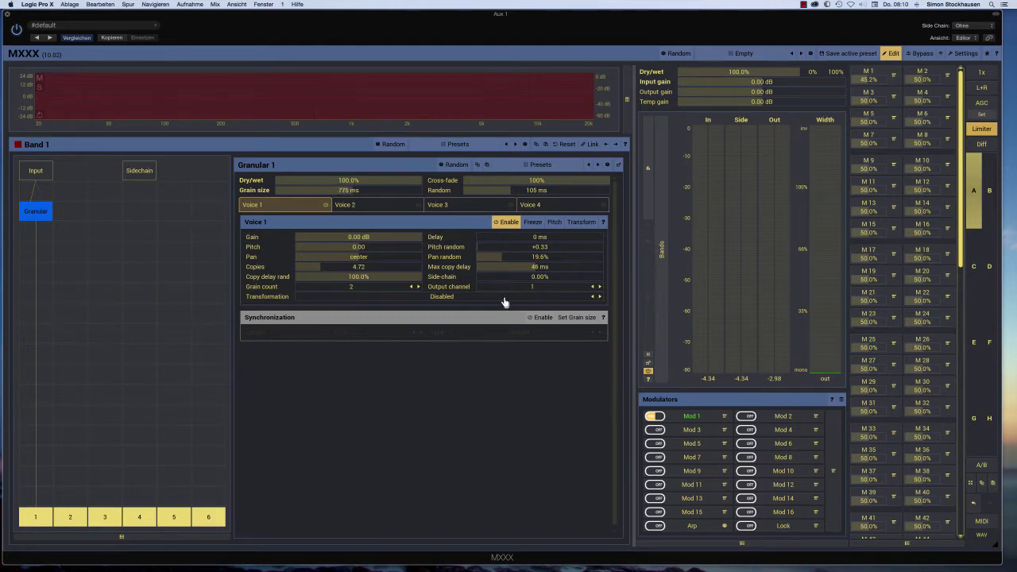
{"action": "left_click", "coordinate": [892, 75]}
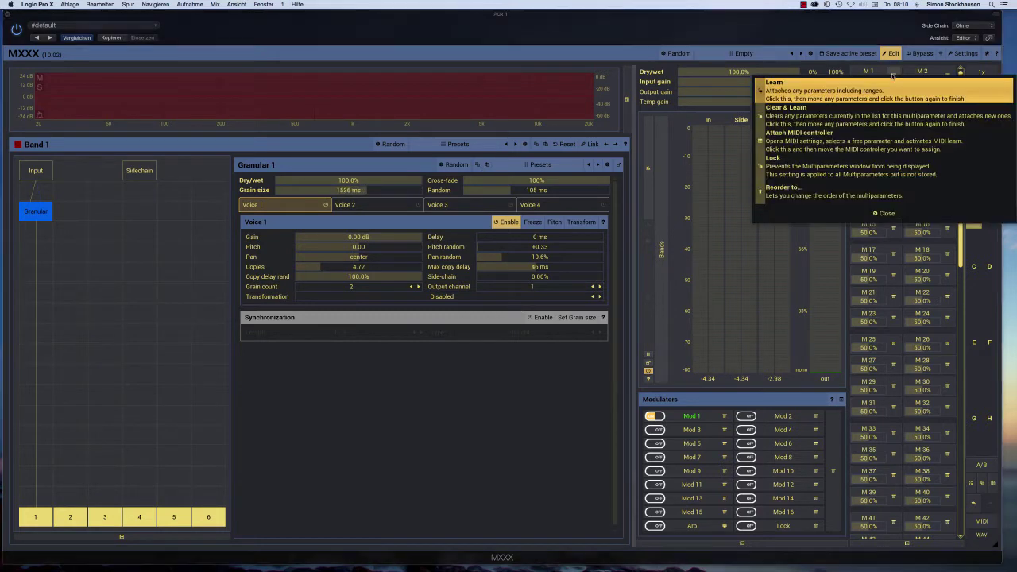
{"action": "left_click", "coordinate": [824, 119]}
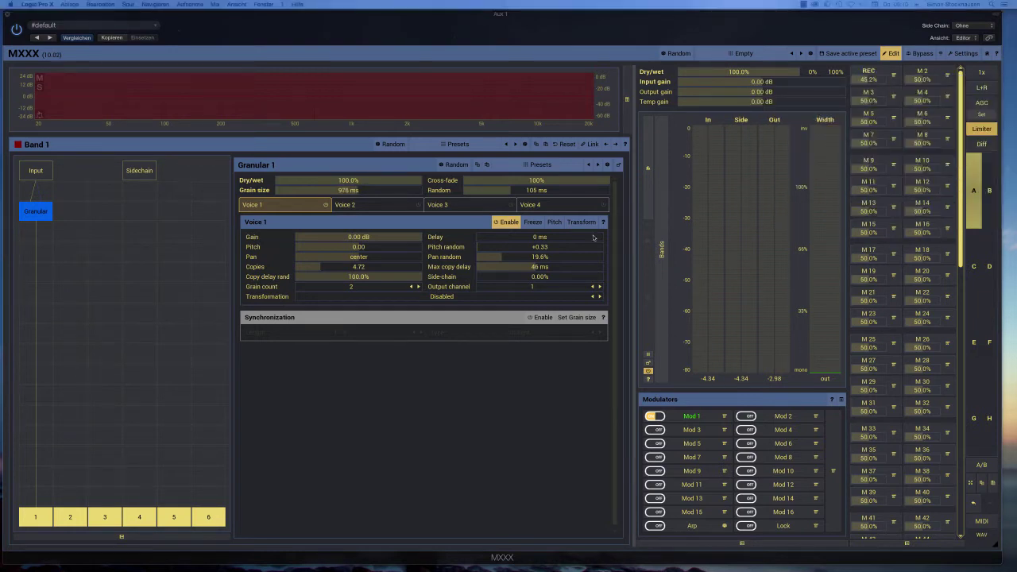
{"action": "left_click", "coordinate": [600, 297]}
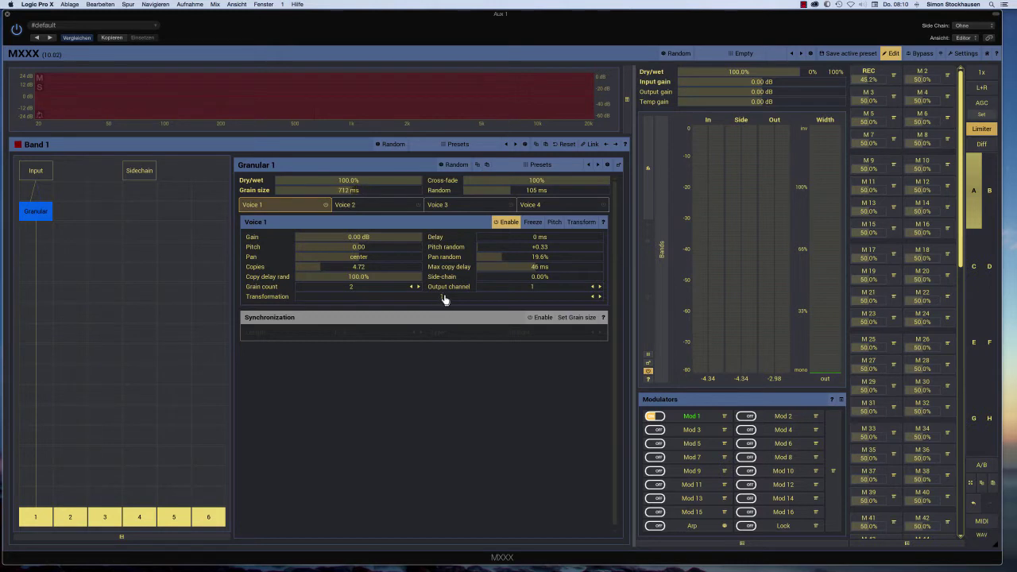
{"action": "left_click", "coordinate": [870, 75]}
{"action": "left_click", "coordinate": [869, 74]}
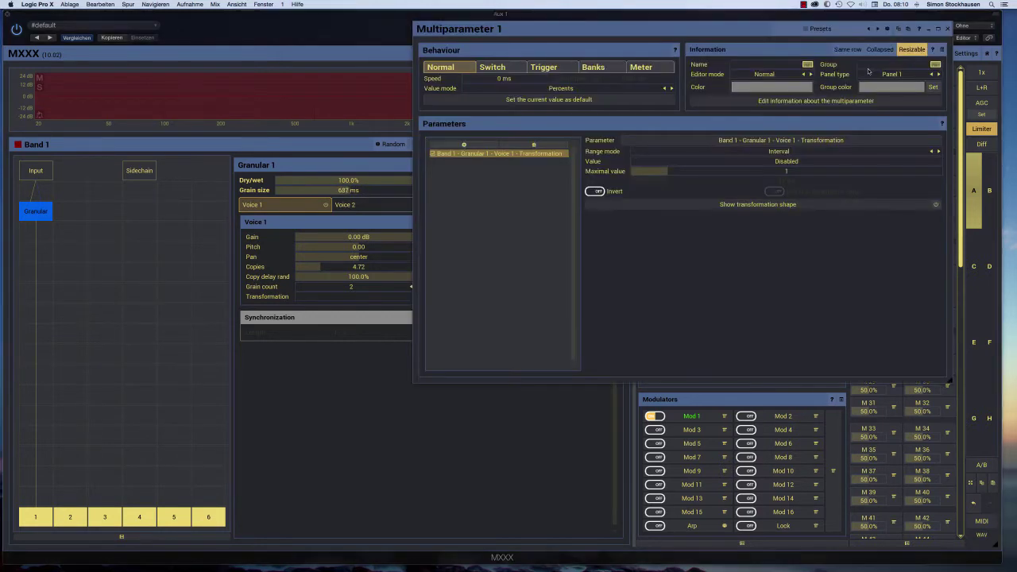
- Set Multiparameter 1's behaviour to Switch with a switch time of 50 ms
{"action": "left_click_drag", "start_coordinate": [611, 31], "coordinate": [430, 128]}
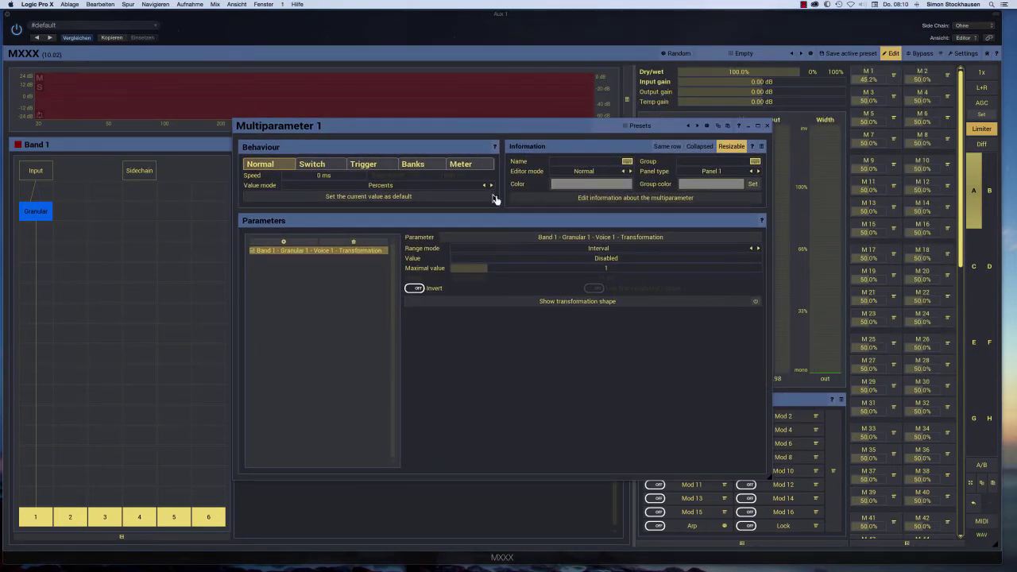
{"action": "left_click", "coordinate": [321, 166]}
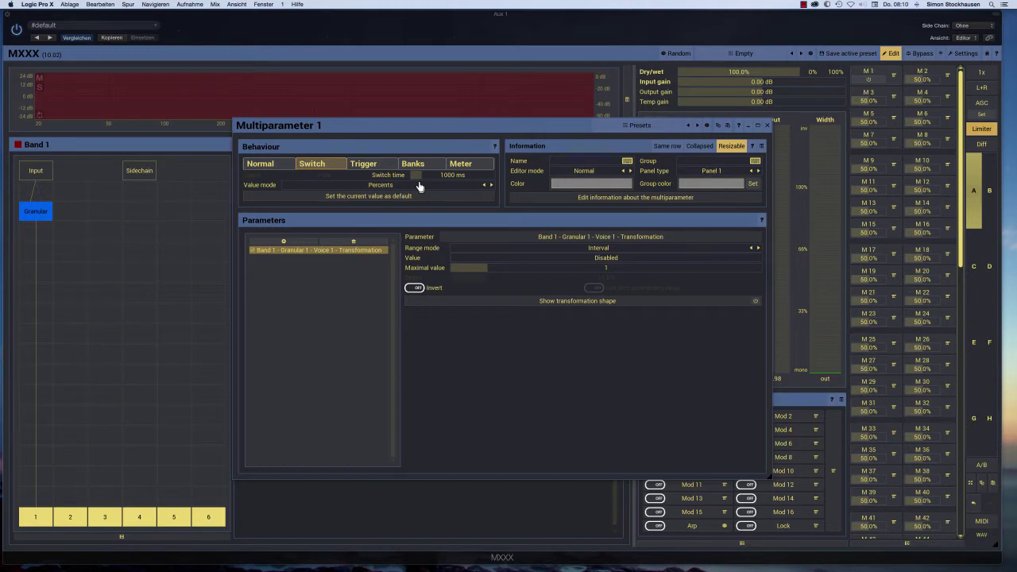
{"action": "double_click", "coordinate": [446, 173]}
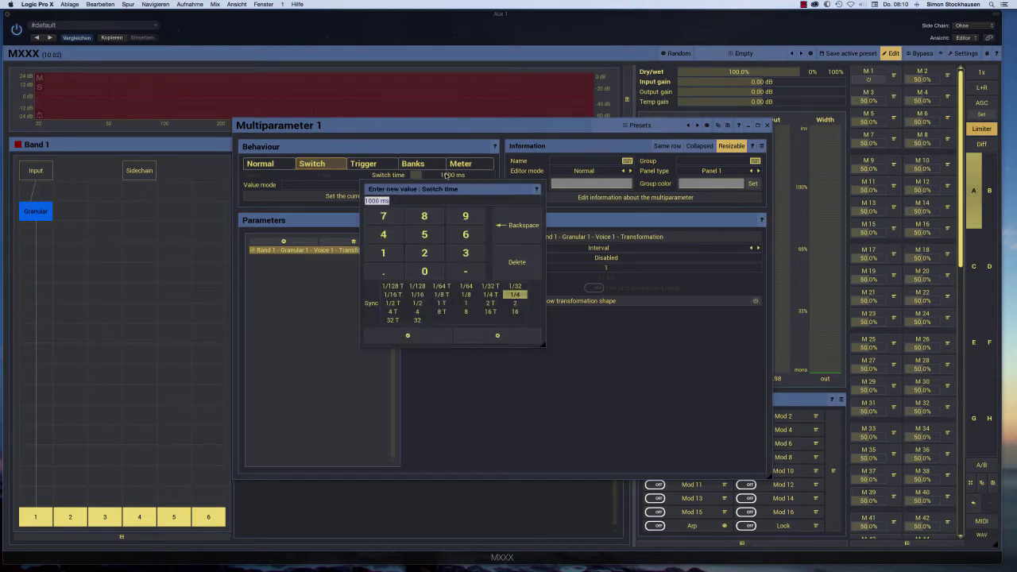
{"action": "type", "text": "50"}
{"action": "key", "text": "Return"}
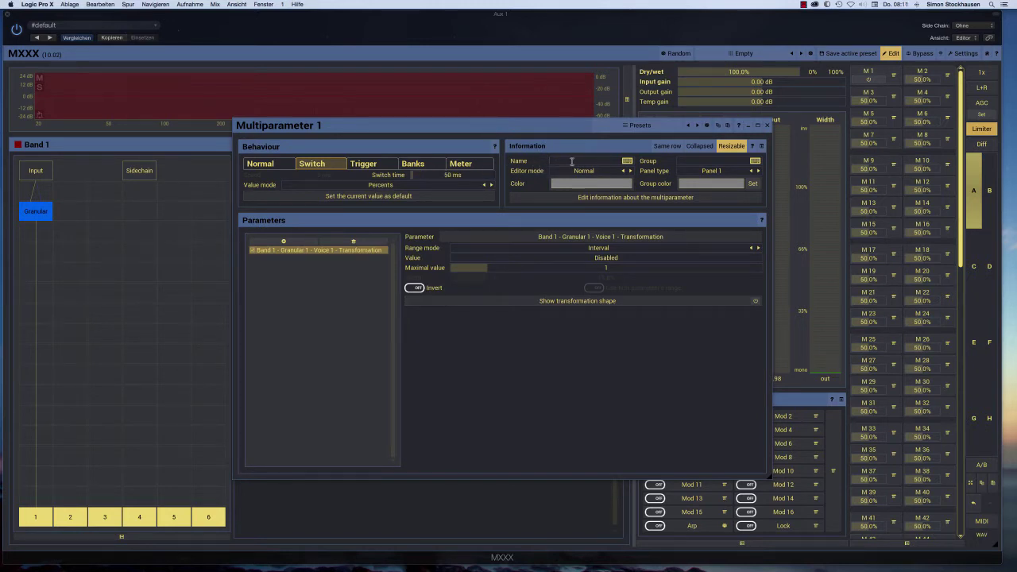
- Name the multiparameter Reverse Grains, give it the light green colour 9BFF80FF, and close its settings
{"action": "type", "text": "Reverse Grains"}
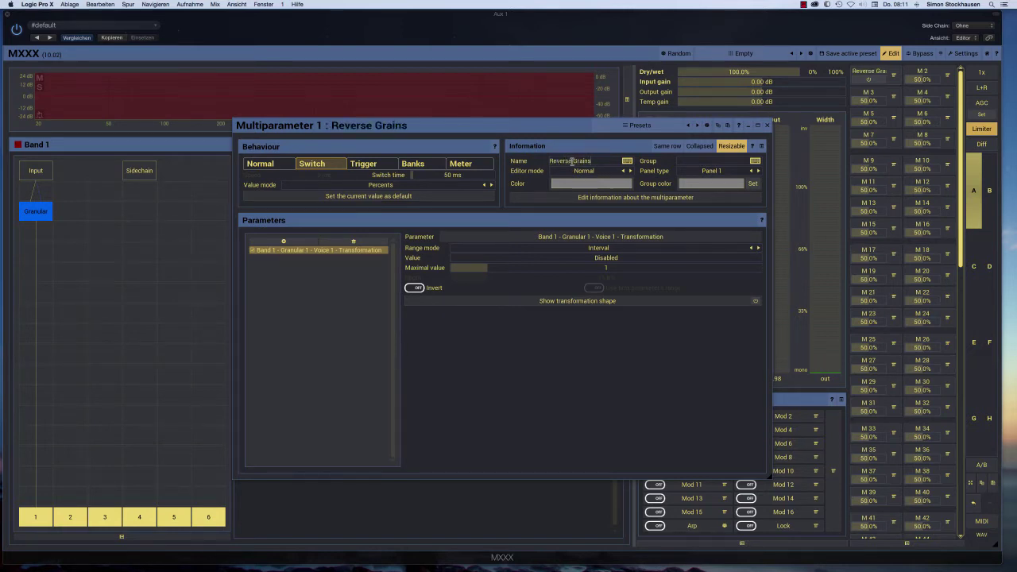
{"action": "left_click", "coordinate": [605, 186]}
{"action": "left_click", "coordinate": [605, 187]}
{"action": "left_click", "coordinate": [605, 186]}
{"action": "left_click", "coordinate": [603, 187]}
{"action": "left_click", "coordinate": [562, 186]}
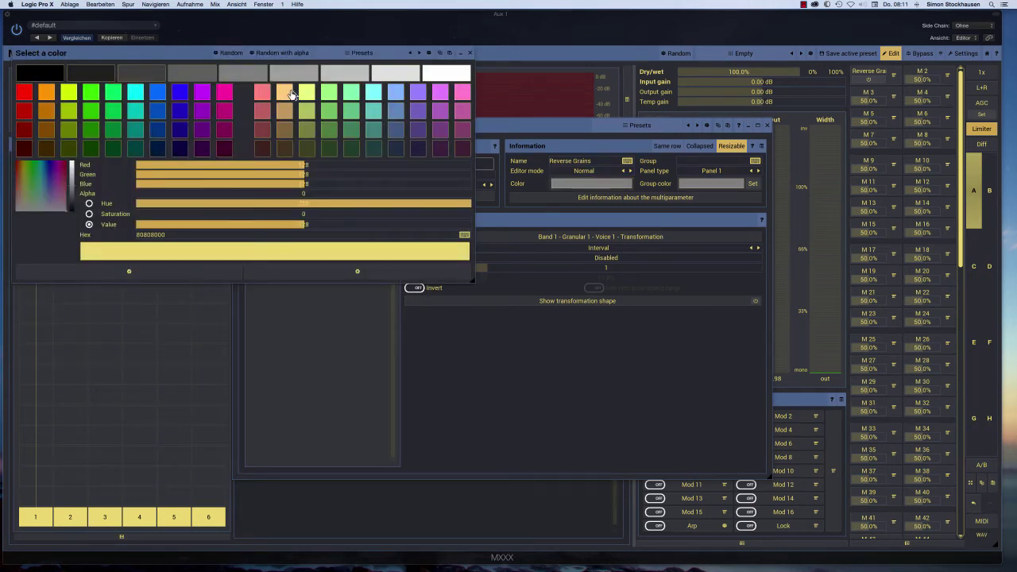
{"action": "left_click", "coordinate": [330, 94]}
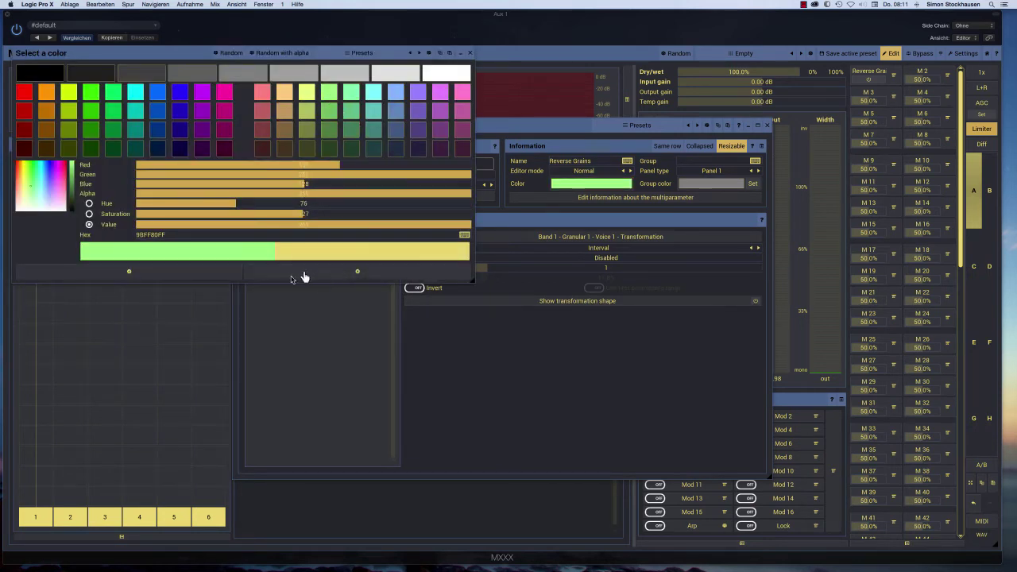
{"action": "left_click", "coordinate": [128, 270]}
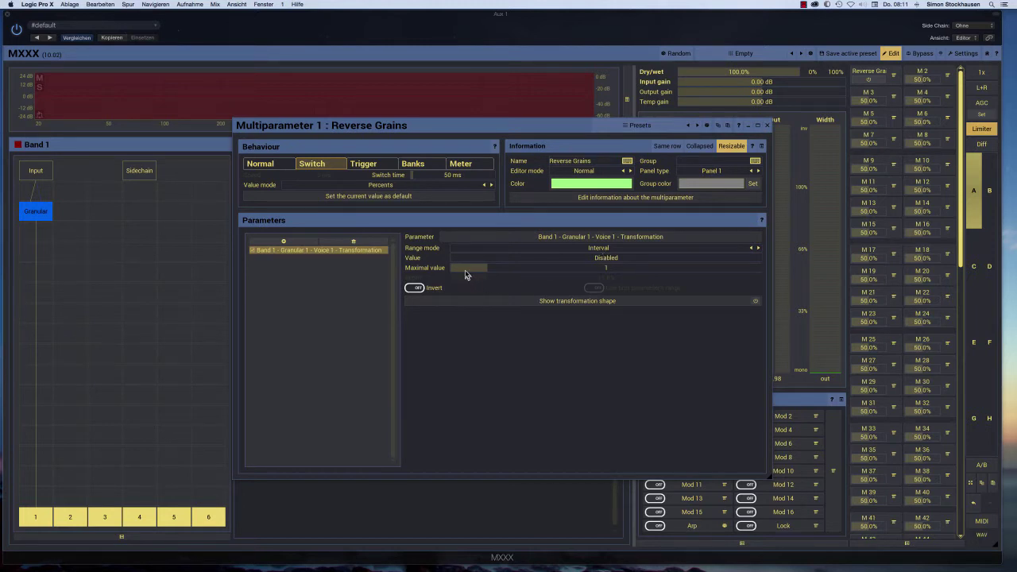
{"action": "left_click", "coordinate": [767, 127]}
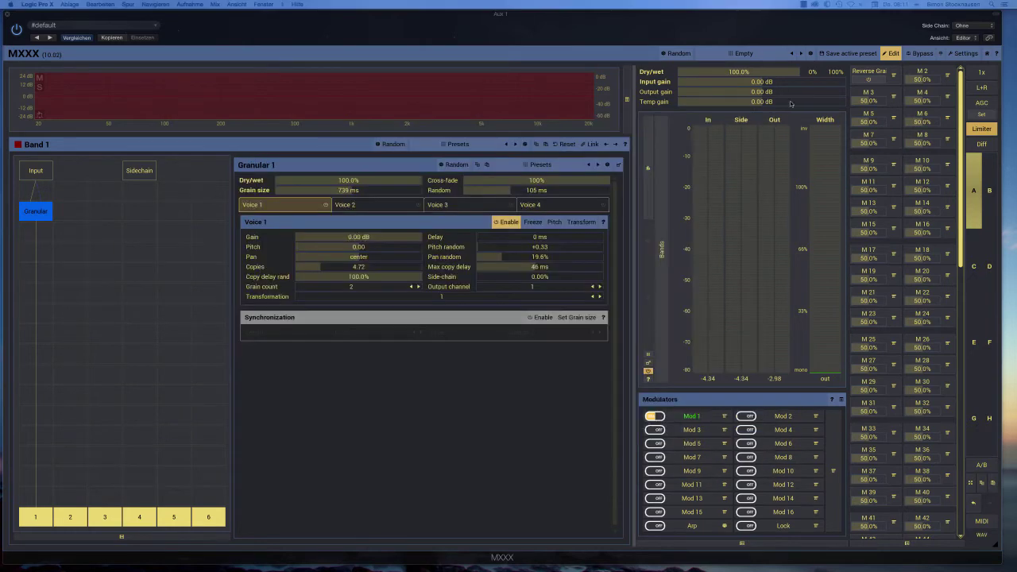
- Try the Reverse Grains switch outside edit mode, leave it off, and return to the edit view
{"action": "left_click", "coordinate": [893, 53]}
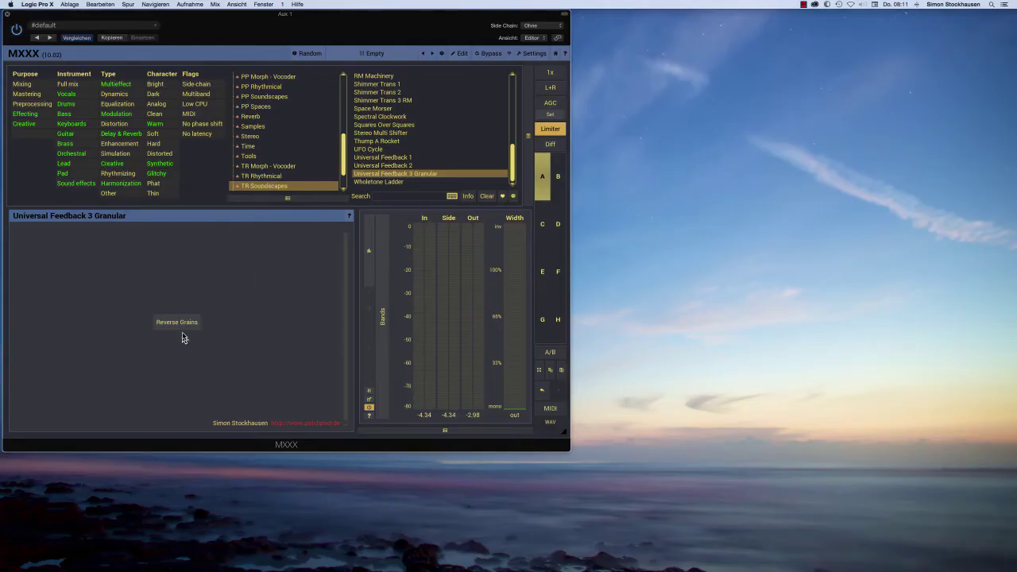
{"action": "left_click", "coordinate": [181, 324]}
{"action": "left_click", "coordinate": [182, 324]}
{"action": "left_click", "coordinate": [181, 324]}
{"action": "left_click", "coordinate": [463, 54]}
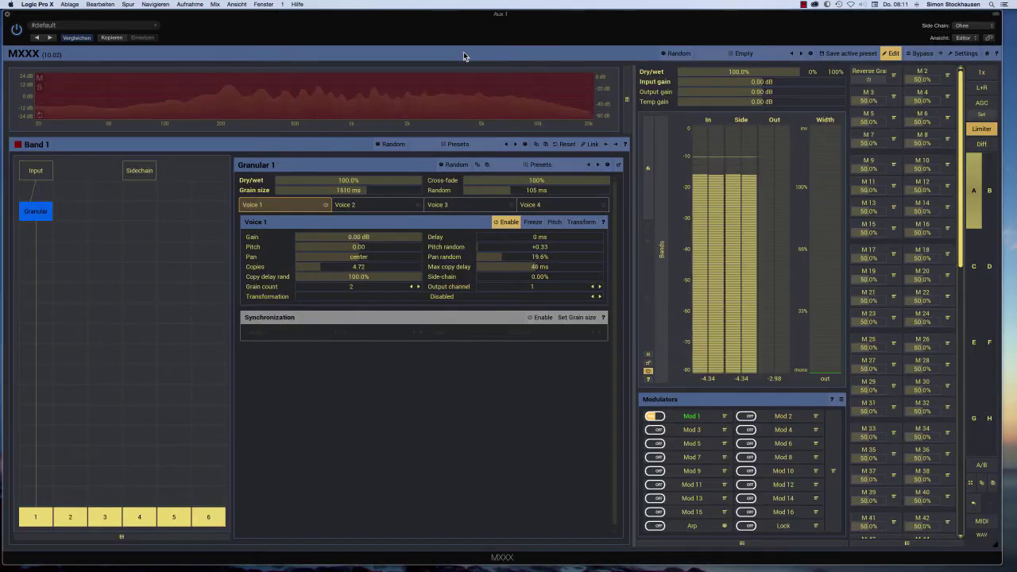
- Store the current off state of Reverse Grains as its default, close its settings, and try the switch
{"action": "left_click", "coordinate": [869, 70]}
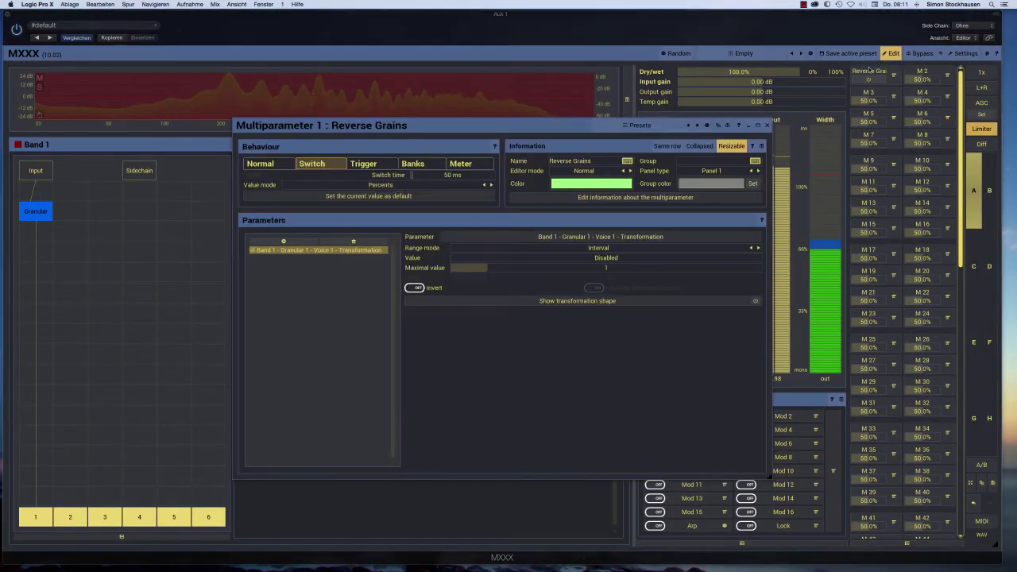
{"action": "left_click", "coordinate": [379, 199]}
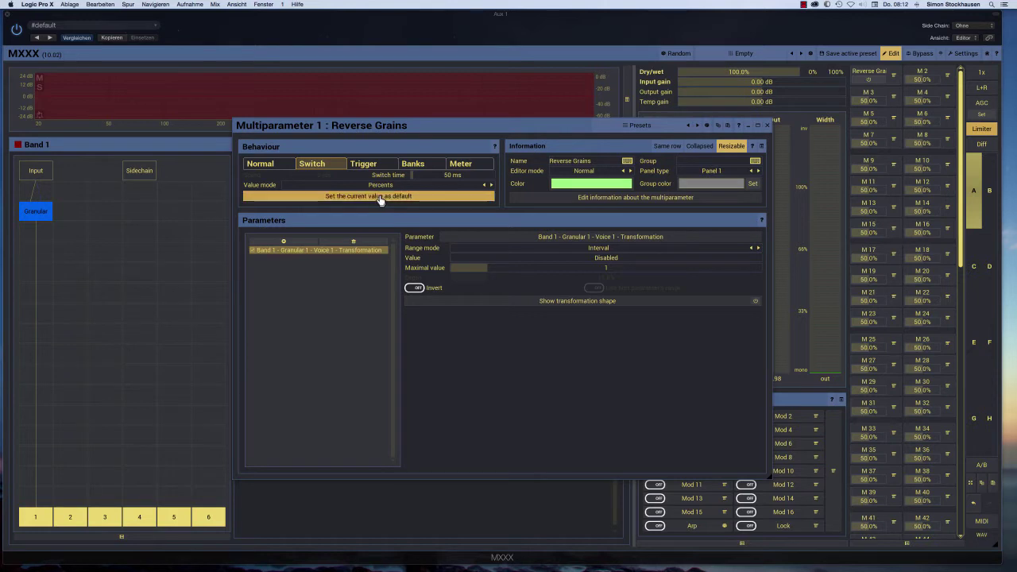
{"action": "left_click", "coordinate": [767, 126]}
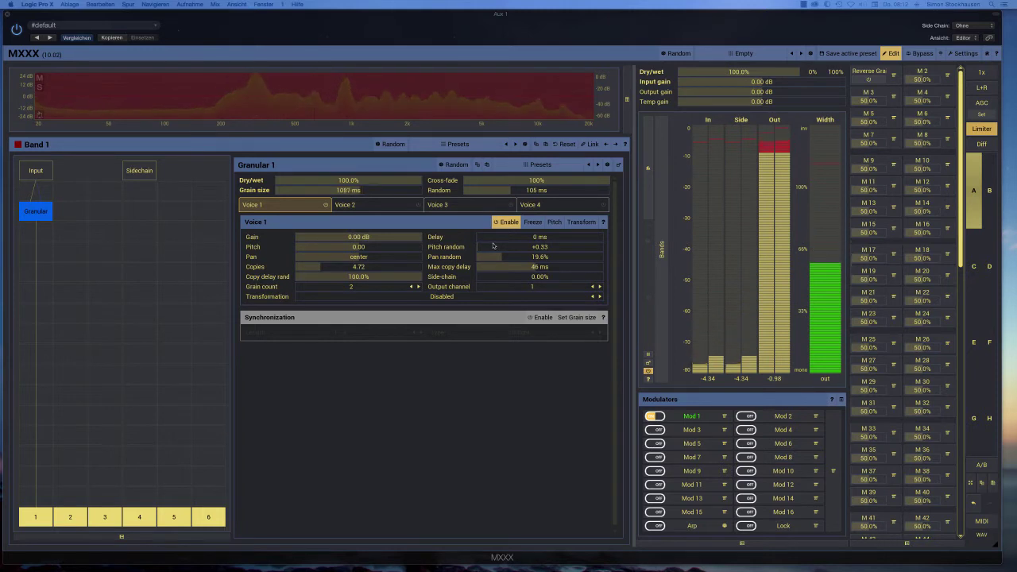
{"action": "left_click", "coordinate": [869, 79]}
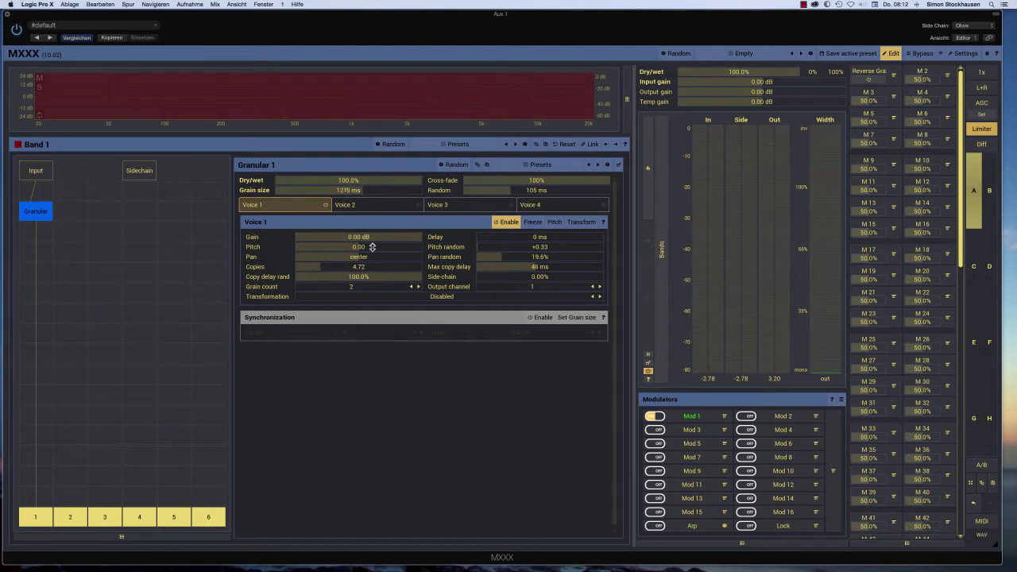
- Enable Voice 2 of the Granular module and set its pitch to -12
{"action": "left_click", "coordinate": [361, 205]}
{"action": "left_click", "coordinate": [418, 205]}
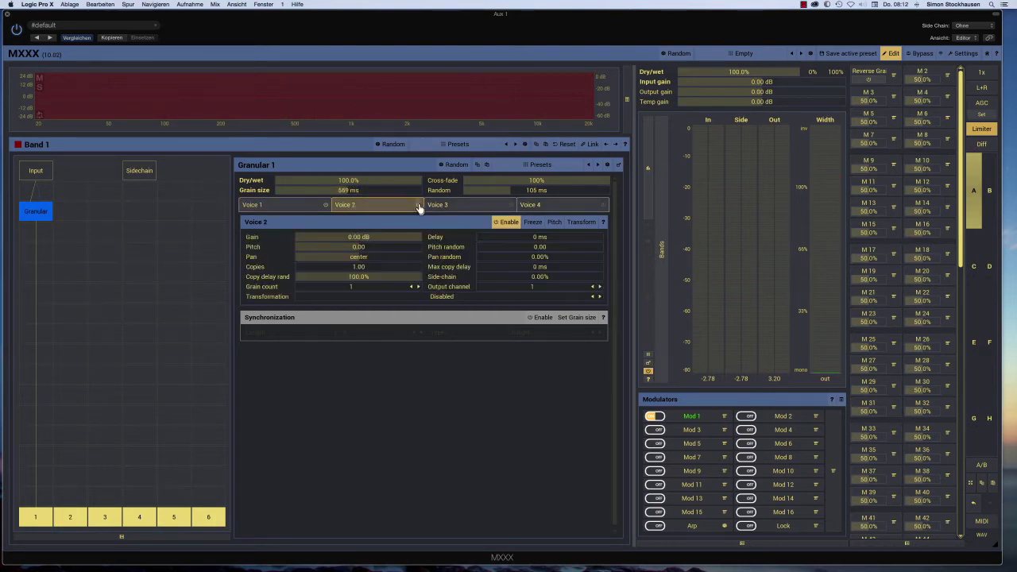
{"action": "double_click", "coordinate": [367, 248]}
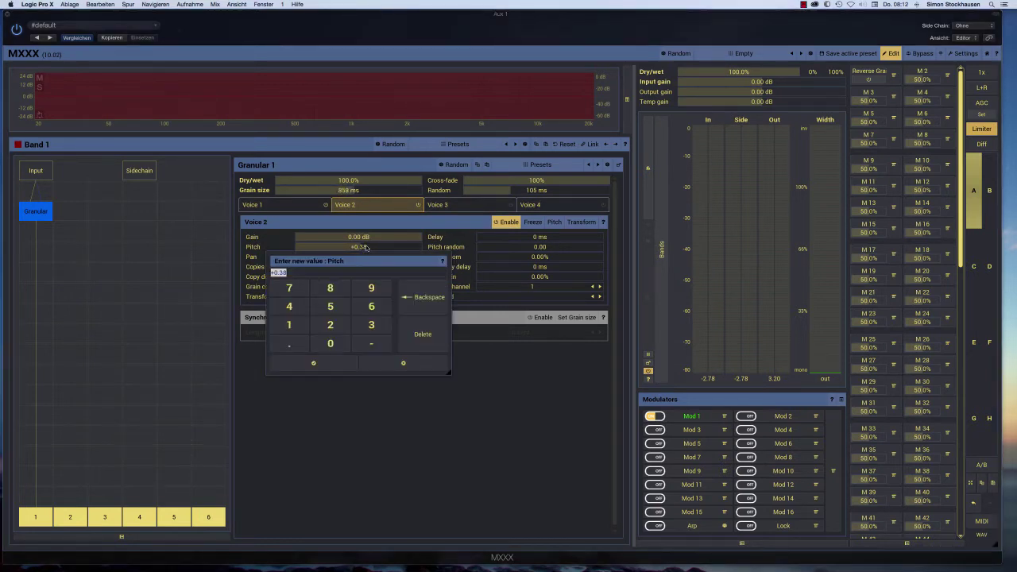
{"action": "type", "text": "-12"}
{"action": "key", "text": "Return"}
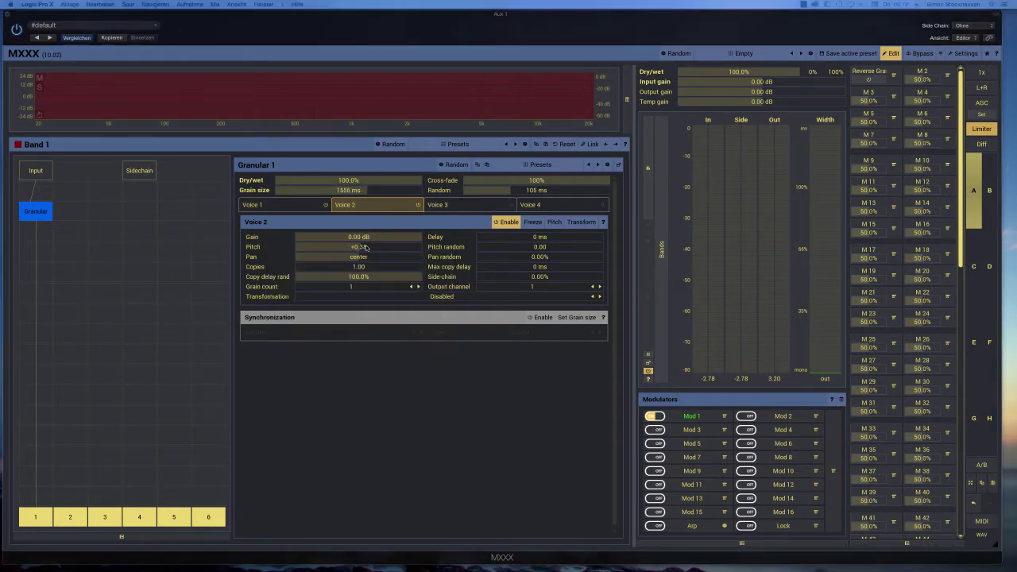
- Compare Voice 1's settings with Voice 2's and disable Voice 1 so that Voice 2 plays alone
{"action": "left_click", "coordinate": [267, 205]}
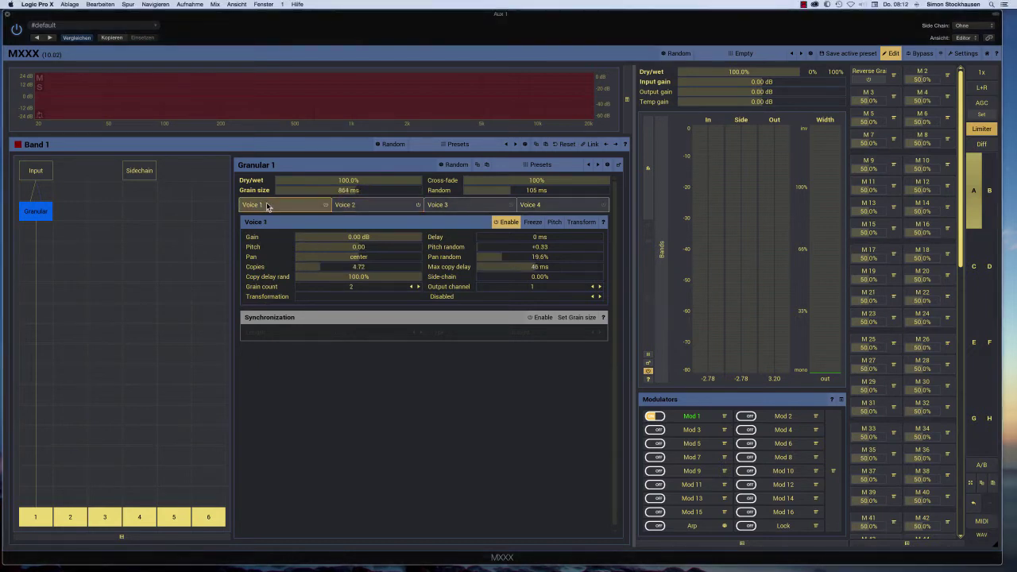
{"action": "left_click", "coordinate": [358, 206]}
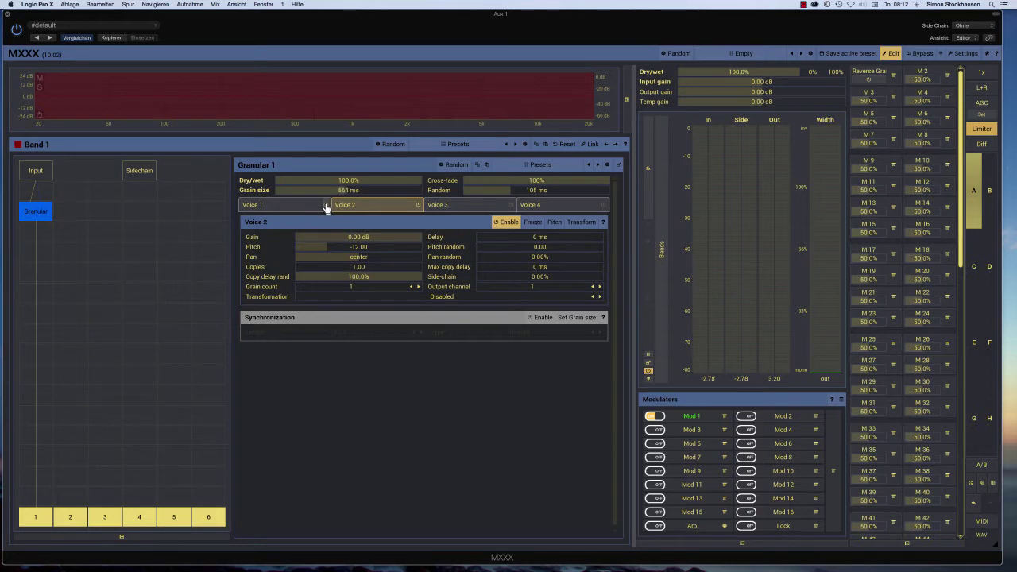
{"action": "left_click", "coordinate": [326, 205]}
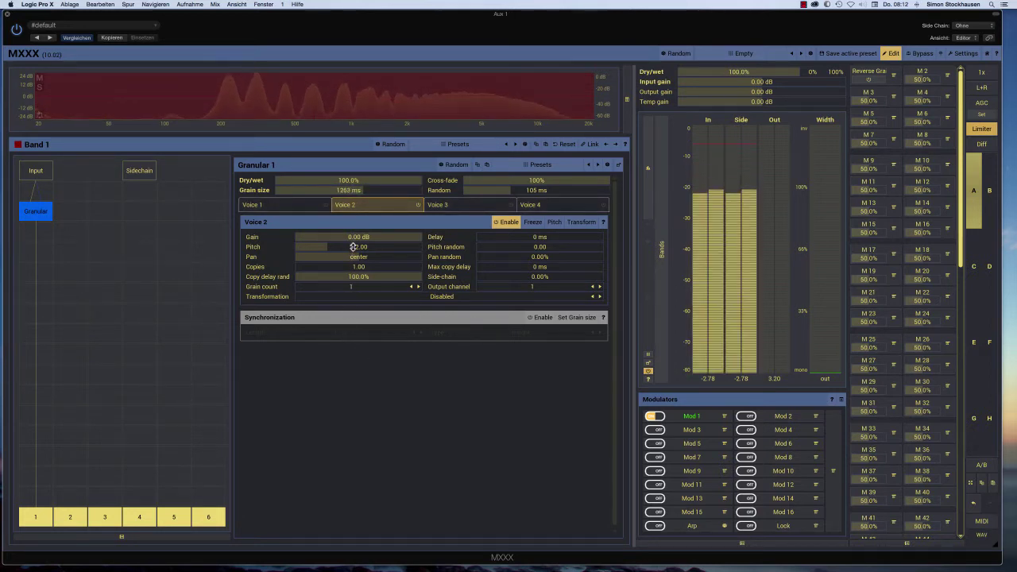
- Set Voice 2's grain count to 3, copies to about 3.74 and max copy delay to about 57 ms
{"action": "left_click", "coordinate": [418, 287]}
{"action": "left_click", "coordinate": [419, 287]}
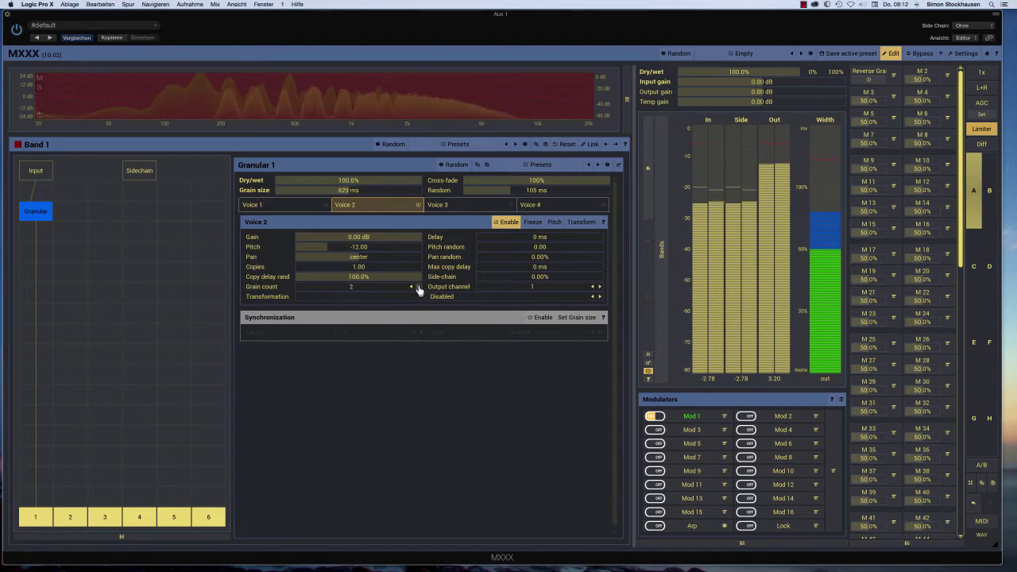
{"action": "left_click_drag", "start_coordinate": [384, 267], "coordinate": [402, 267]}
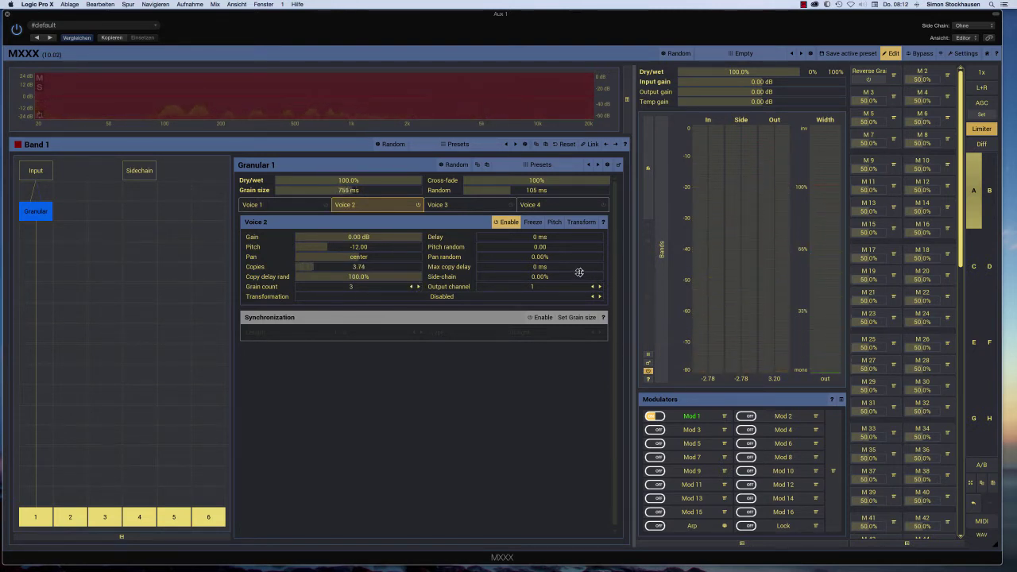
{"action": "left_click_drag", "start_coordinate": [574, 269], "coordinate": [626, 269]}
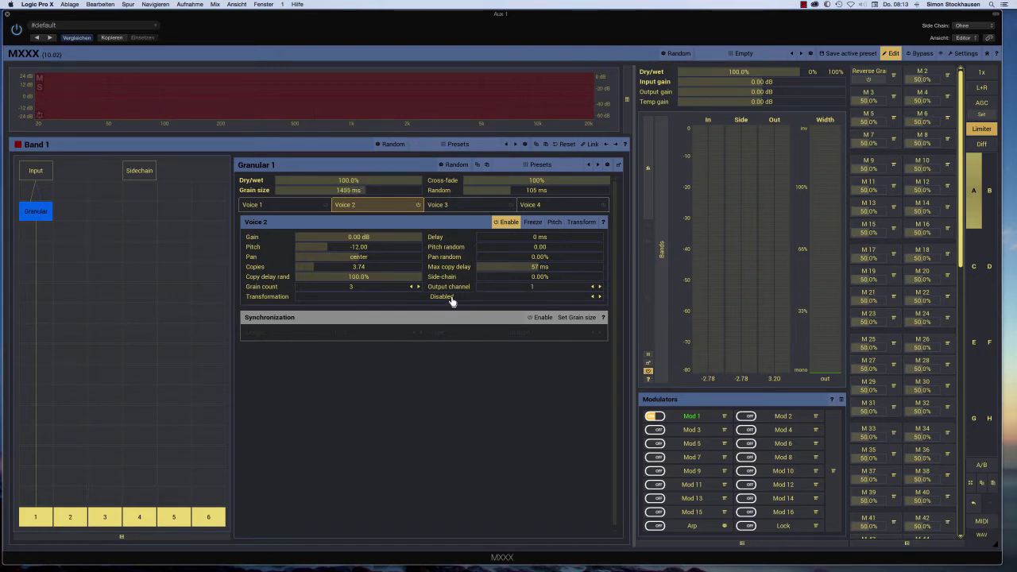
- Use Learn to add Voice 2's Transformation to the Reverse Grains multiparameter, changing it from Disabled to 1
{"action": "left_click", "coordinate": [895, 75]}
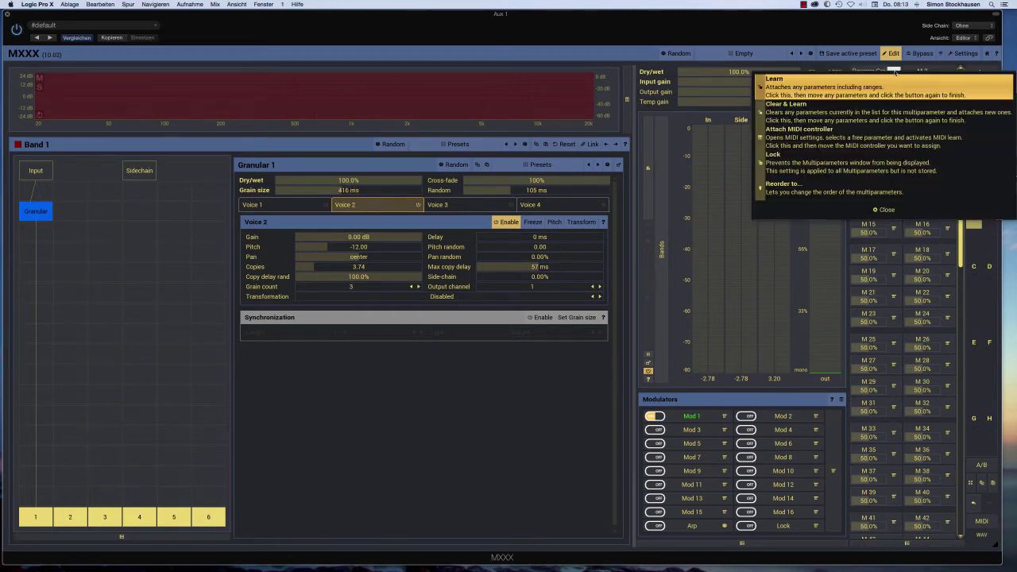
{"action": "left_click", "coordinate": [794, 85]}
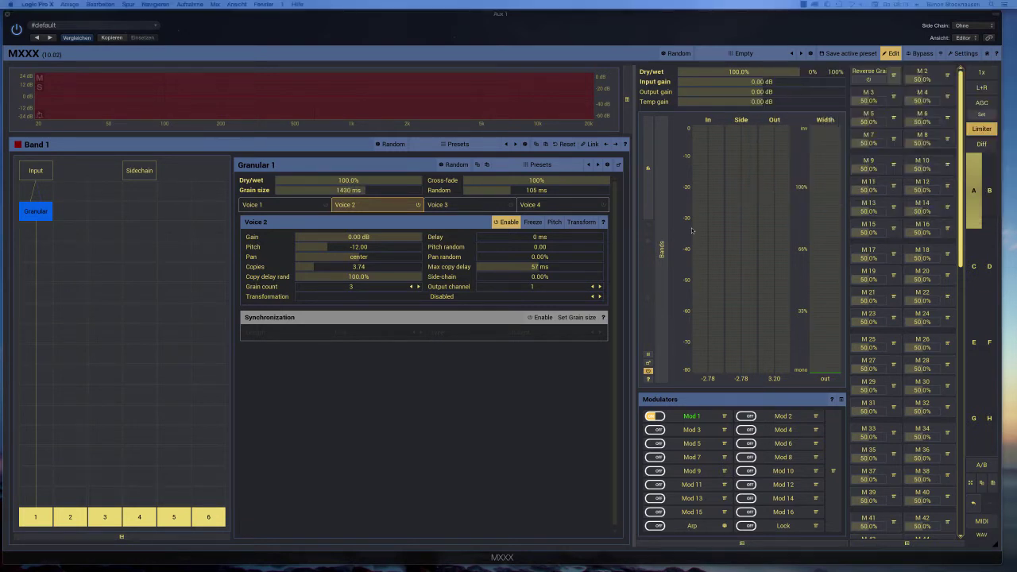
{"action": "left_click", "coordinate": [599, 296]}
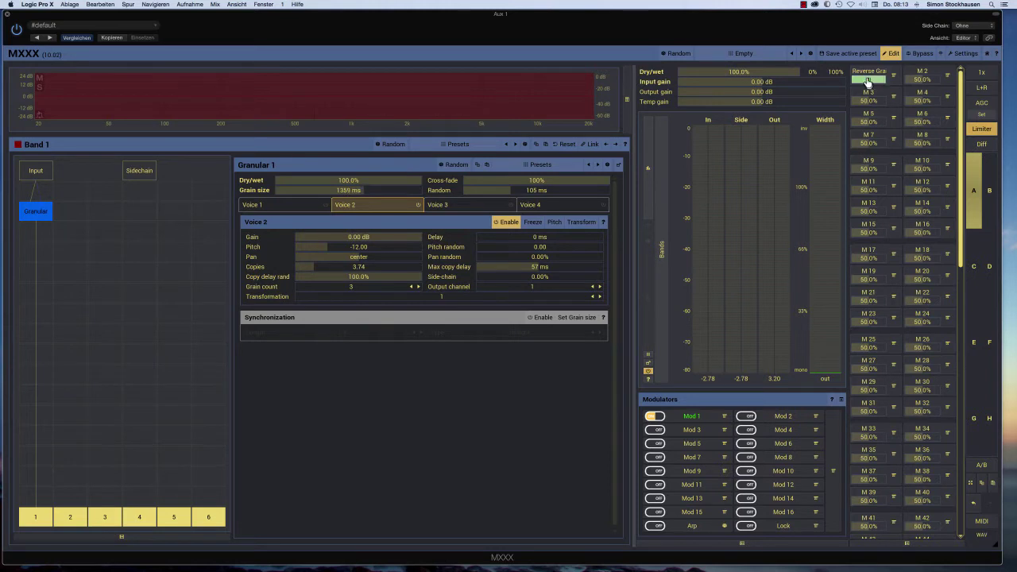
- Toggle the Reverse Grains switch repeatedly to check its effect on Voice 2's Transformation, leaving it off
{"action": "left_click", "coordinate": [868, 83]}
{"action": "left_click", "coordinate": [868, 82]}
{"action": "left_click", "coordinate": [867, 82]}
{"action": "left_click", "coordinate": [868, 82]}
{"action": "left_click", "coordinate": [867, 83]}
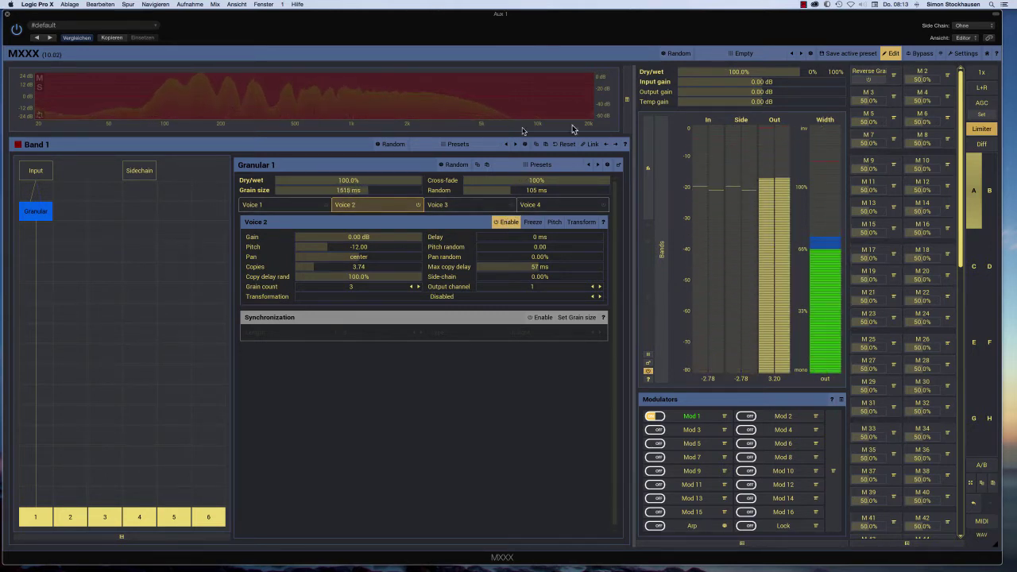
- Re-enable Voice 1 and lower the Granular module's cross-fade to 45%
{"action": "left_click", "coordinate": [258, 207]}
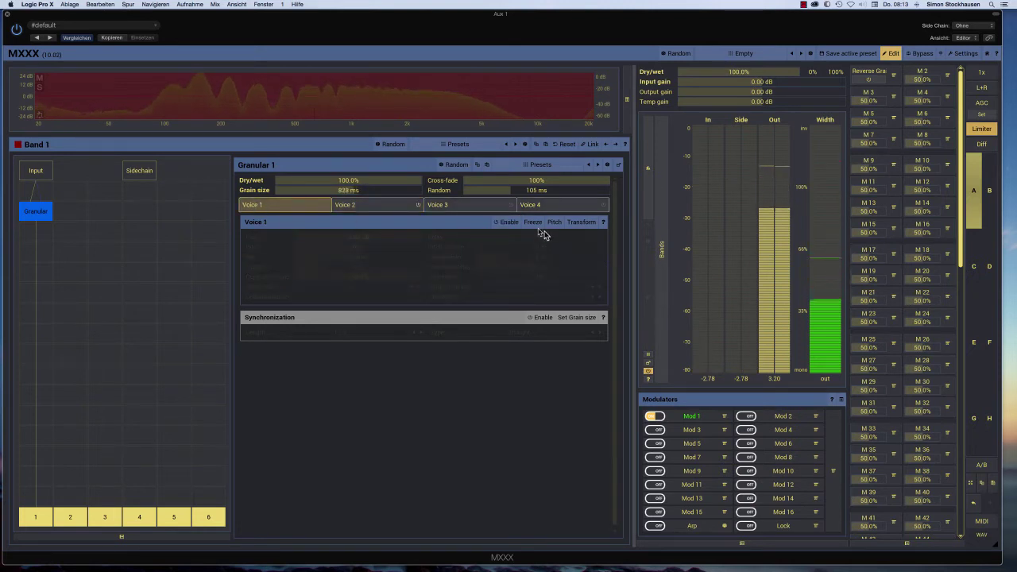
{"action": "left_click", "coordinate": [325, 206]}
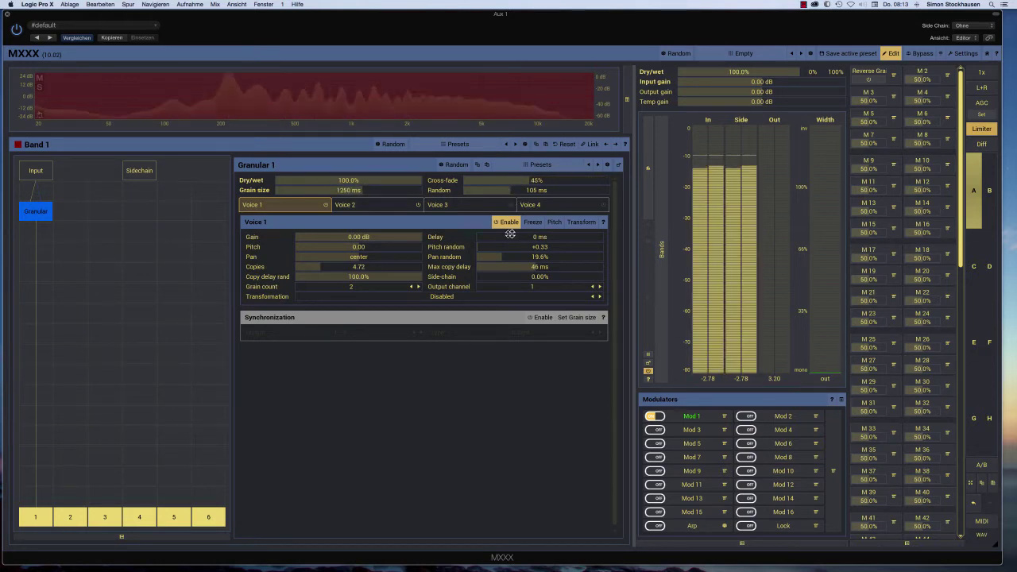
- Lower Voice 2's gain to about -5.08 dB and return to Voice 1
{"action": "left_click", "coordinate": [373, 206]}
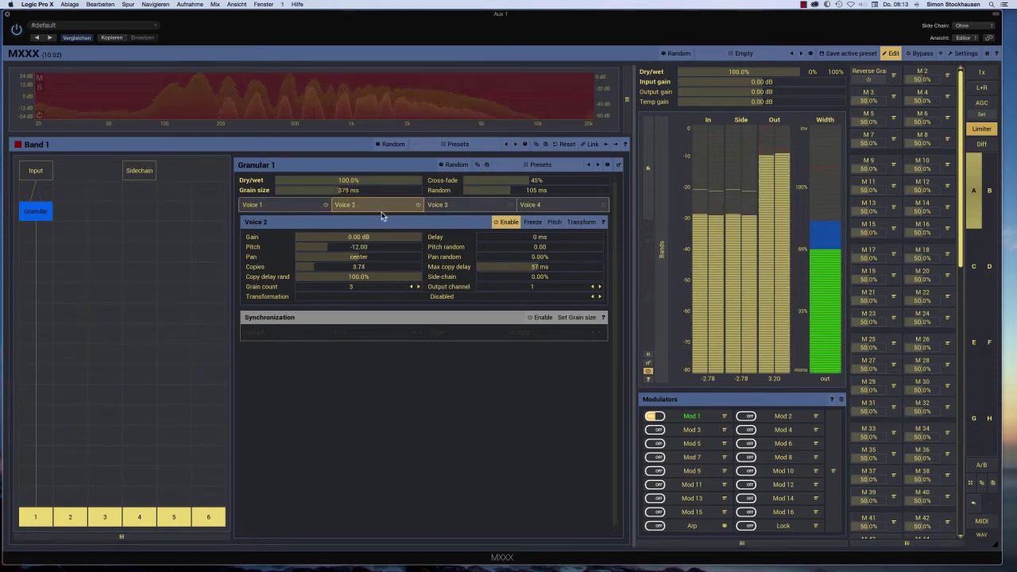
{"action": "left_click_drag", "start_coordinate": [369, 237], "coordinate": [352, 236]}
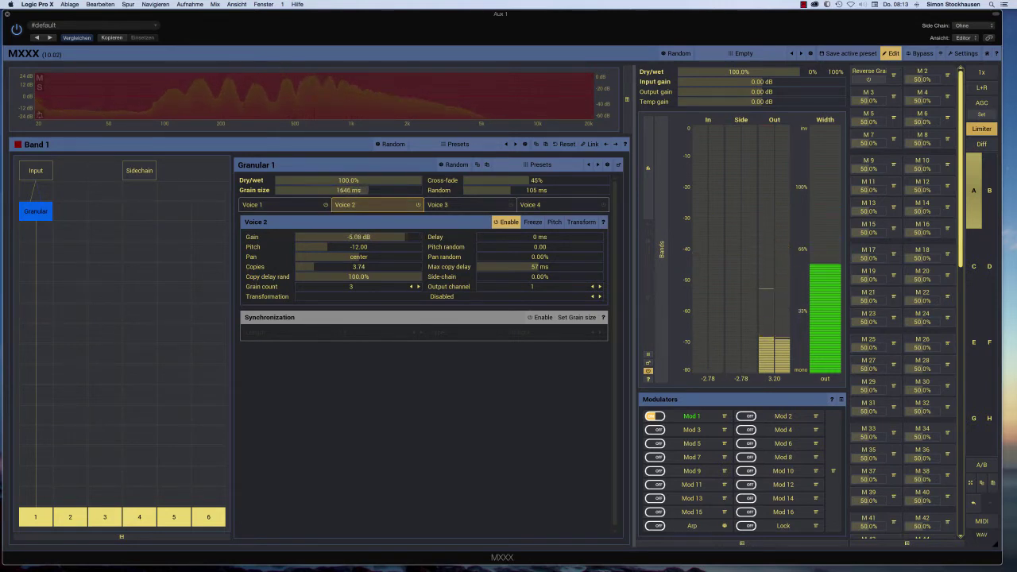
{"action": "left_click", "coordinate": [260, 206]}
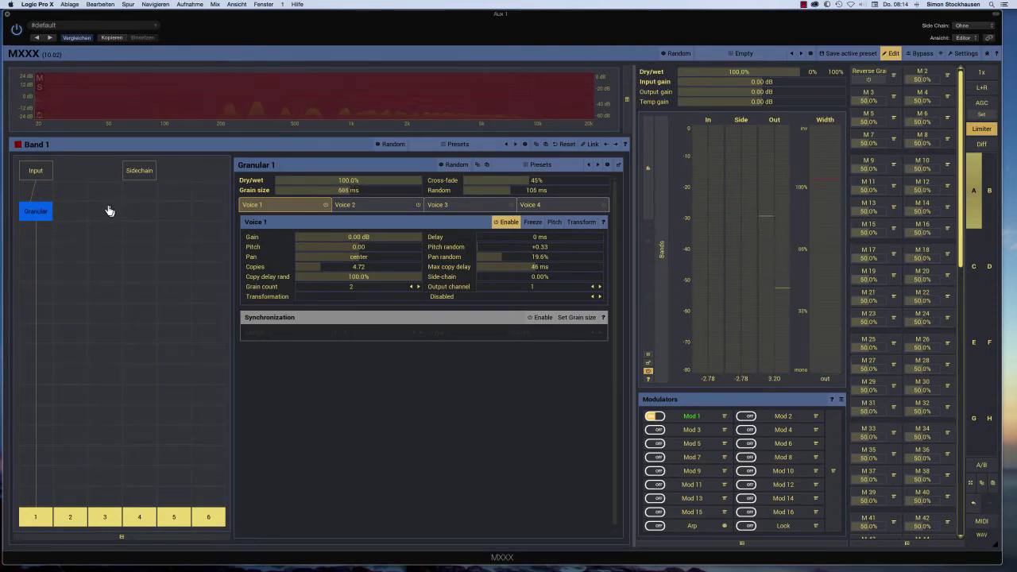
- Attach the Granular module's dry/wet to Multiparameter 2 with Clear & Learn, covering the range from 0% to 100%
{"action": "left_click_drag", "start_coordinate": [353, 180], "coordinate": [276, 179]}
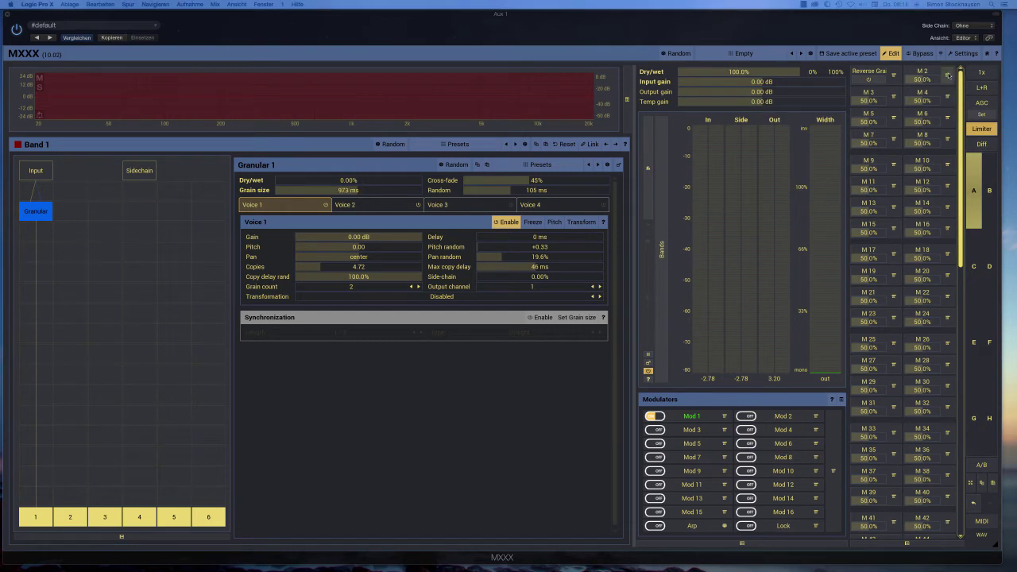
{"action": "left_click", "coordinate": [946, 75]}
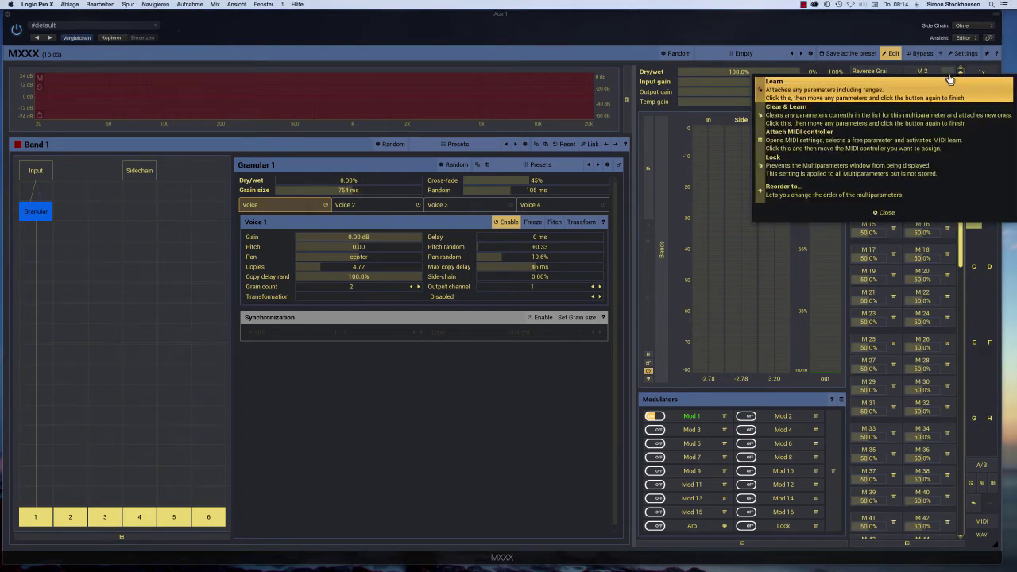
{"action": "left_click", "coordinate": [879, 120]}
{"action": "left_click_drag", "start_coordinate": [390, 183], "coordinate": [392, 40]}
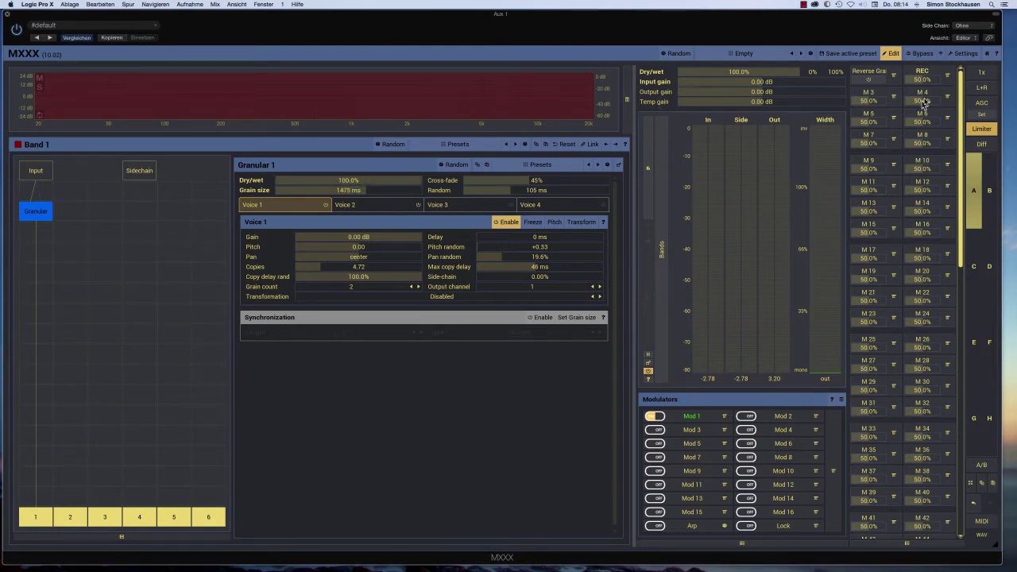
{"action": "left_click", "coordinate": [927, 75]}
- Configure Multiparameter 2 with the name Granular Mix, a cyan color and Same row enabled
{"action": "double_click", "coordinate": [922, 73]}
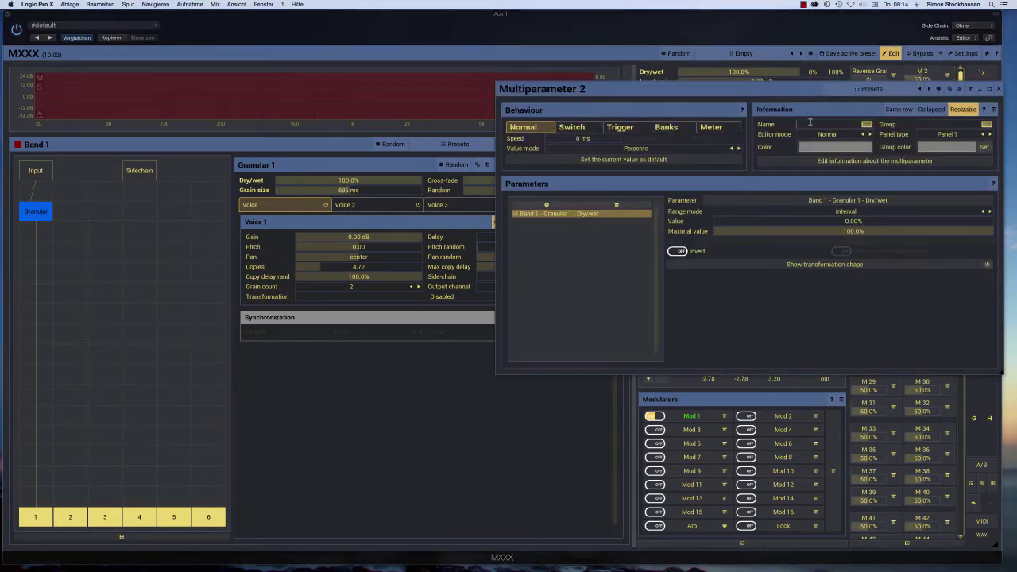
{"action": "type", "text": "Granular"}
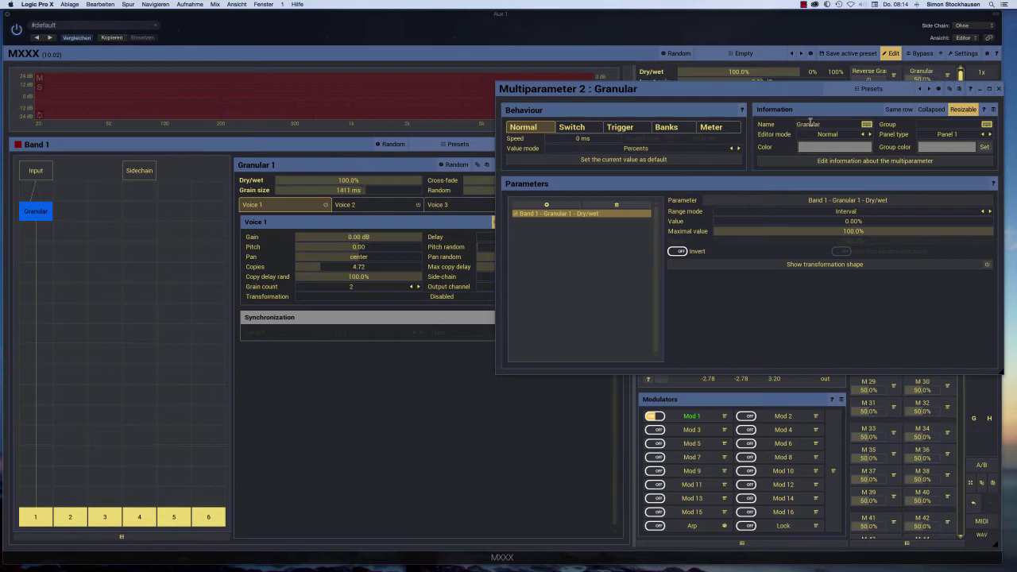
{"action": "type", "text": " Mix"}
{"action": "left_click", "coordinate": [821, 149]}
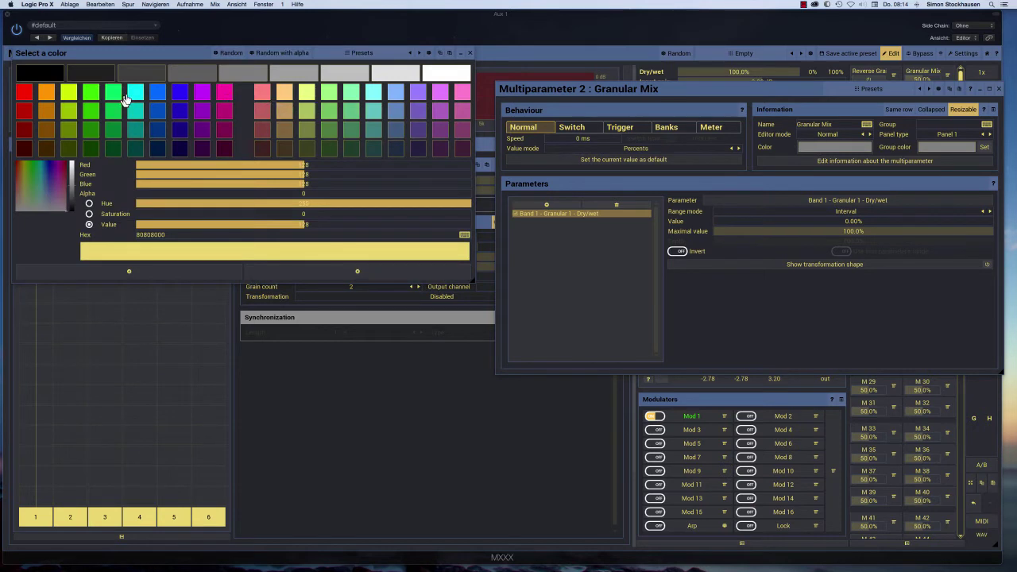
{"action": "left_click", "coordinate": [133, 96]}
{"action": "left_click", "coordinate": [129, 274]}
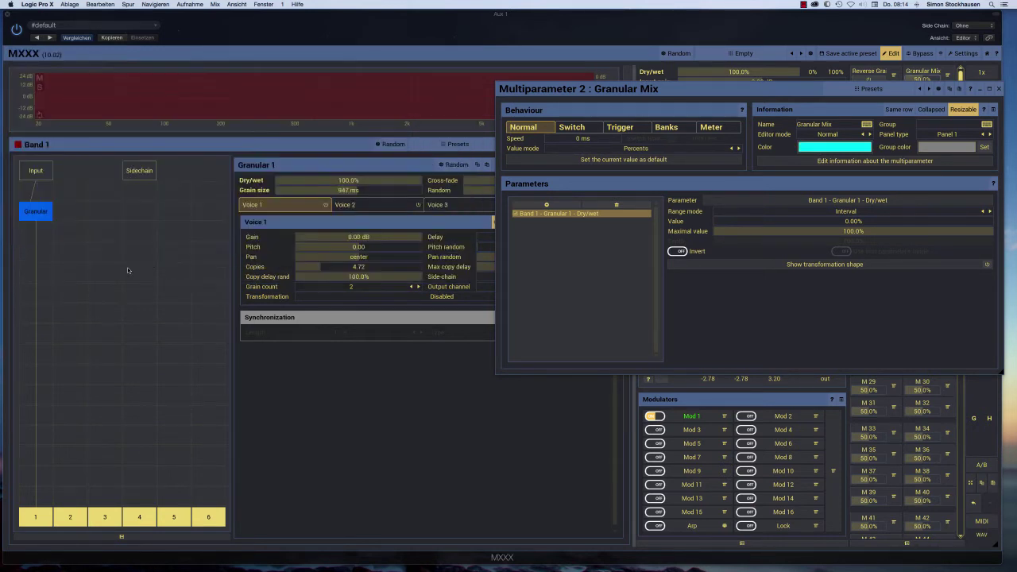
{"action": "left_click", "coordinate": [897, 109]}
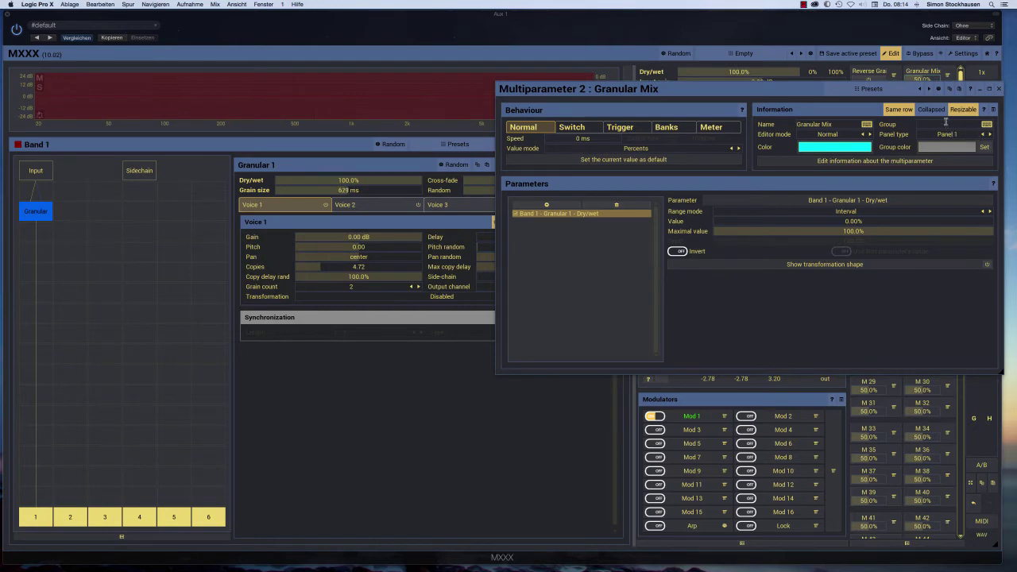
{"action": "left_click", "coordinate": [999, 89]}
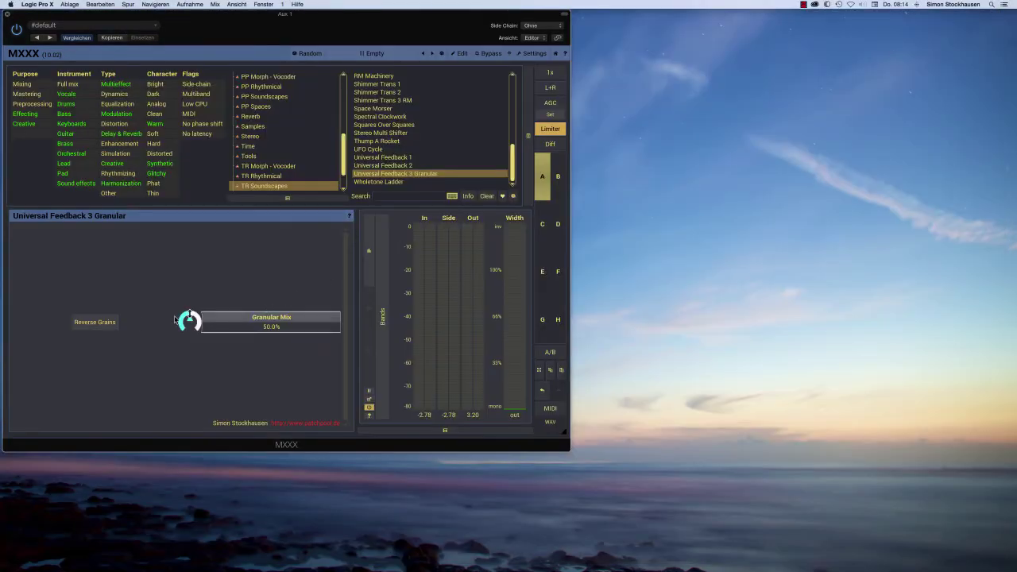
- Try the Reverse Grains switch and lower the Granular Mix knob to 8% on the preset's front panel, returning to edit mode
{"action": "left_click", "coordinate": [104, 324]}
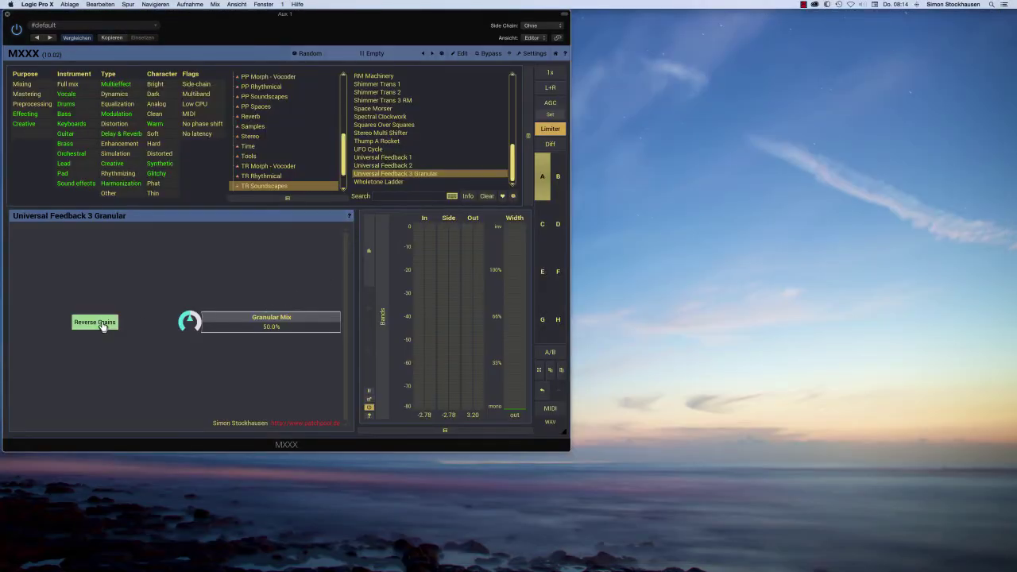
{"action": "left_click", "coordinate": [104, 324]}
{"action": "left_click_drag", "start_coordinate": [189, 322], "coordinate": [189, 354]}
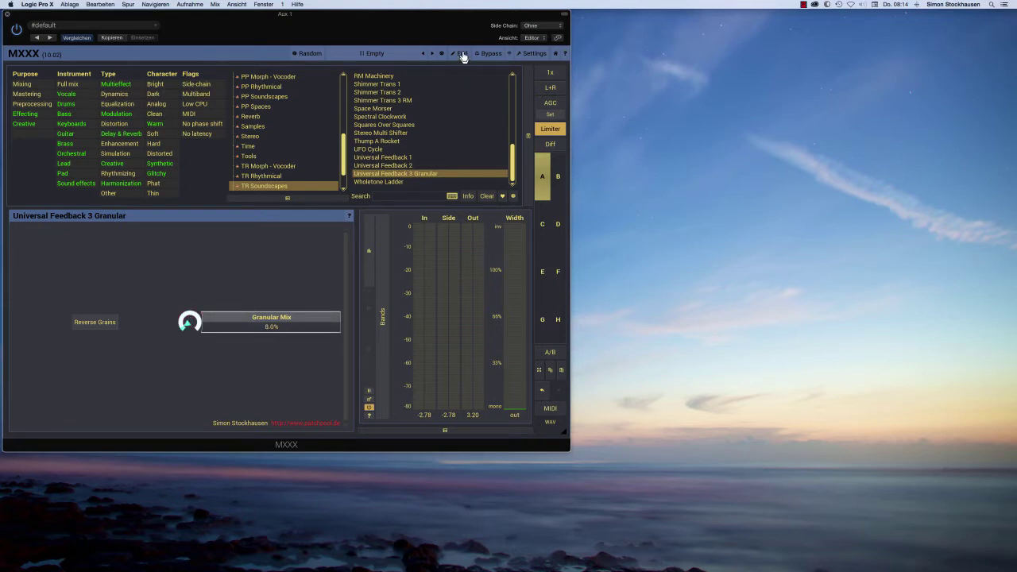
{"action": "left_click", "coordinate": [461, 53]}
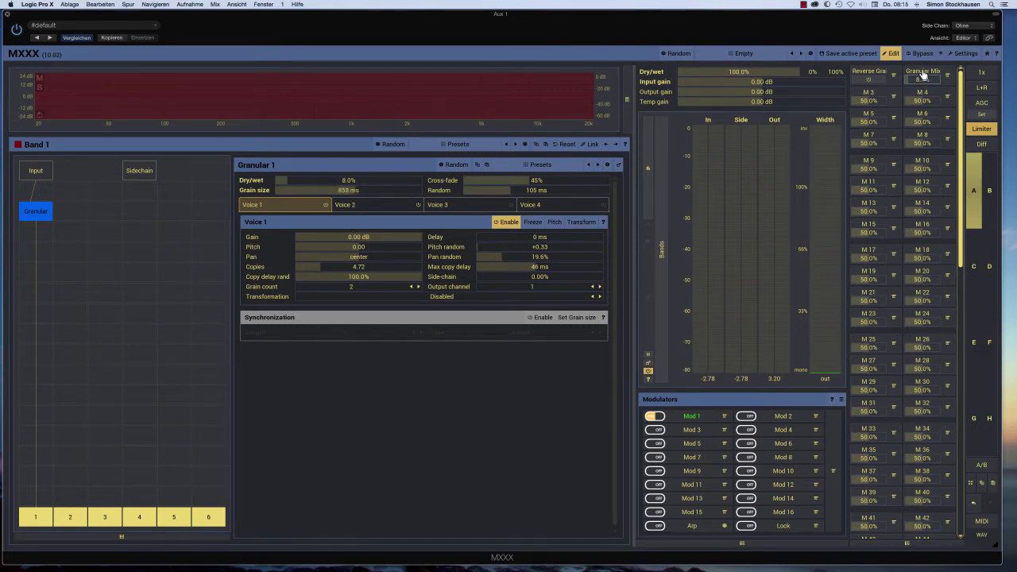
- Review the Granular Mix multiparameter's settings and raise its value to about 50.4%
{"action": "left_click", "coordinate": [922, 73]}
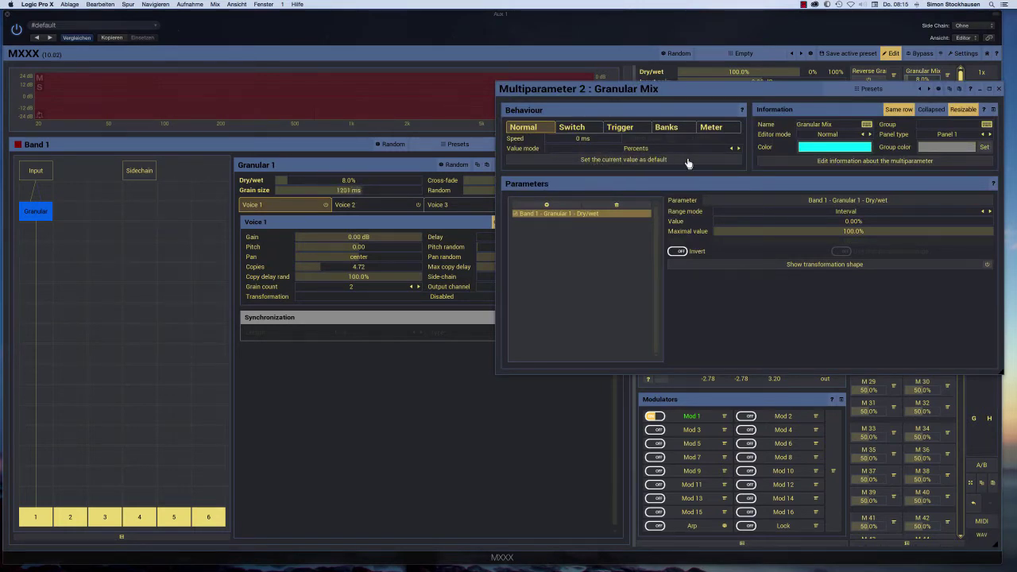
{"action": "left_click", "coordinate": [999, 89]}
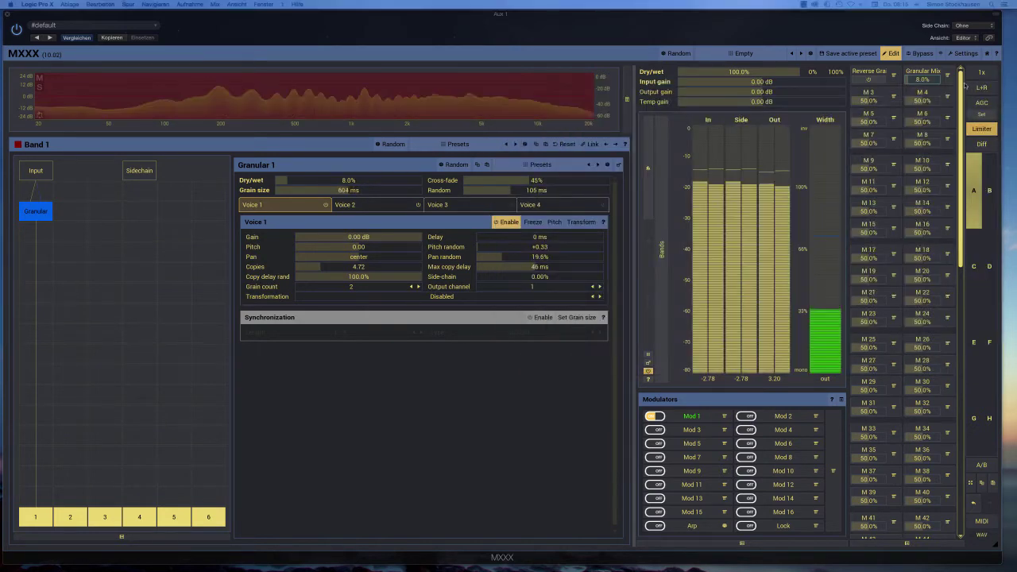
{"action": "left_click_drag", "start_coordinate": [926, 78], "coordinate": [927, 57]}
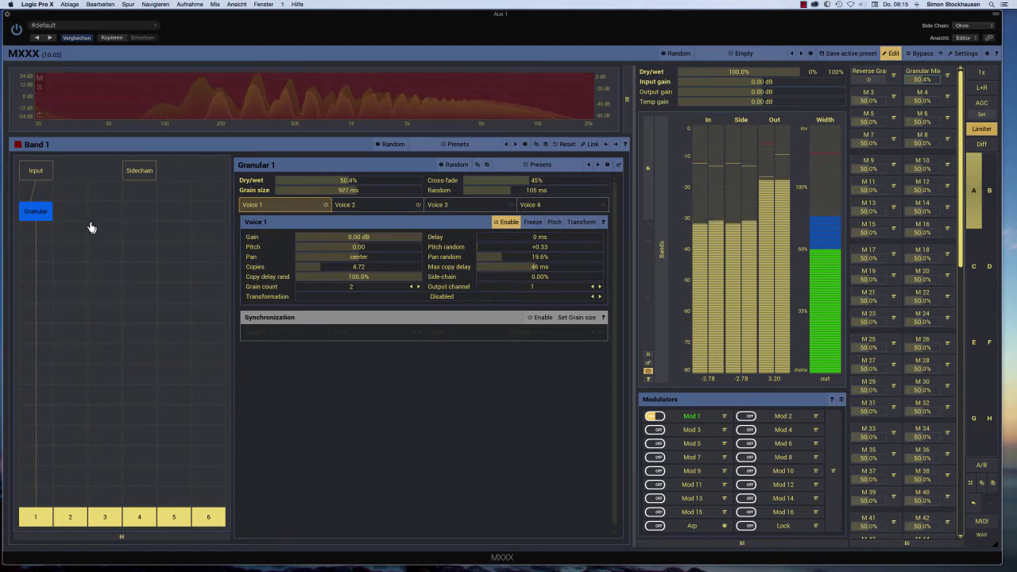
- Add a Transformer module directly below Granular and raise its frequency shift to about 161 Hz during playback
{"action": "double_click", "coordinate": [40, 234]}
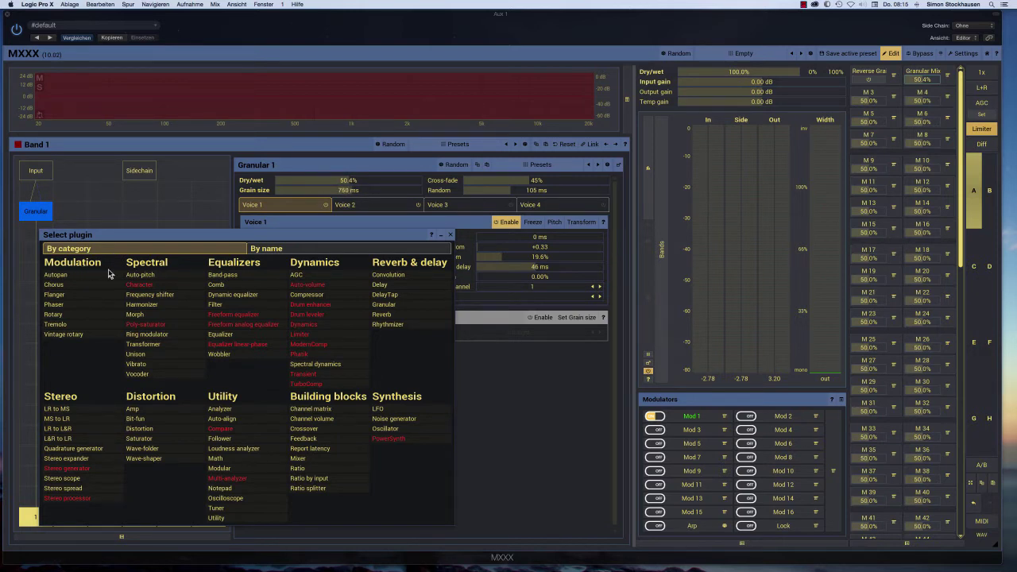
{"action": "left_click", "coordinate": [155, 345]}
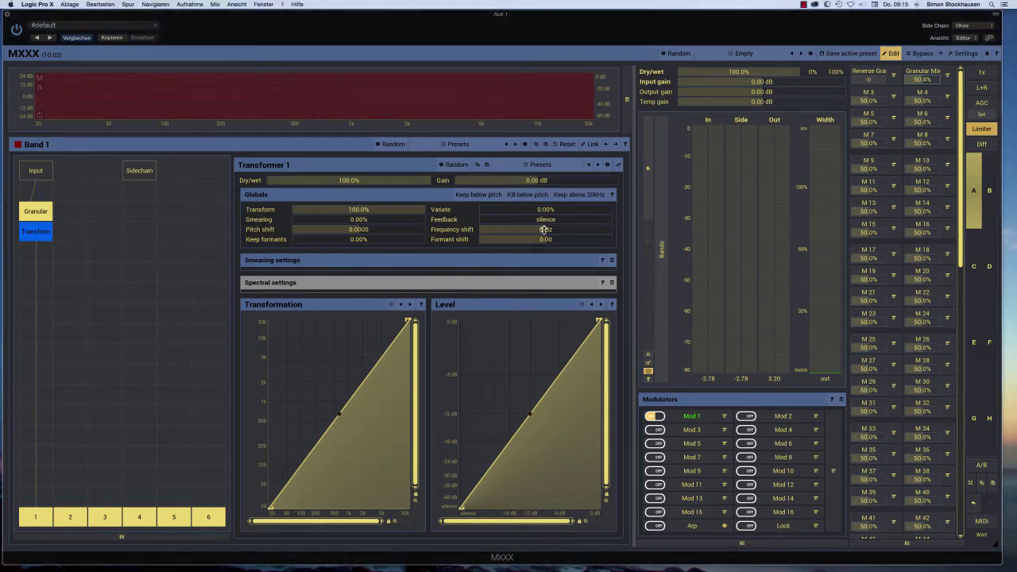
{"action": "key", "text": "space"}
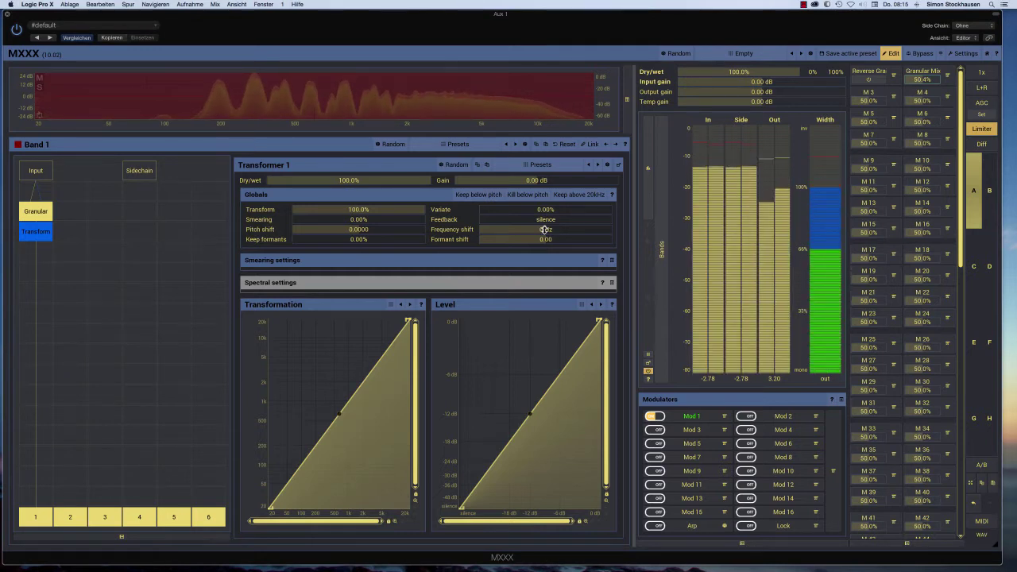
{"action": "left_click_drag", "start_coordinate": [545, 229], "coordinate": [580, 230]}
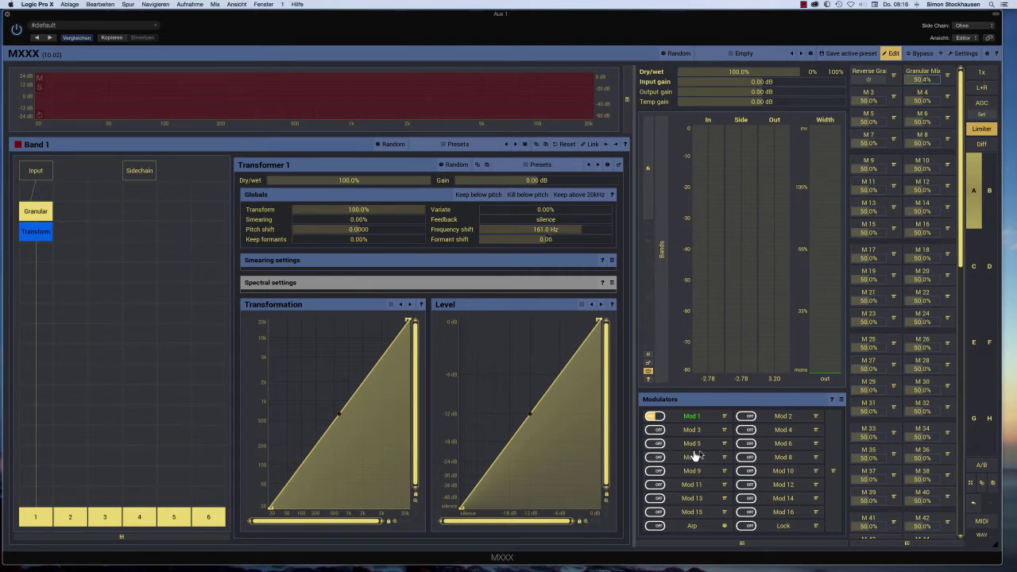
- Use Learn to attach the Transformer's frequency shift to Modulator 2, sweeping it between about 20.12 Hz and 398.7 Hz
{"action": "left_click", "coordinate": [815, 416]}
{"action": "left_click", "coordinate": [810, 461]}
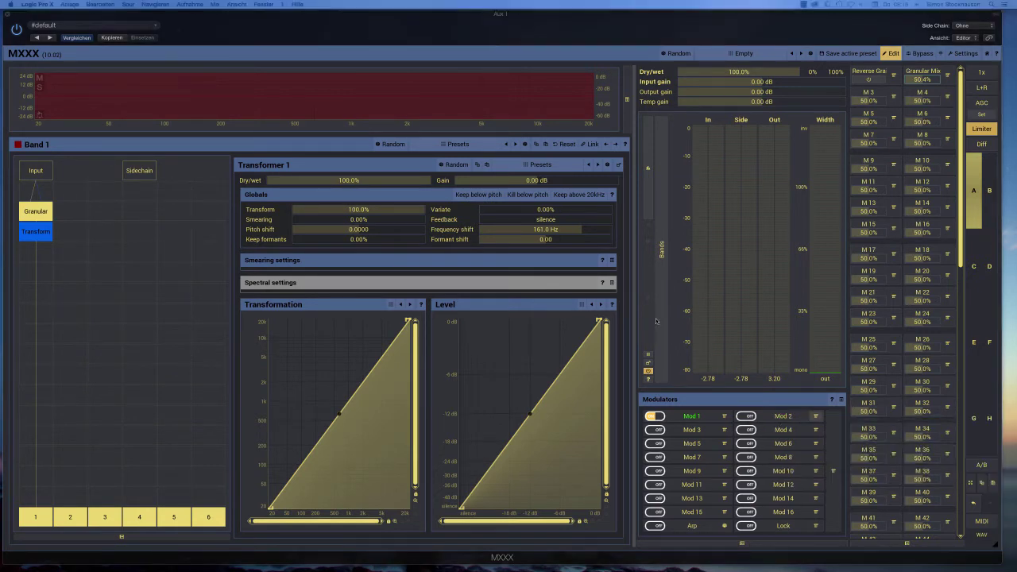
{"action": "key", "text": "space"}
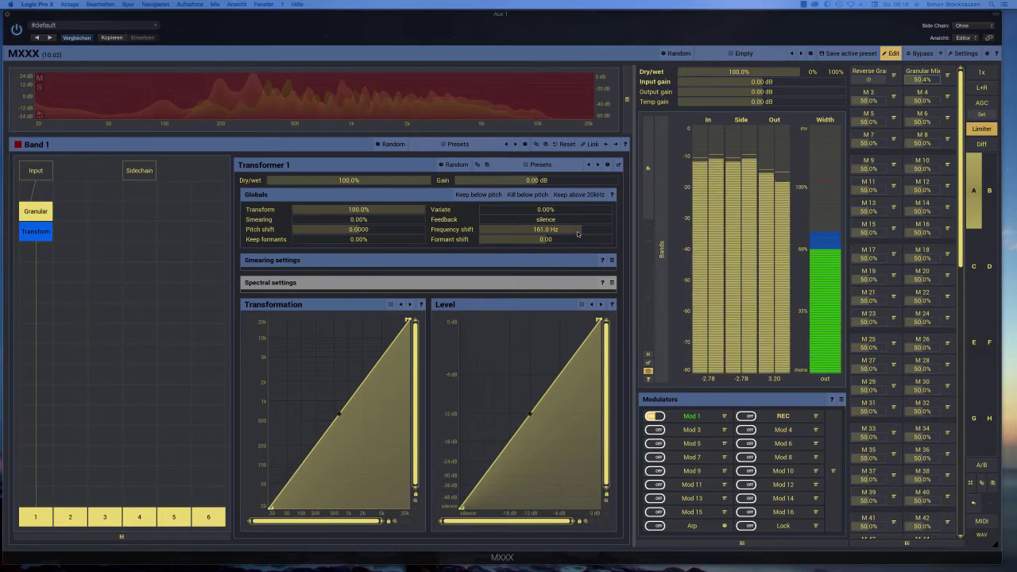
{"action": "left_click_drag", "start_coordinate": [577, 230], "coordinate": [575, 230]}
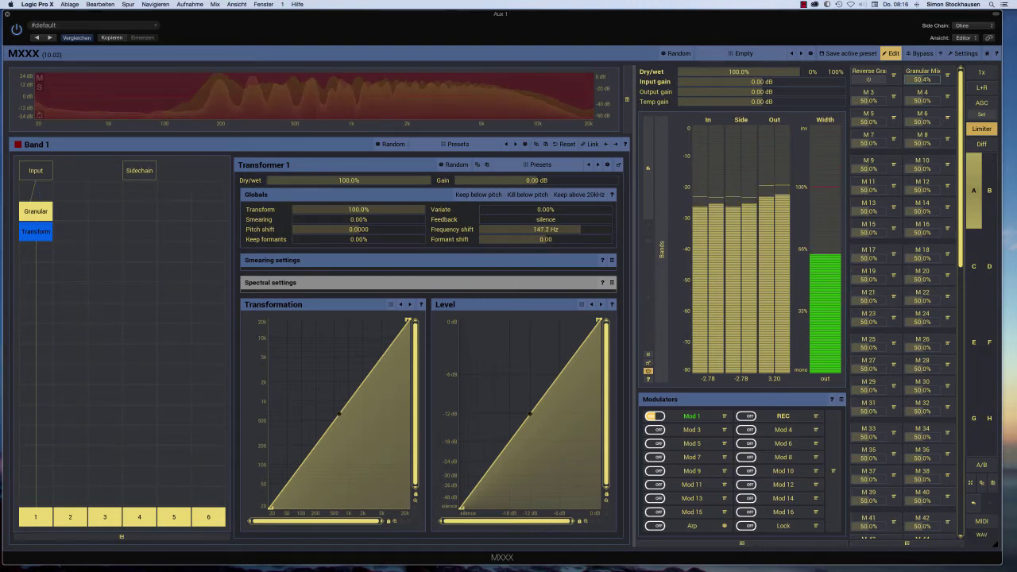
{"action": "left_click", "coordinate": [782, 416]}
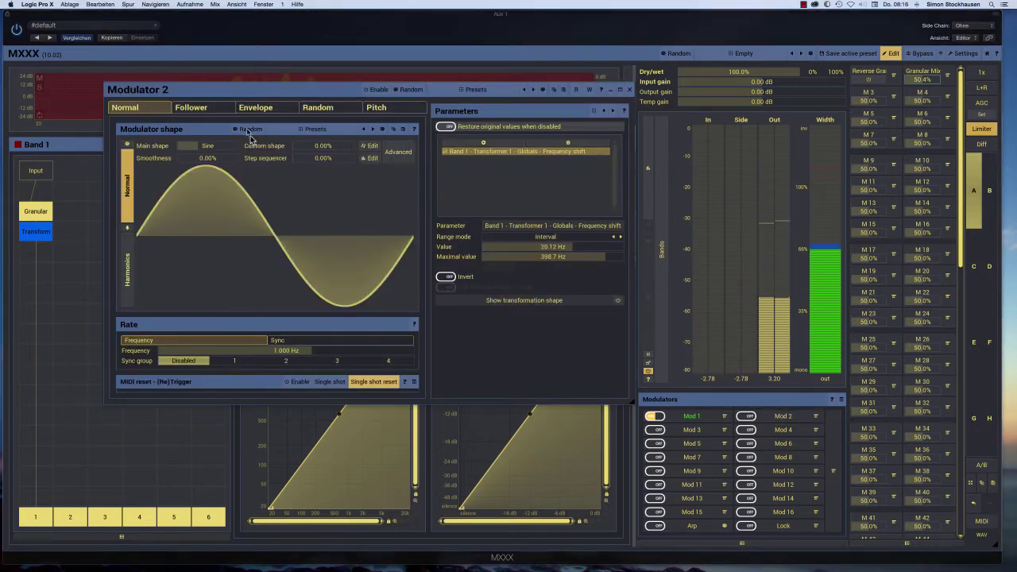
- Give Modulator 2 the Mess shape with 42.4% smoothness and a rate frequency of 0.0110 Hz
{"action": "left_click_drag", "start_coordinate": [239, 90], "coordinate": [409, 165]}
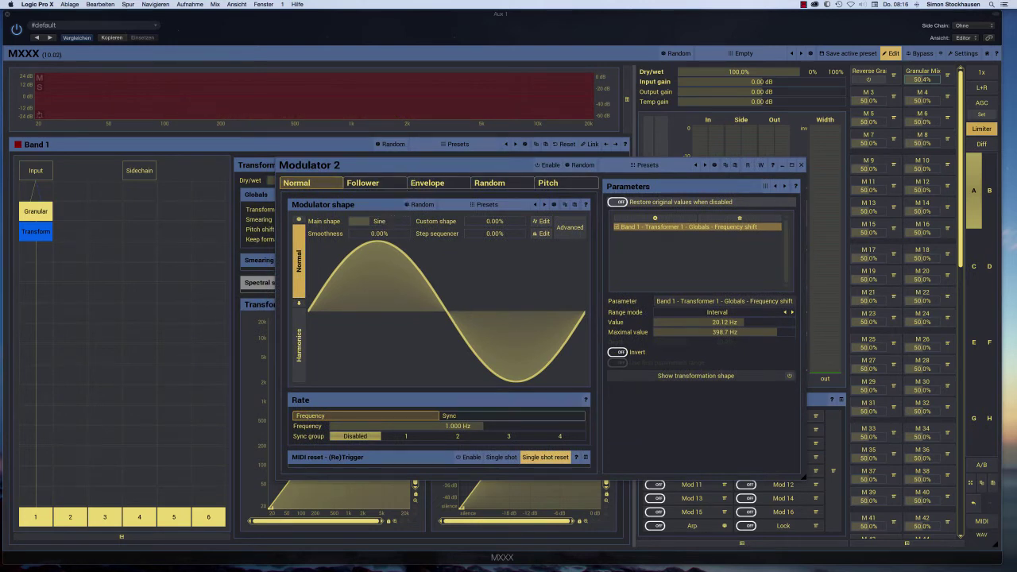
{"action": "left_click", "coordinate": [386, 225]}
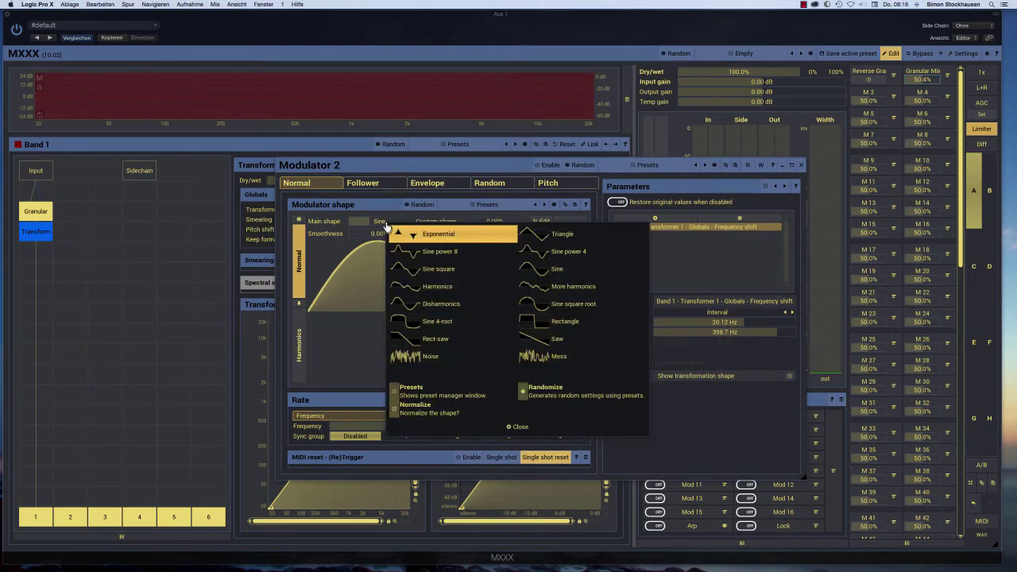
{"action": "left_click", "coordinate": [543, 356]}
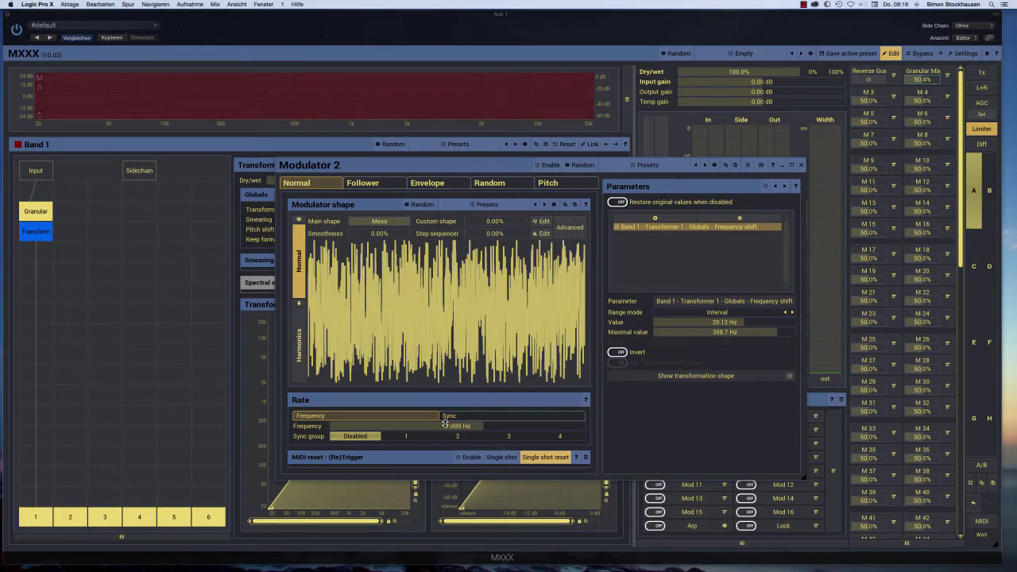
{"action": "left_click_drag", "start_coordinate": [445, 424], "coordinate": [444, 452]}
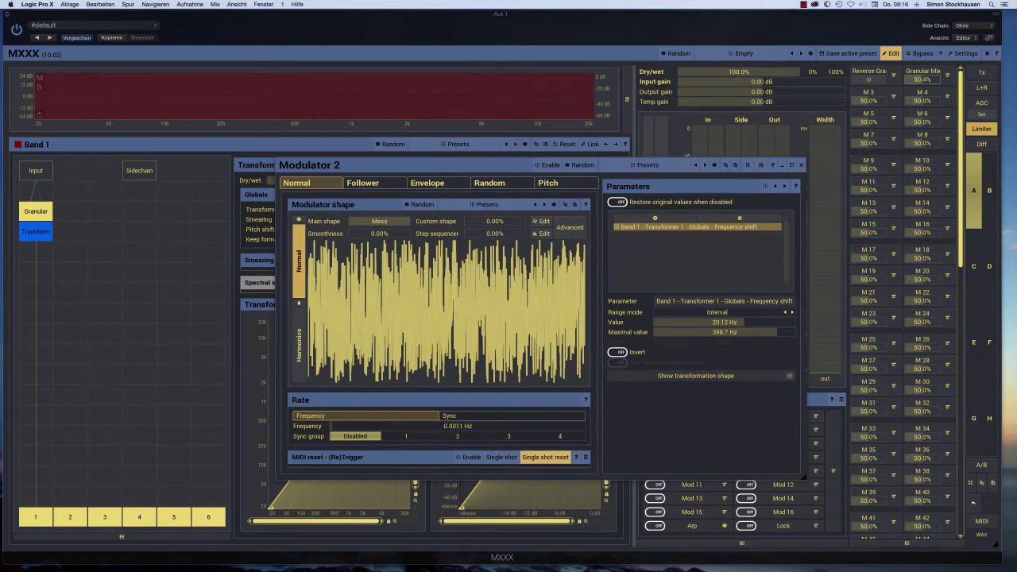
{"action": "left_click_drag", "start_coordinate": [356, 234], "coordinate": [378, 233]}
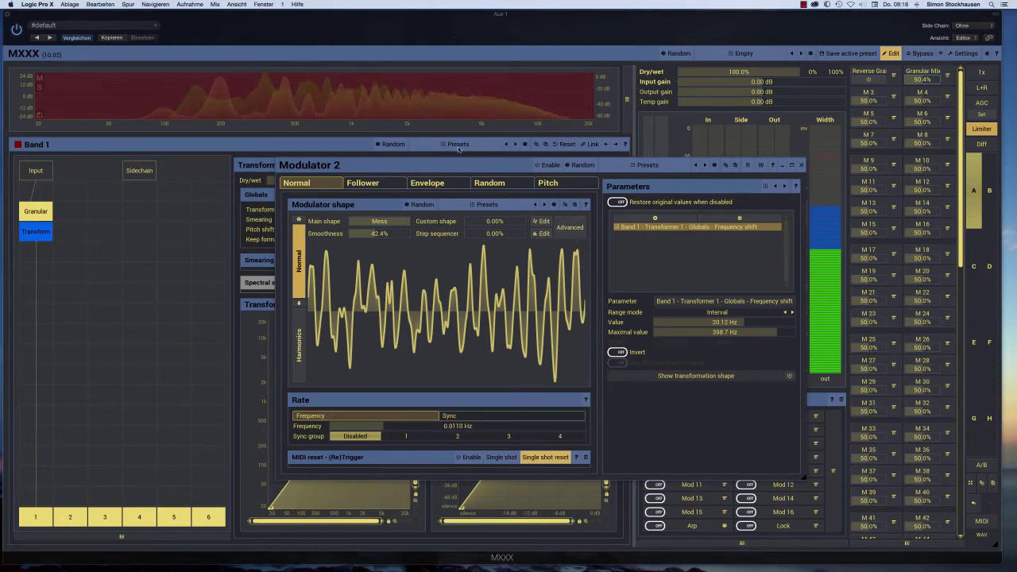
- Enable Modulator 2 and lower its rate frequency to 0.0058 Hz
{"action": "left_click_drag", "start_coordinate": [402, 165], "coordinate": [171, 69]}
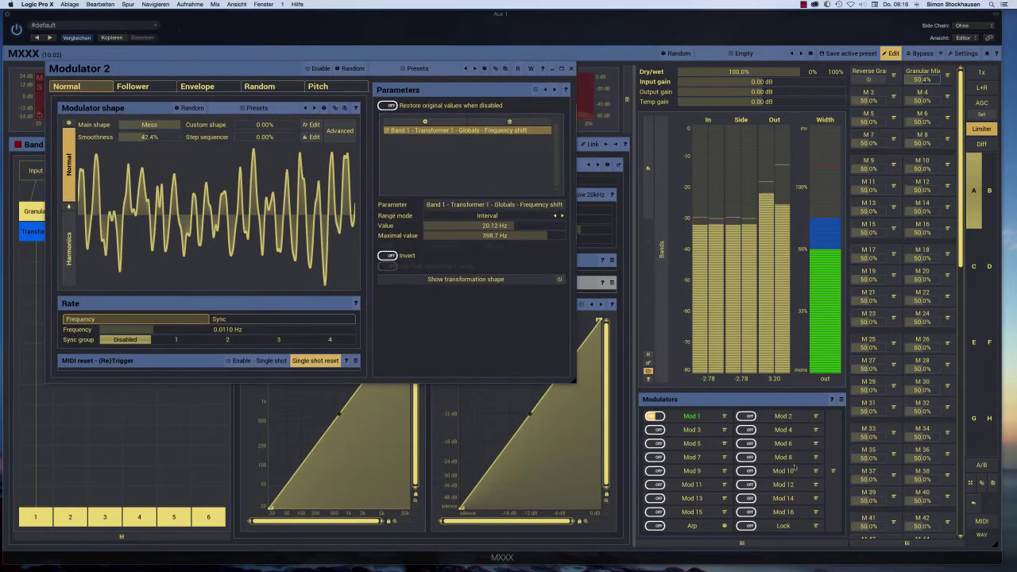
{"action": "left_click", "coordinate": [746, 416]}
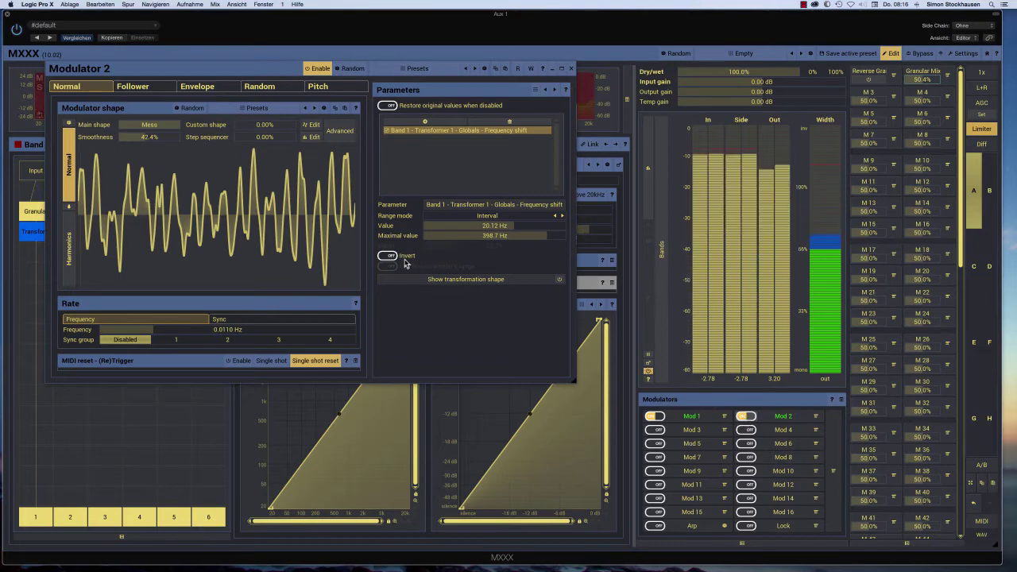
{"action": "left_click_drag", "start_coordinate": [197, 74], "coordinate": [557, 262]}
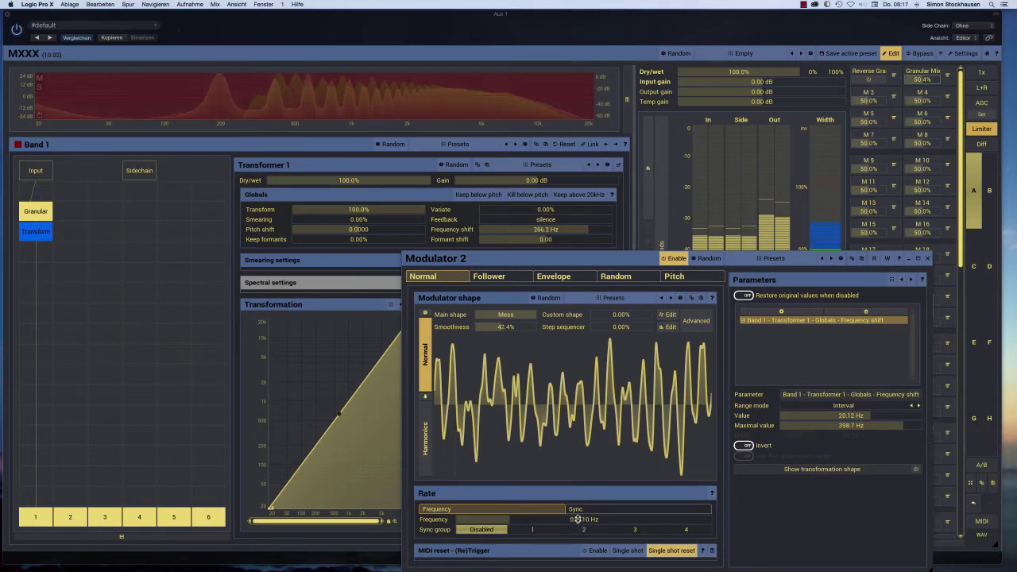
{"action": "left_click_drag", "start_coordinate": [568, 518], "coordinate": [568, 531]}
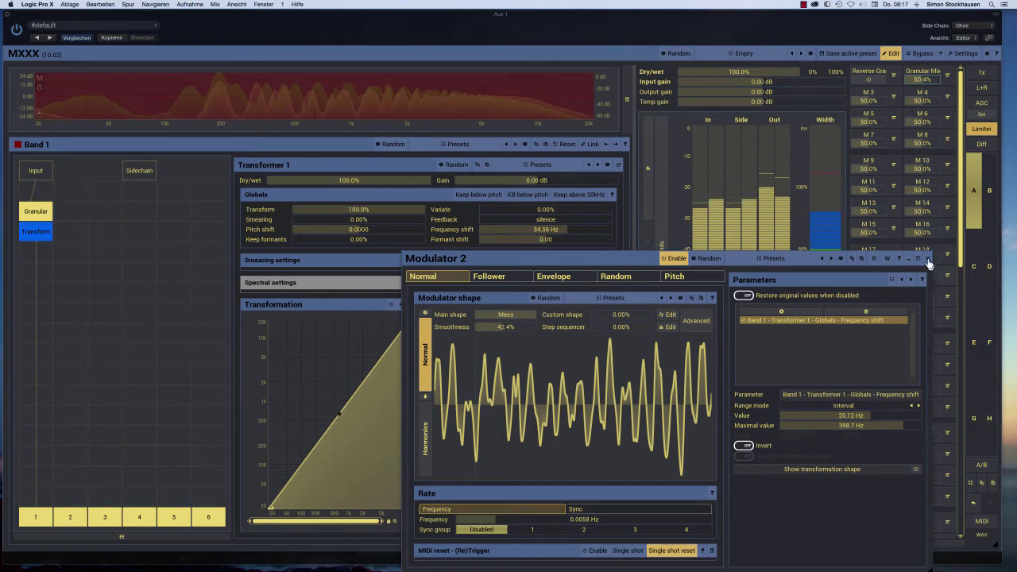
{"action": "left_click", "coordinate": [928, 261]}
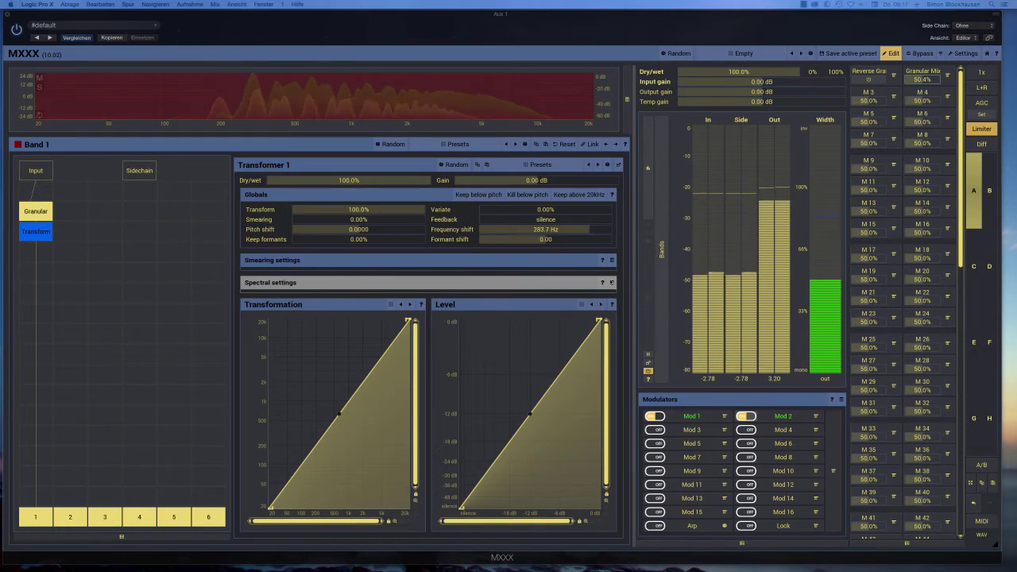
- In the Transformer's spectral settings, set the buffer size to 4096 and the resolution to 17 ms
{"action": "left_click", "coordinate": [611, 283]}
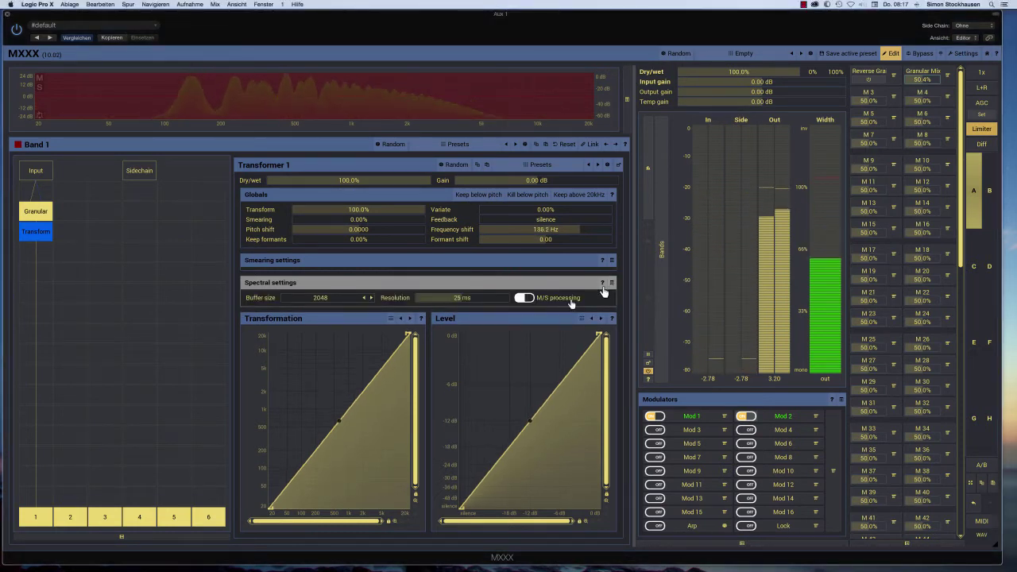
{"action": "left_click", "coordinate": [371, 298]}
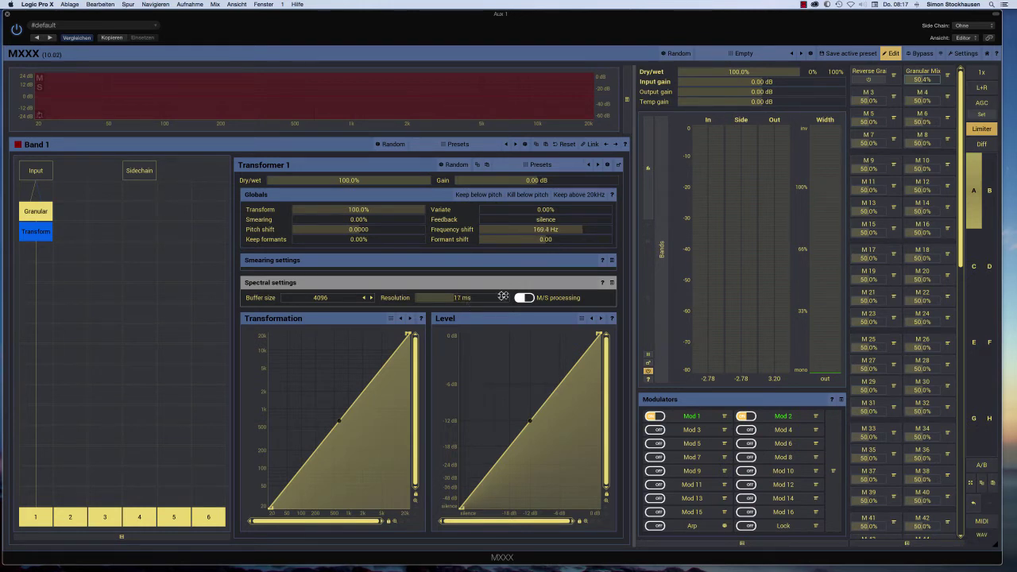
- Switch off M/S processing in the Transformer's spectral settings and play the track to audition the effect
{"action": "left_click", "coordinate": [528, 300]}
{"action": "key", "text": "space"}
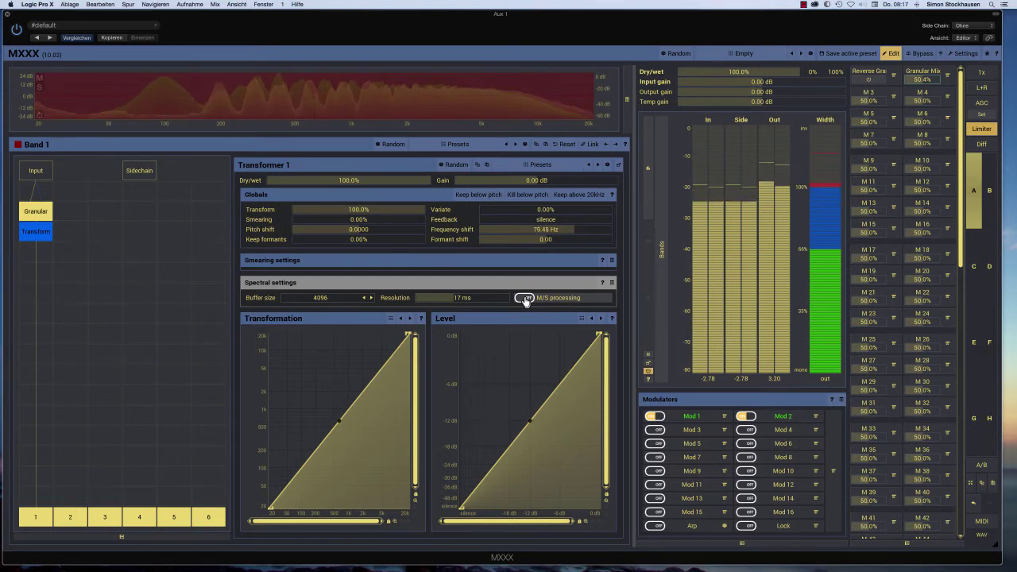
- Use Learn to attach the Transformer's dry/wet to multiparameter 3, and name the control PTrans Mix
{"action": "left_click", "coordinate": [892, 96]}
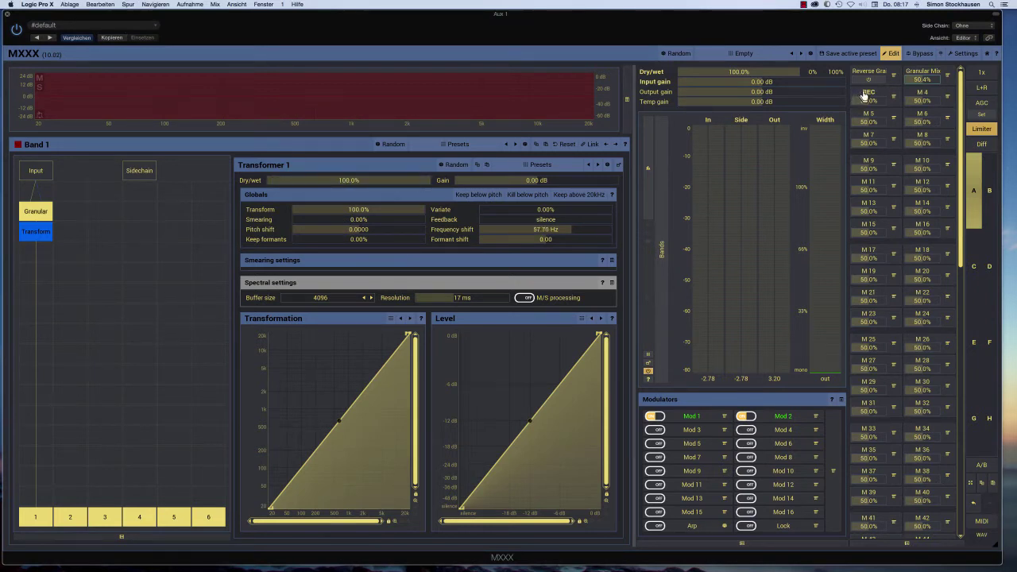
{"action": "left_click", "coordinate": [869, 97]}
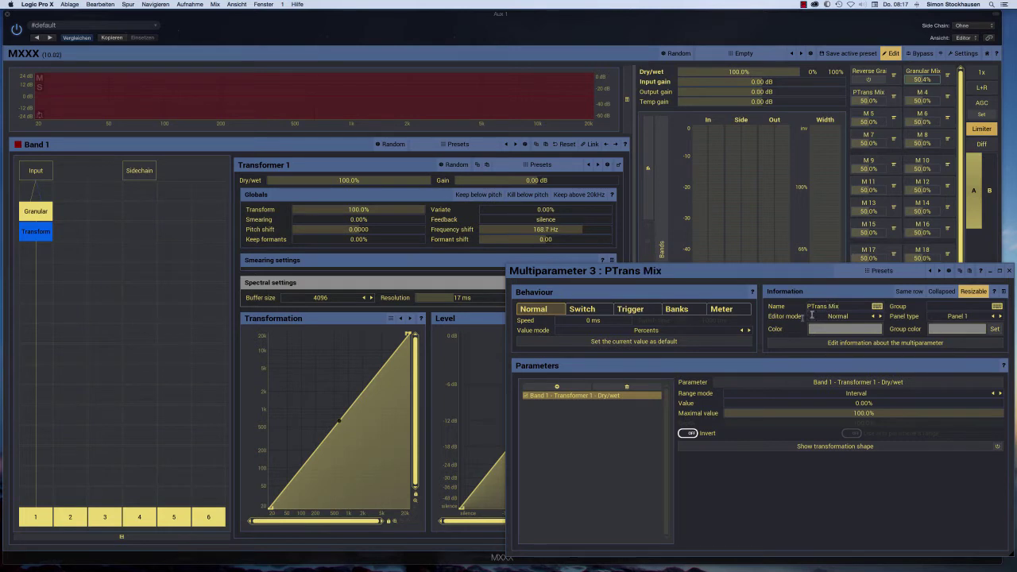
- Give the PTrans Mix multiparameter a blue color, hex 004EBFFF
{"action": "left_click", "coordinate": [860, 330]}
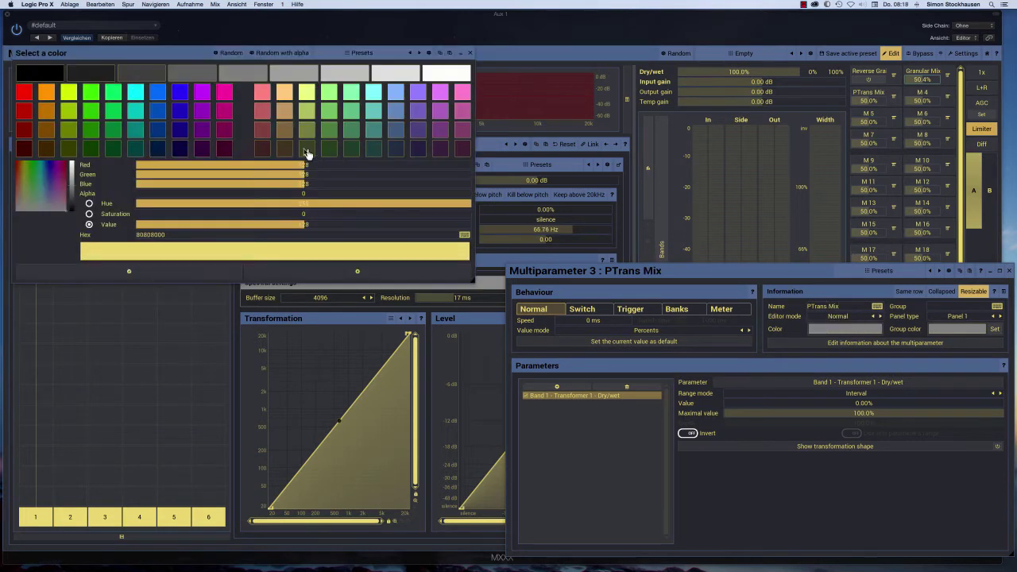
{"action": "left_click", "coordinate": [158, 112]}
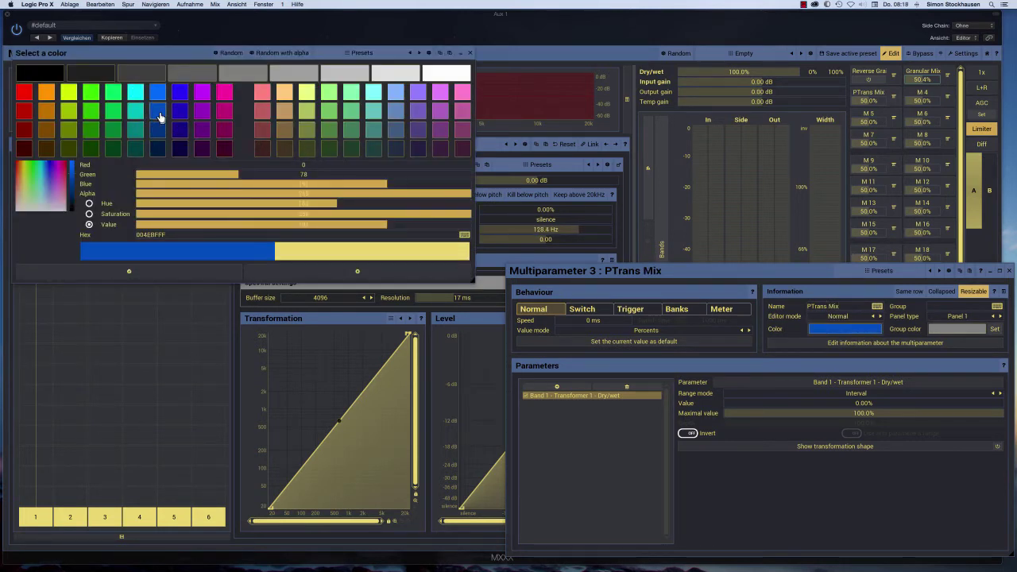
{"action": "left_click", "coordinate": [129, 275]}
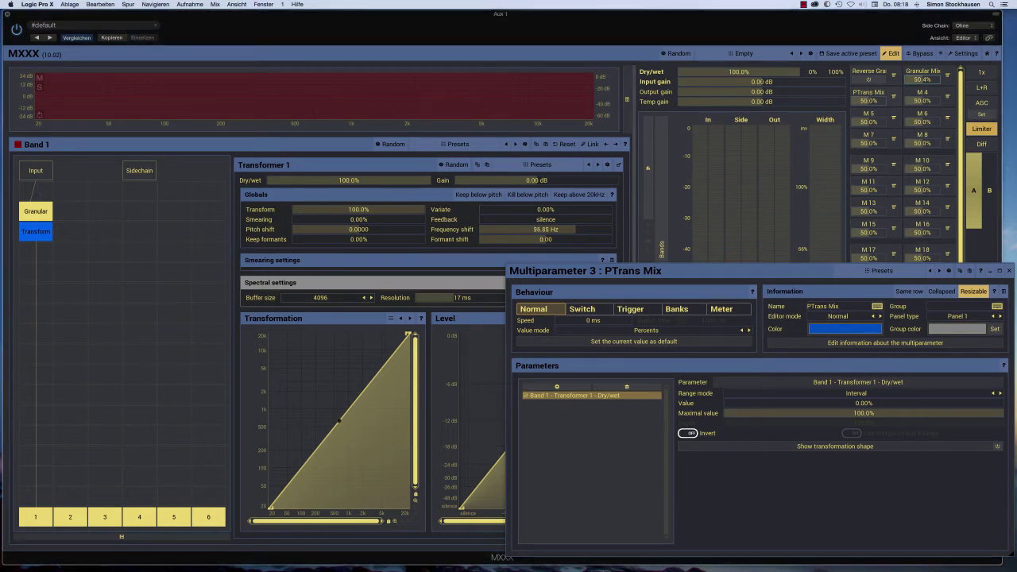
- Lower PTrans Mix to 0% and store that value as its default
{"action": "left_click_drag", "start_coordinate": [868, 100], "coordinate": [851, 101]}
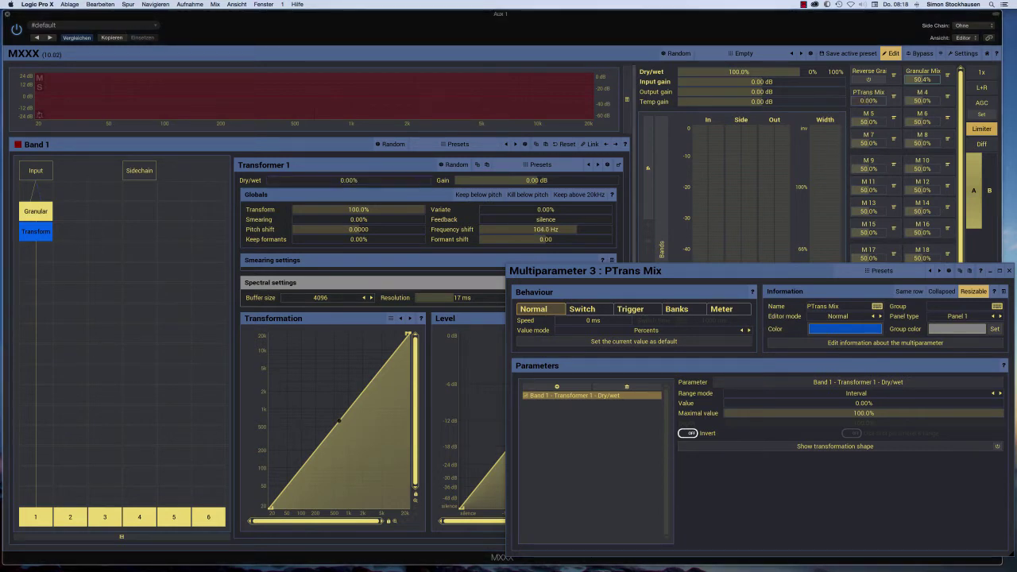
{"action": "left_click", "coordinate": [654, 342]}
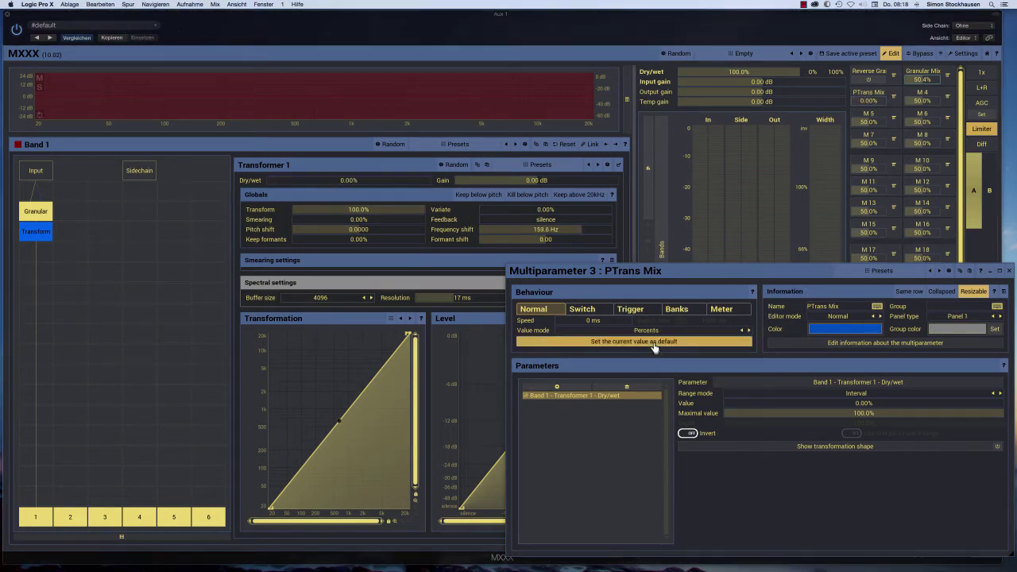
{"action": "left_click", "coordinate": [1008, 273]}
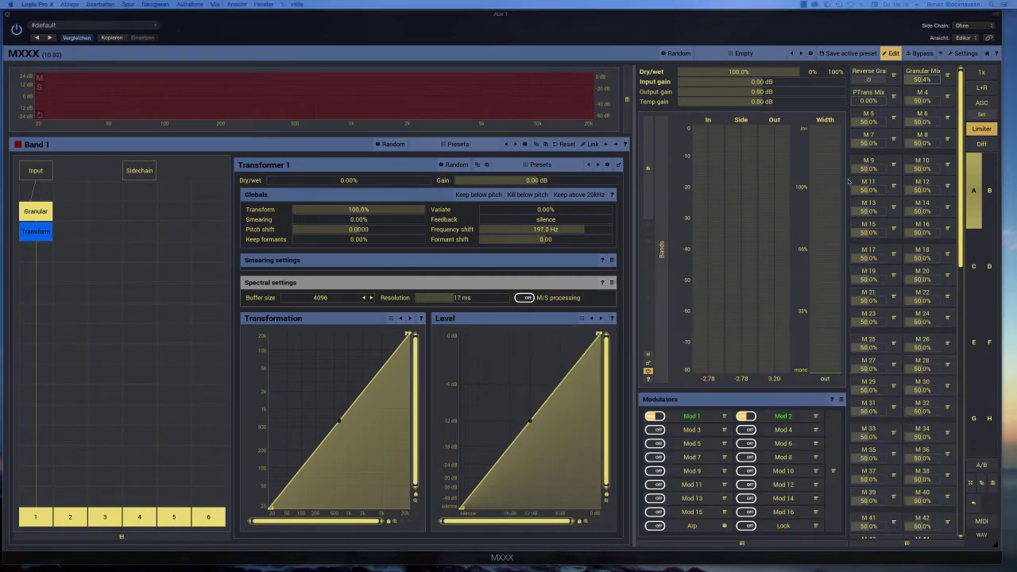
- Save the active preset as On The Fly in the TR2 New folder, clearing its description text
{"action": "left_click", "coordinate": [848, 53]}
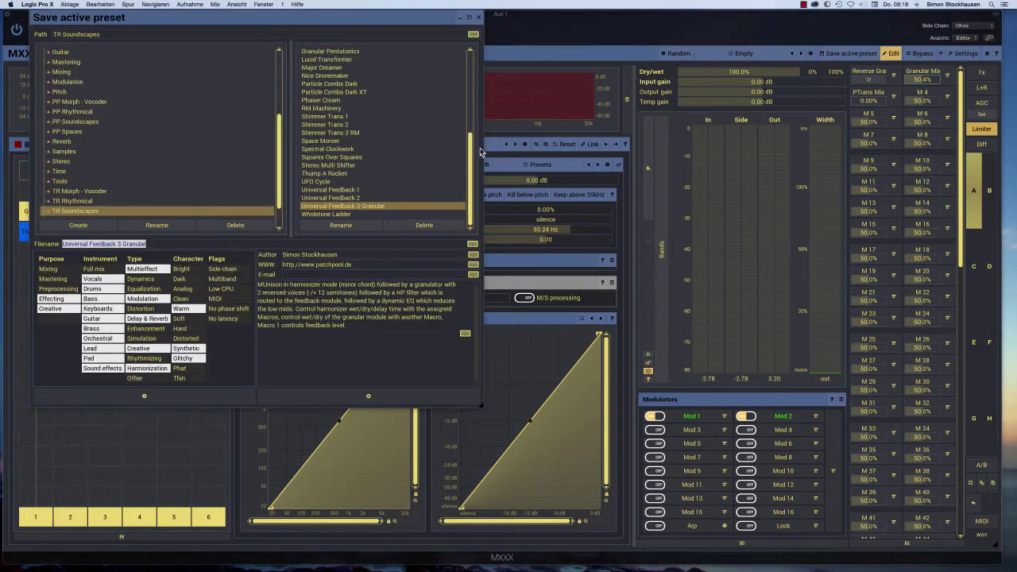
{"action": "scroll", "coordinate": [126, 173], "scroll_direction": "down", "scroll_amount": 2}
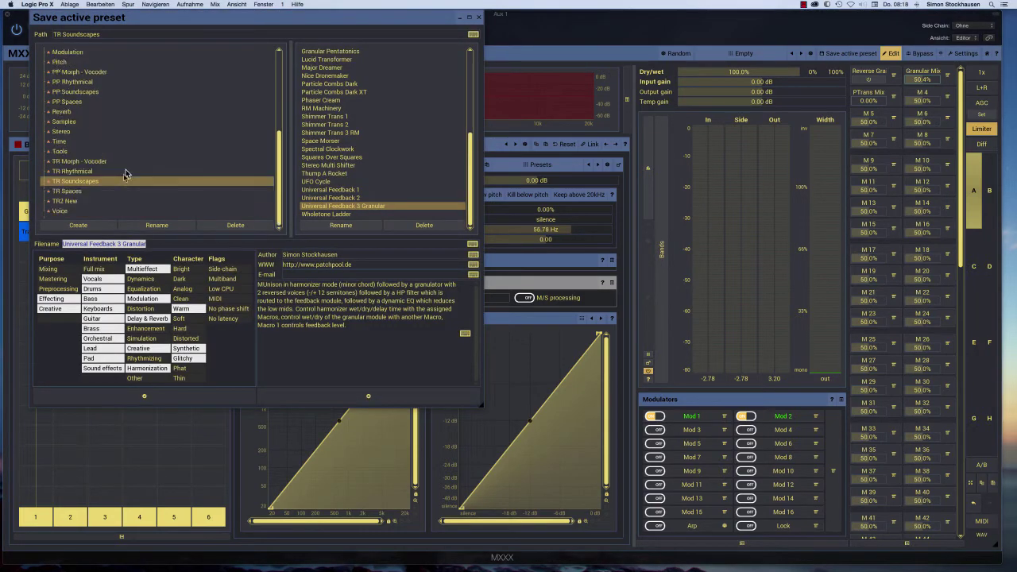
{"action": "left_click", "coordinate": [89, 203]}
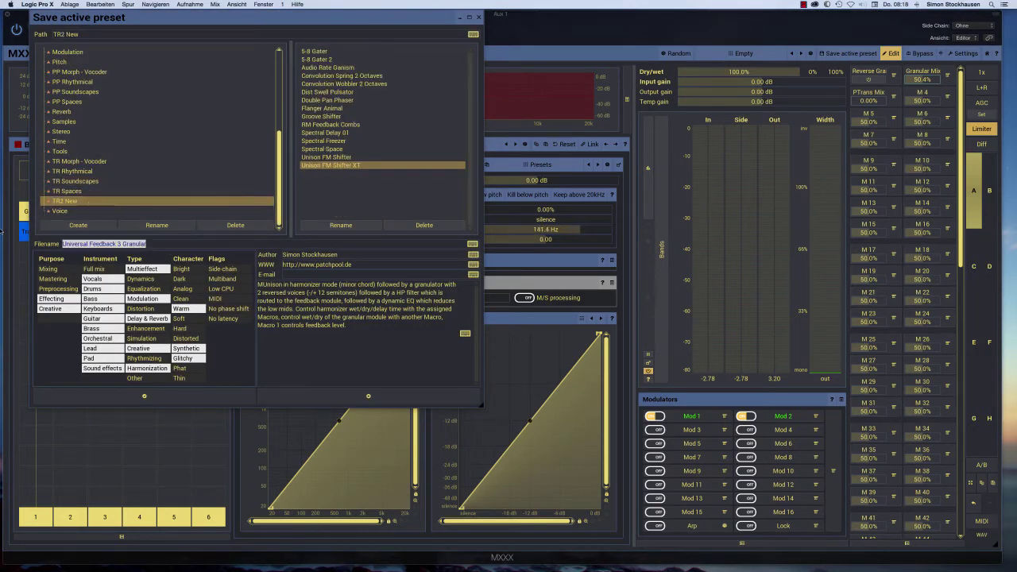
{"action": "key", "text": "BackSpace"}
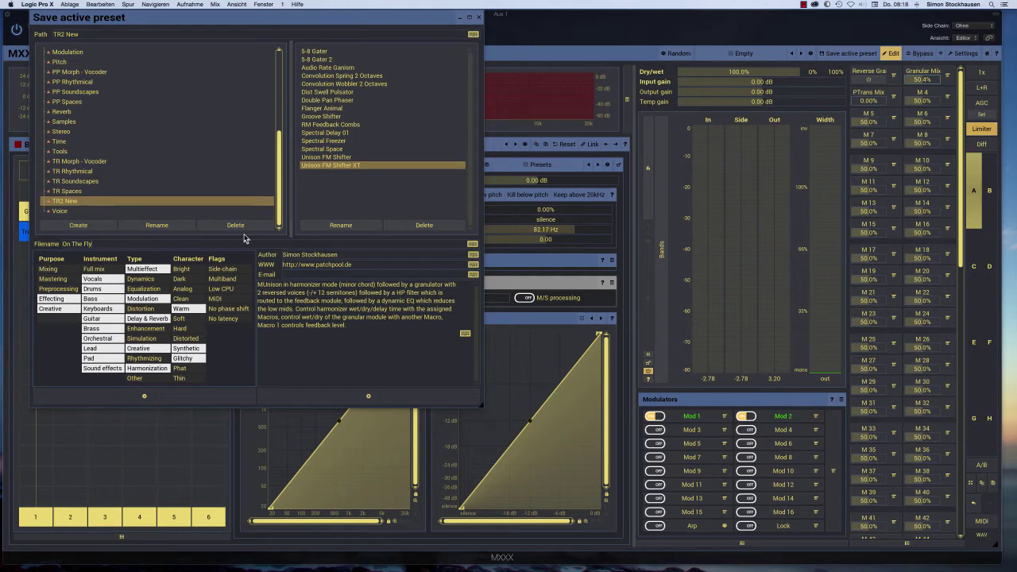
{"action": "left_click_drag", "start_coordinate": [369, 332], "coordinate": [243, 262]}
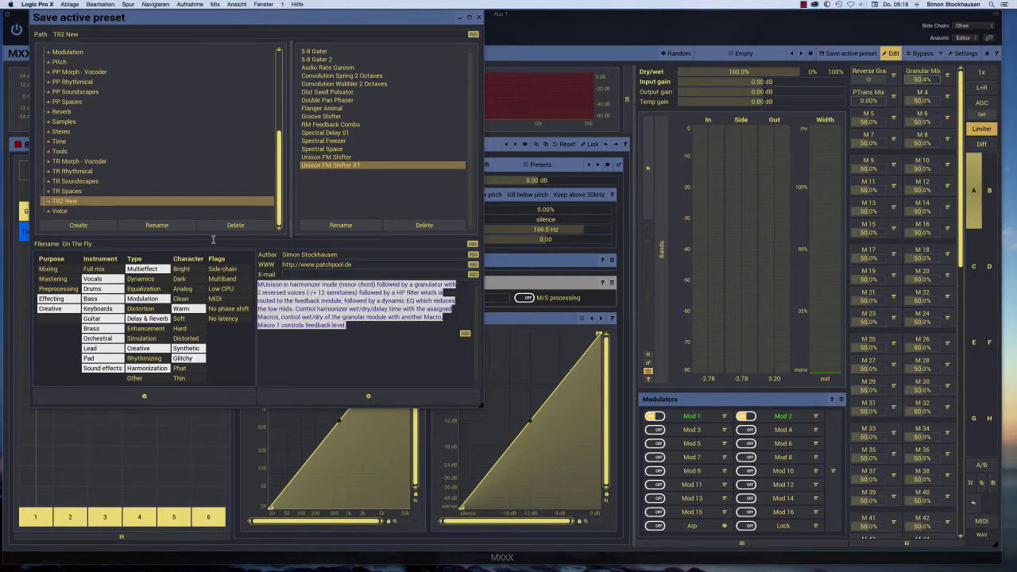
{"action": "key", "text": "BackSpace"}
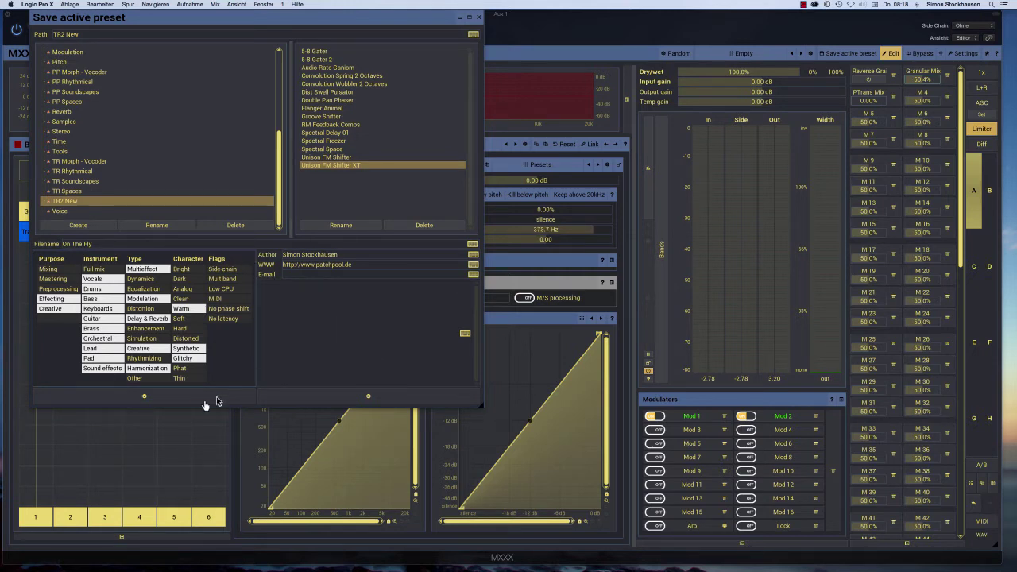
{"action": "left_click", "coordinate": [143, 396]}
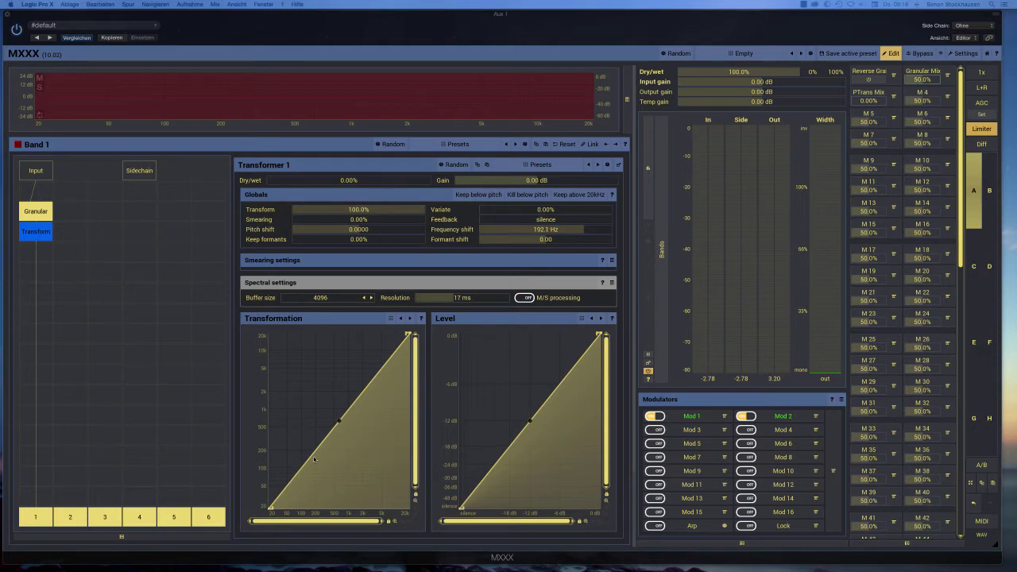
- Start playback and raise PTrans Mix to 100%
{"action": "key", "text": "space"}
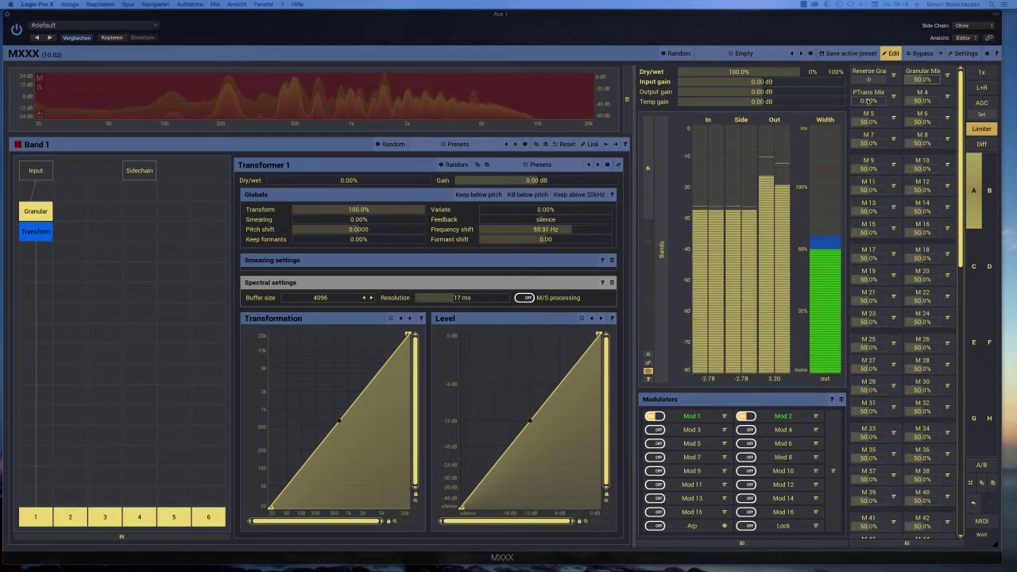
{"action": "left_click_drag", "start_coordinate": [868, 101], "coordinate": [868, 47]}
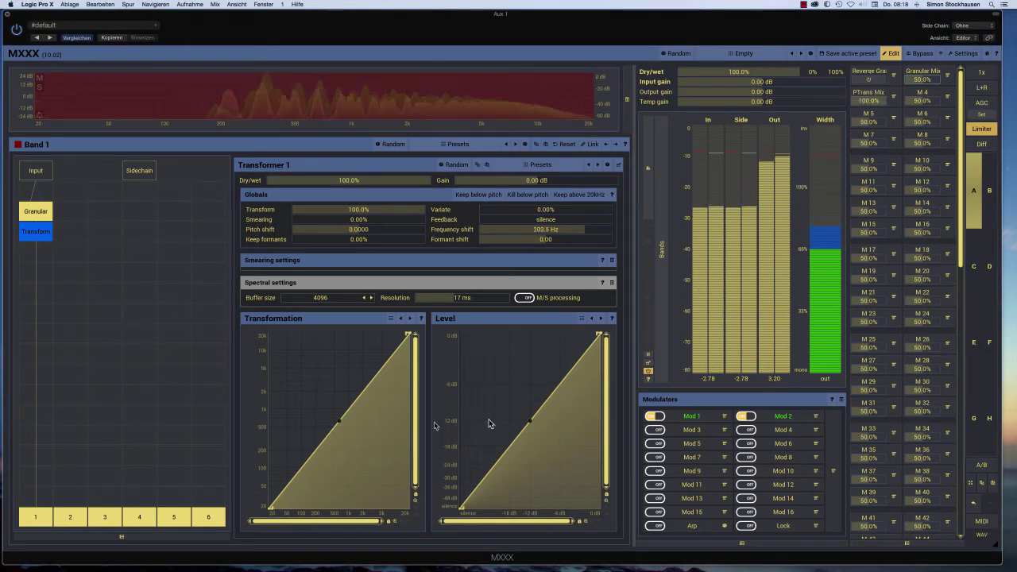
- Add four points to the Transformer's Transformation curve and move them into an uneven rising shape
{"action": "double_click", "coordinate": [313, 453]}
{"action": "double_click", "coordinate": [322, 438]}
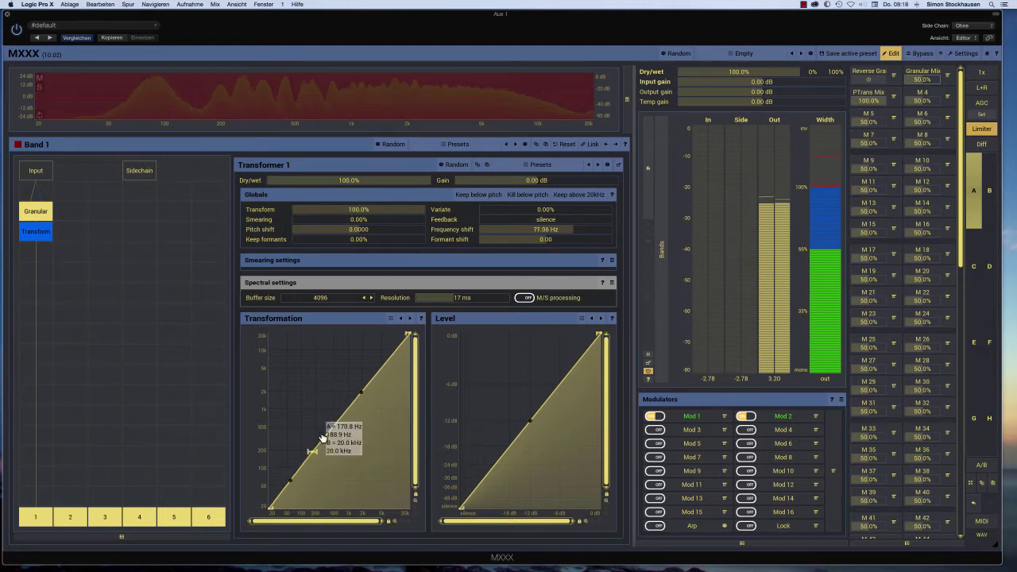
{"action": "double_click", "coordinate": [341, 419]}
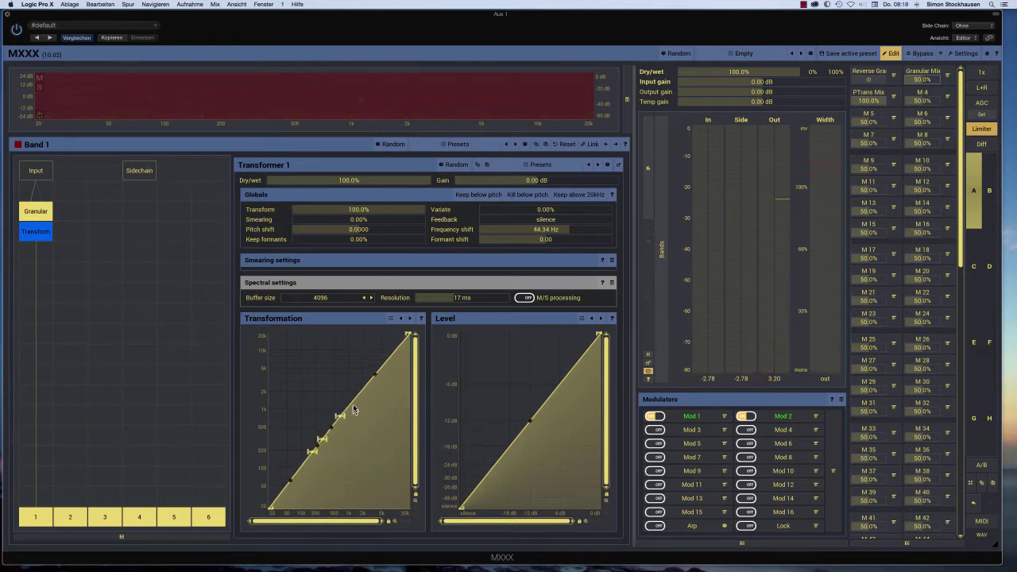
{"action": "mouse_move", "coordinate": [360, 391]}
{"action": "left_click_drag", "start_coordinate": [312, 452], "coordinate": [367, 376]}
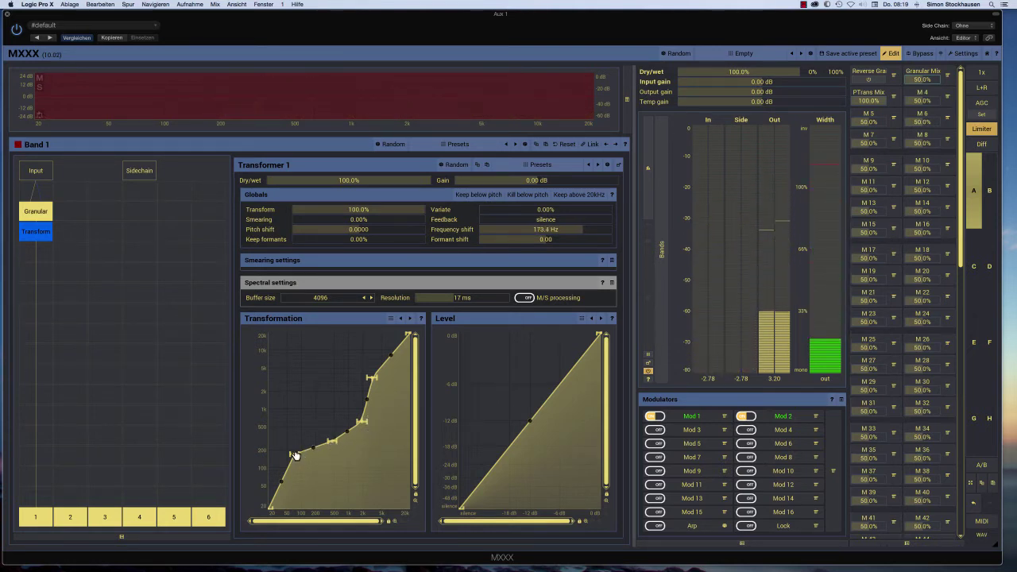
- Use Learn to attach the X and Y positions of Transformation curve points 2 and 4 to Modulator 3
{"action": "left_click_drag", "start_coordinate": [294, 455], "coordinate": [291, 488]}
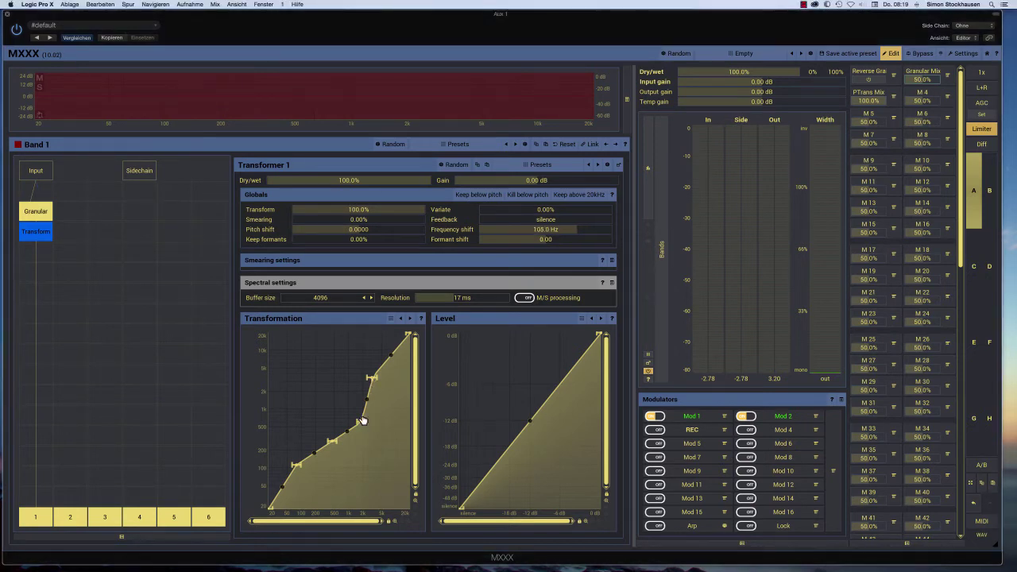
{"action": "mouse_move", "coordinate": [363, 419]}
{"action": "left_mouse_down"}
{"action": "mouse_move", "coordinate": [342, 405]}
{"action": "mouse_move", "coordinate": [360, 406]}
{"action": "left_mouse_up"}
{"action": "mouse_move", "coordinate": [296, 462]}
{"action": "left_mouse_down"}
{"action": "mouse_move", "coordinate": [314, 485]}
{"action": "mouse_move", "coordinate": [296, 474]}
{"action": "left_mouse_up"}
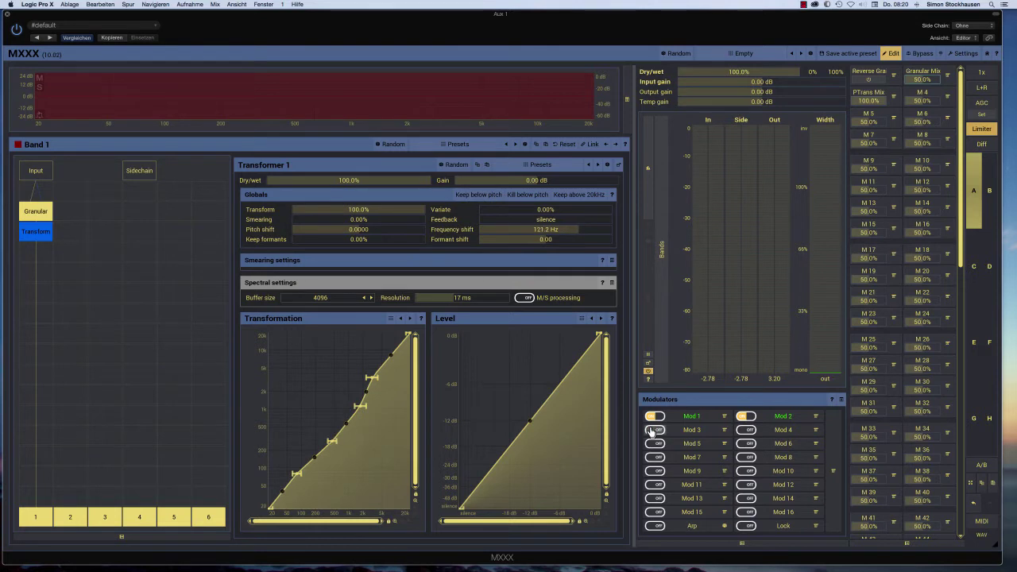
- Use Clear & Learn to attach the Transformation curve's point 2 curvature and point 3 X, Y and curvature to Modulator 4
{"action": "left_click", "coordinate": [815, 429]}
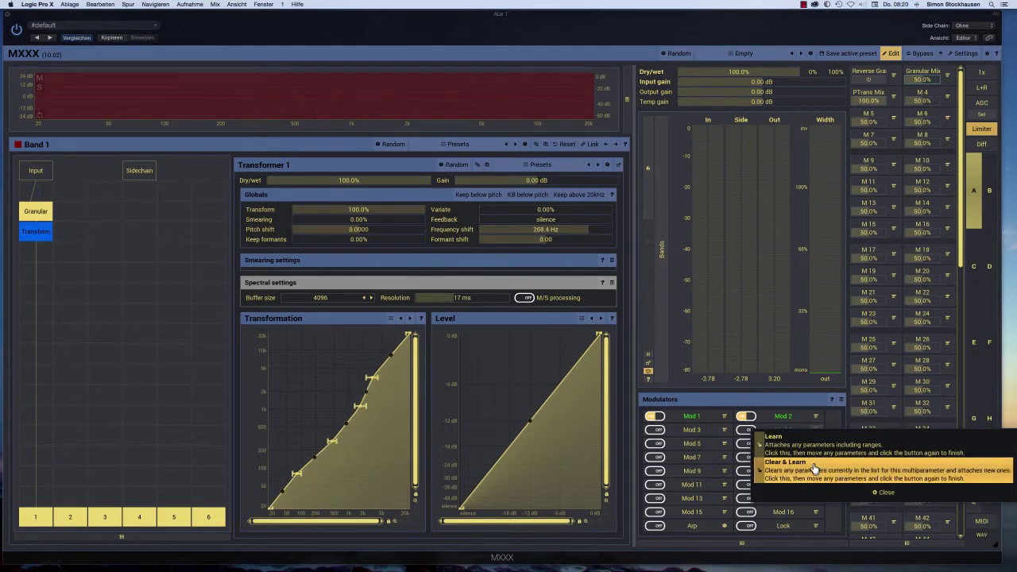
{"action": "left_click", "coordinate": [806, 468]}
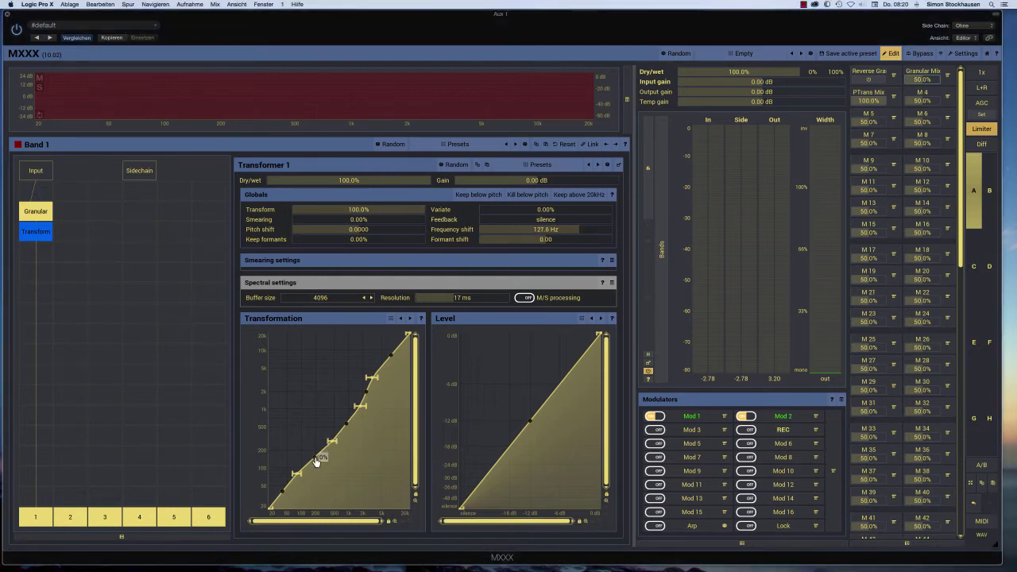
{"action": "left_click_drag", "start_coordinate": [317, 469], "coordinate": [375, 450]}
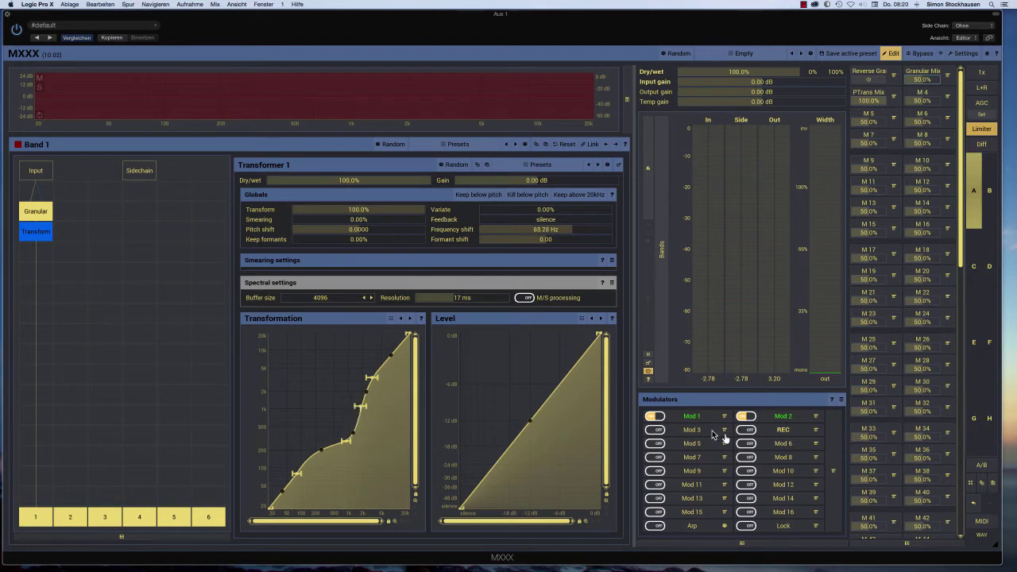
- Enable Modulator 3 and change its main shape to Triangle
{"action": "left_click", "coordinate": [652, 430]}
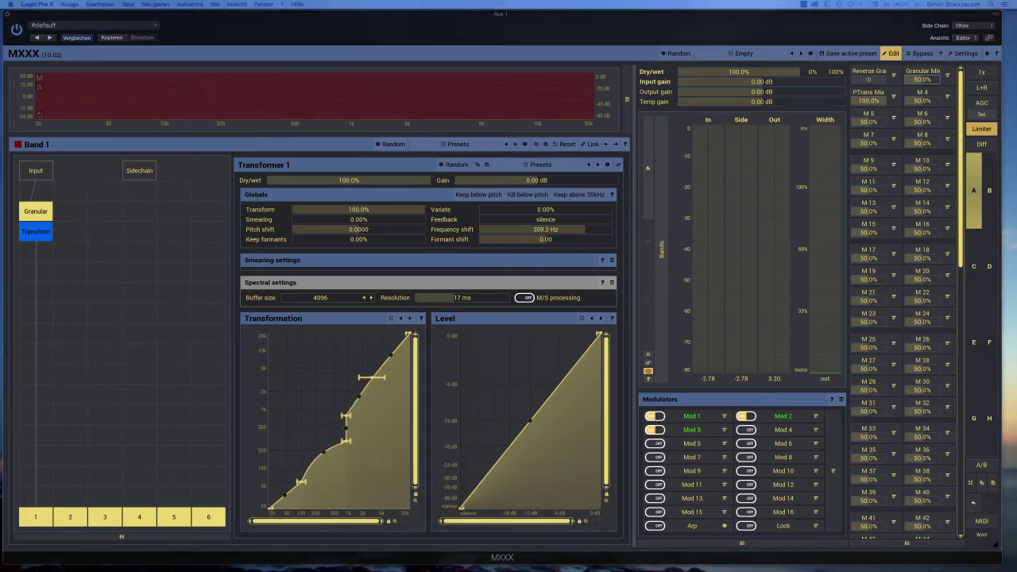
{"action": "left_click_drag", "start_coordinate": [978, 191], "coordinate": [204, 139]}
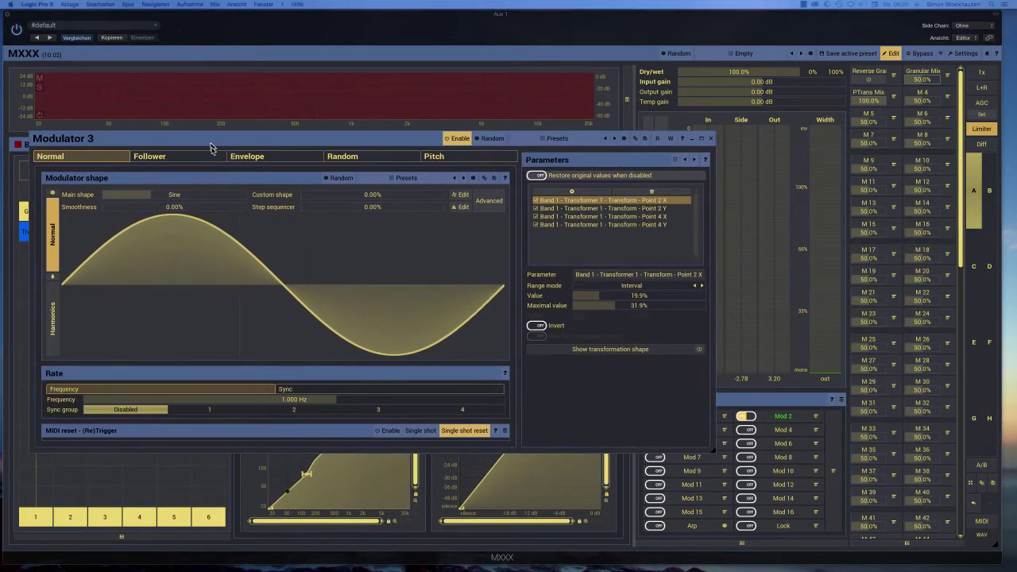
{"action": "left_click", "coordinate": [184, 195]}
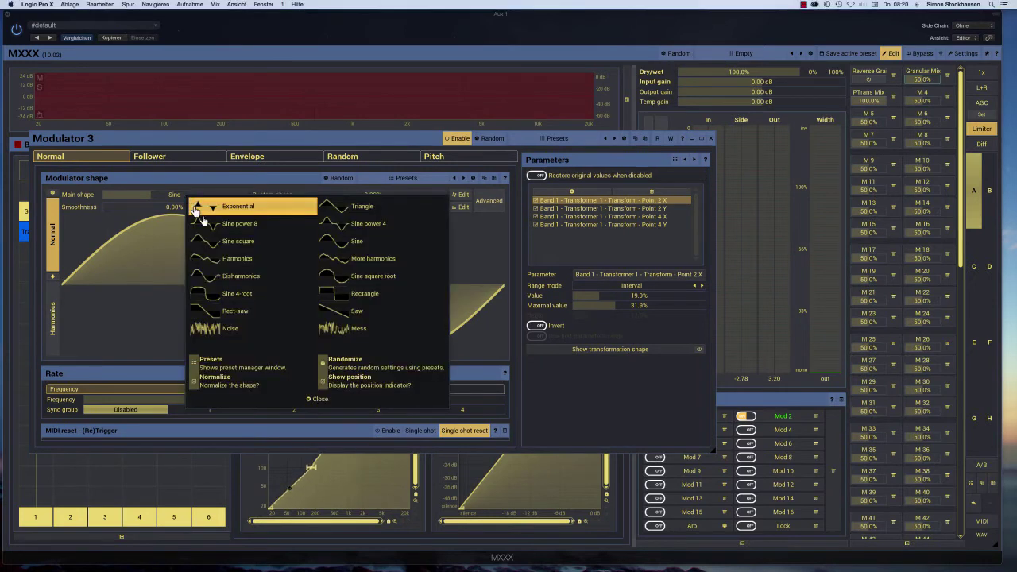
{"action": "left_click", "coordinate": [346, 212]}
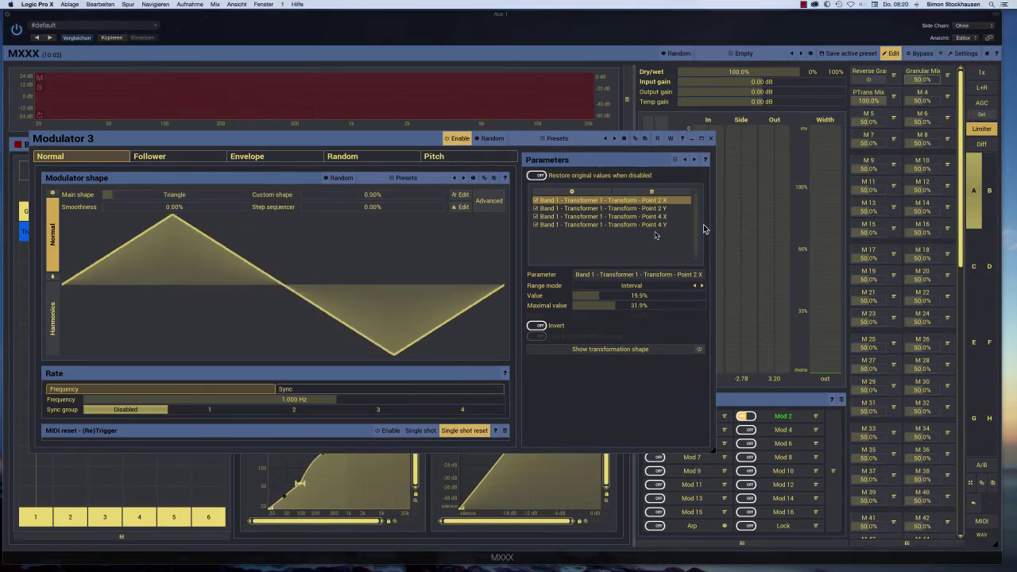
- Set Modulator 3's rate frequency to 0.1096 Hz and close its settings
{"action": "left_click", "coordinate": [590, 209]}
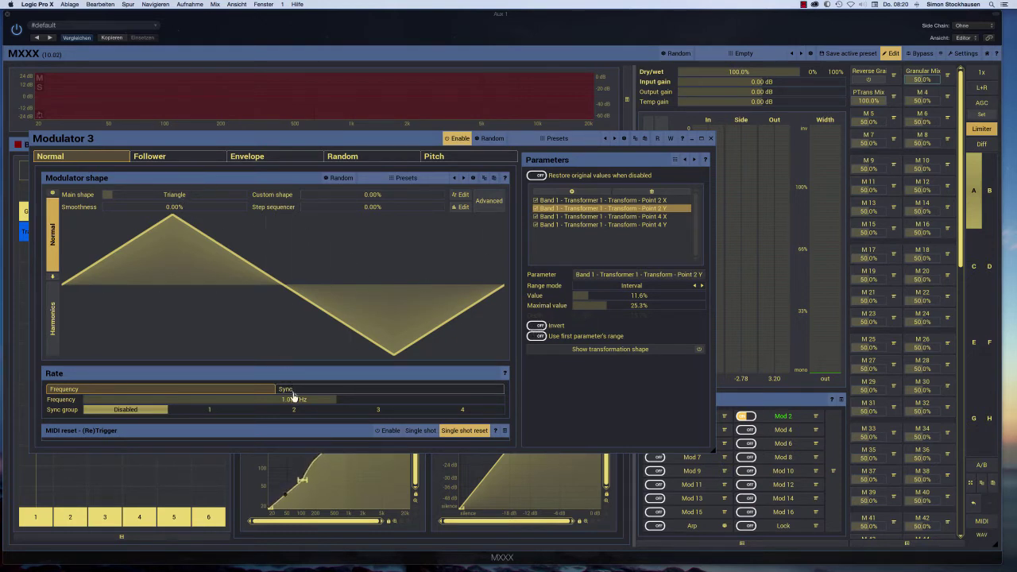
{"action": "left_click_drag", "start_coordinate": [296, 398], "coordinate": [255, 399]}
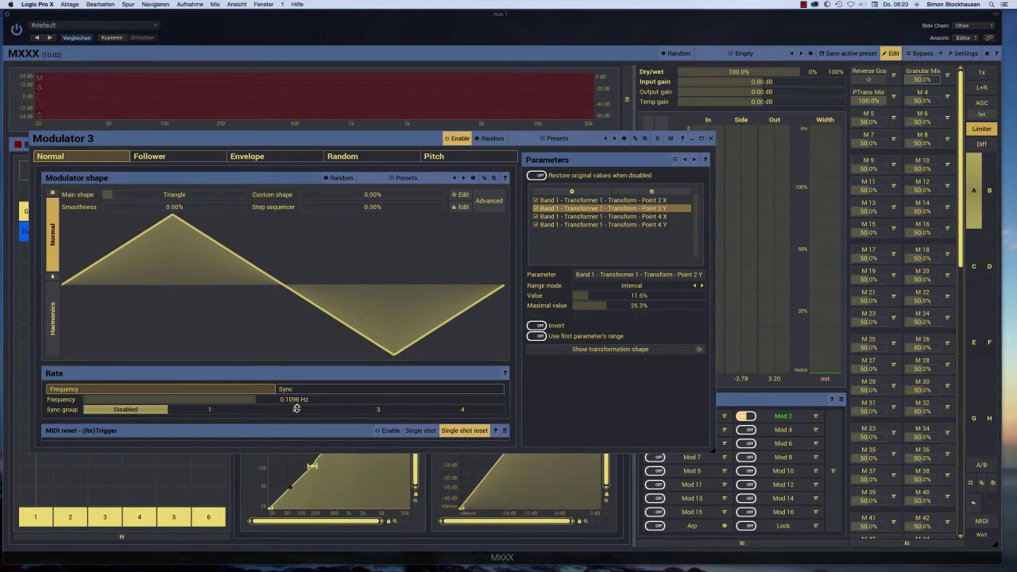
{"action": "left_click", "coordinate": [710, 139]}
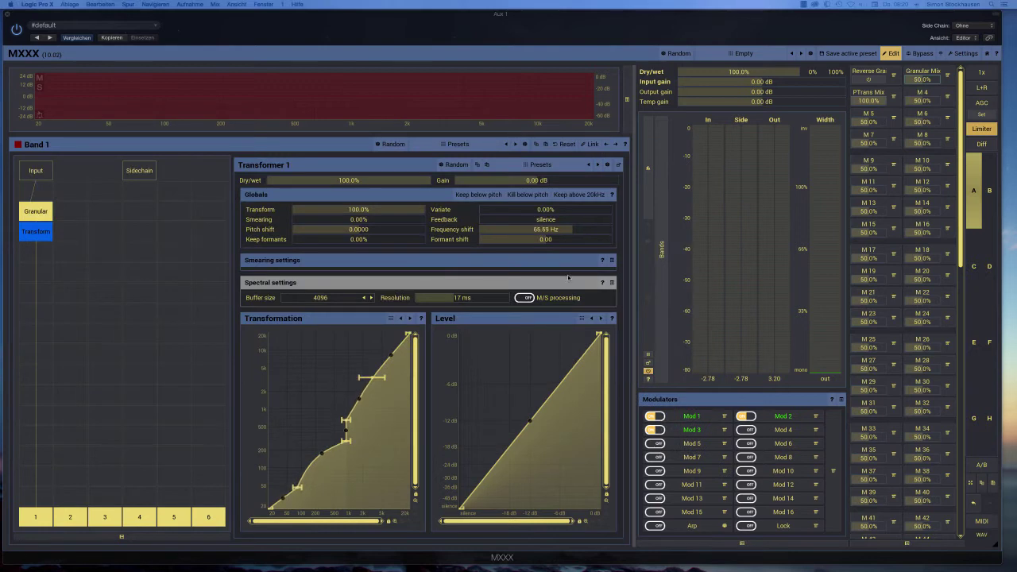
- Enable Modulator 4, set its rate frequency to 0.1000 Hz and change its main shape to More harmonics
{"action": "left_click", "coordinate": [746, 429]}
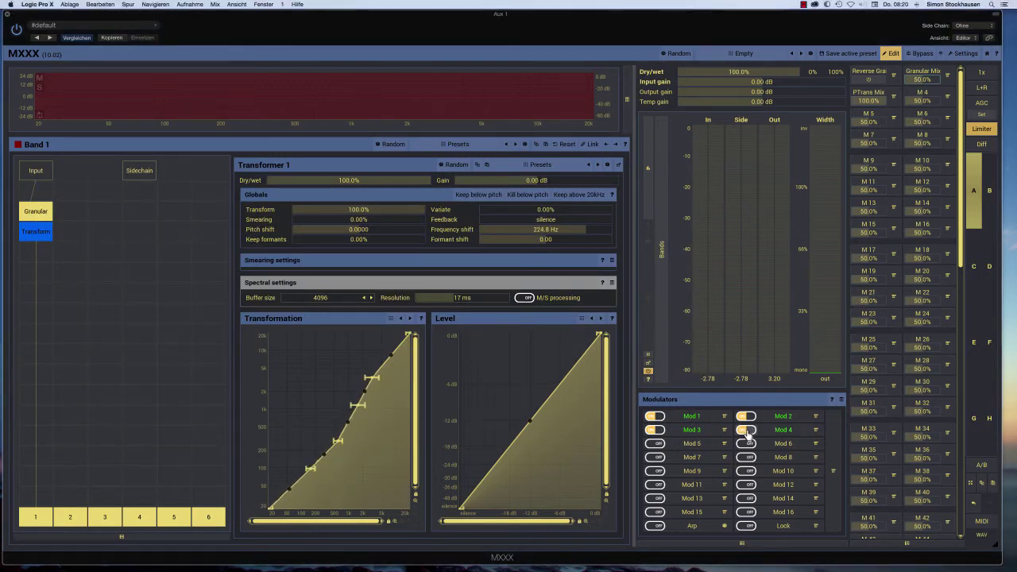
{"action": "left_click", "coordinate": [783, 431]}
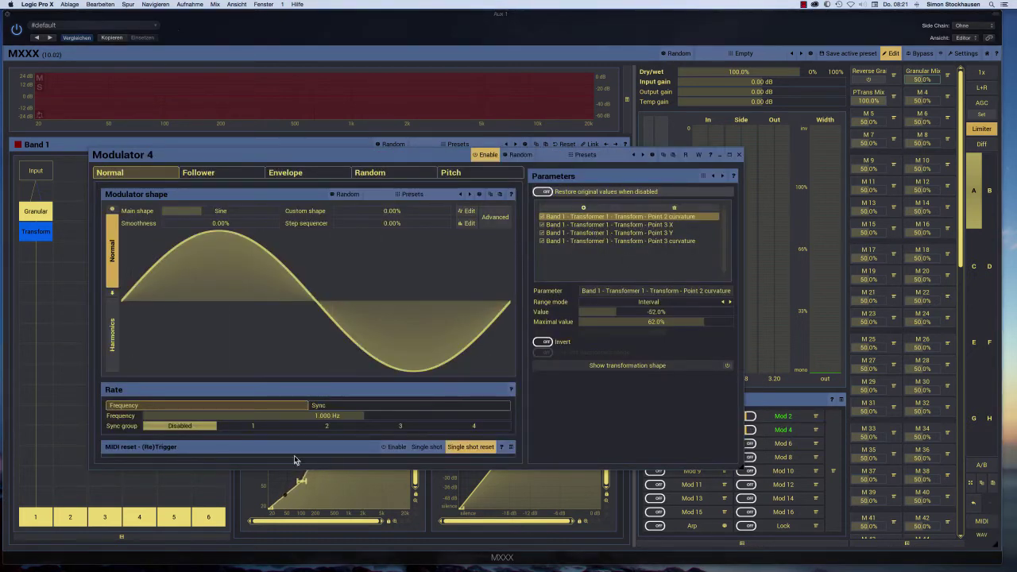
{"action": "left_click_drag", "start_coordinate": [313, 414], "coordinate": [300, 416]}
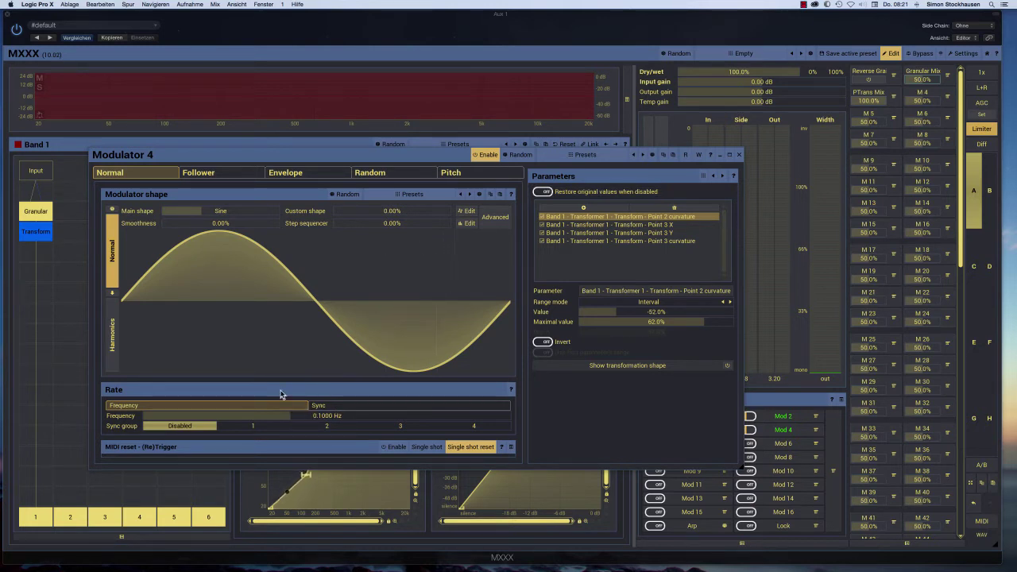
{"action": "left_click", "coordinate": [248, 210]}
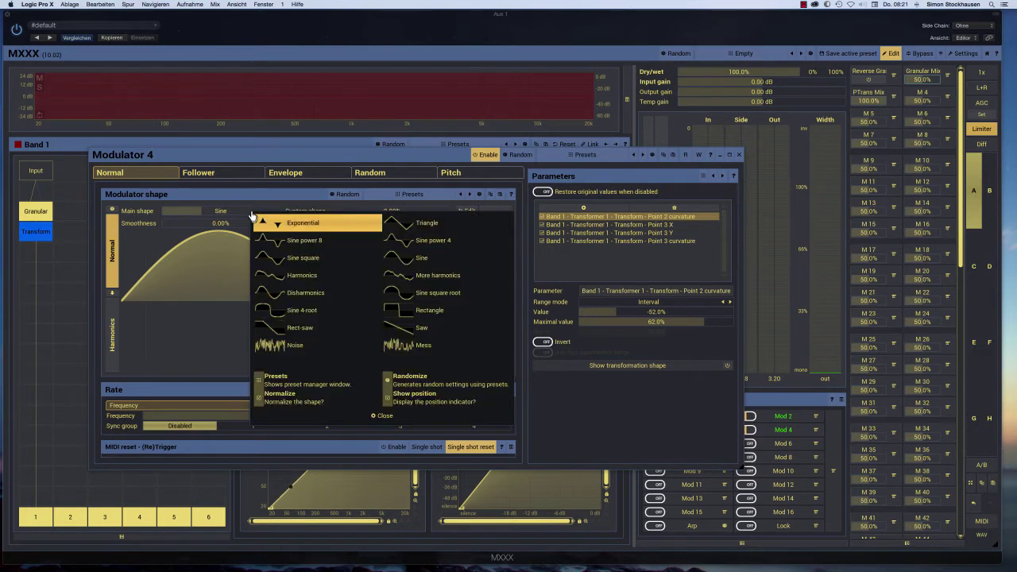
{"action": "left_click", "coordinate": [435, 275]}
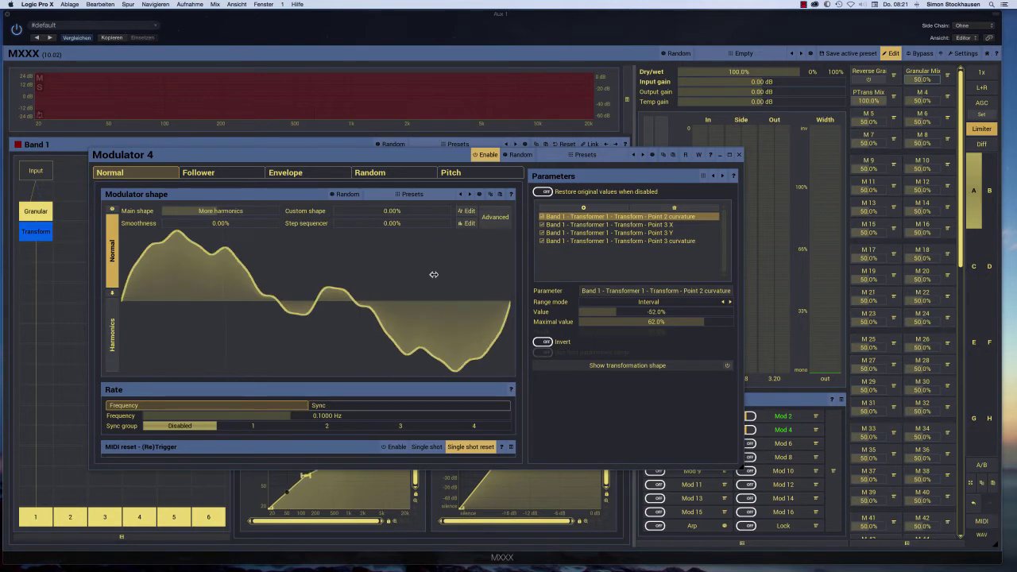
- Set Modulator 4's custom shape to 21.6% and its rate frequency to 0.1202 Hz, and close its settings
{"action": "left_click_drag", "start_coordinate": [391, 212], "coordinate": [417, 213]}
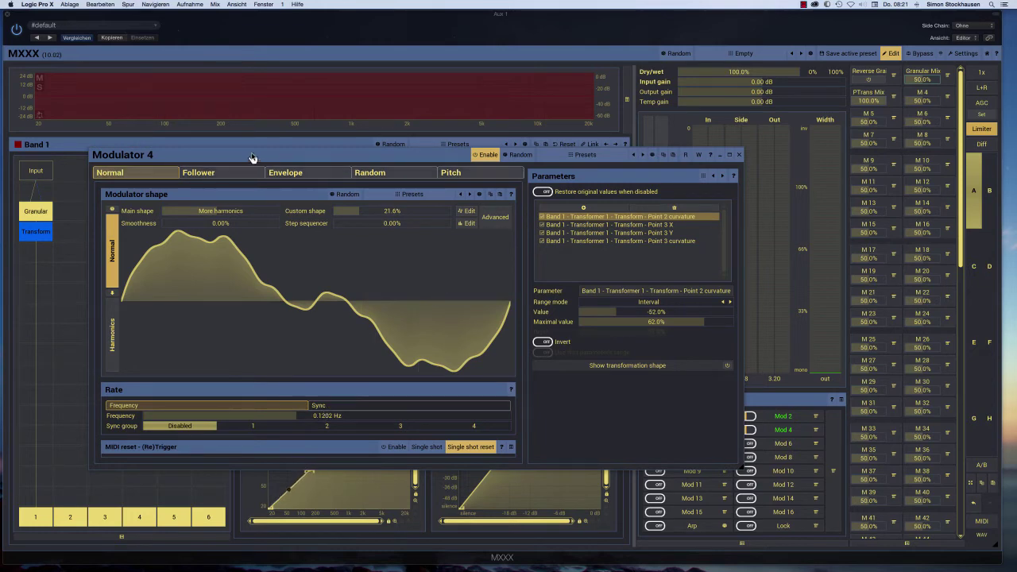
{"action": "left_click_drag", "start_coordinate": [252, 157], "coordinate": [463, 122]}
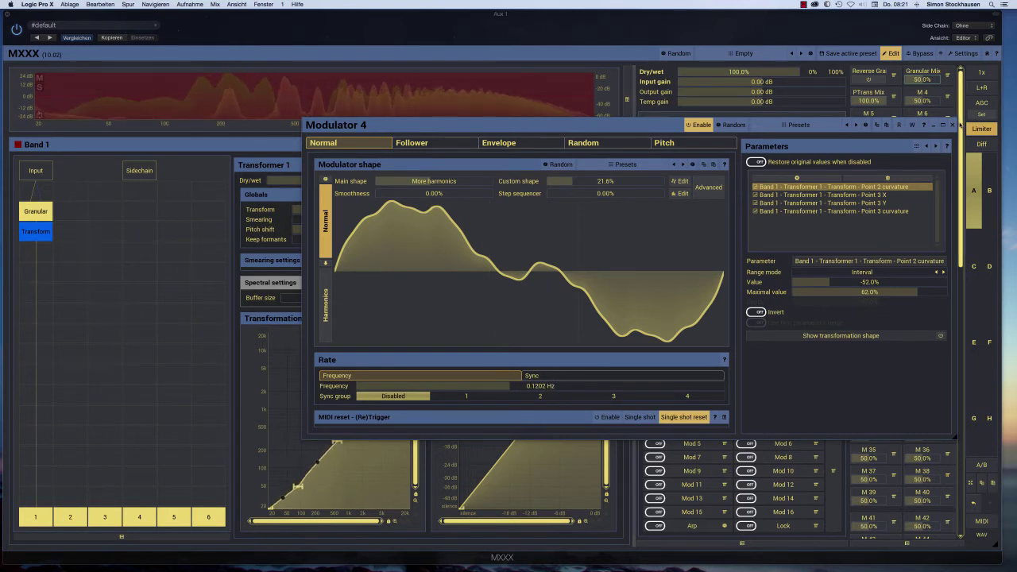
{"action": "left_click", "coordinate": [951, 125]}
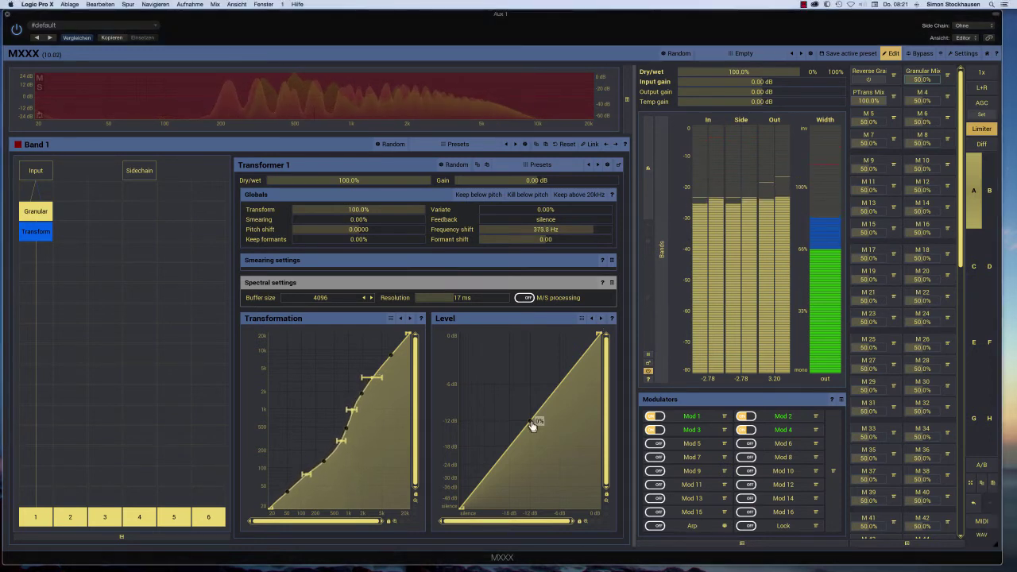
- Use Learn to attach the Level curve's point 1 curvature to multiparameter 4 and name it Transfrom Level
{"action": "mouse_move", "coordinate": [535, 422]}
{"action": "left_mouse_down"}
{"action": "mouse_move", "coordinate": [525, 395]}
{"action": "mouse_move", "coordinate": [538, 449]}
{"action": "mouse_move", "coordinate": [533, 416]}
{"action": "mouse_move", "coordinate": [531, 425]}
{"action": "left_mouse_up"}
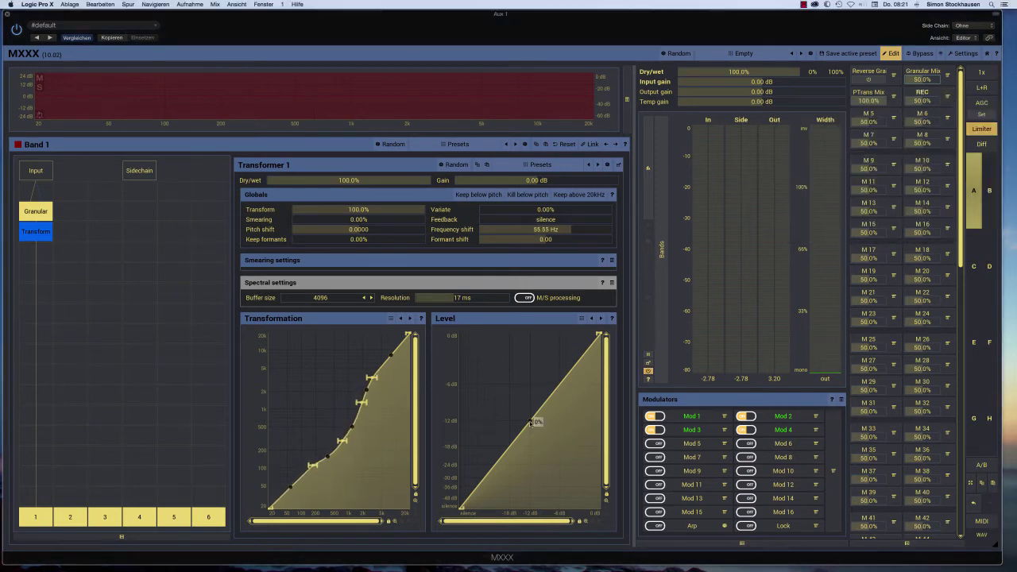
{"action": "mouse_move", "coordinate": [530, 423]}
{"action": "left_mouse_down"}
{"action": "mouse_move", "coordinate": [533, 406]}
{"action": "mouse_move", "coordinate": [535, 442]}
{"action": "mouse_move", "coordinate": [535, 422]}
{"action": "left_mouse_up"}
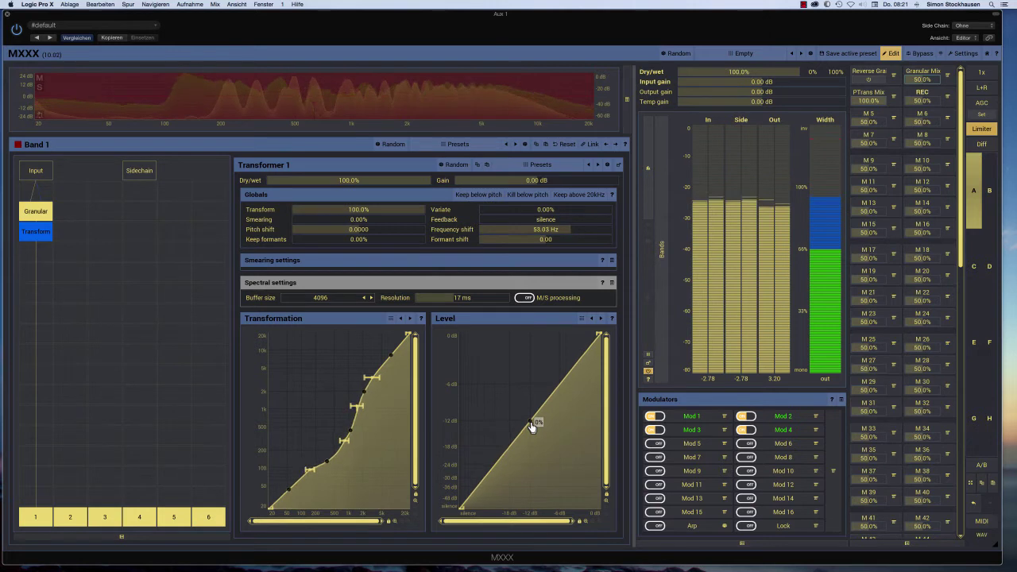
{"action": "left_click", "coordinate": [920, 93]}
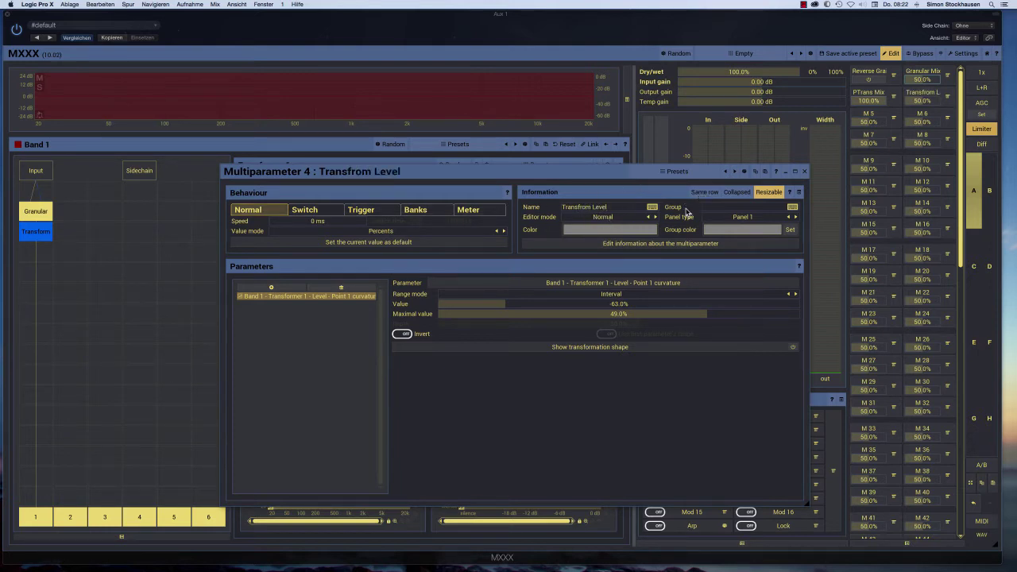
- Color the Transfrom Level control blue, place it on the same row and preview the layout outside edit mode
{"action": "left_click", "coordinate": [585, 231]}
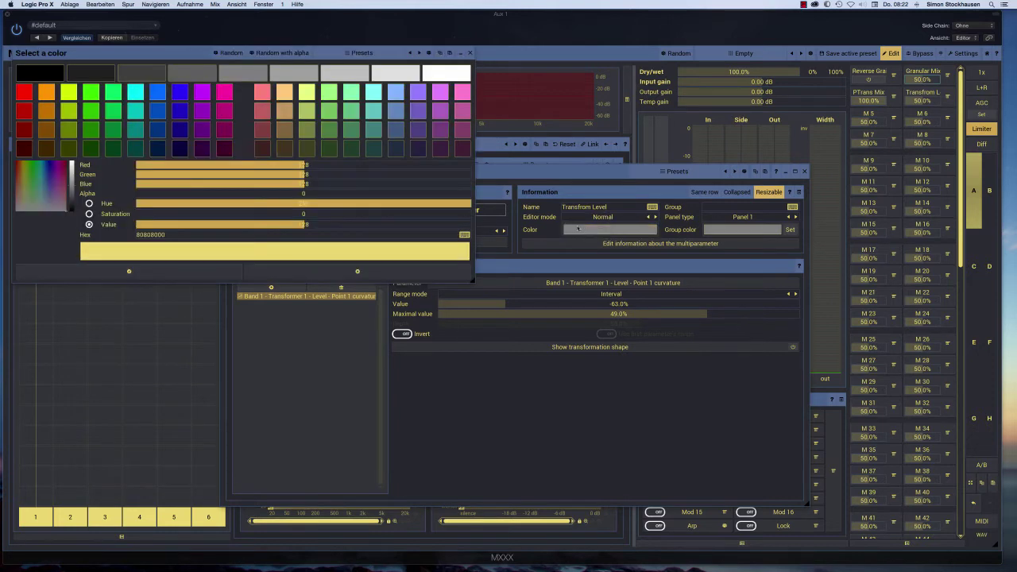
{"action": "left_click", "coordinate": [159, 112]}
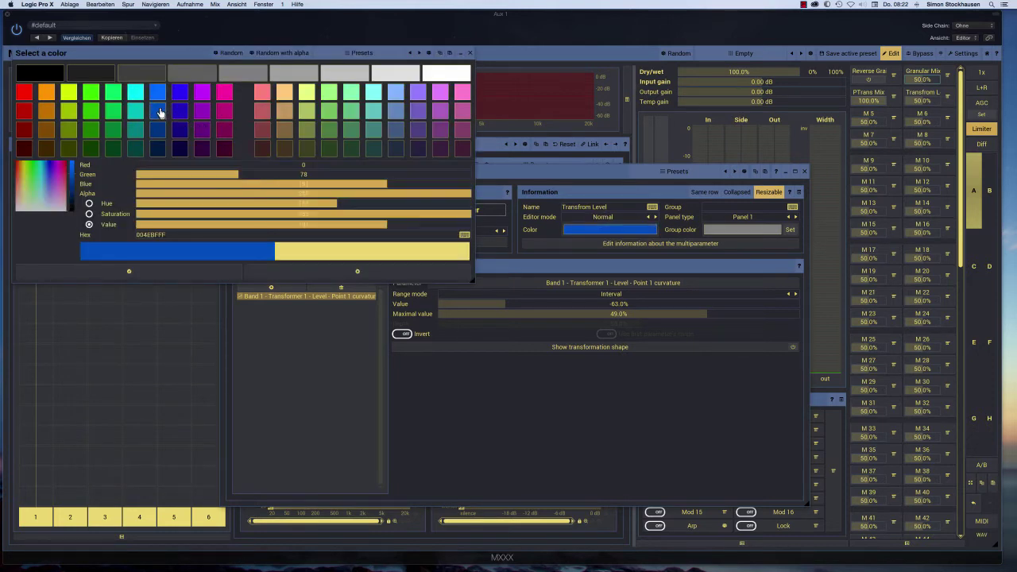
{"action": "left_click", "coordinate": [130, 274]}
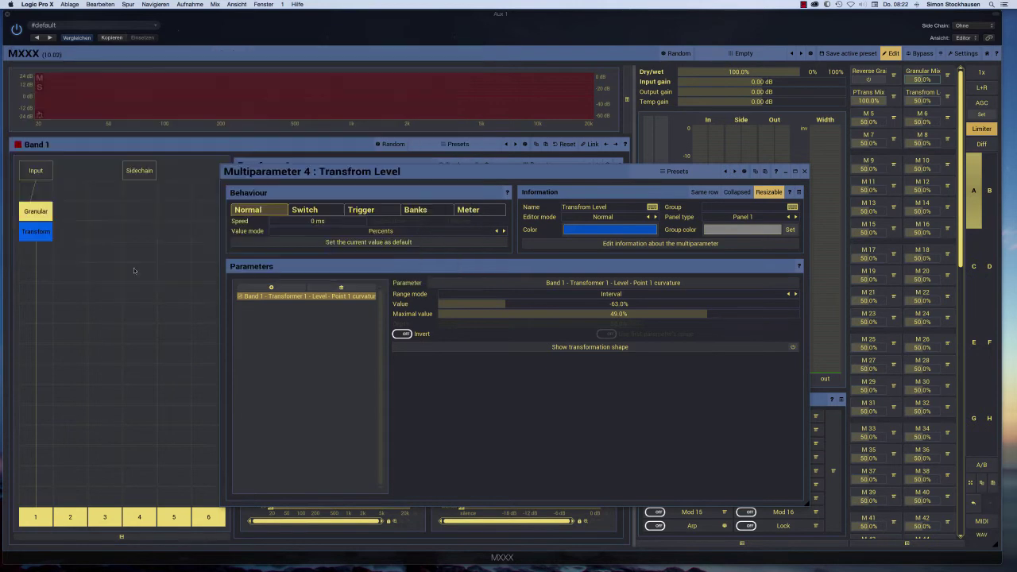
{"action": "left_click", "coordinate": [704, 193]}
{"action": "left_click", "coordinate": [804, 172]}
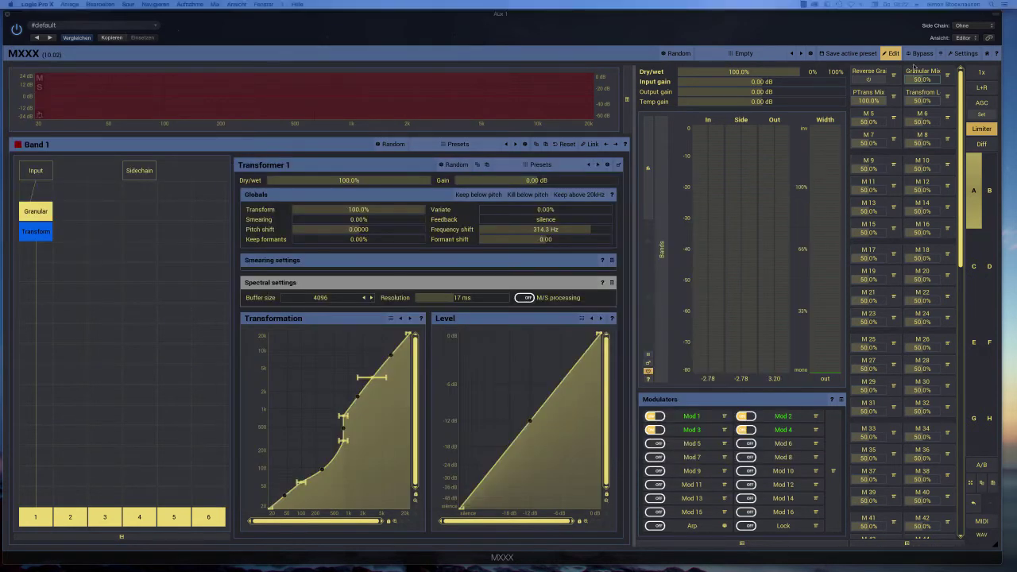
{"action": "left_click", "coordinate": [891, 53]}
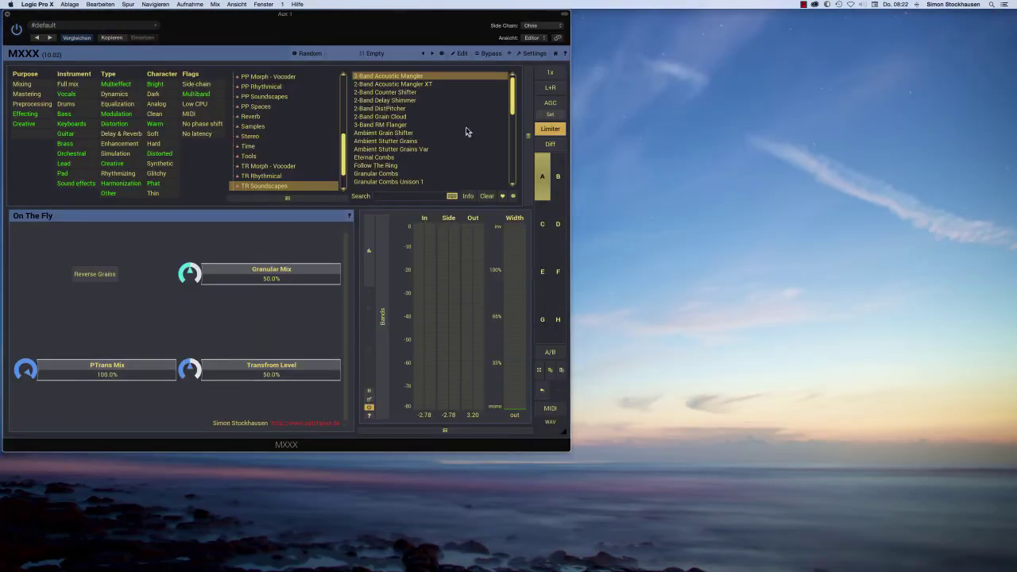
{"action": "left_click", "coordinate": [460, 53]}
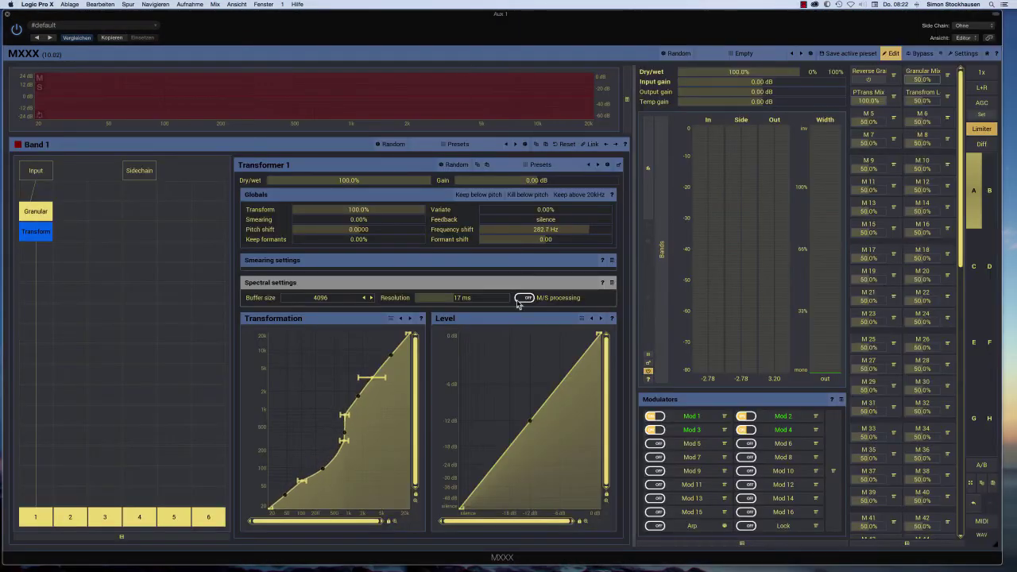
- Disable Modulators 3 and 4 and turn on restoring original values when disabled for Modulator 3
{"action": "left_click", "coordinate": [656, 430]}
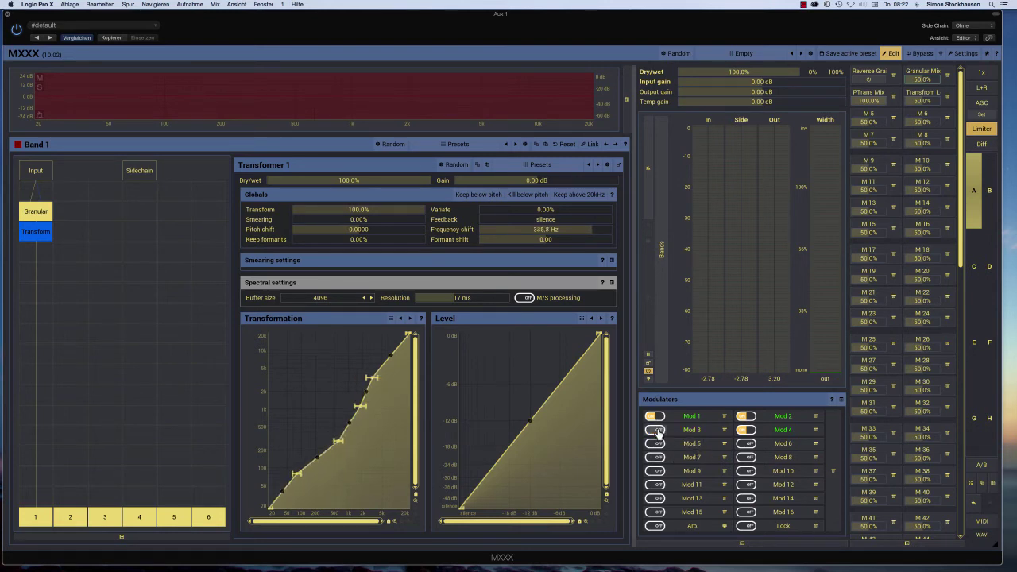
{"action": "left_click", "coordinate": [748, 429]}
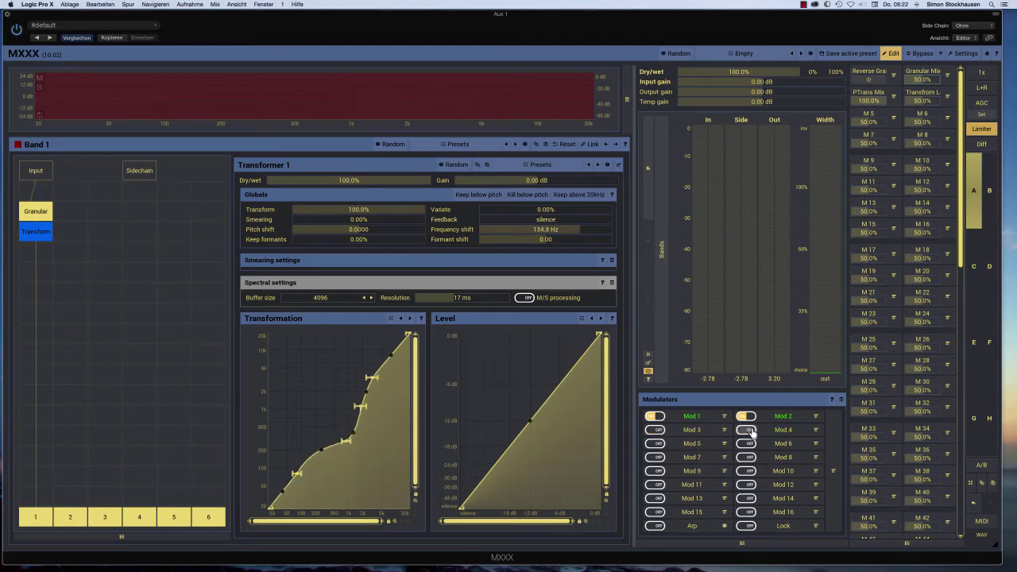
{"action": "left_click", "coordinate": [692, 431]}
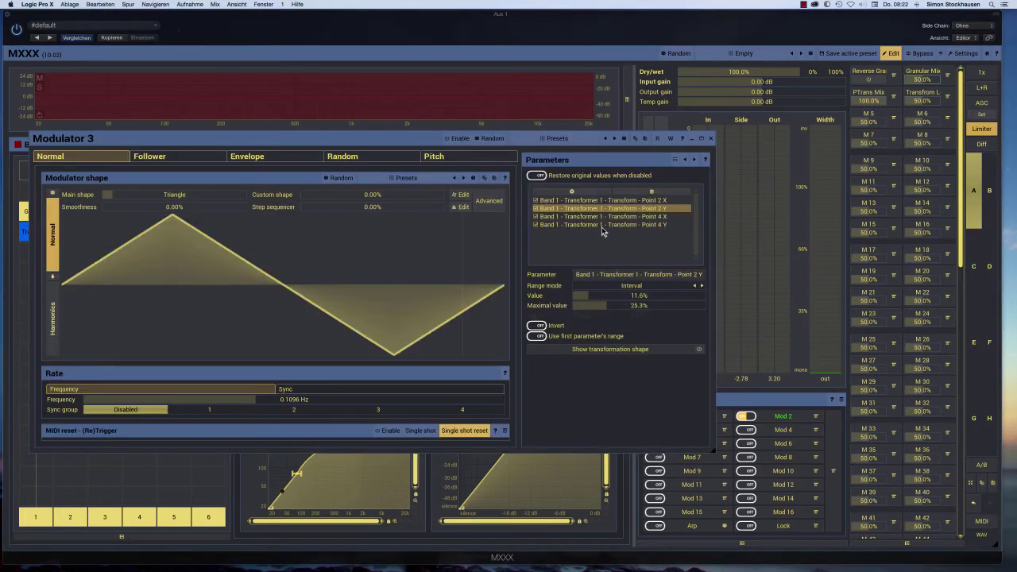
{"action": "left_click", "coordinate": [535, 177]}
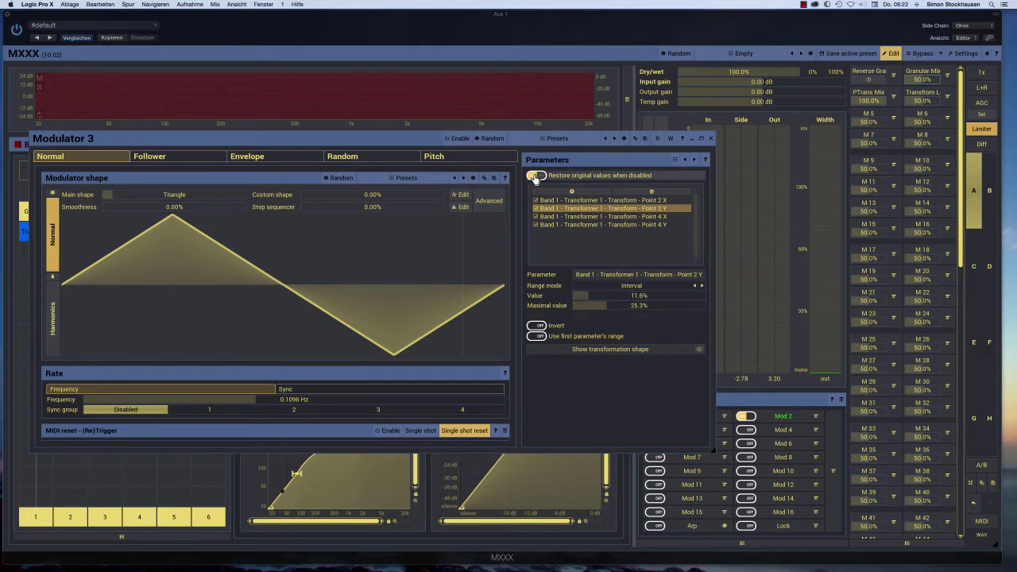
{"action": "left_click", "coordinate": [711, 140]}
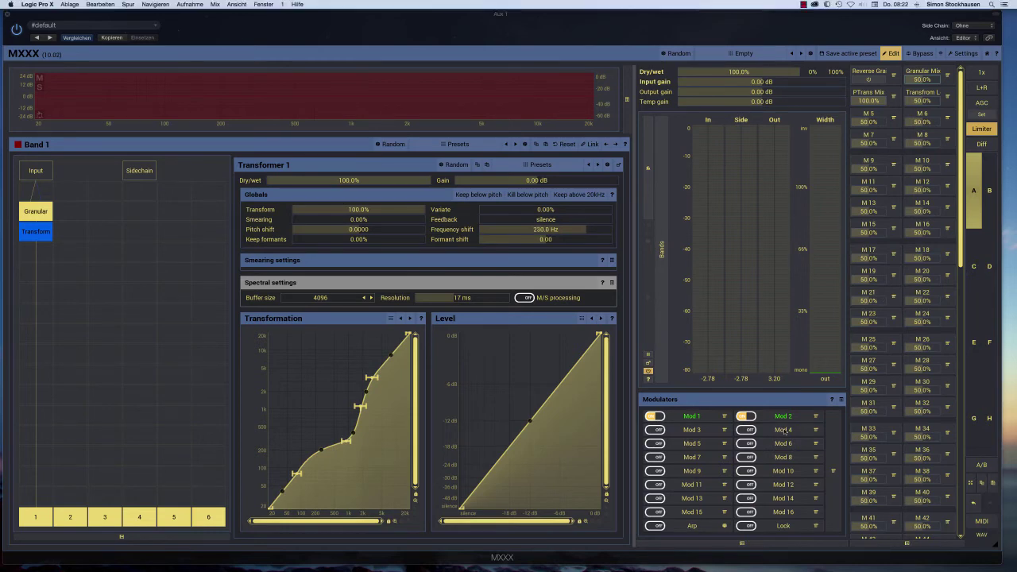
- Turn on restoring original values when disabled for Modulator 4 and close its settings
{"action": "left_click", "coordinate": [784, 430]}
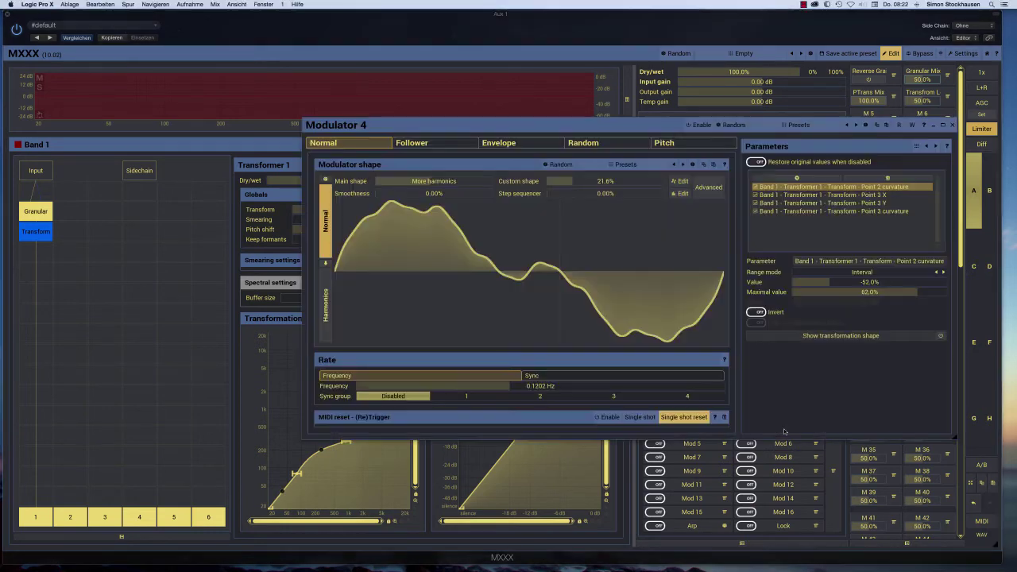
{"action": "left_click", "coordinate": [757, 162]}
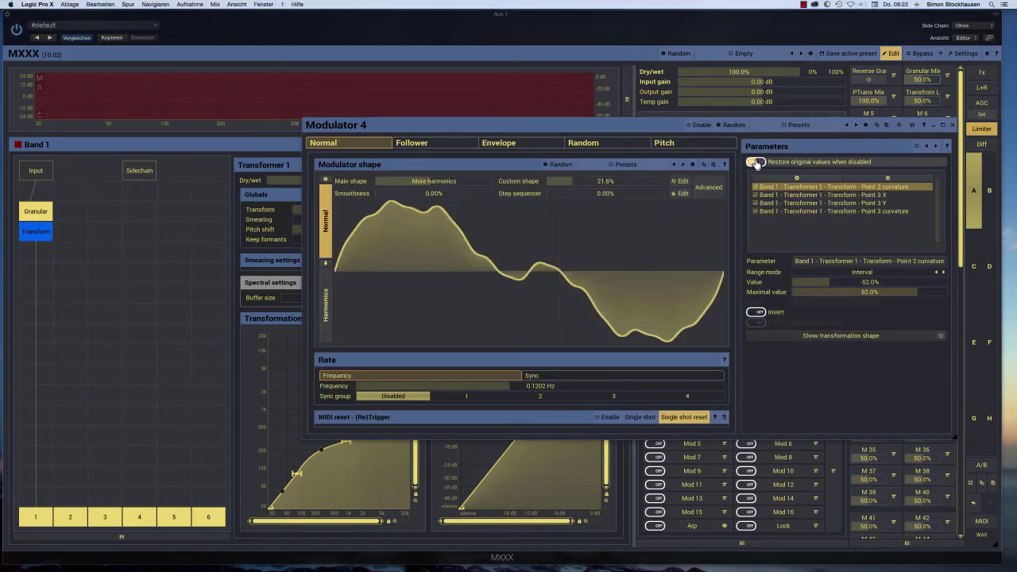
{"action": "left_click", "coordinate": [952, 127]}
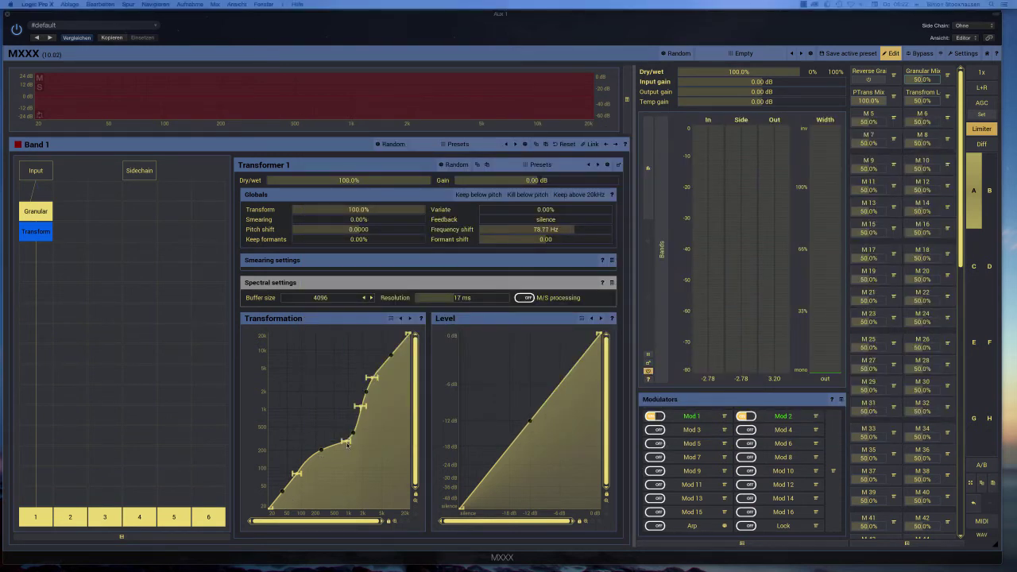
- Move the Transformation curve's points close to a straight diagonal and test it by switching Modulators 3 and 4 on and off
{"action": "left_click_drag", "start_coordinate": [347, 444], "coordinate": [327, 434]}
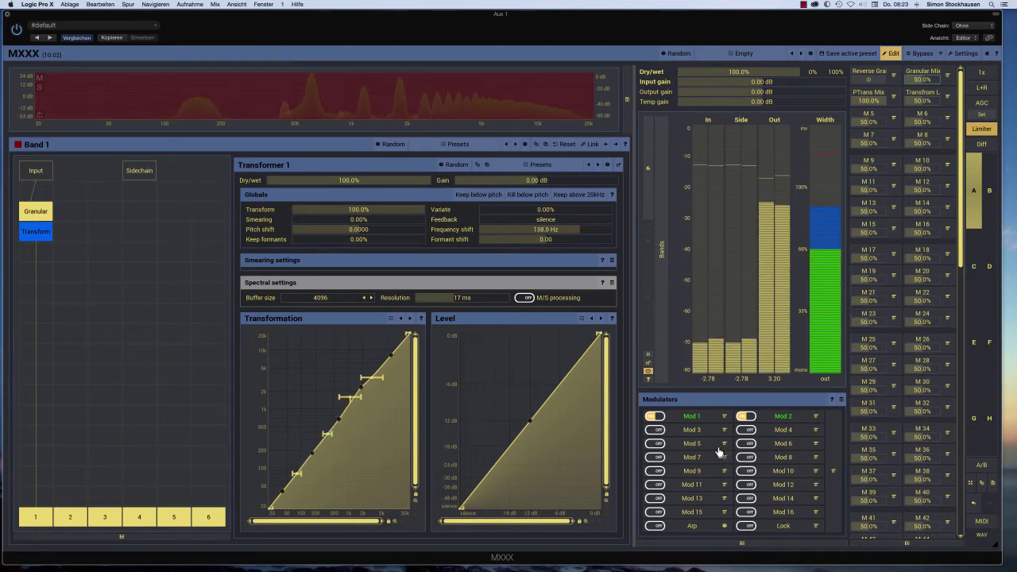
{"action": "left_click", "coordinate": [654, 430]}
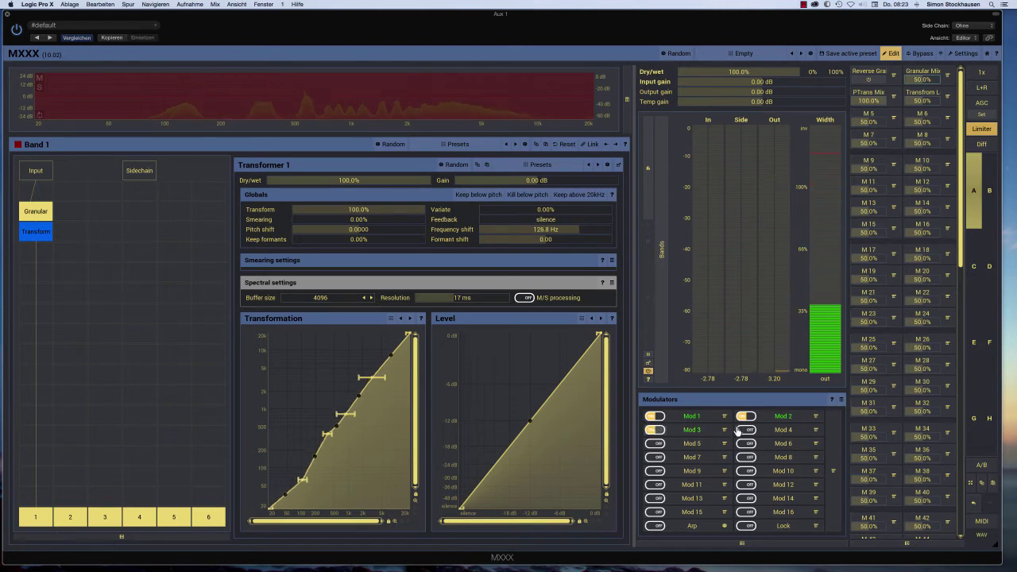
{"action": "left_click", "coordinate": [745, 429]}
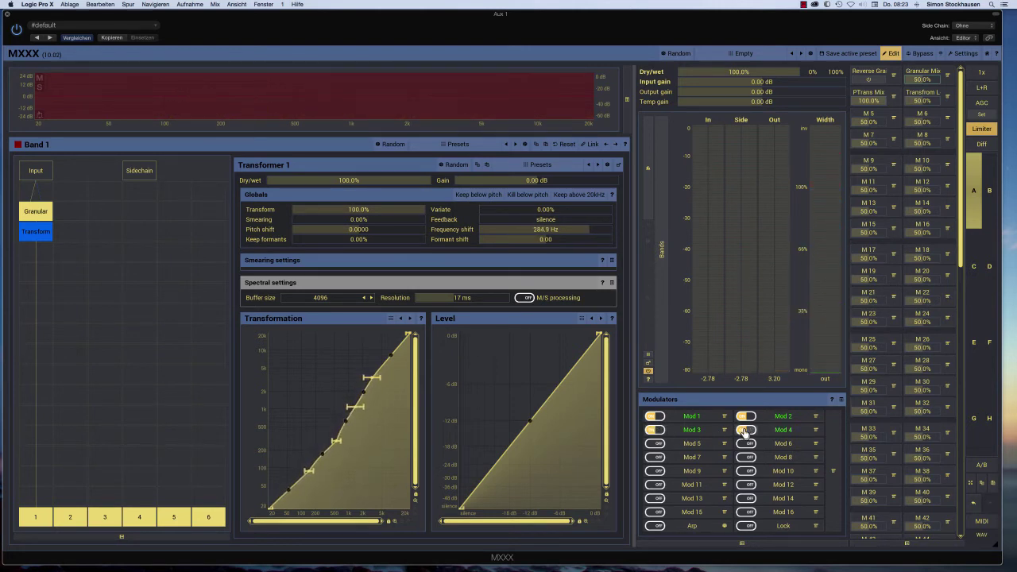
{"action": "left_click", "coordinate": [745, 430]}
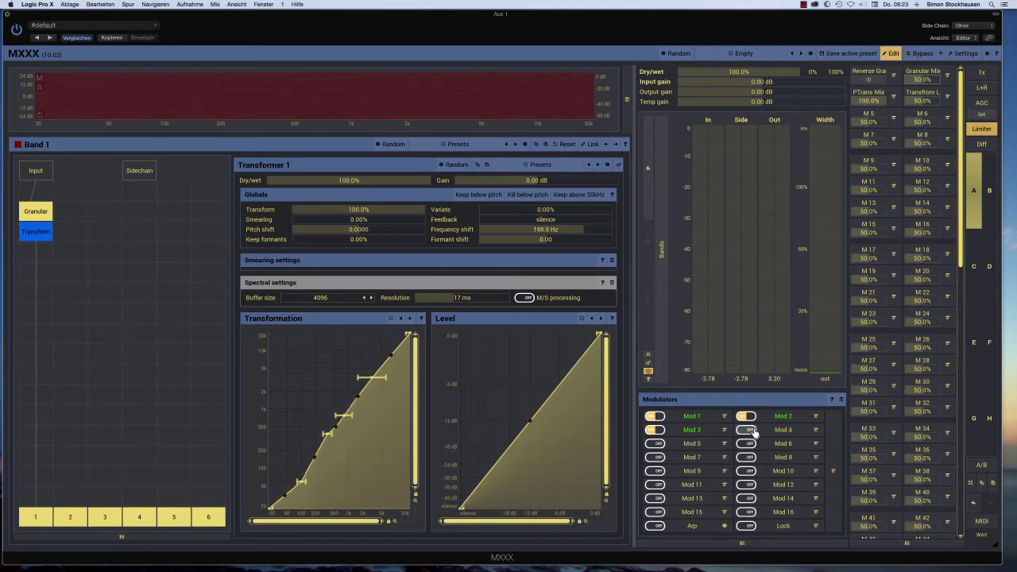
{"action": "left_click", "coordinate": [659, 432]}
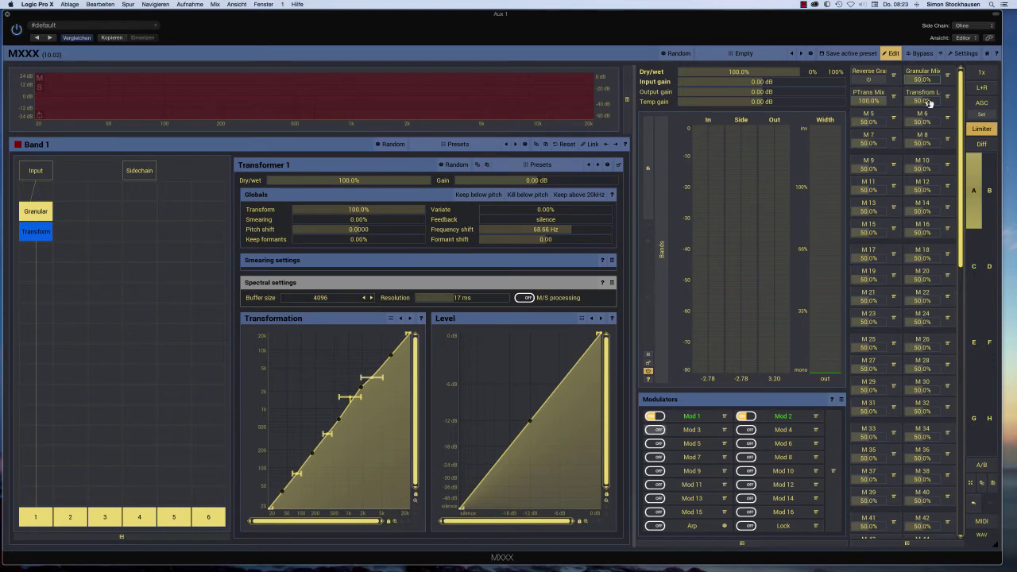
- Use Clear & Learn to attach the enabled states of Modulators 3 and 4 to multiparameter 5
{"action": "left_click", "coordinate": [893, 117]}
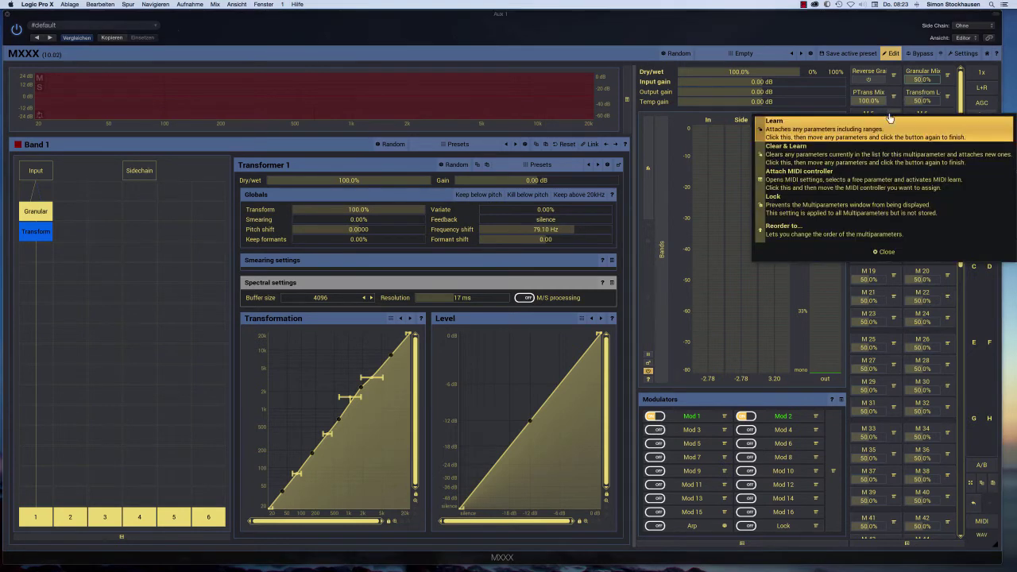
{"action": "left_click", "coordinate": [850, 161]}
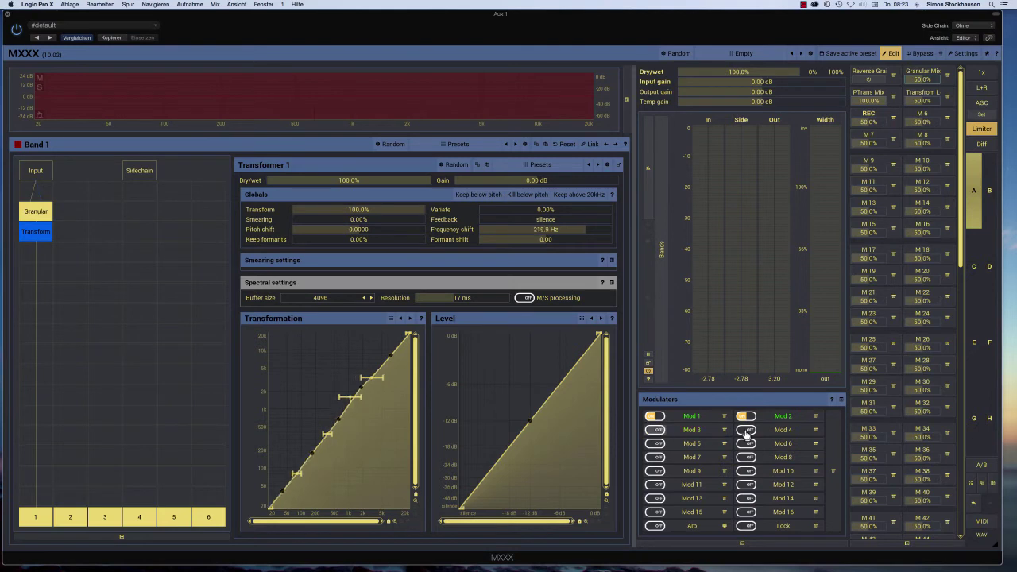
{"action": "left_click", "coordinate": [871, 117]}
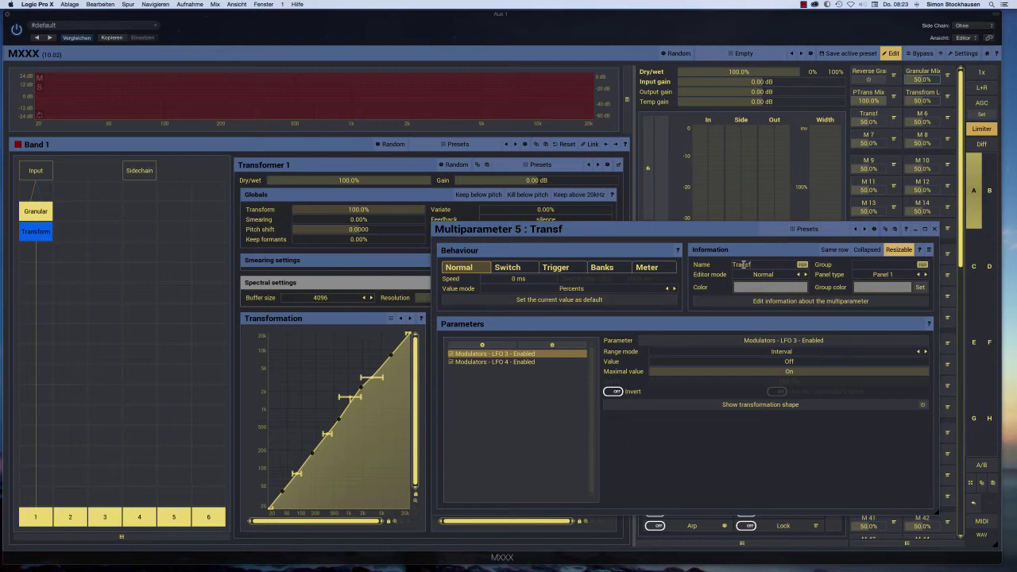
- Complete multiparameter 5's name as Transform Mod and make it a switch with a 50 ms switch time
{"action": "type", "text": "m Mod"}
{"action": "left_click", "coordinate": [523, 268]}
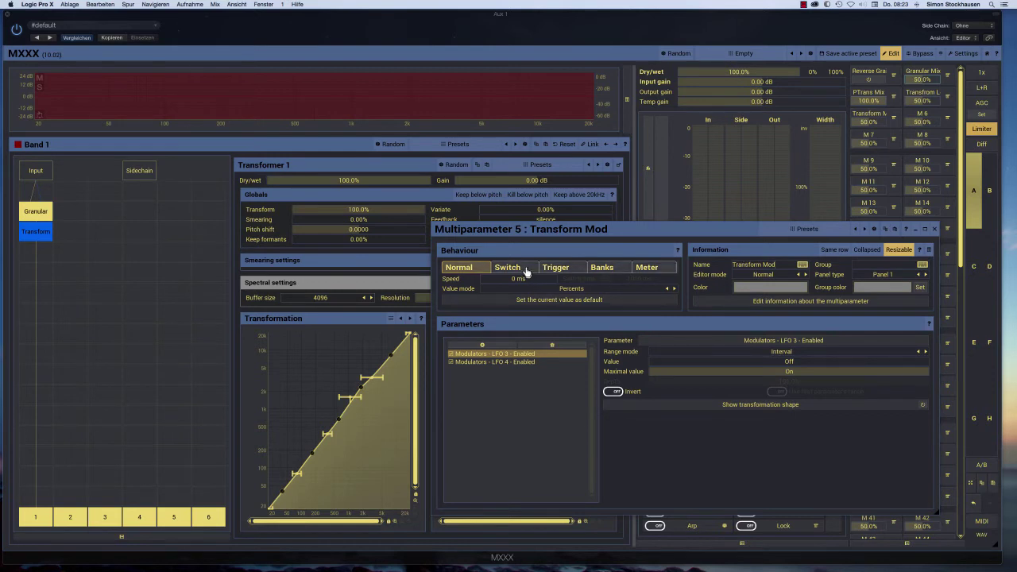
{"action": "double_click", "coordinate": [646, 279]}
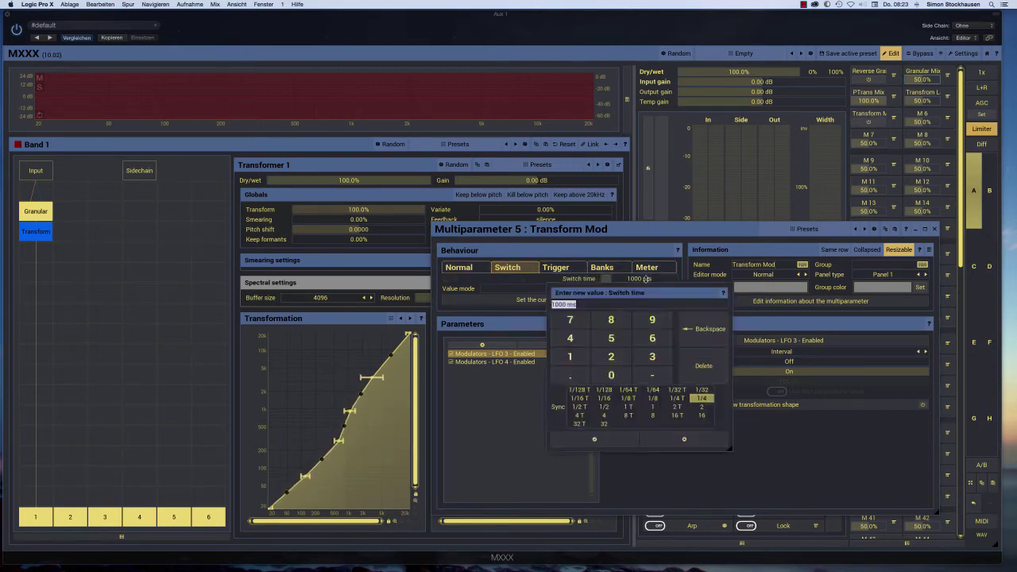
{"action": "left_click", "coordinate": [646, 278]}
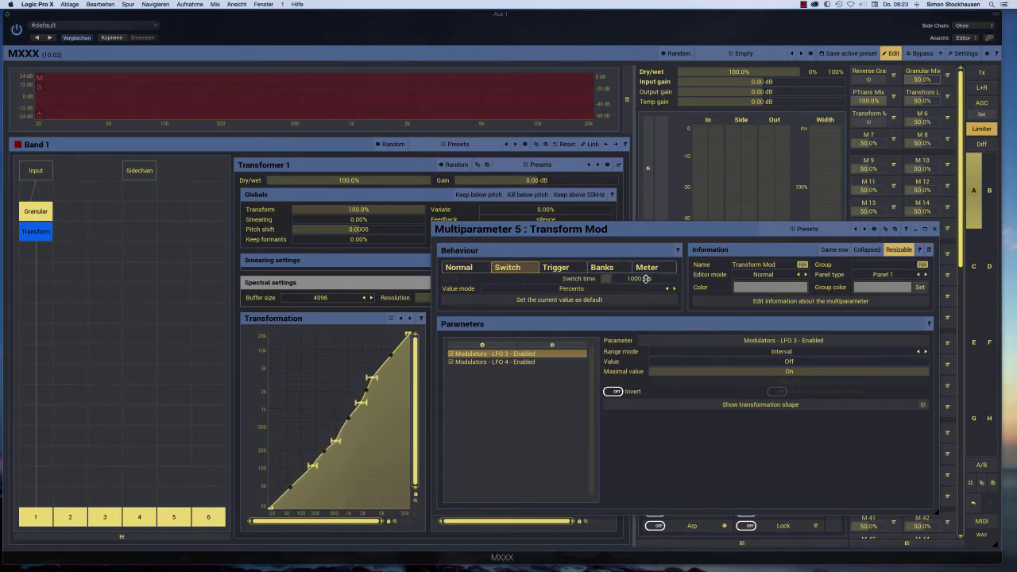
{"action": "double_click", "coordinate": [646, 279]}
{"action": "type", "text": "50"}
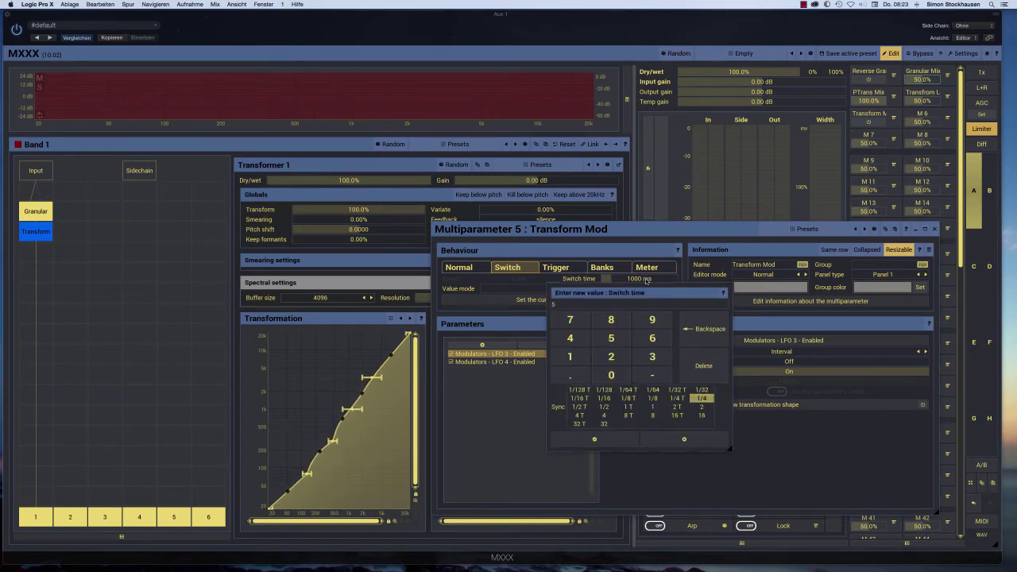
{"action": "key", "text": "Return"}
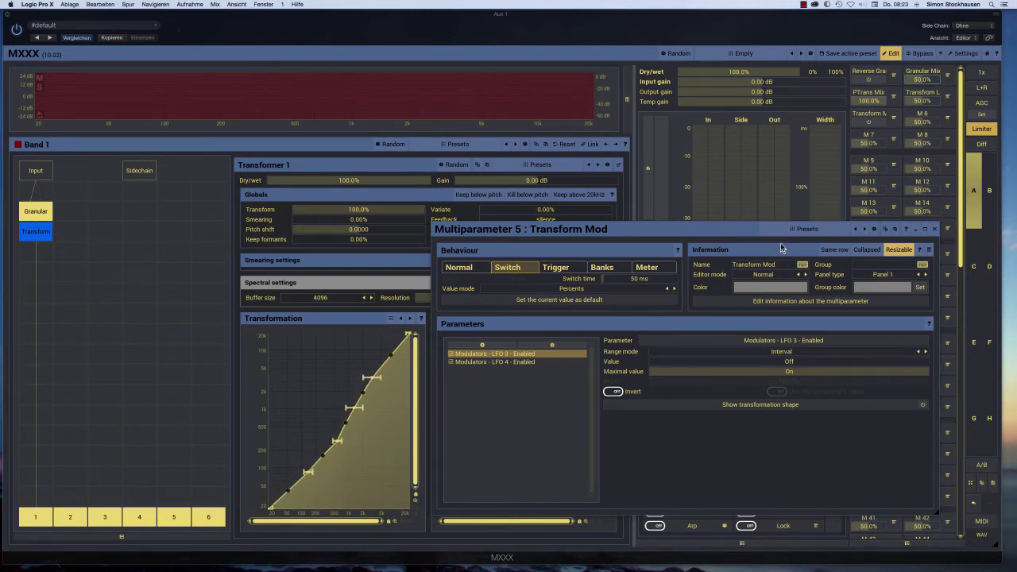
- Place Transform Mod in the same row, close its settings and test it by switching it on and off
{"action": "left_click", "coordinate": [834, 251]}
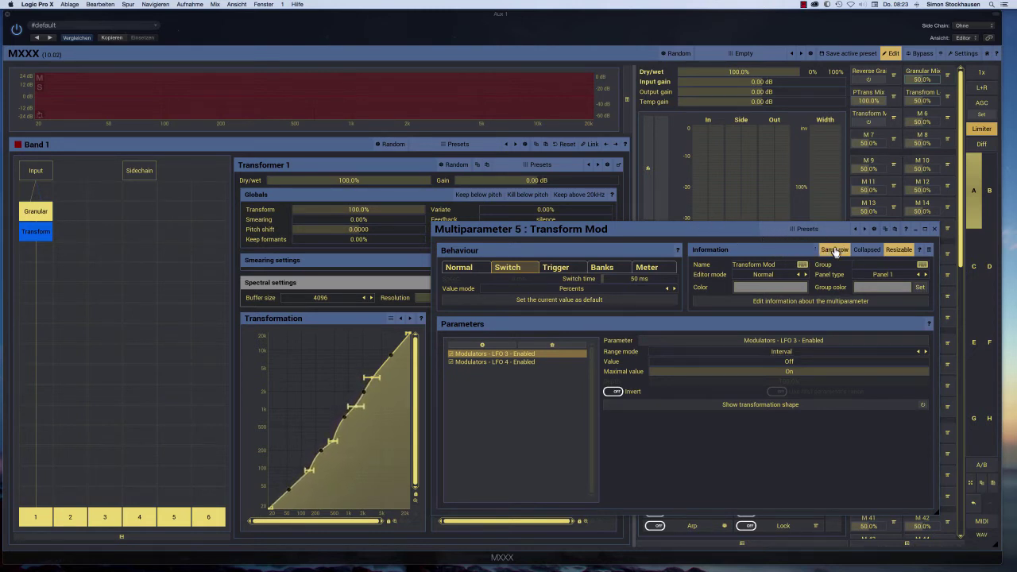
{"action": "left_click", "coordinate": [934, 228]}
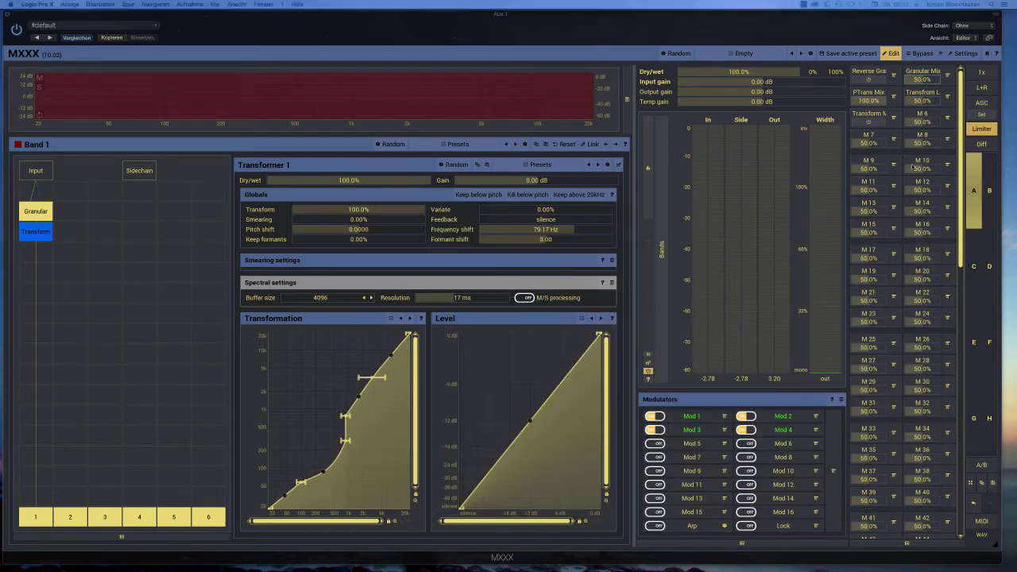
{"action": "left_click", "coordinate": [870, 123]}
{"action": "left_click", "coordinate": [869, 124]}
{"action": "left_click", "coordinate": [870, 124]}
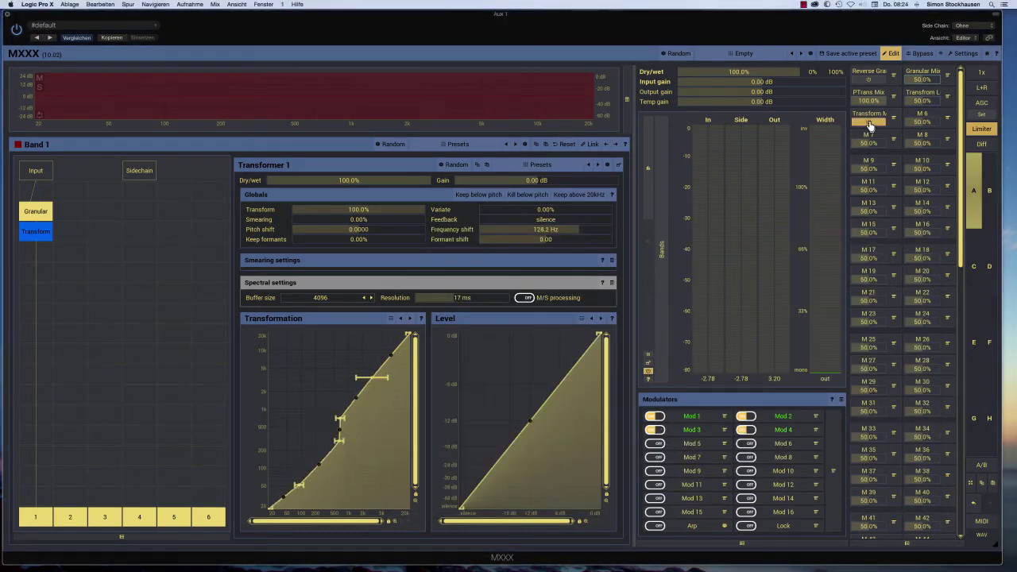
{"action": "left_click", "coordinate": [870, 123]}
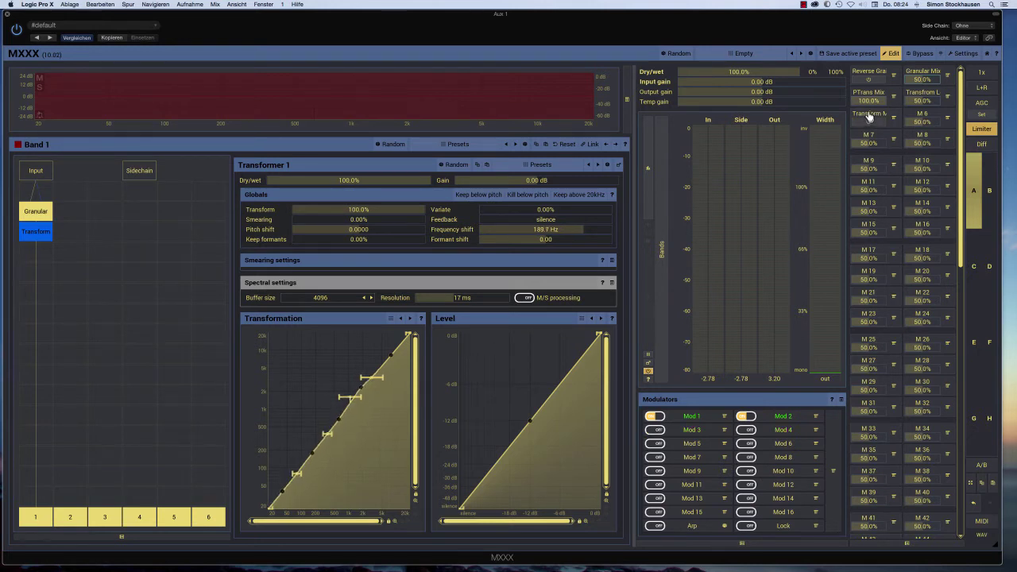
- Set Transform Mod's current off state as its default and close its settings
{"action": "left_click", "coordinate": [868, 114]}
{"action": "left_click", "coordinate": [535, 302]}
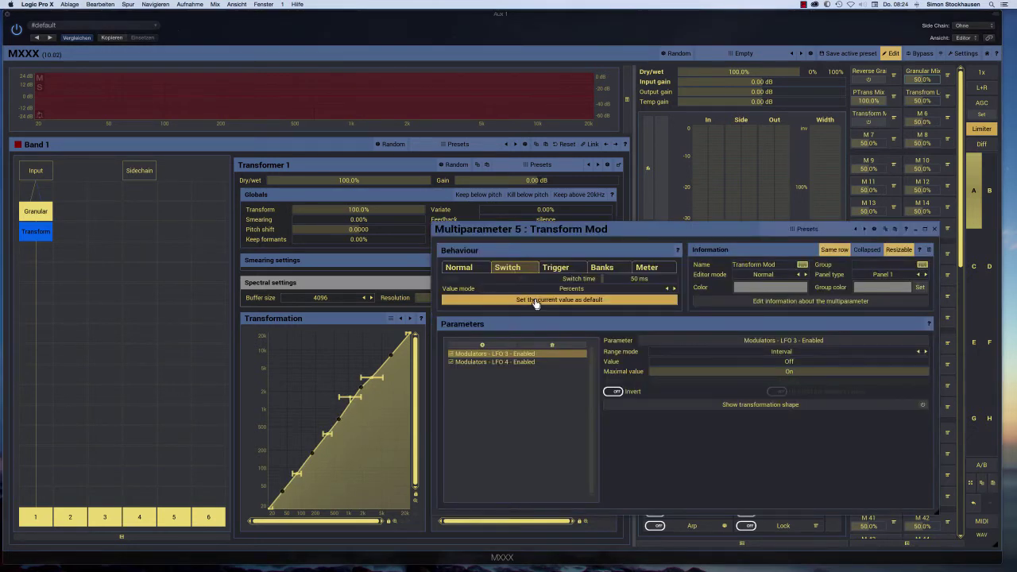
{"action": "left_click", "coordinate": [935, 230]}
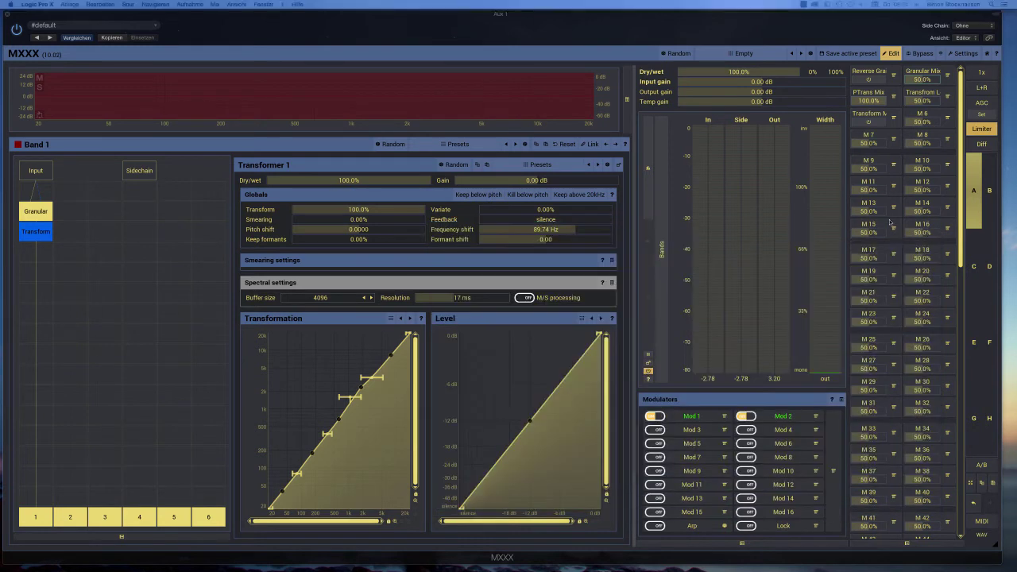
- Turn on Transform Mod, leave edit mode and test the control by switching it off and back on
{"action": "left_click", "coordinate": [868, 121]}
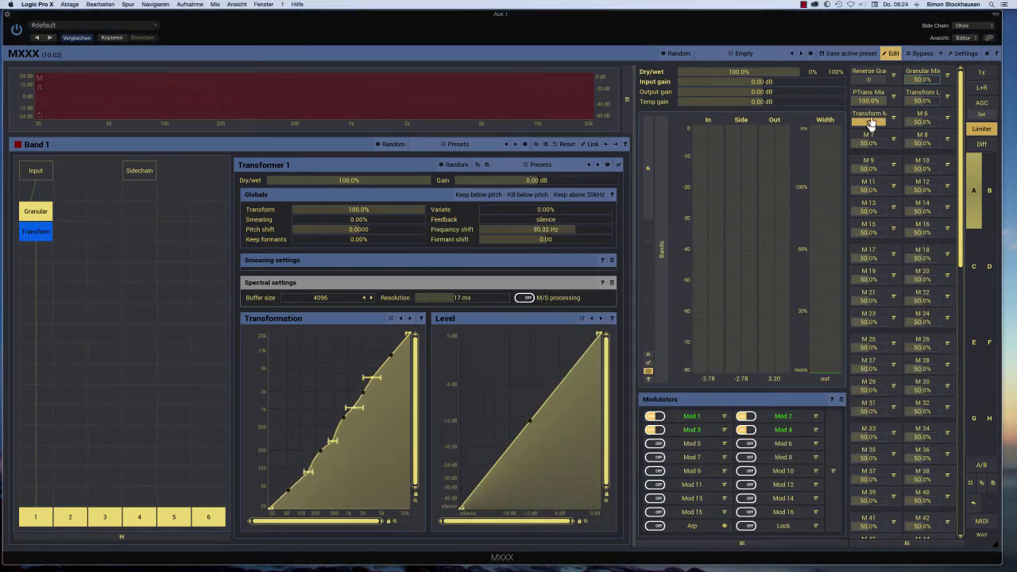
{"action": "left_click", "coordinate": [889, 53]}
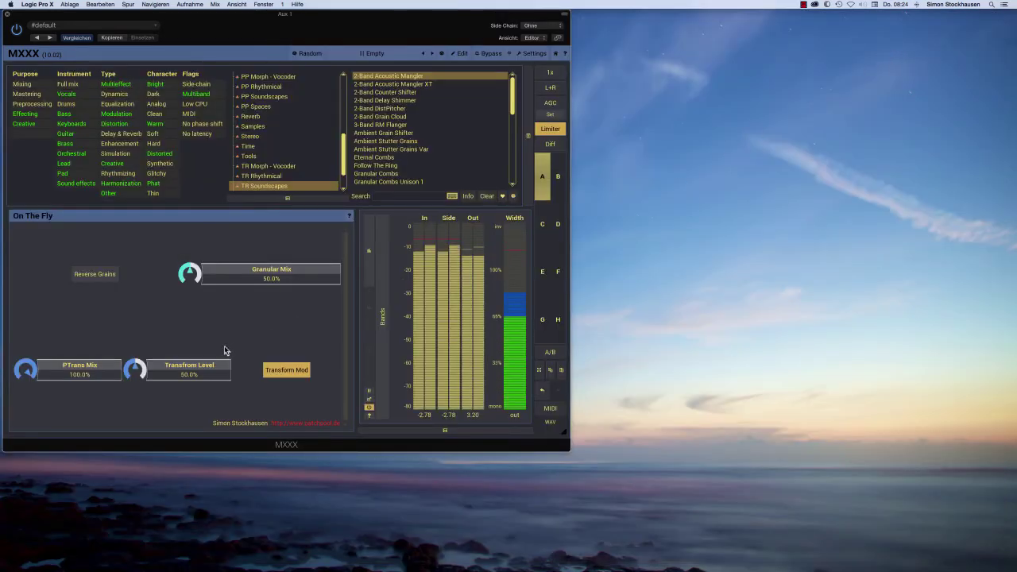
{"action": "left_click", "coordinate": [288, 370]}
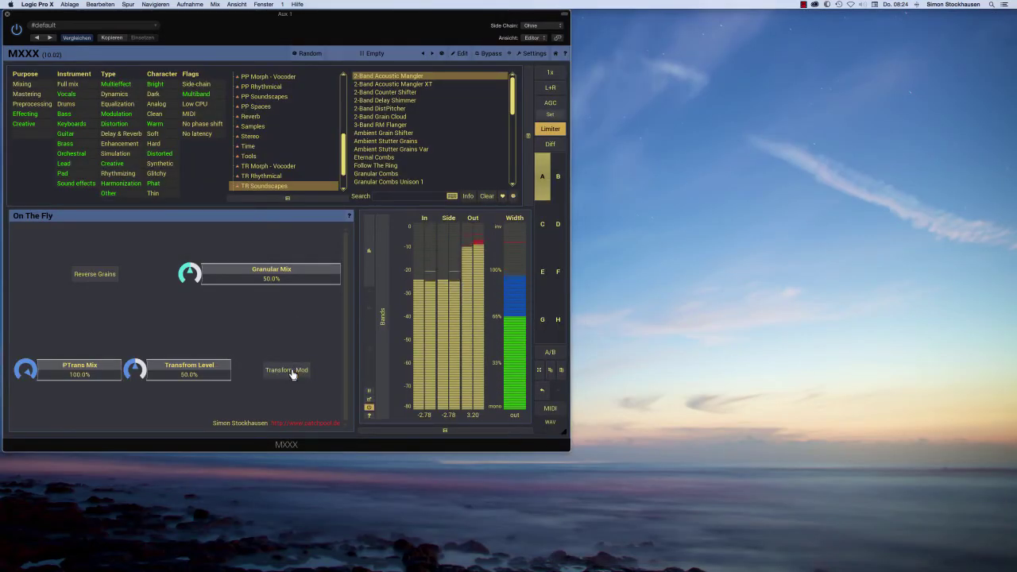
{"action": "left_click", "coordinate": [291, 371]}
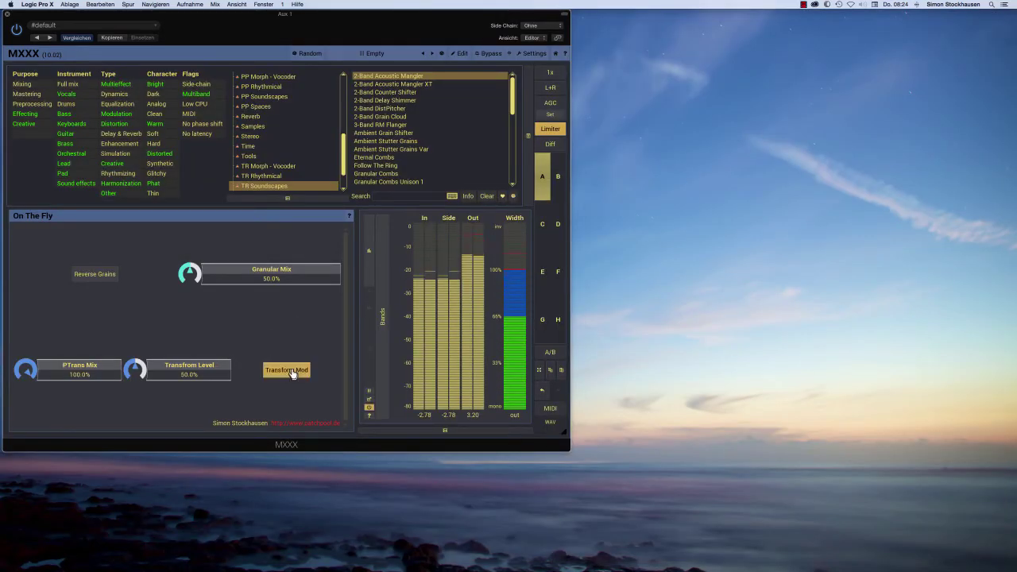
- Back in edit mode, audition the Transformer's Smearing, return it to 0%, set its Length to 546 ms and disable Keep phase
{"action": "left_click", "coordinate": [457, 54]}
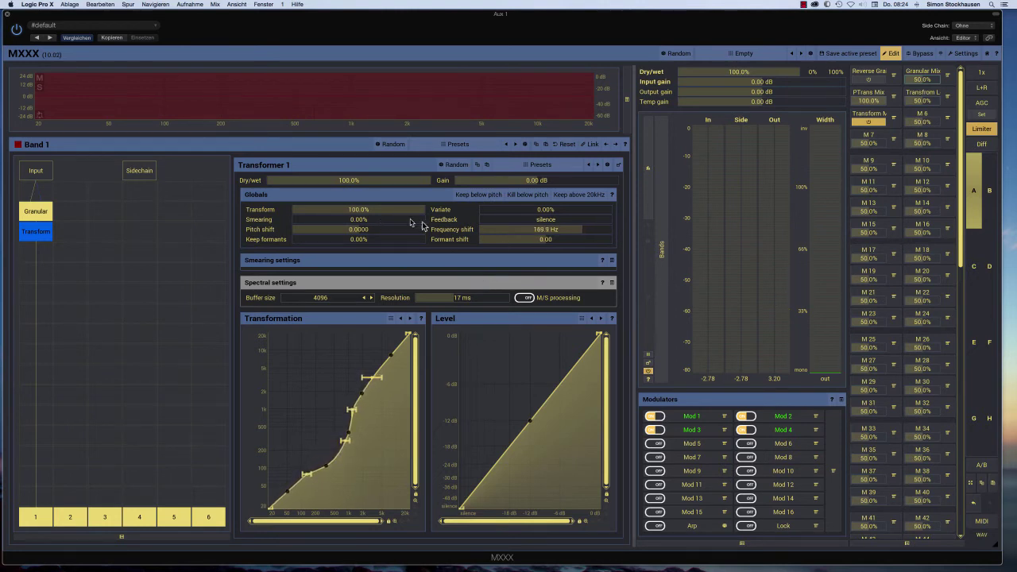
{"action": "left_click_drag", "start_coordinate": [380, 220], "coordinate": [380, 154]}
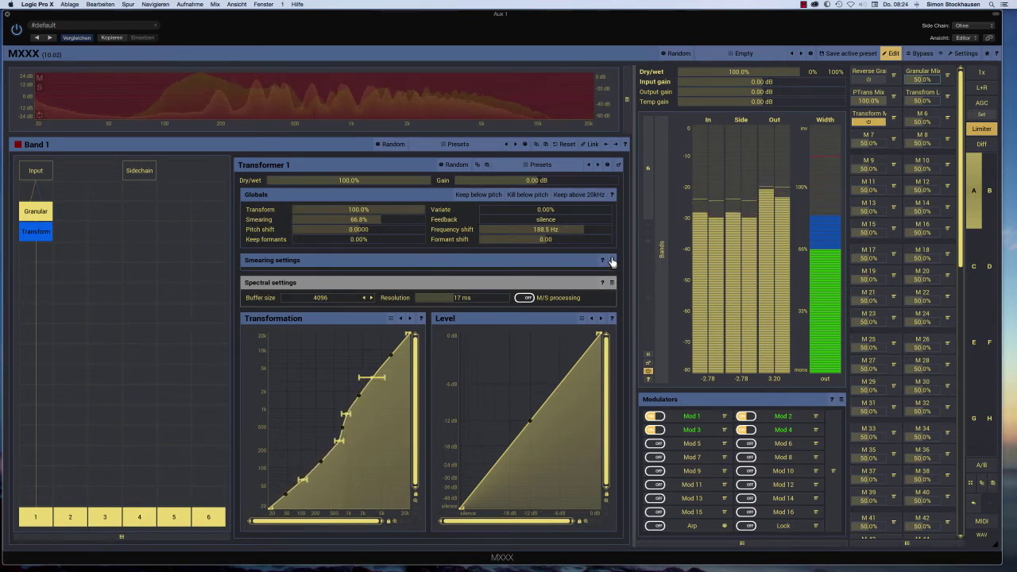
{"action": "left_click", "coordinate": [611, 260]}
{"action": "left_click_drag", "start_coordinate": [346, 274], "coordinate": [350, 242]}
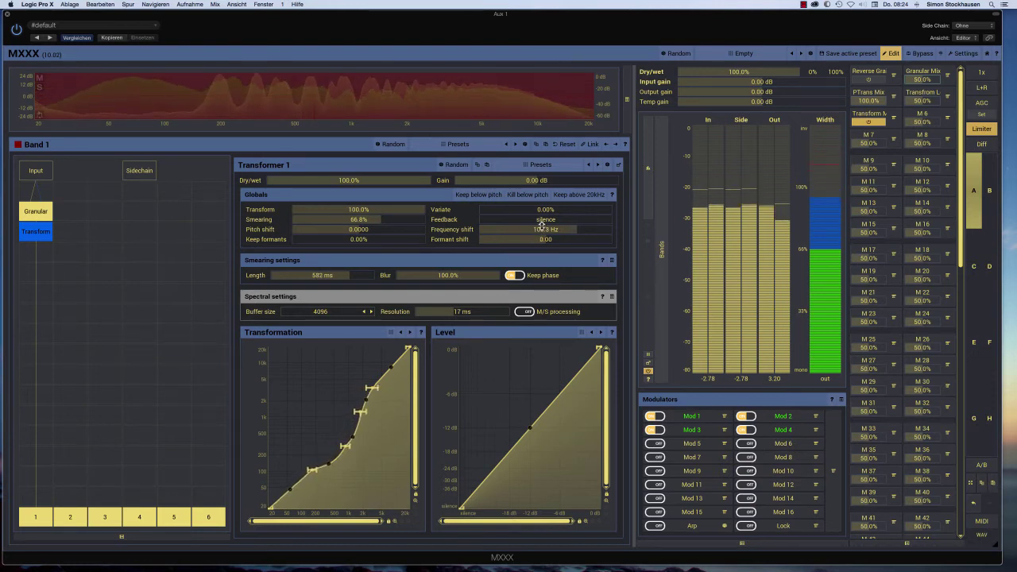
{"action": "left_click_drag", "start_coordinate": [505, 229], "coordinate": [501, 208]}
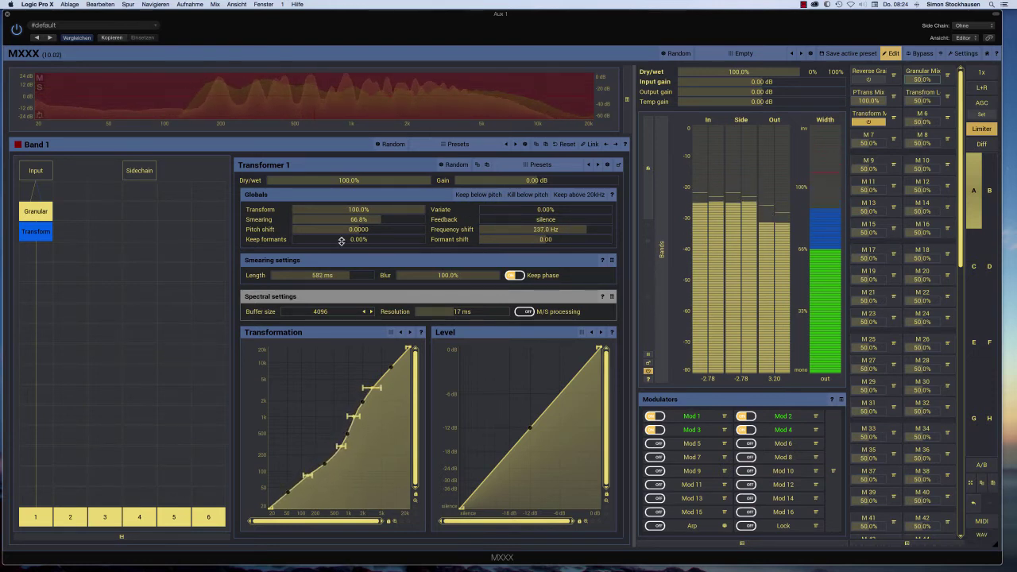
{"action": "left_click_drag", "start_coordinate": [357, 220], "coordinate": [357, 262]}
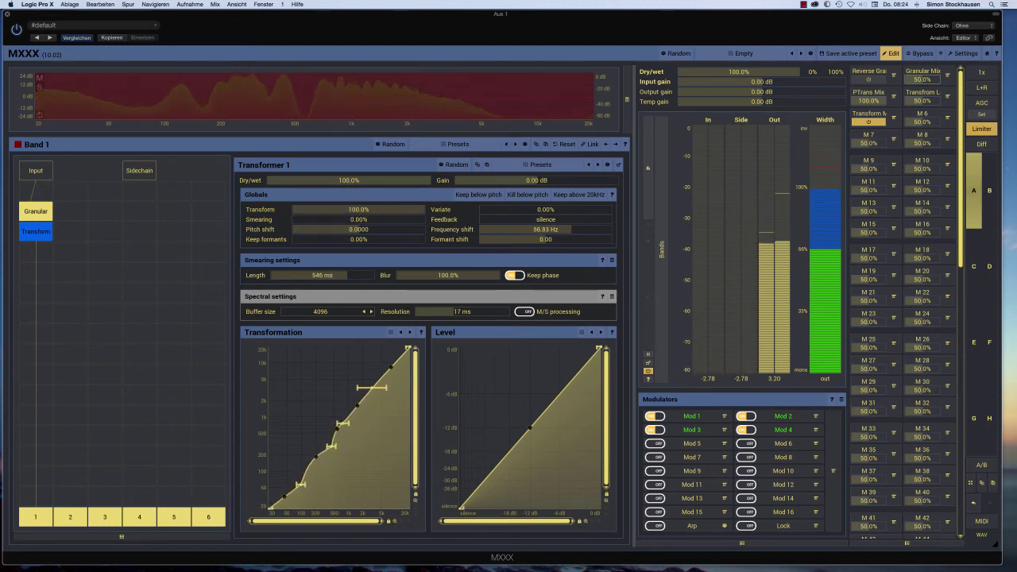
{"action": "left_click", "coordinate": [515, 276]}
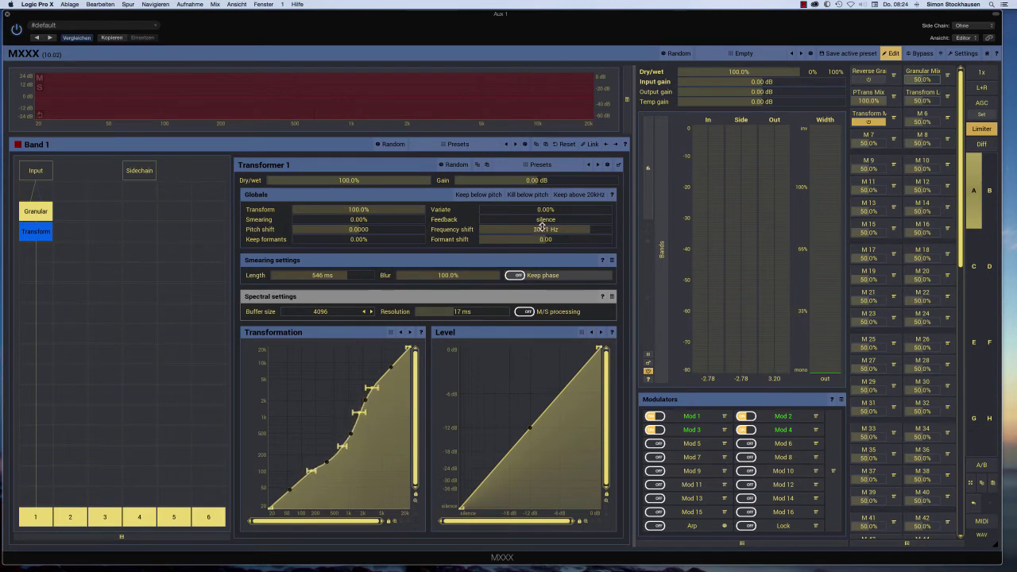
- Learn Transformer Smearing at 80.8%, Gain at +11.33 dB, smearing Length at 822 ms and Feedback at -19.6 dB to multiparameter 6
{"action": "left_click", "coordinate": [947, 118]}
{"action": "left_click", "coordinate": [830, 163]}
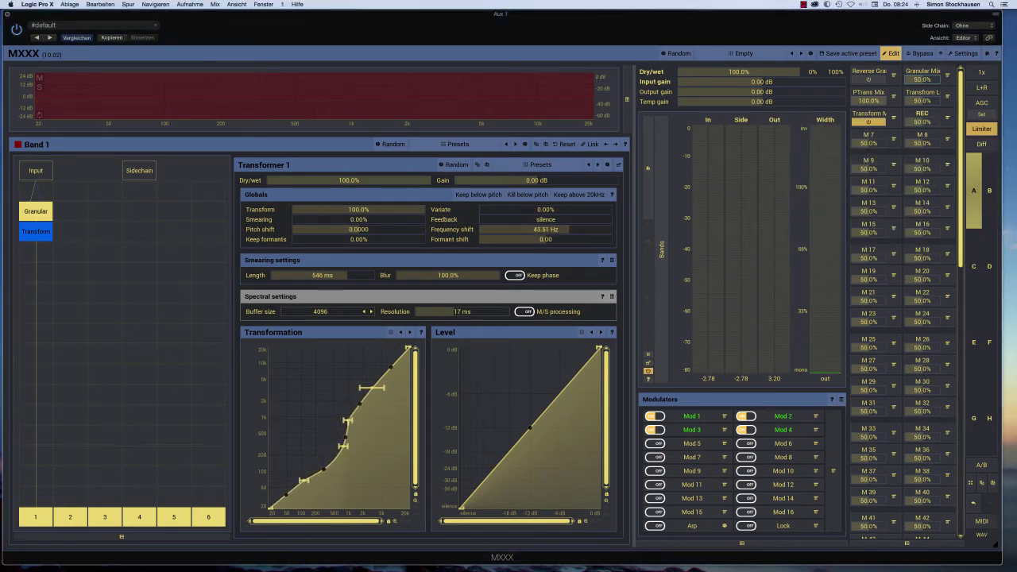
{"action": "left_click_drag", "start_coordinate": [296, 219], "coordinate": [391, 219]}
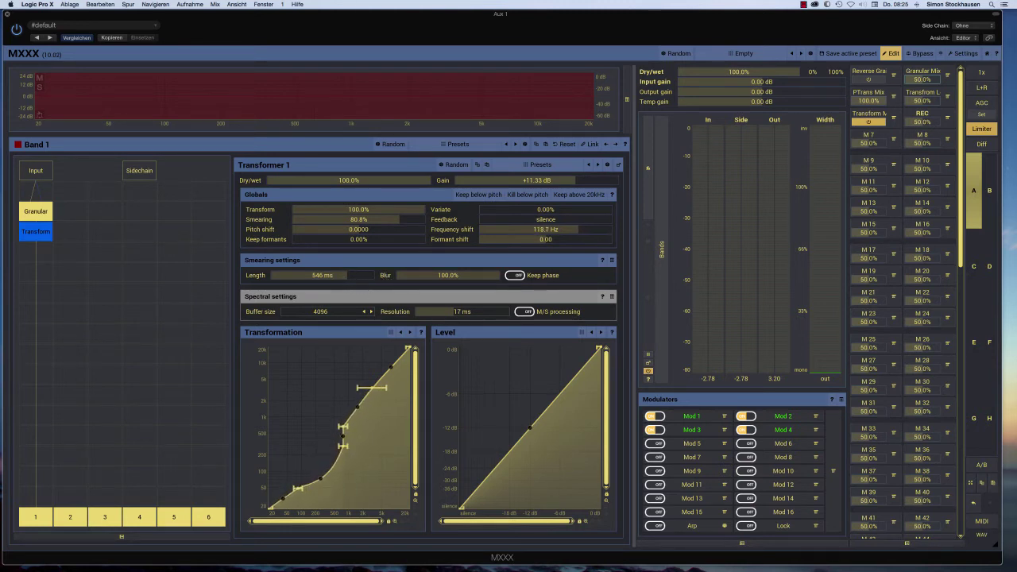
{"action": "mouse_move", "coordinate": [347, 275]}
{"action": "left_mouse_down"}
{"action": "mouse_move", "coordinate": [310, 275]}
{"action": "mouse_move", "coordinate": [364, 274]}
{"action": "left_mouse_up"}
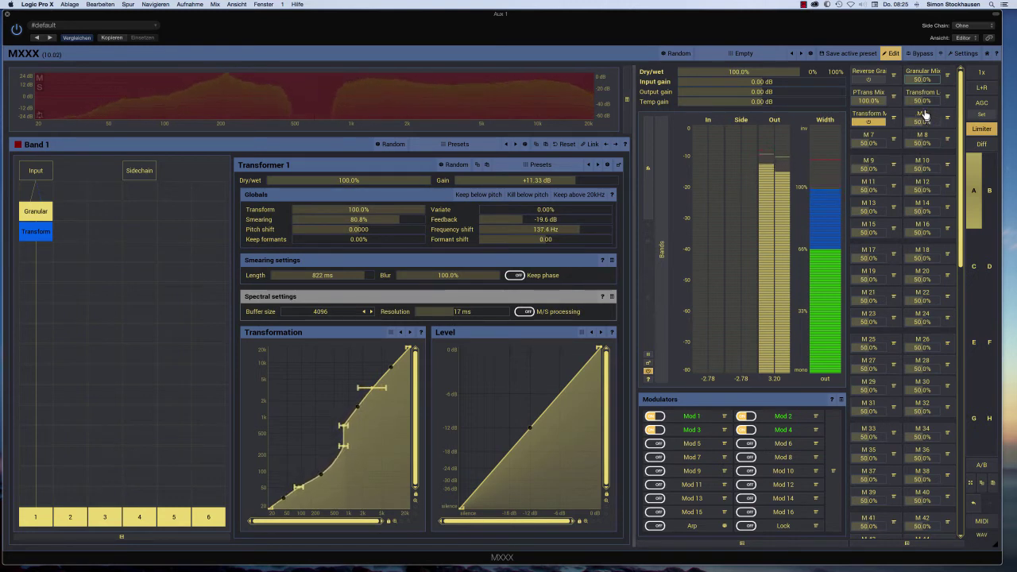
- Test multiparameter 6 by sweeping it down to 0% and up to 90.4%, and leave it at 27.2%
{"action": "left_click_drag", "start_coordinate": [922, 120], "coordinate": [909, 201]}
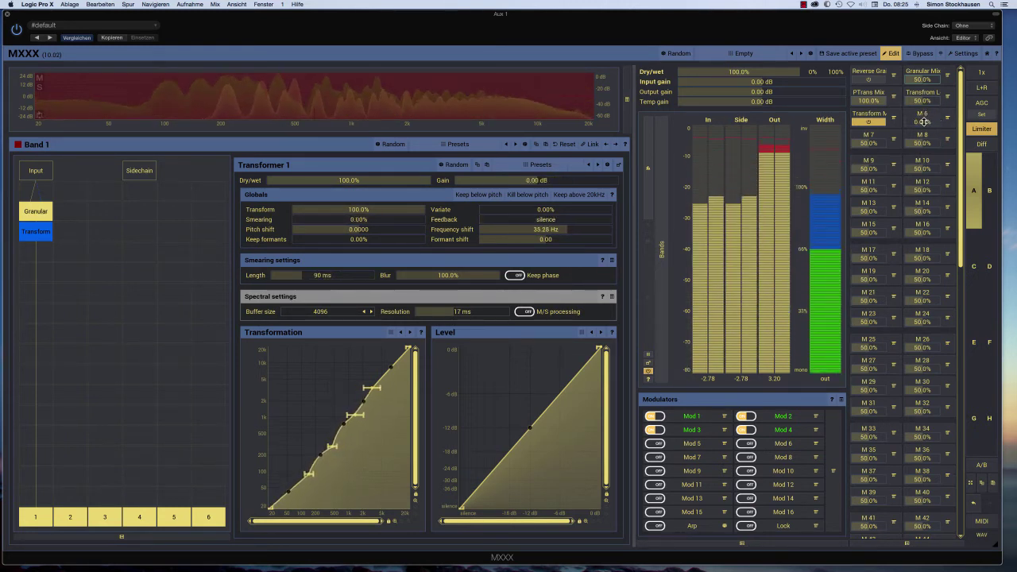
{"action": "mouse_move", "coordinate": [926, 122]}
{"action": "left_mouse_down"}
{"action": "mouse_move", "coordinate": [926, 24]}
{"action": "mouse_move", "coordinate": [926, 142]}
{"action": "mouse_move", "coordinate": [926, 38]}
{"action": "left_mouse_up"}
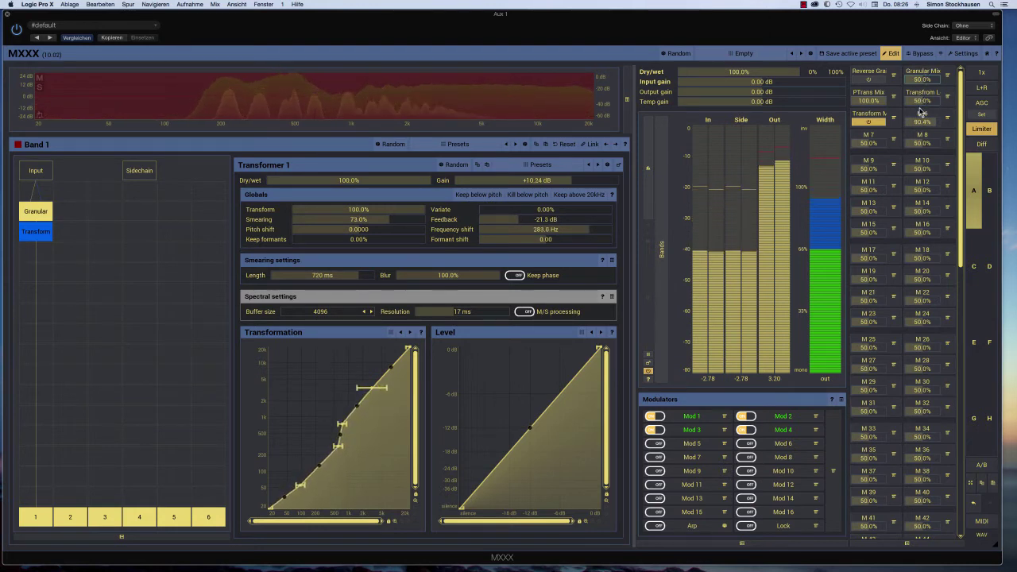
{"action": "left_click_drag", "start_coordinate": [922, 123], "coordinate": [923, 217]}
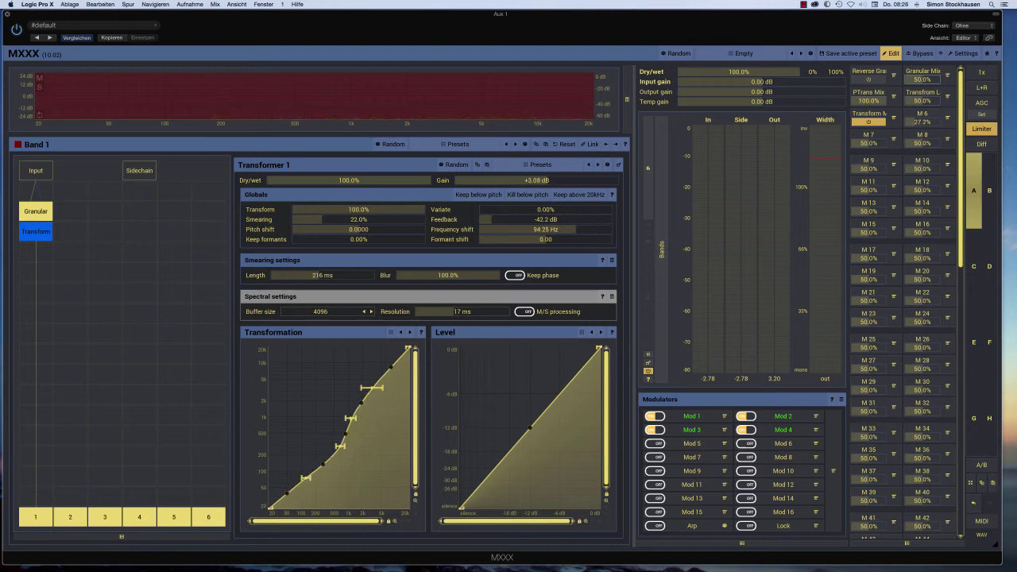
- Open multiparameter 6's settings and name it Spectral Freeze
{"action": "double_click", "coordinate": [924, 115]}
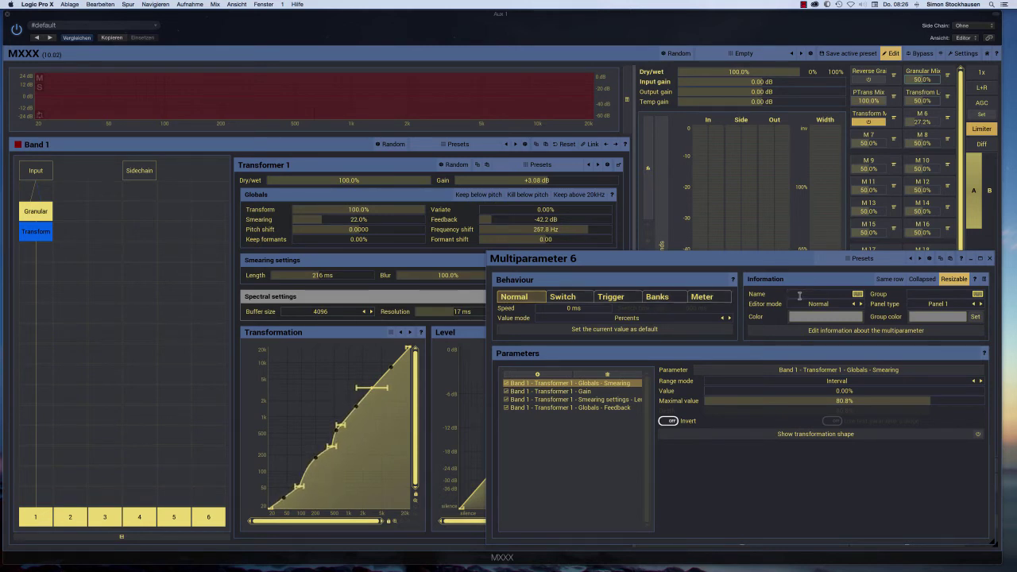
{"action": "type", "text": "Specztral"}
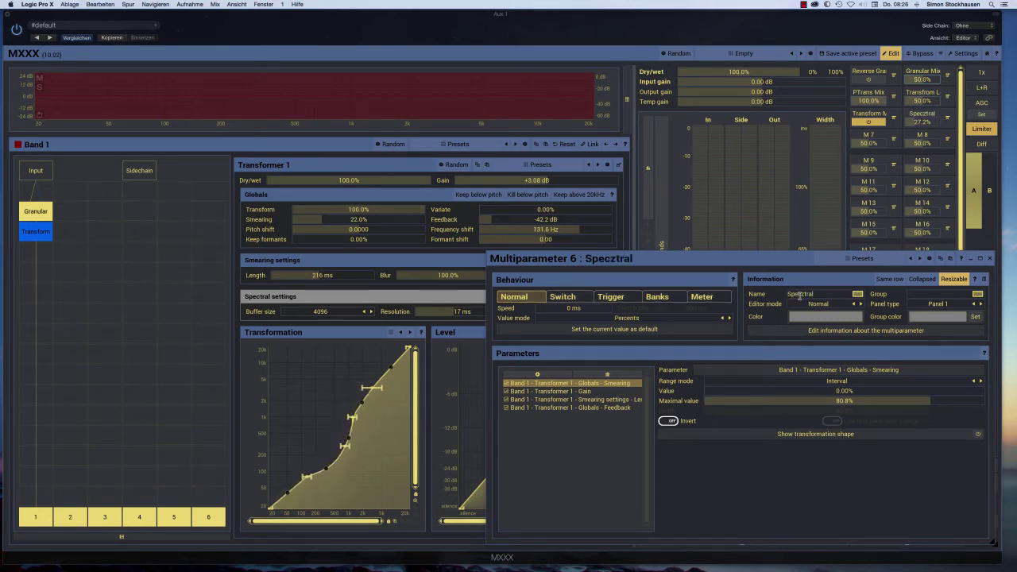
{"action": "key", "text": "BackSpace"}
{"action": "key", "text": "BackSpace"}
{"action": "key", "text": "BackSpace"}
{"action": "key", "text": "BackSpace"}
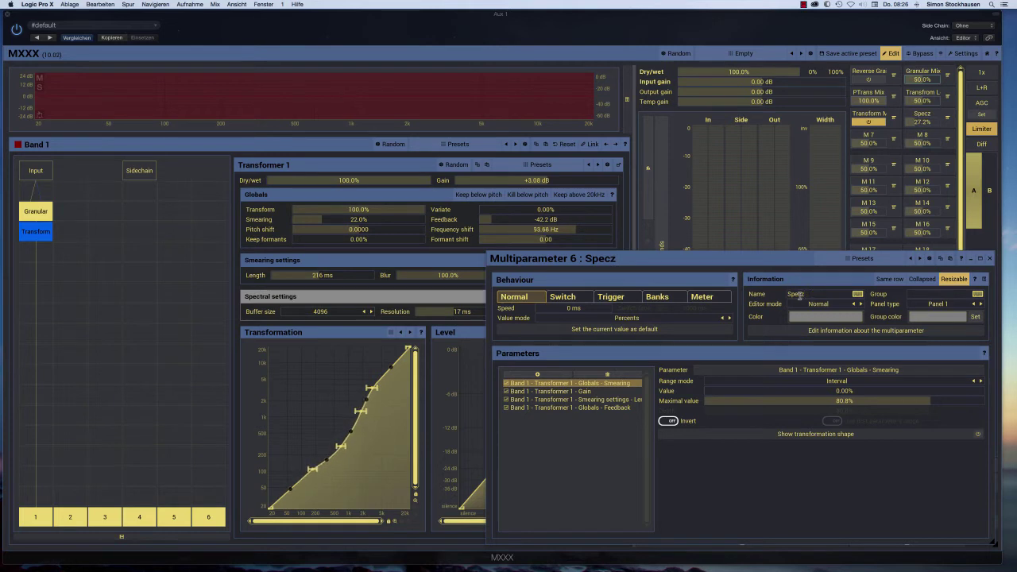
{"action": "key", "text": "BackSpace"}
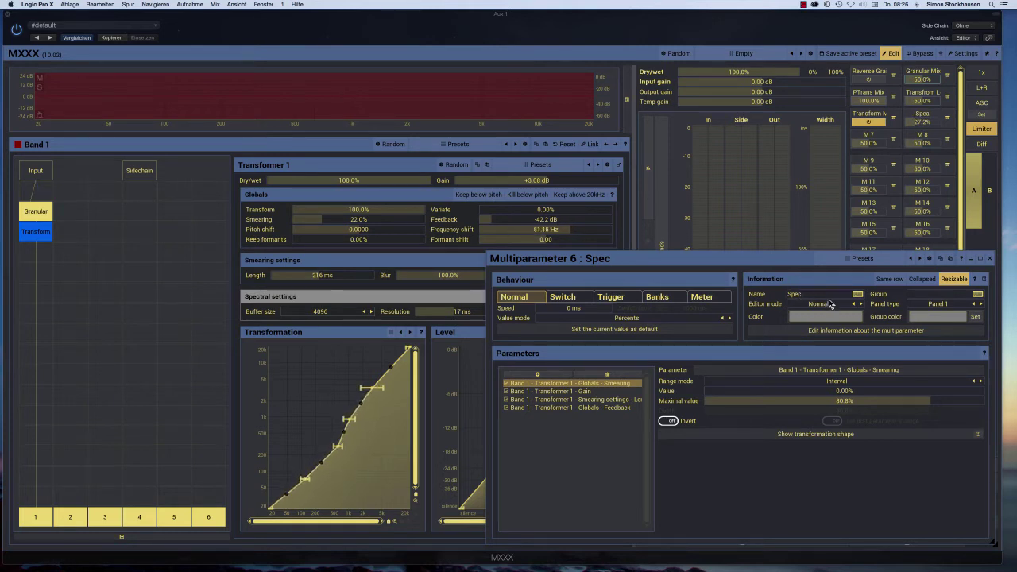
{"action": "type", "text": "tral Freeze"}
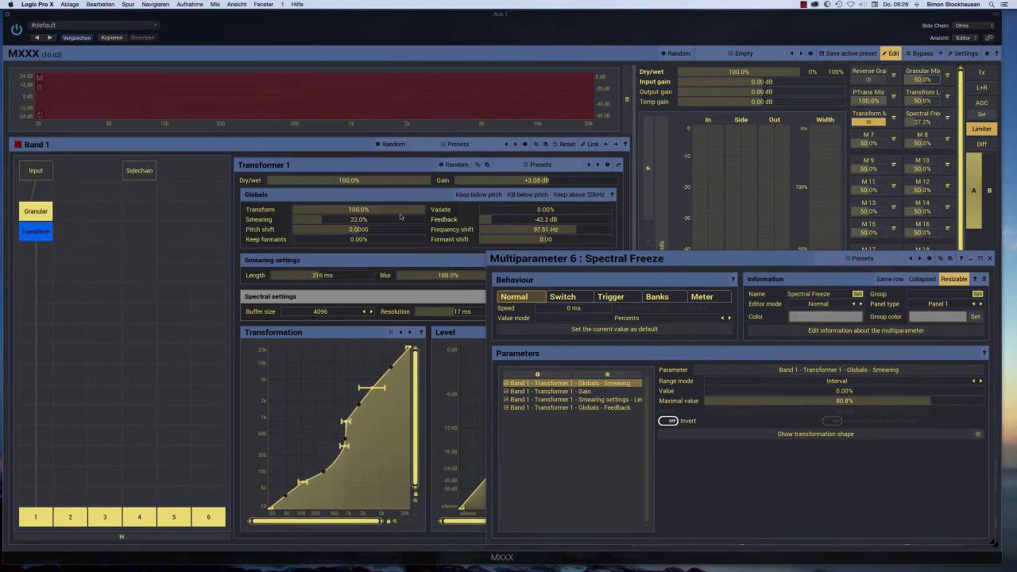
- Set the Spectral Freeze multiparameter's color to a medium blue
{"action": "left_click", "coordinate": [831, 317]}
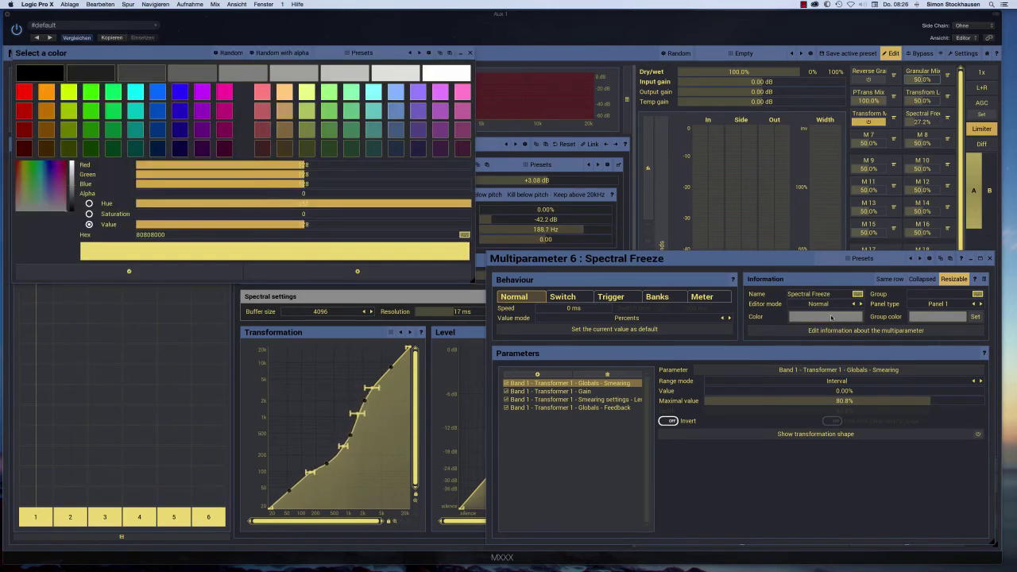
{"action": "left_click", "coordinate": [158, 111]}
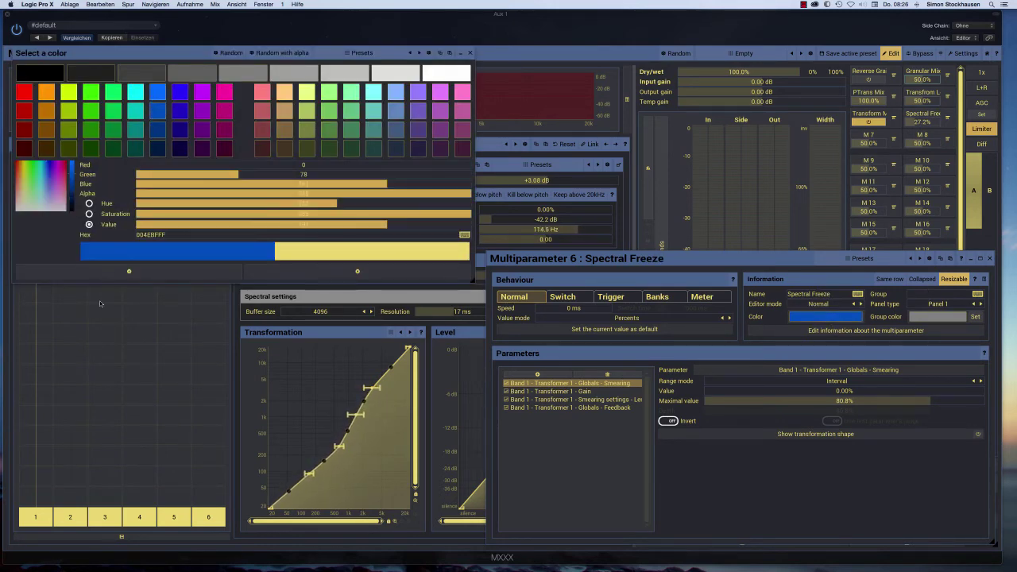
{"action": "left_click", "coordinate": [128, 274]}
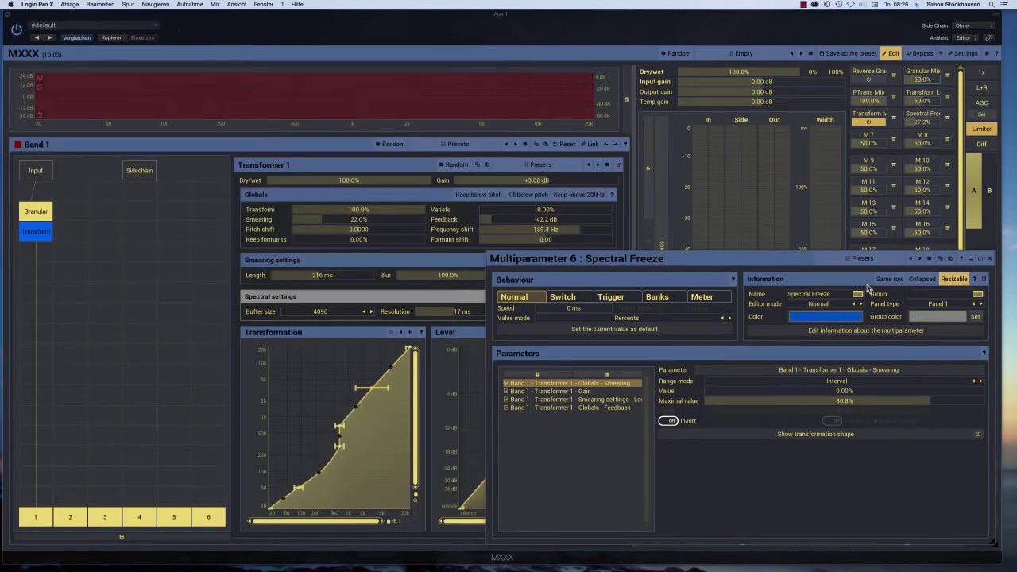
- Close the Spectral Freeze settings, check the patch's finished control screen and return to edit mode
{"action": "left_click", "coordinate": [989, 258]}
{"action": "left_click", "coordinate": [891, 55]}
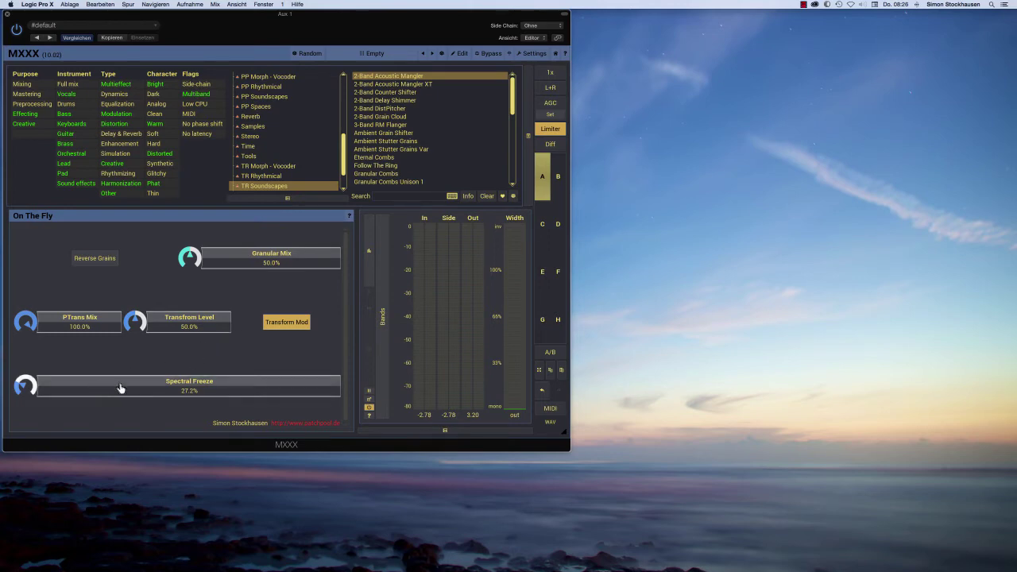
{"action": "left_click", "coordinate": [463, 54]}
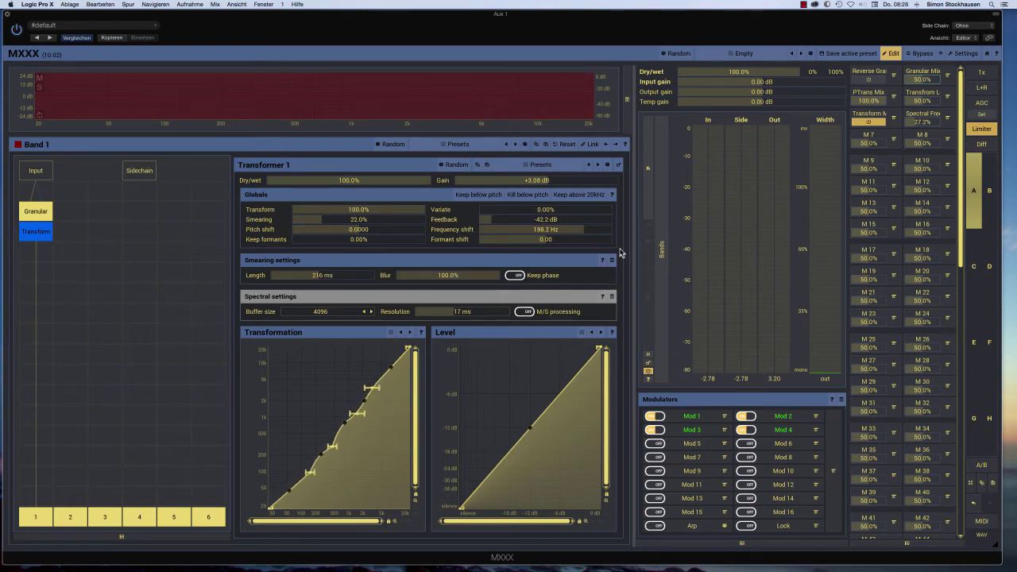
- Try a Transformer Formant shift of +0.48 during playback and reset it to 0
{"action": "key", "text": "space"}
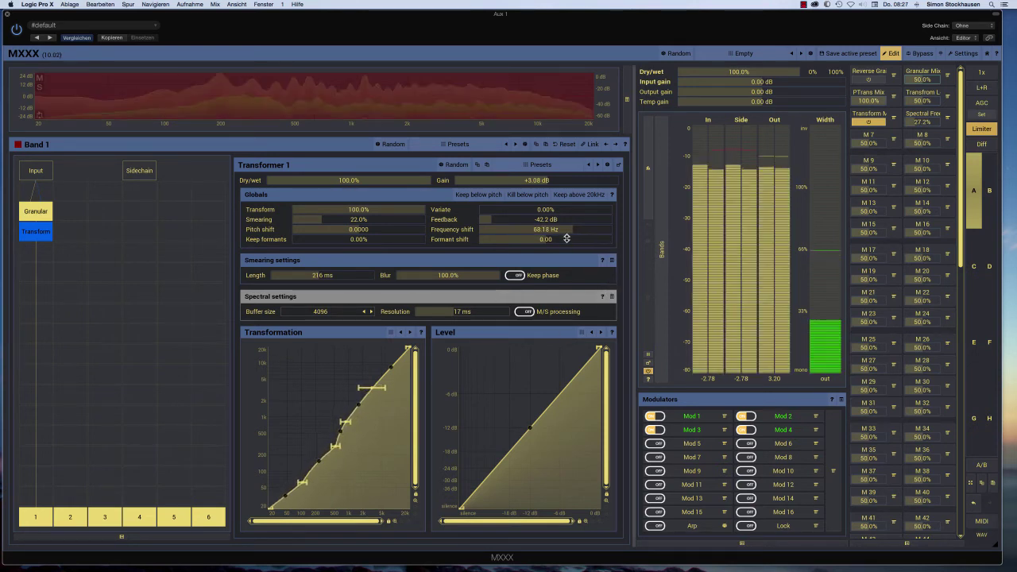
{"action": "mouse_move", "coordinate": [567, 238]}
{"action": "left_mouse_down"}
{"action": "mouse_move", "coordinate": [566, 181]}
{"action": "mouse_move", "coordinate": [567, 235]}
{"action": "left_mouse_up"}
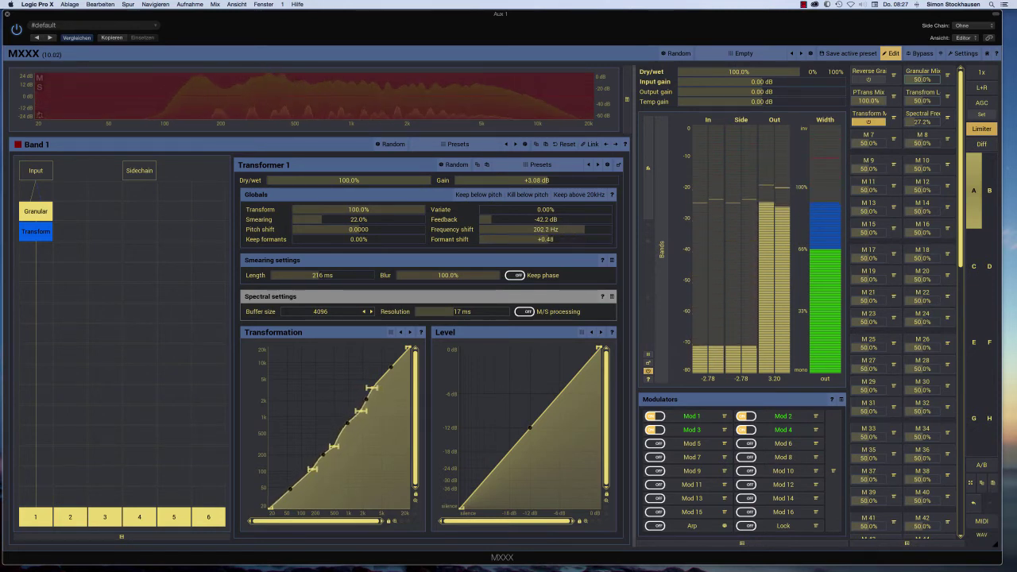
{"action": "double_click", "coordinate": [566, 240]}
{"action": "key", "text": "Escape"}
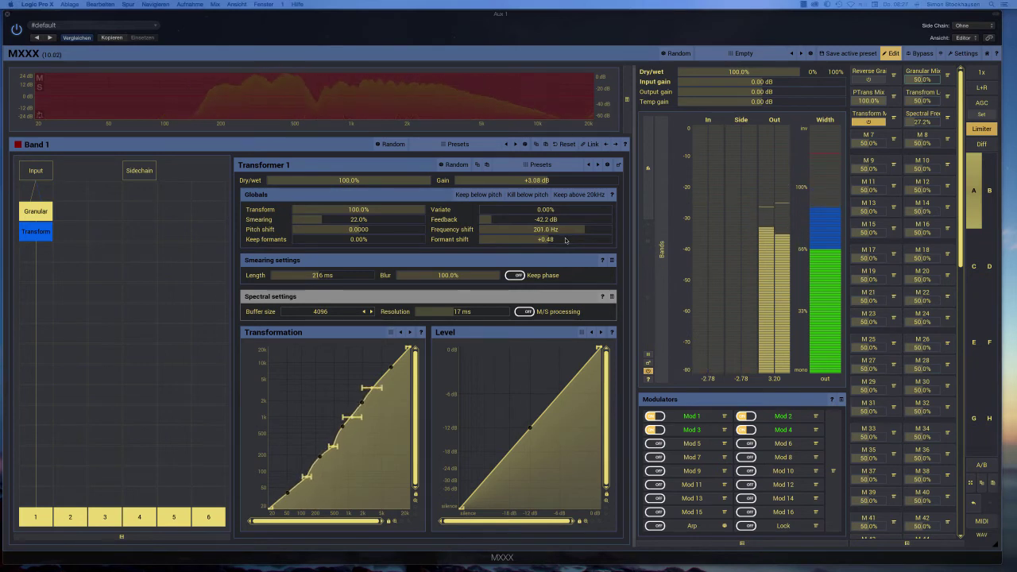
{"action": "double_click", "coordinate": [560, 240]}
{"action": "key", "text": "Escape"}
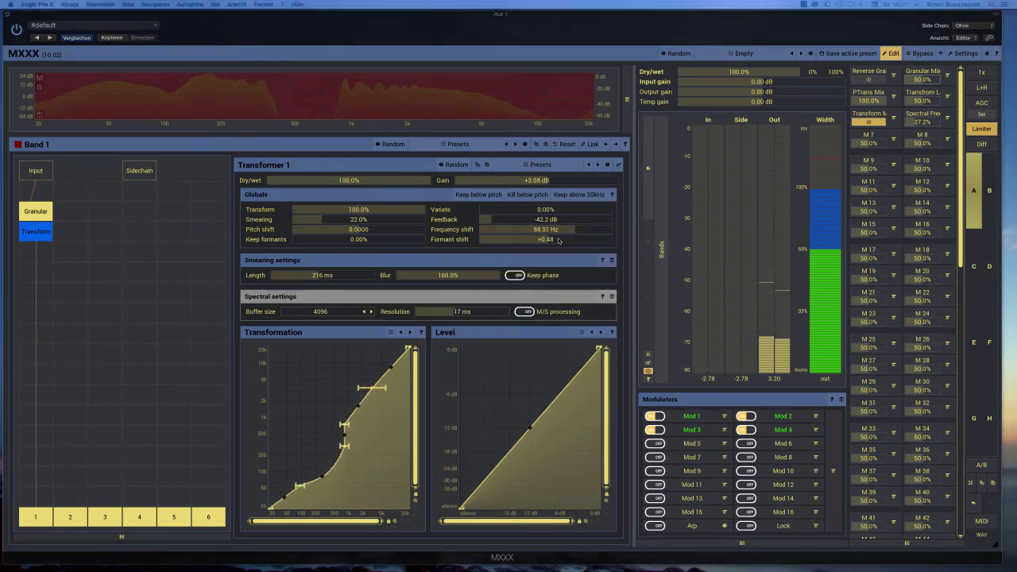
{"action": "double_click", "coordinate": [556, 240]}
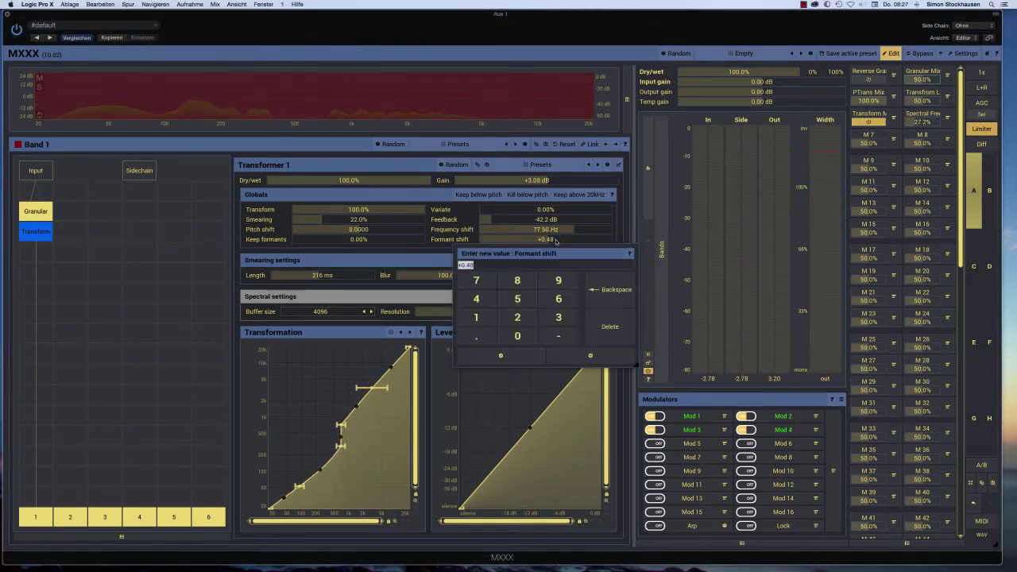
{"action": "type", "text": "0"}
{"action": "key", "text": "Return"}
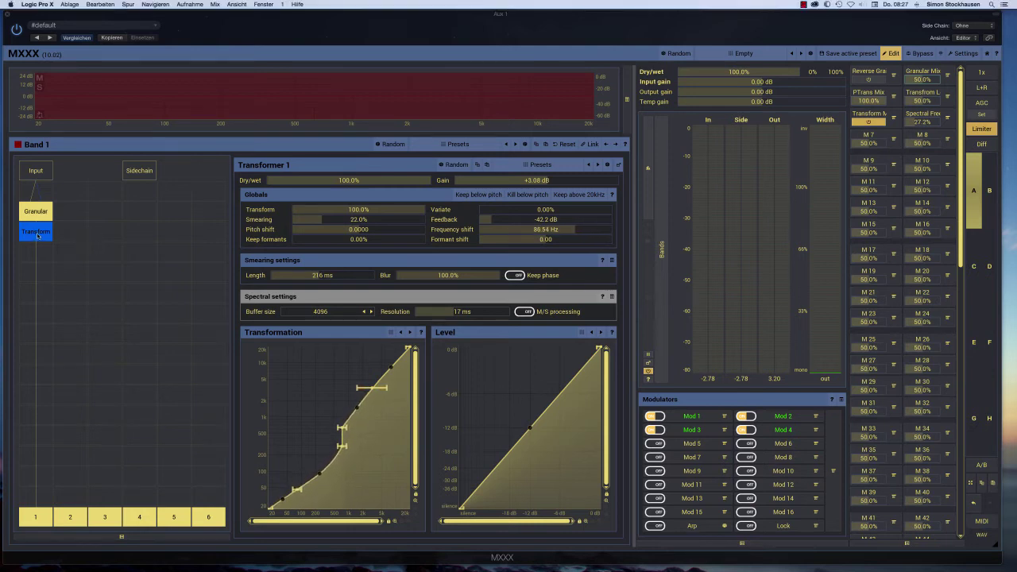
- Shift Transform and Granular down one slot and add a Delay in the third column beside Transform
{"action": "left_click_drag", "start_coordinate": [36, 235], "coordinate": [37, 252]}
{"action": "left_click_drag", "start_coordinate": [38, 211], "coordinate": [54, 236]}
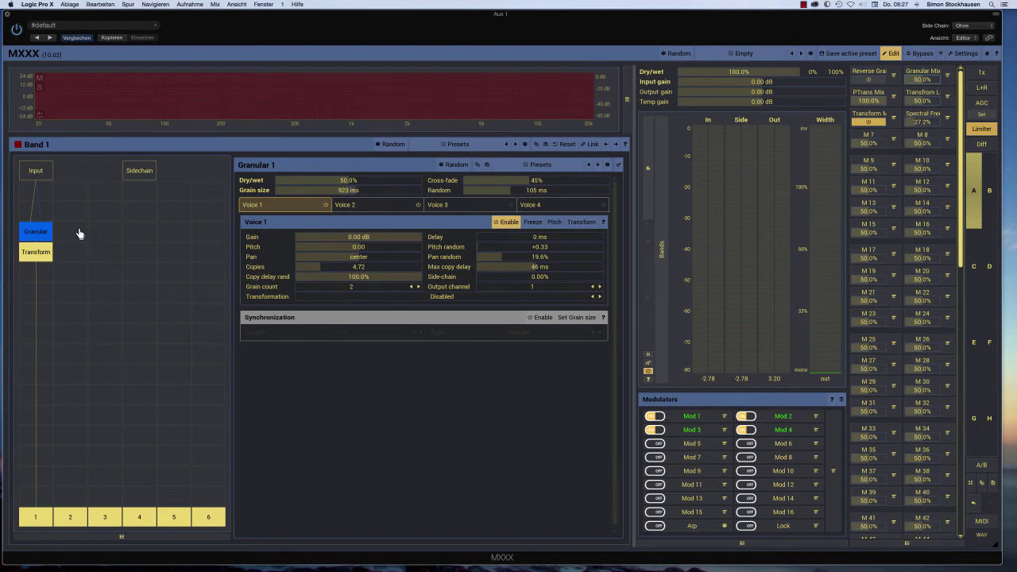
{"action": "double_click", "coordinate": [78, 233]}
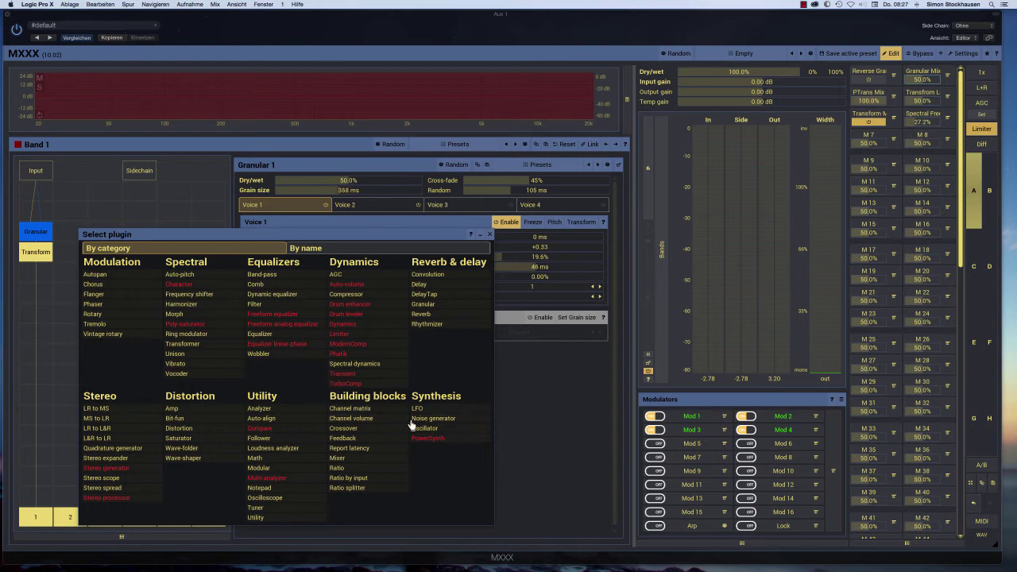
{"action": "left_click", "coordinate": [445, 292]}
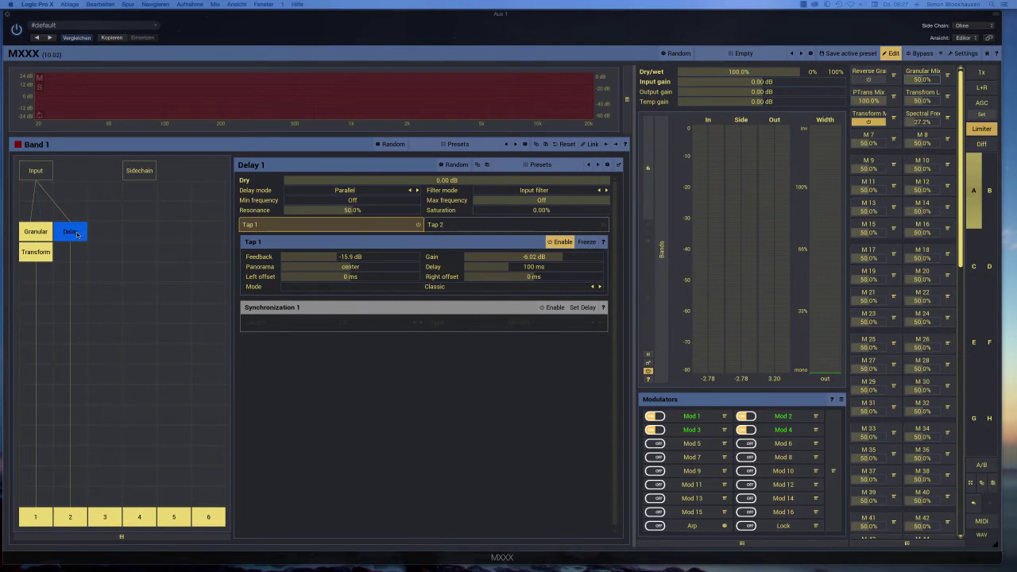
{"action": "left_click_drag", "start_coordinate": [77, 234], "coordinate": [110, 252]}
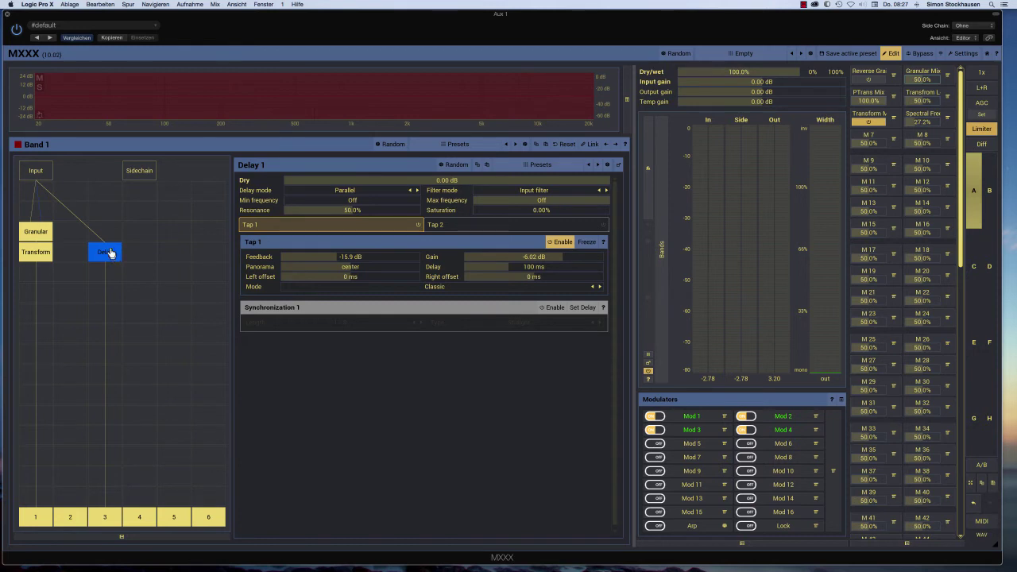
{"action": "right_click", "coordinate": [109, 252]}
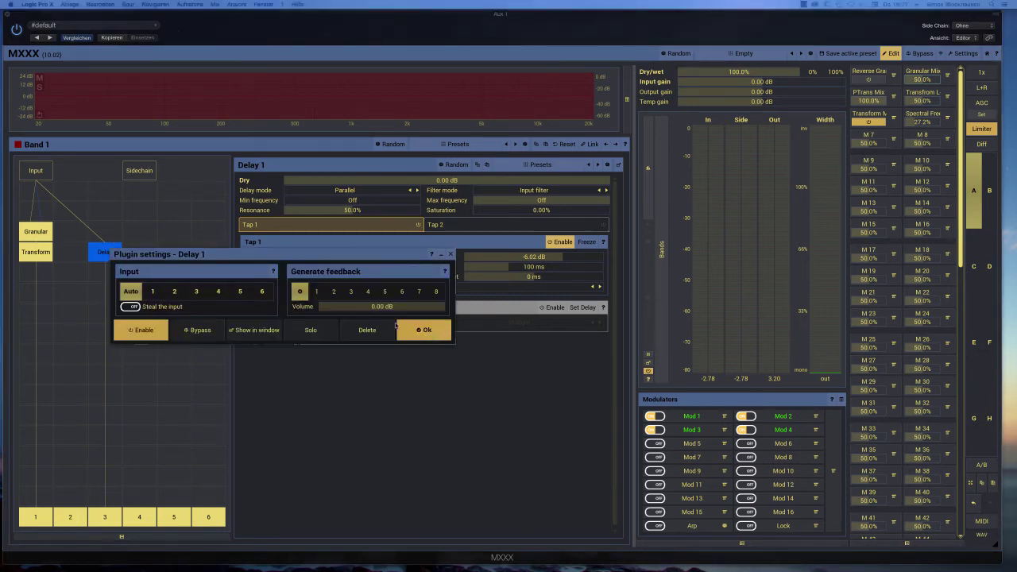
{"action": "left_click", "coordinate": [424, 330]}
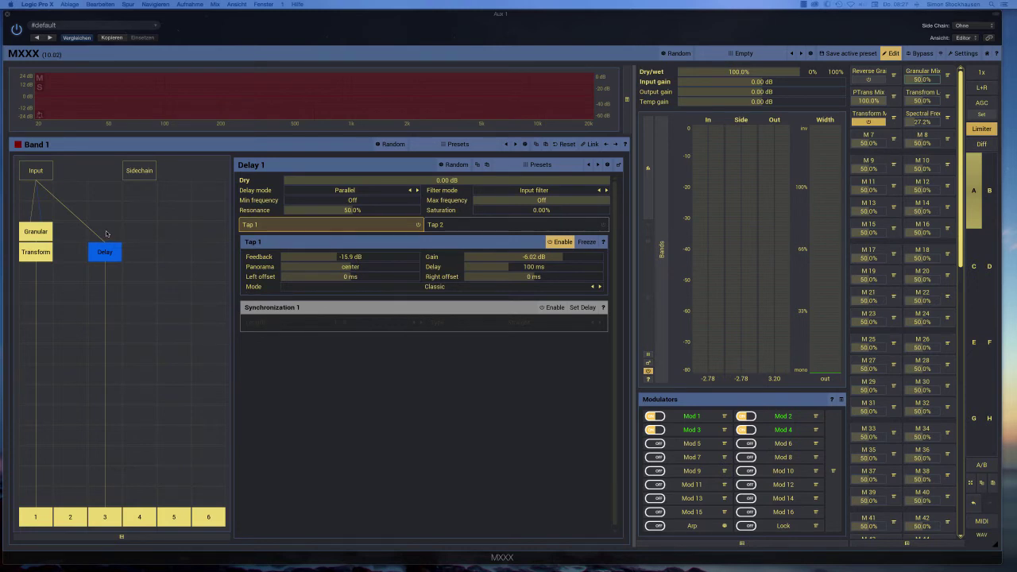
- Add a Mixer directly above the Delay in the third column and shift both modules down one slot
{"action": "double_click", "coordinate": [108, 234]}
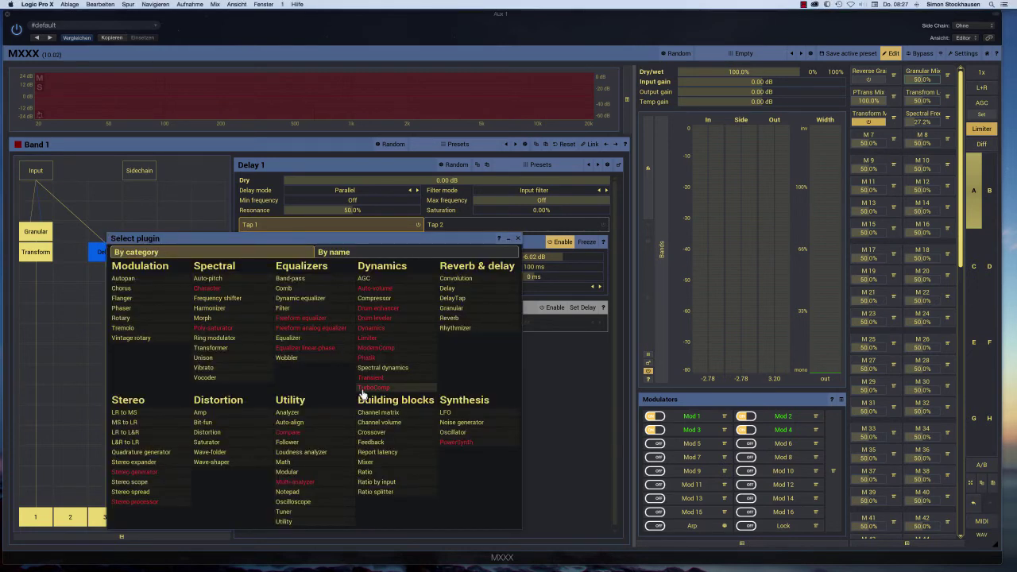
{"action": "left_click", "coordinate": [367, 462]}
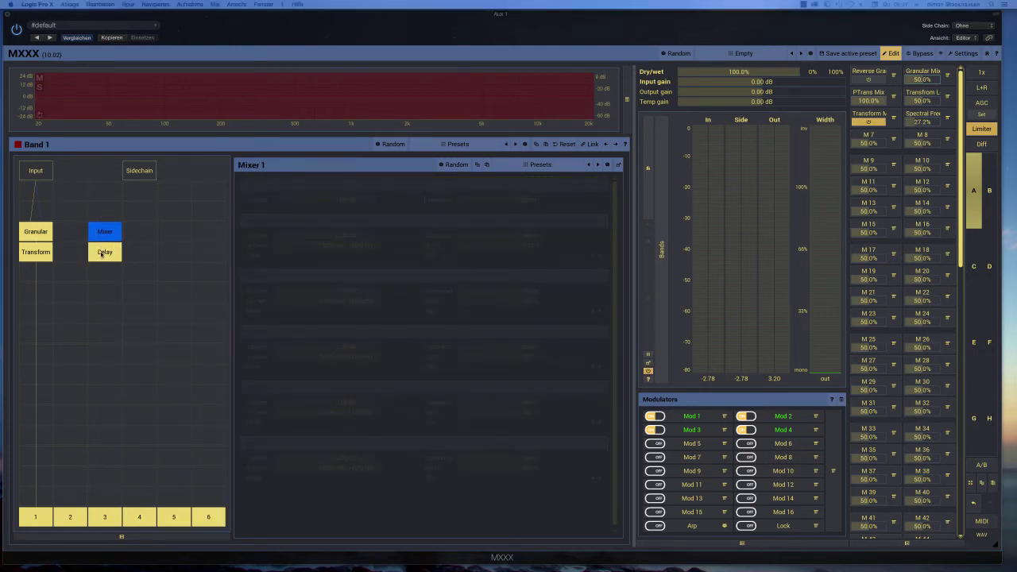
{"action": "mouse_move", "coordinate": [101, 255]}
{"action": "left_mouse_down"}
{"action": "mouse_move", "coordinate": [101, 274]}
{"action": "mouse_move", "coordinate": [107, 254]}
{"action": "left_mouse_up"}
{"action": "left_click", "coordinate": [108, 235]}
- Enable Input 1 and Input 2 in the Mixer's plugin settings so it receives the first two columns
{"action": "double_click", "coordinate": [106, 254]}
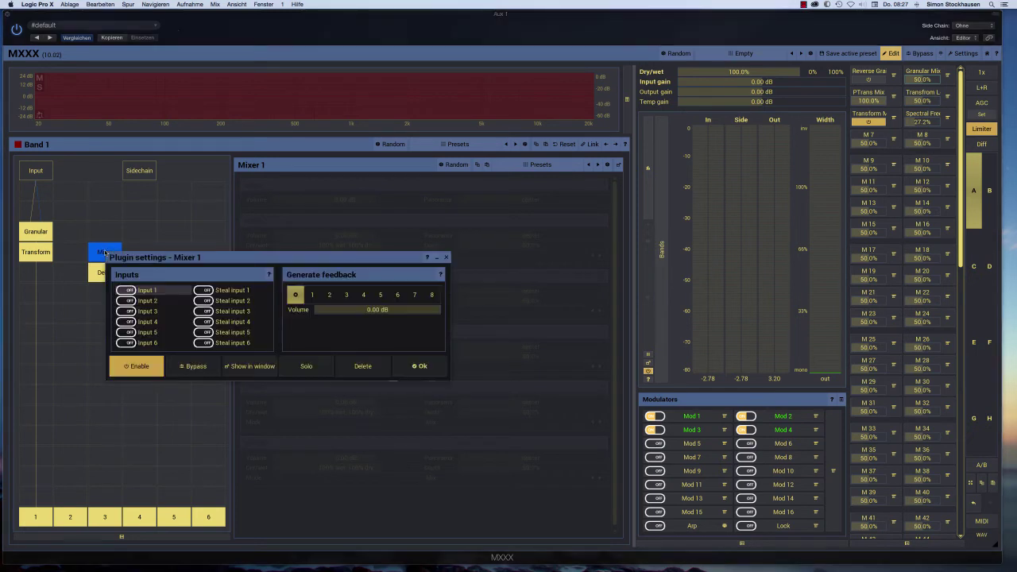
{"action": "left_click", "coordinate": [125, 290]}
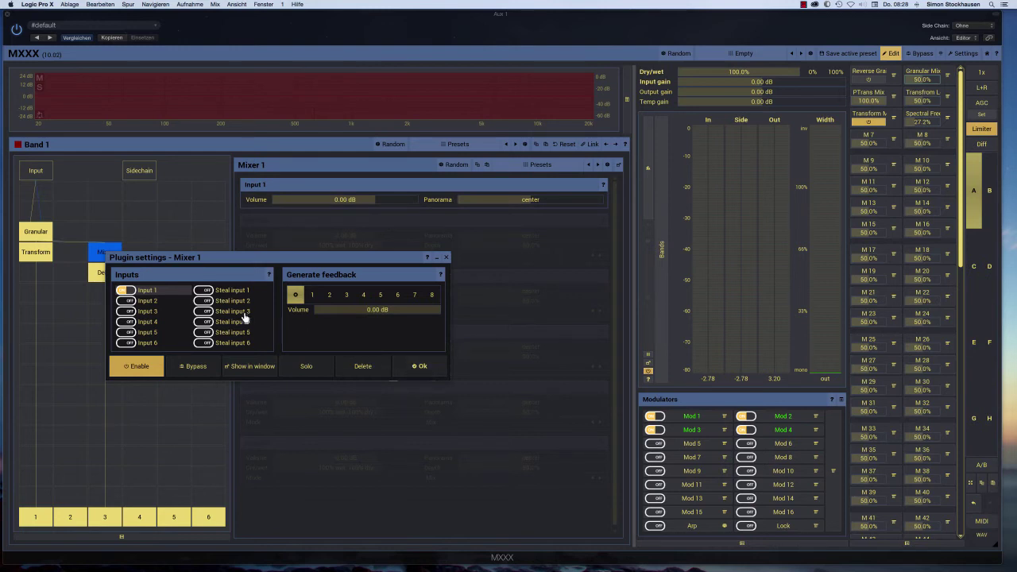
{"action": "left_click", "coordinate": [124, 301]}
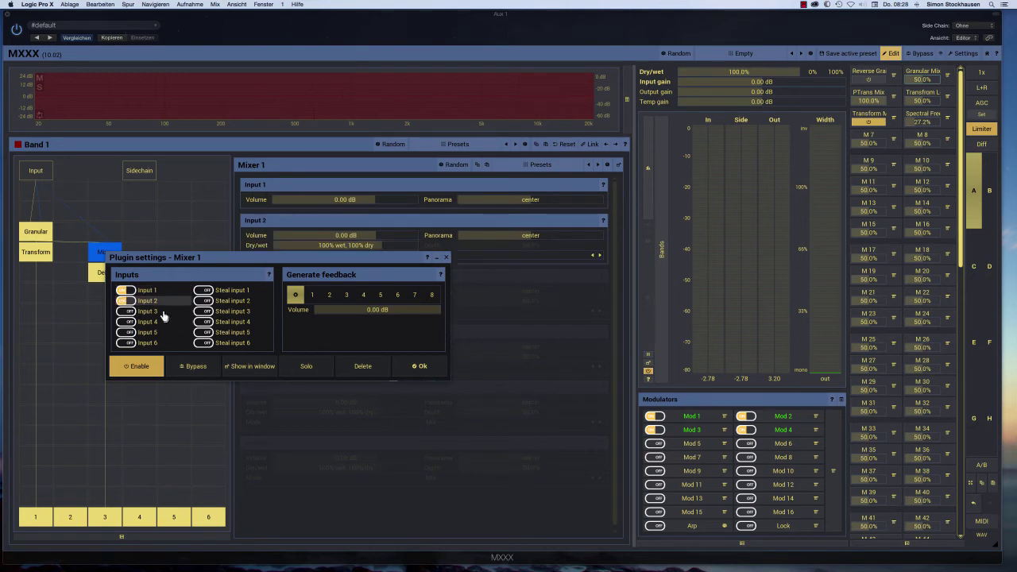
{"action": "left_click", "coordinate": [420, 367]}
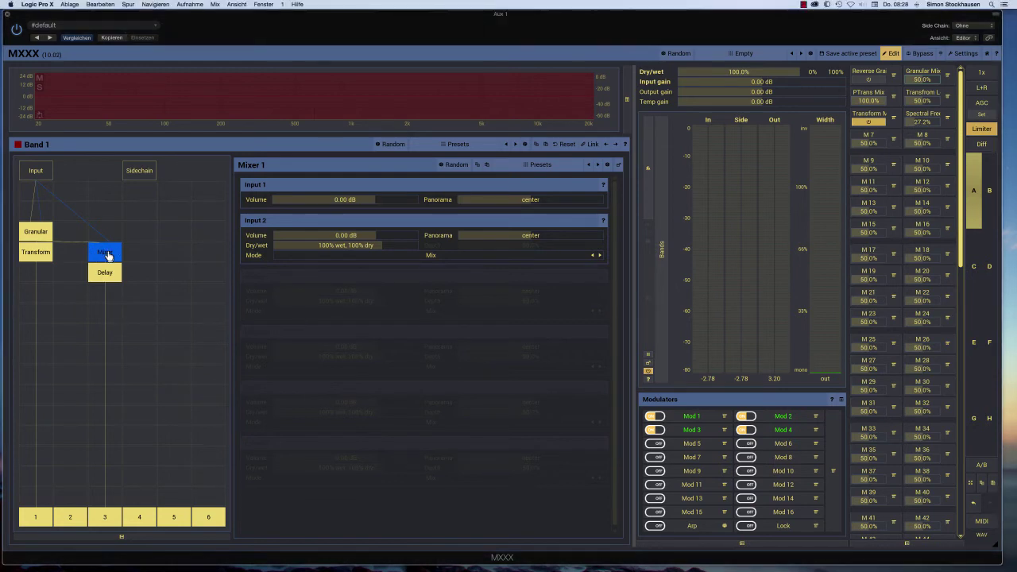
- Keep the Mixer above the Delay and set the volumes of its Input 1 and Input 2 to -3.73 dB
{"action": "left_click_drag", "start_coordinate": [108, 256], "coordinate": [108, 234]}
{"action": "left_click_drag", "start_coordinate": [108, 232], "coordinate": [111, 251]}
{"action": "double_click", "coordinate": [341, 199]}
{"action": "key", "text": "Escape"}
{"action": "left_click_drag", "start_coordinate": [341, 199], "coordinate": [341, 208]}
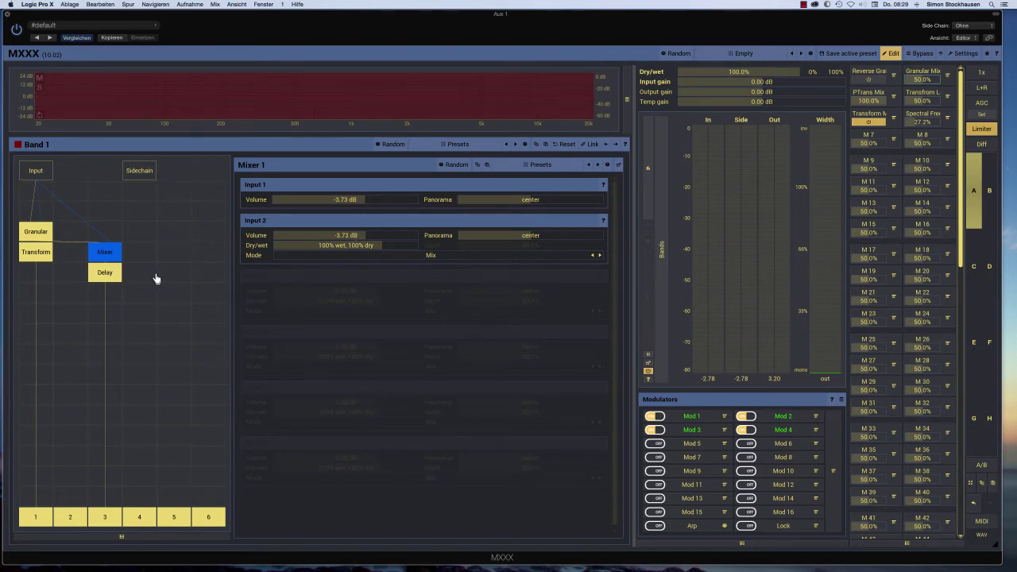
- Enable Tap 2 of the Delay and lower the Delay's Dry level to silence
{"action": "left_click", "coordinate": [109, 274]}
{"action": "left_click", "coordinate": [476, 228]}
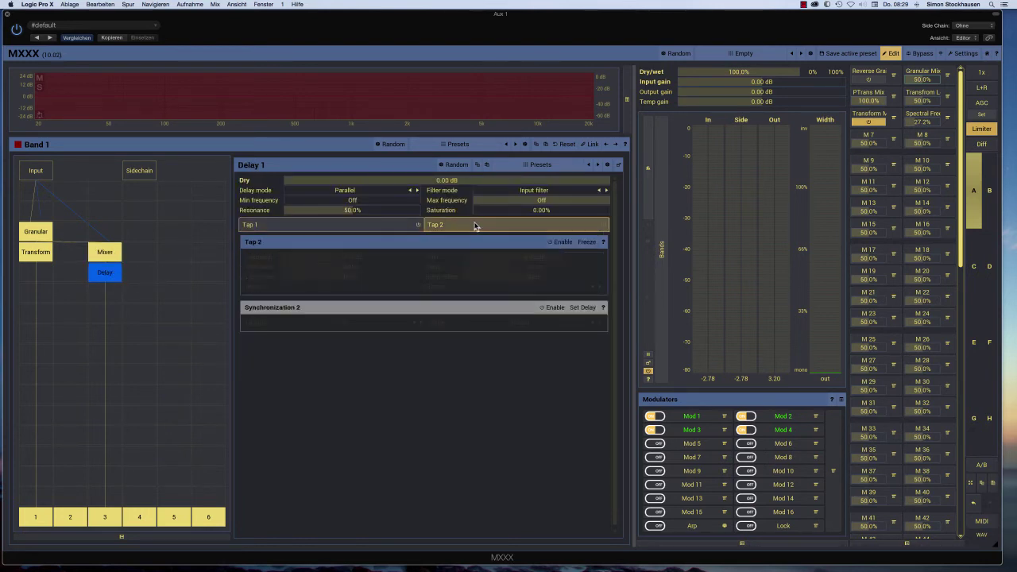
{"action": "left_click", "coordinate": [602, 225]}
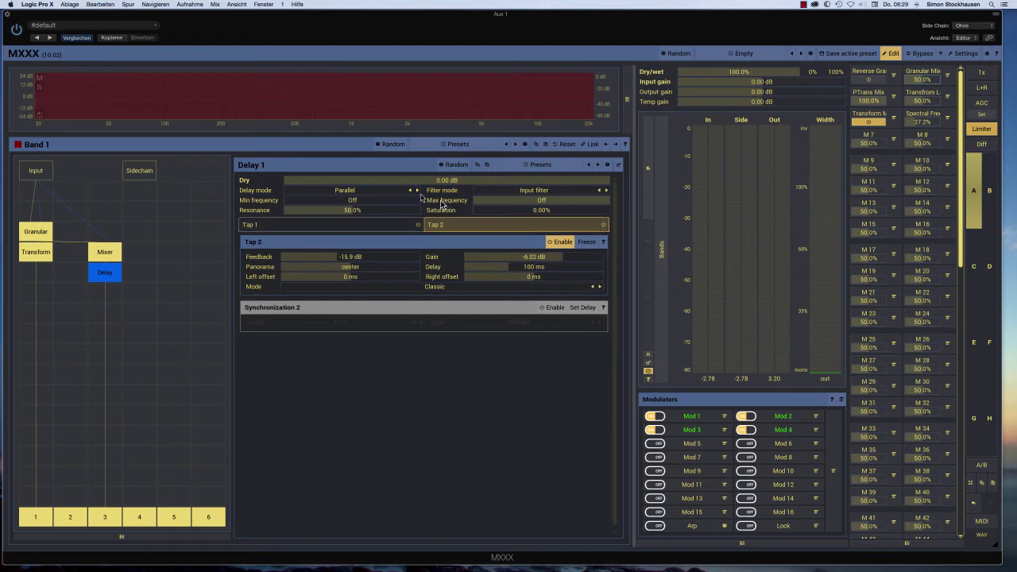
{"action": "left_click_drag", "start_coordinate": [587, 181], "coordinate": [284, 181]}
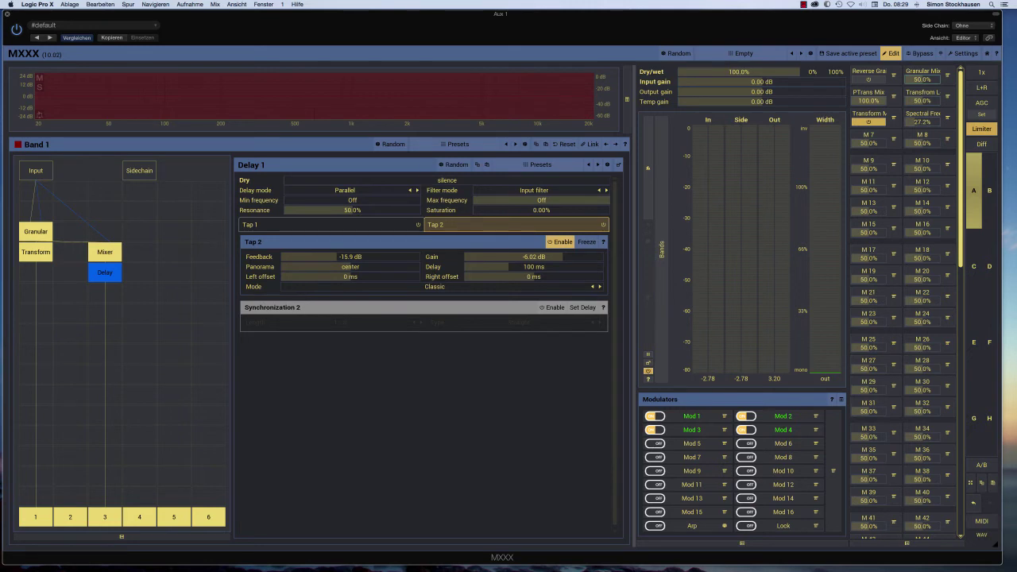
- Set the Delay's Tap 2 time to 852 ms and its Tap 1 time to 550 ms, with synchronization off
{"action": "left_click", "coordinate": [106, 252]}
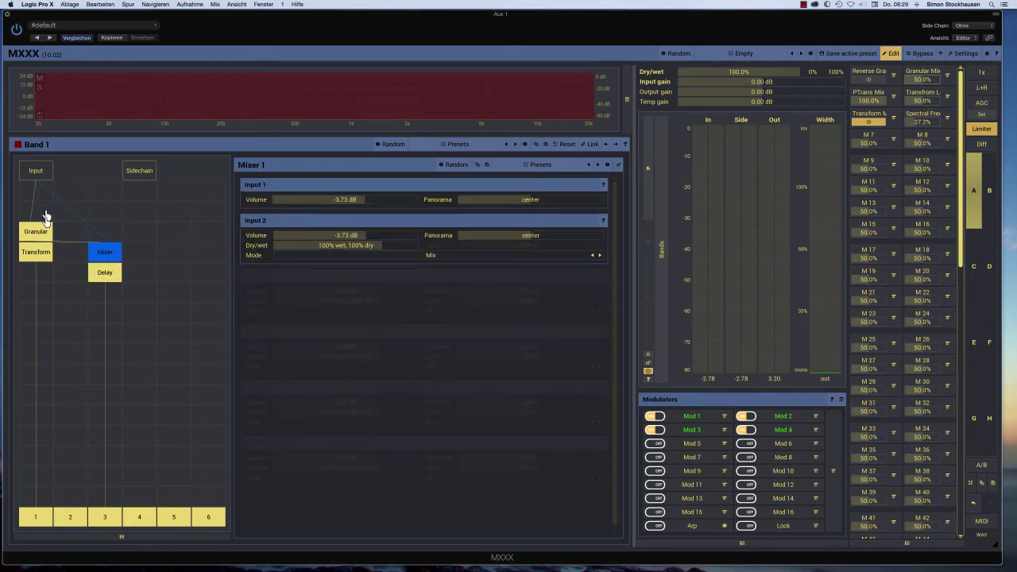
{"action": "left_click", "coordinate": [104, 274]}
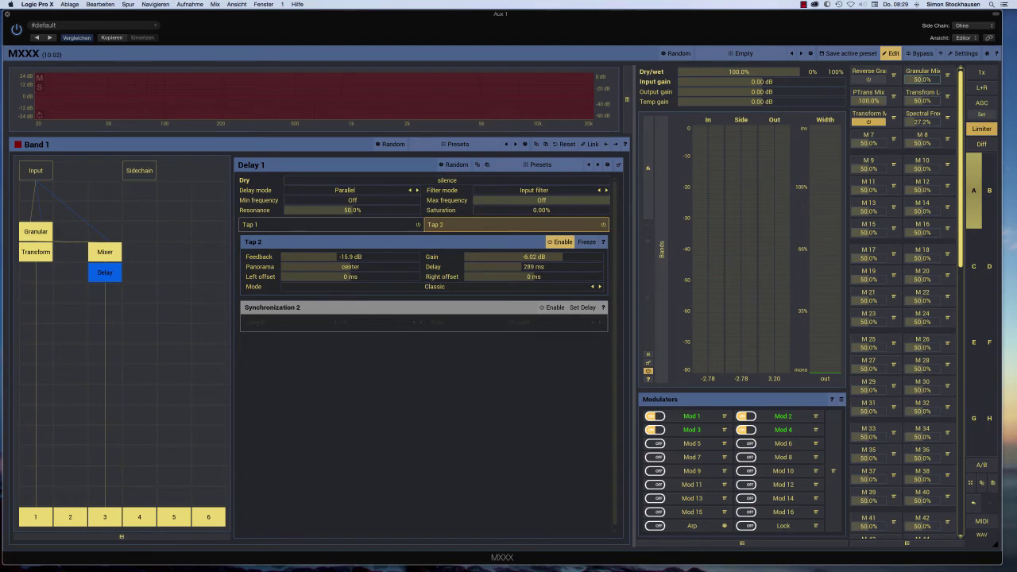
{"action": "mouse_move", "coordinate": [521, 267]}
{"action": "left_mouse_down"}
{"action": "mouse_move", "coordinate": [548, 266]}
{"action": "mouse_move", "coordinate": [525, 266]}
{"action": "left_mouse_up"}
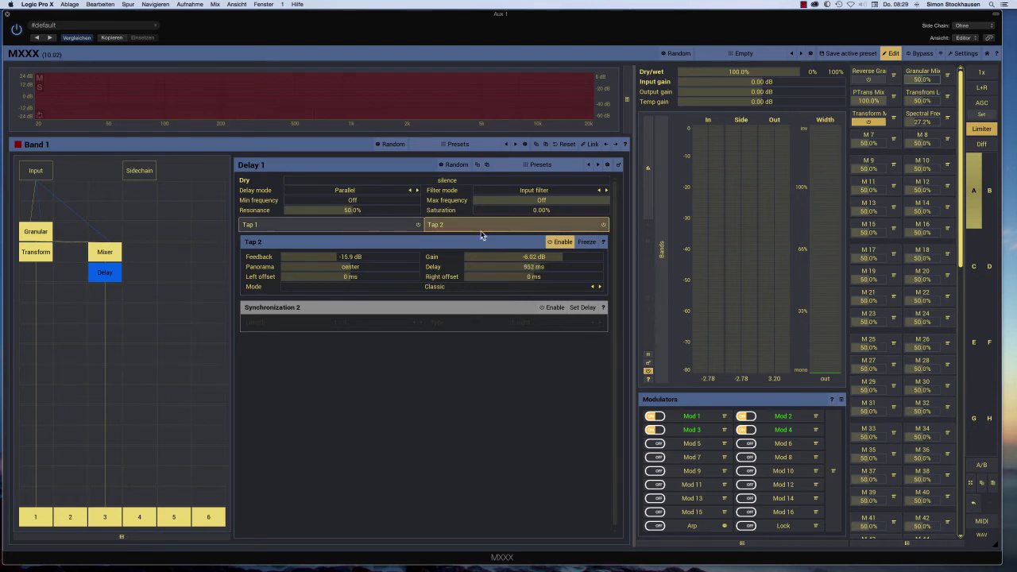
{"action": "left_click", "coordinate": [337, 226]}
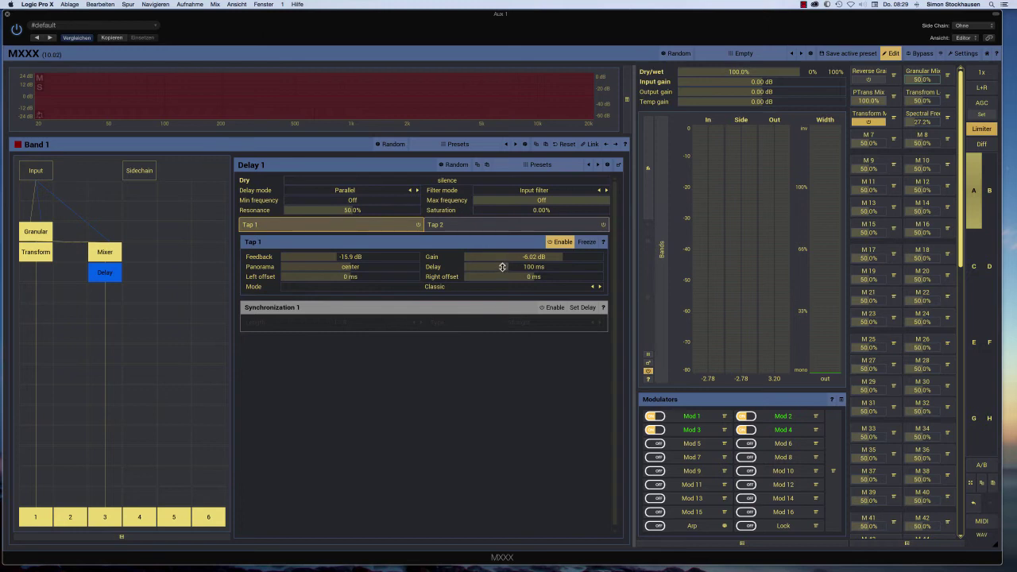
{"action": "left_click_drag", "start_coordinate": [502, 266], "coordinate": [512, 267]}
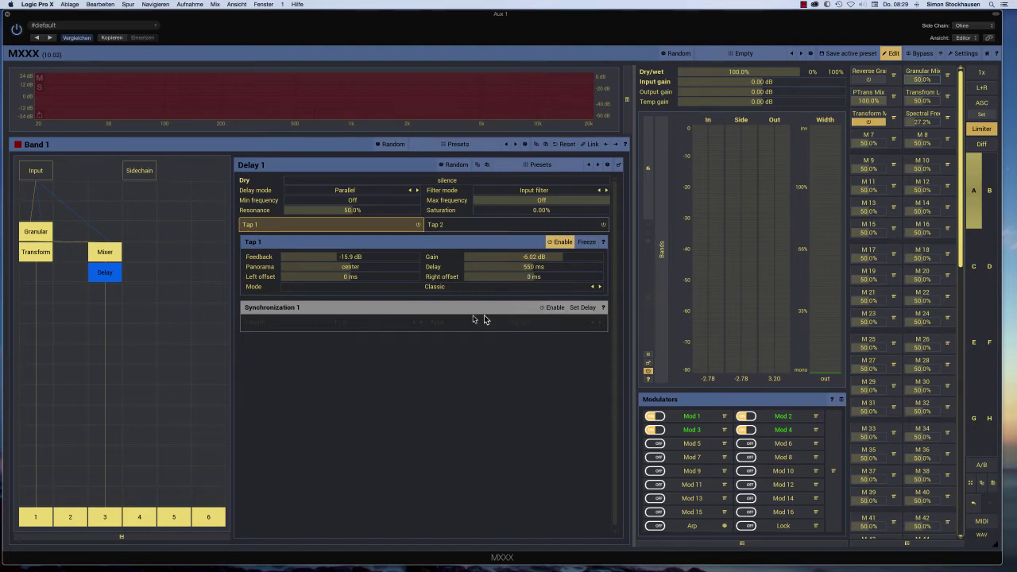
{"action": "left_click", "coordinate": [542, 309]}
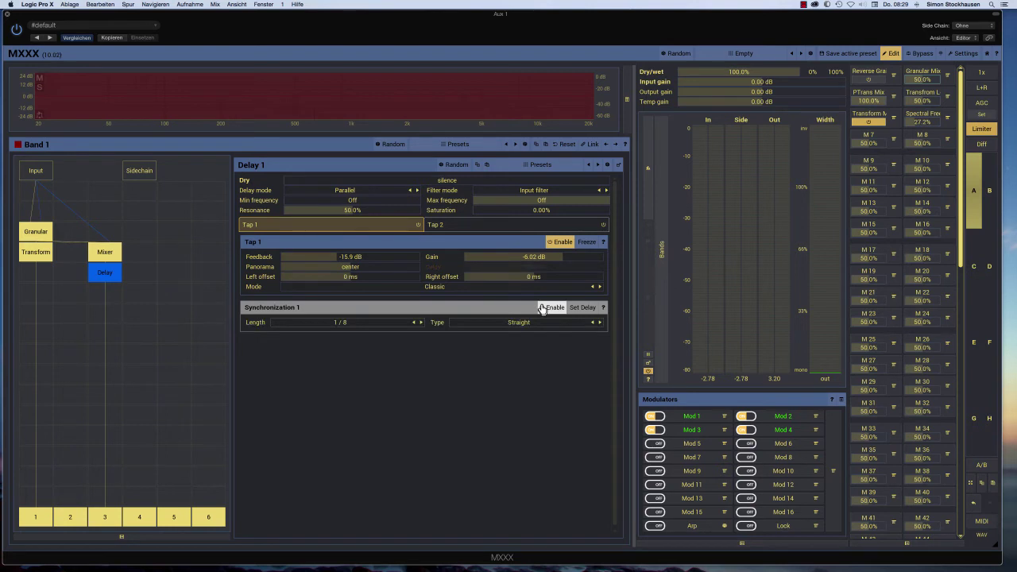
{"action": "left_click", "coordinate": [542, 309]}
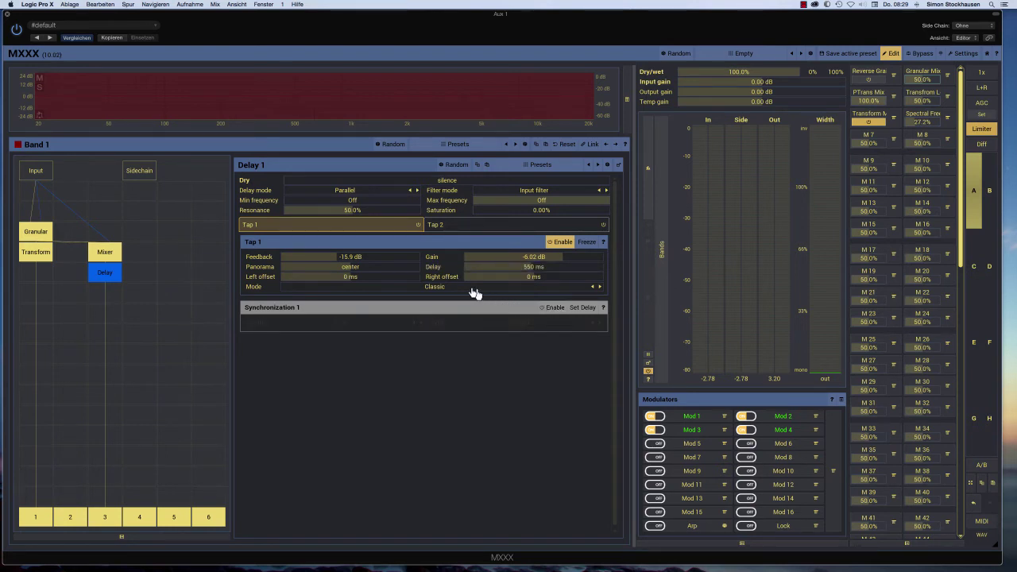
- Set the Mode of both Tap 1 and Tap 2 of the Delay to Default
{"action": "left_click", "coordinate": [447, 288]}
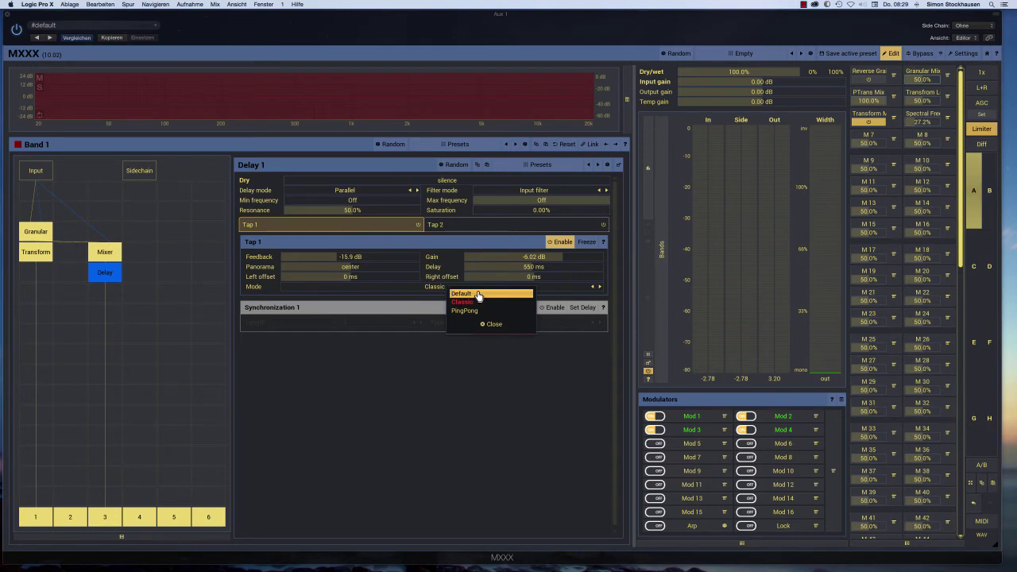
{"action": "left_click", "coordinate": [478, 294]}
{"action": "left_click", "coordinate": [494, 223]}
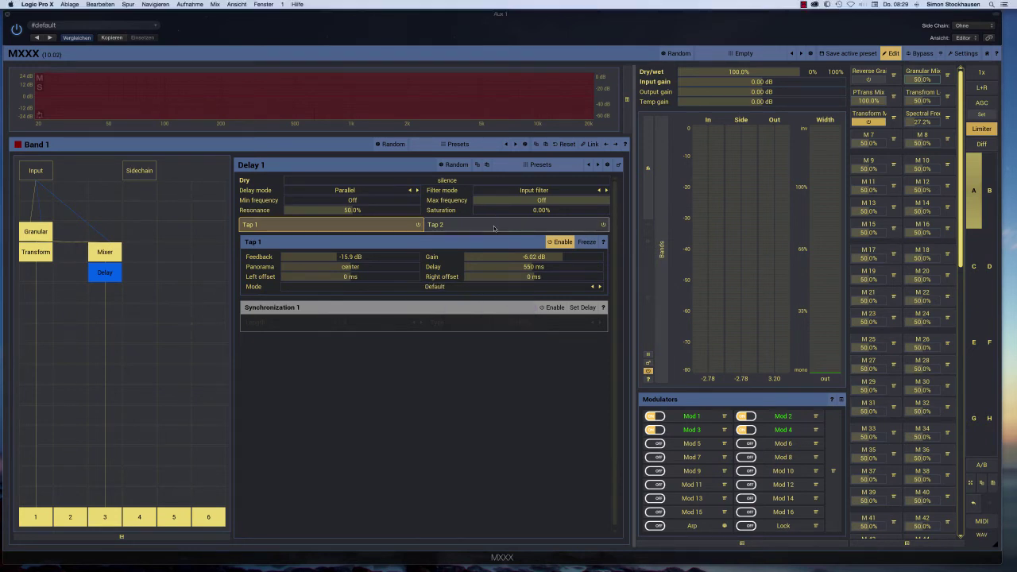
{"action": "left_click", "coordinate": [448, 293]}
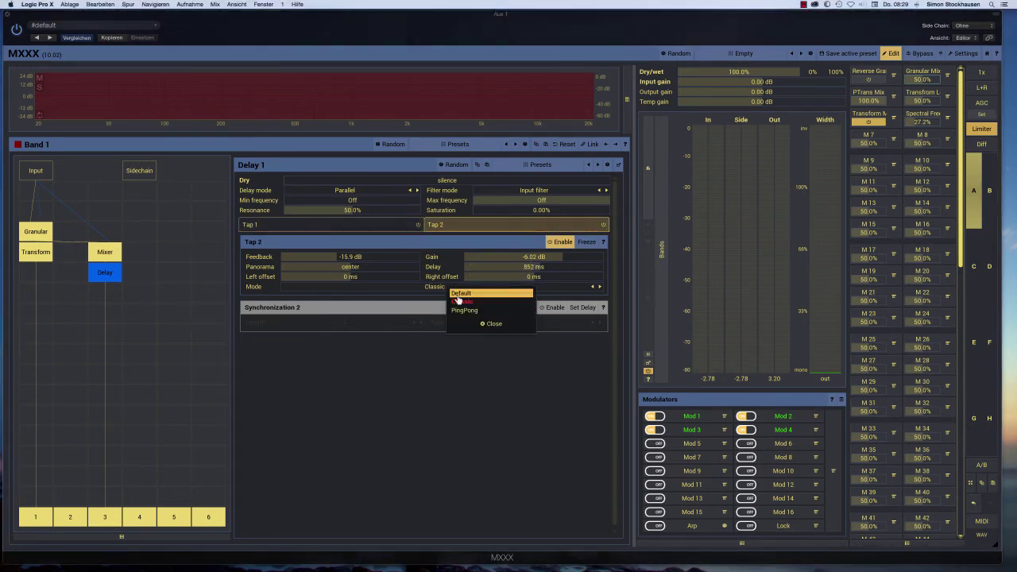
{"action": "left_click", "coordinate": [468, 294]}
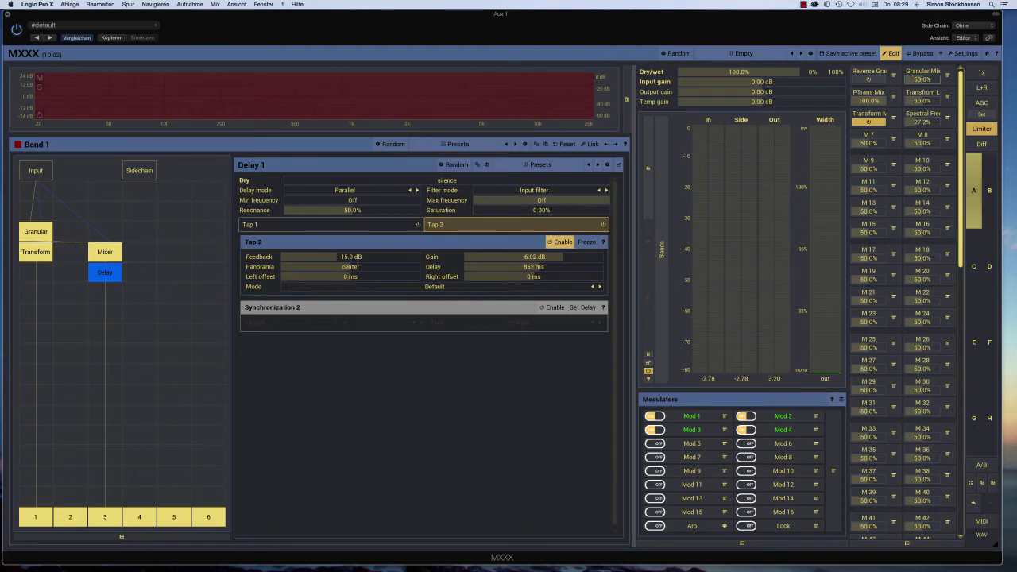
- Set the Delay to Feedback filter with Min frequency 93.98 Hz, Max frequency 7397 Hz, Resonance 41.6% and Saturation 28.8%
{"action": "left_click_drag", "start_coordinate": [541, 210], "coordinate": [541, 195]}
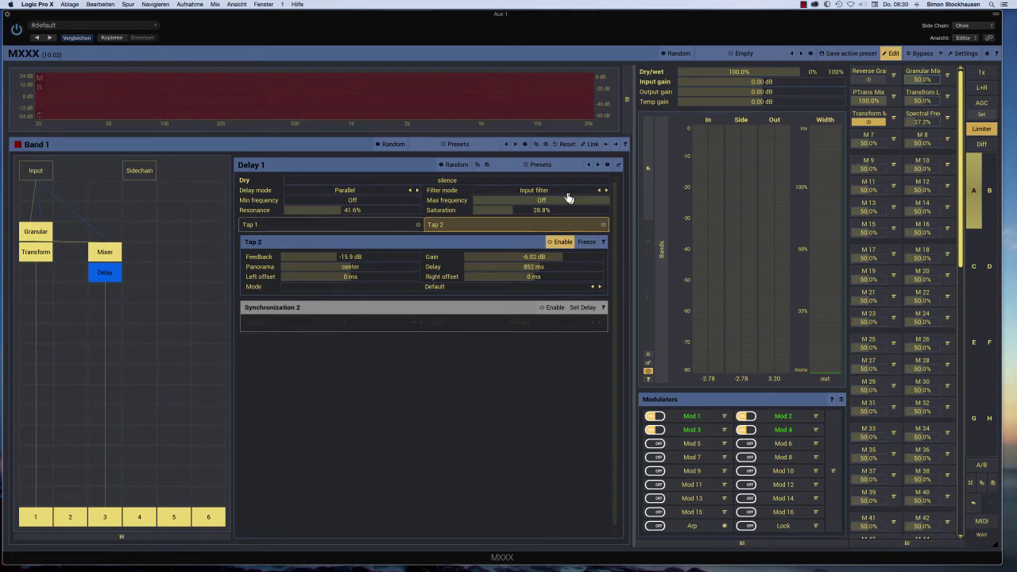
{"action": "left_click", "coordinate": [559, 191]}
{"action": "left_click", "coordinate": [595, 205]}
{"action": "left_click_drag", "start_coordinate": [588, 203], "coordinate": [588, 208]}
{"action": "left_click_drag", "start_coordinate": [408, 200], "coordinate": [408, 190]}
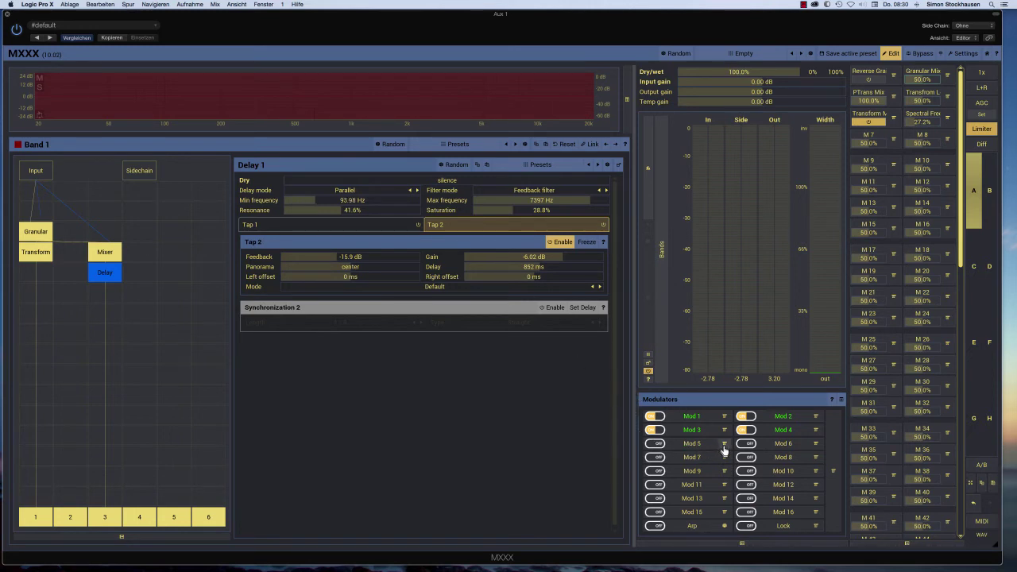
- Clear and learn Modulator 5 on the Delay times, ranging Tap 1 over 418–852 ms and Tap 2 over 852–1405 ms
{"action": "left_click", "coordinate": [295, 225]}
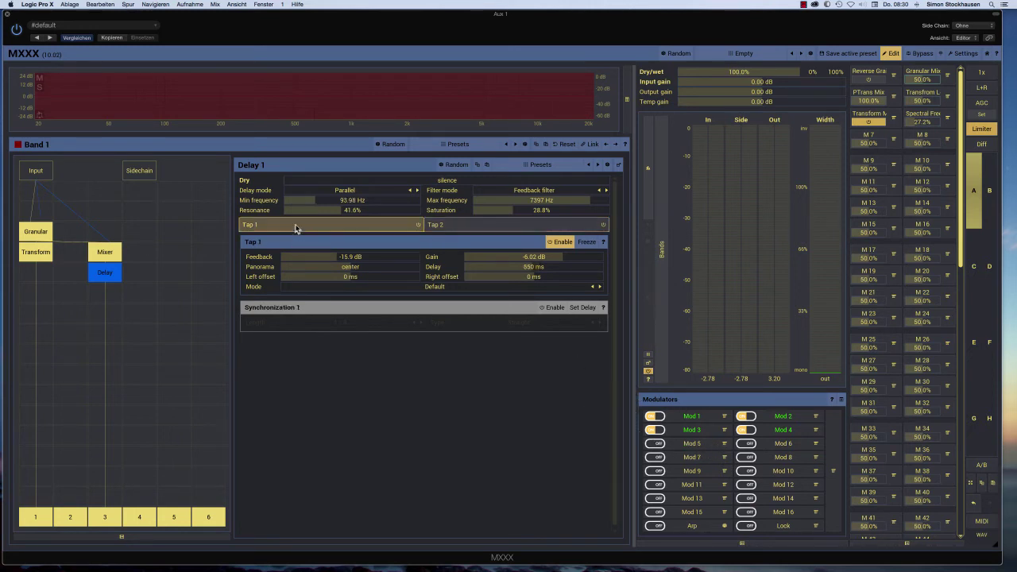
{"action": "left_click", "coordinate": [725, 445]}
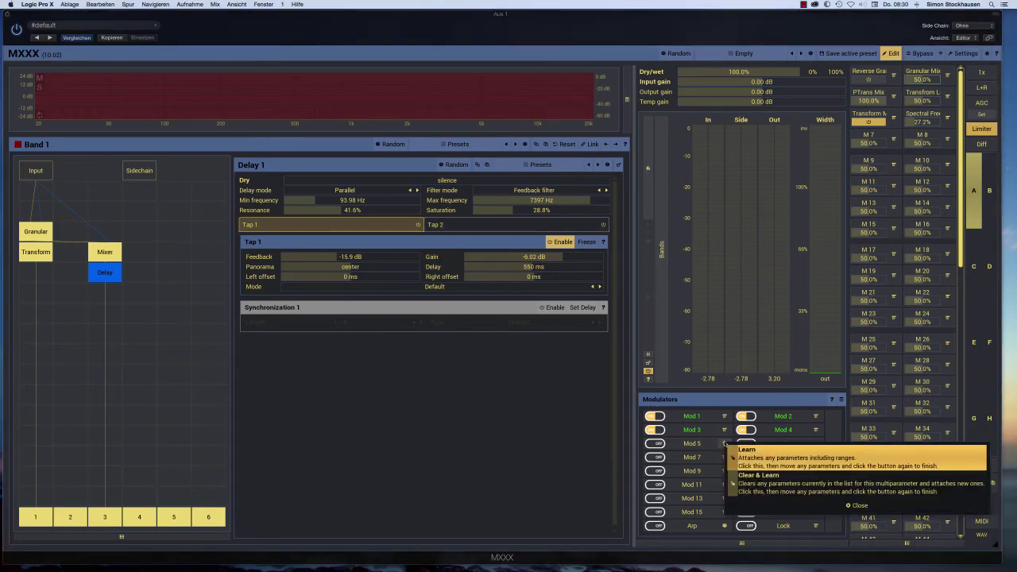
{"action": "left_click", "coordinate": [756, 482]}
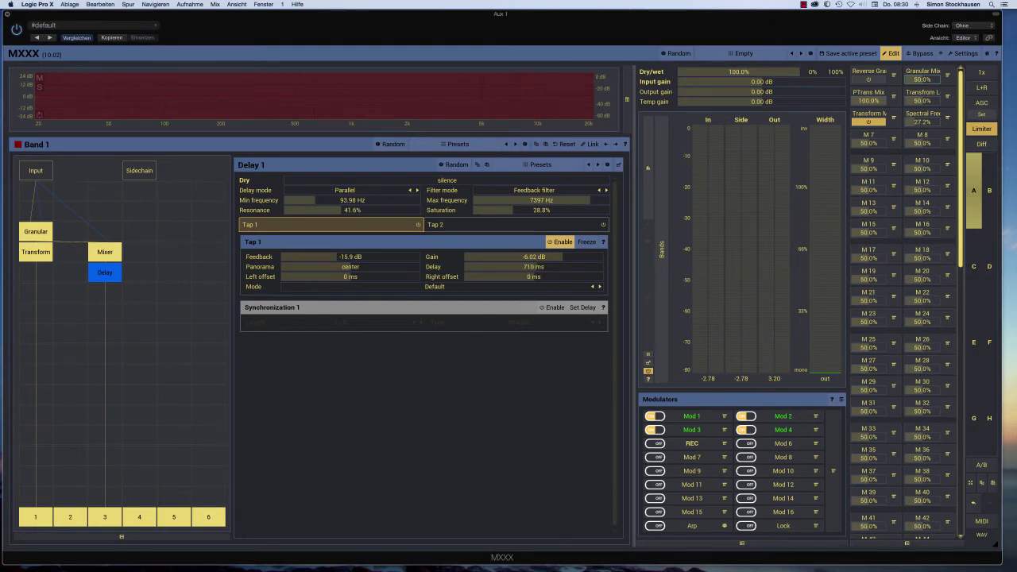
{"action": "left_click", "coordinate": [498, 226]}
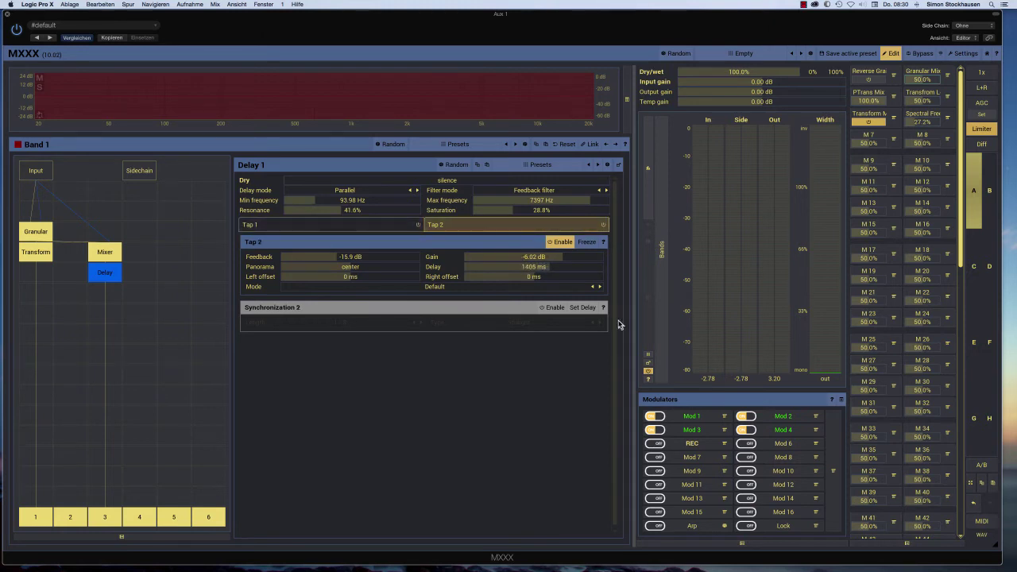
{"action": "left_click", "coordinate": [693, 445]}
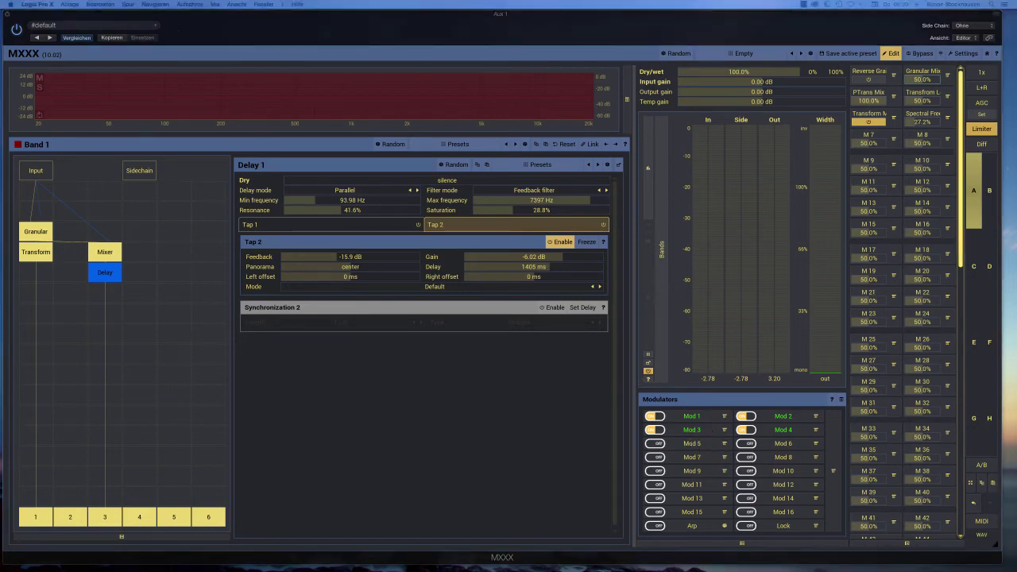
- Give Modulator 5 a Noise main shape with 25.6% smoothness and a rate of 0.0832 Hz
{"action": "left_click_drag", "start_coordinate": [1016, 151], "coordinate": [289, 122]}
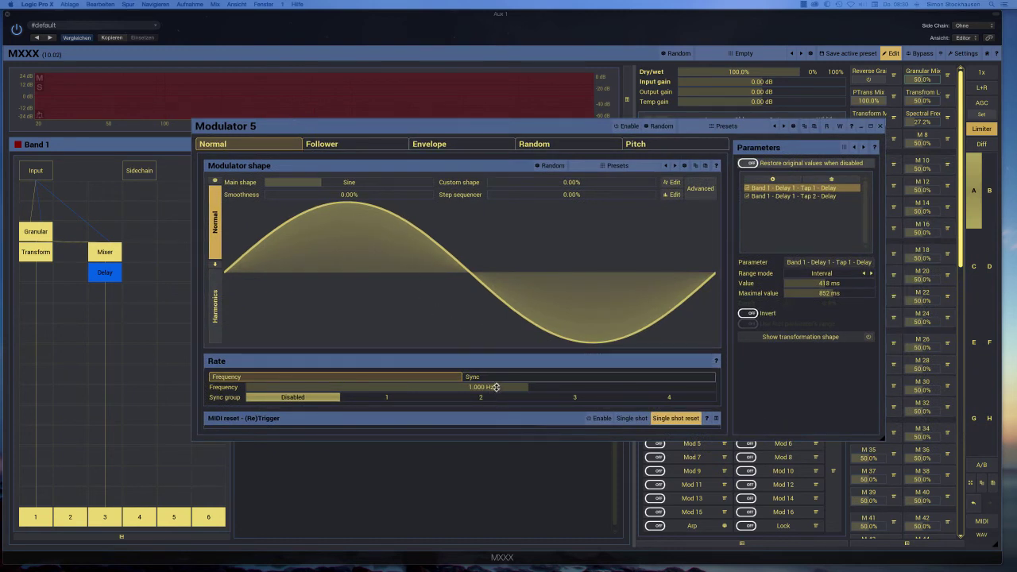
{"action": "mouse_move", "coordinate": [498, 388]}
{"action": "left_mouse_down"}
{"action": "mouse_move", "coordinate": [493, 396]}
{"action": "mouse_move", "coordinate": [501, 388]}
{"action": "left_mouse_up"}
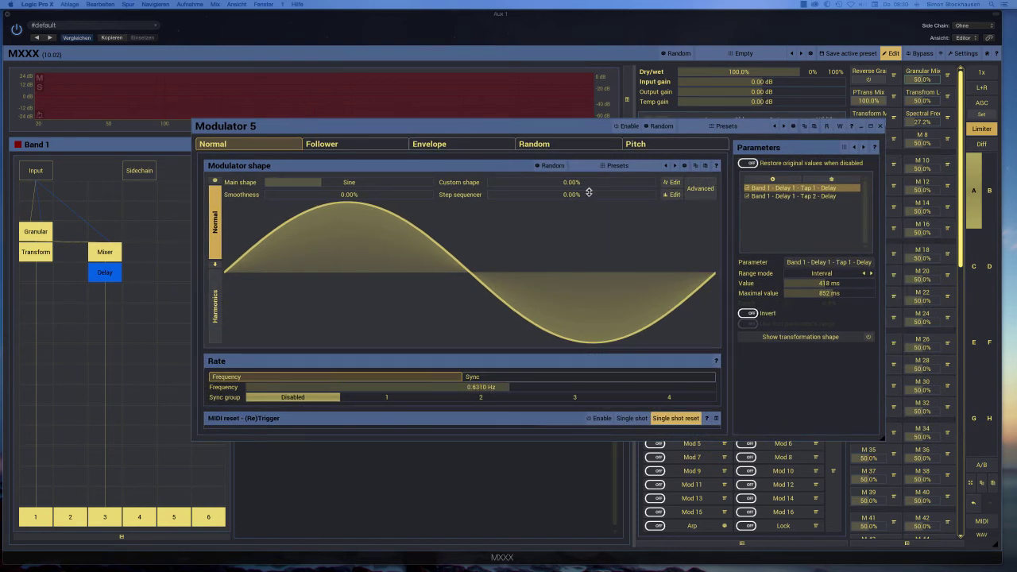
{"action": "right_click", "coordinate": [370, 184]}
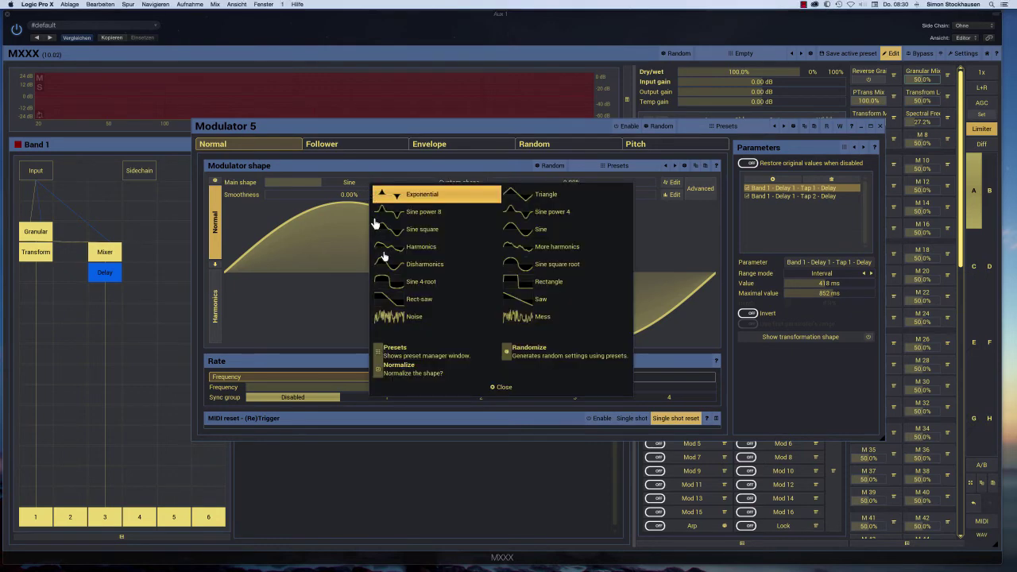
{"action": "left_click", "coordinate": [407, 318]}
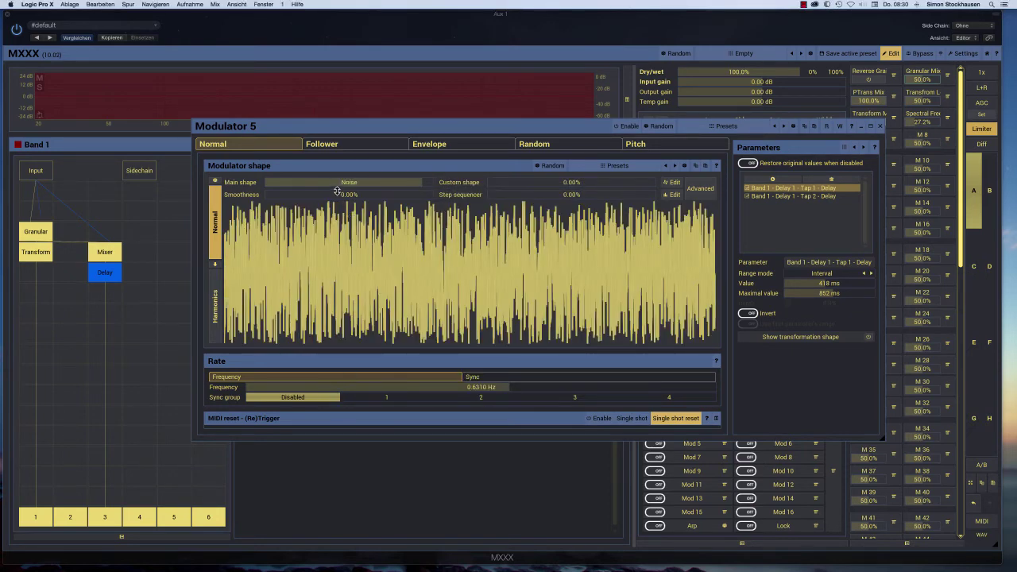
{"action": "left_click_drag", "start_coordinate": [336, 191], "coordinate": [337, 168]}
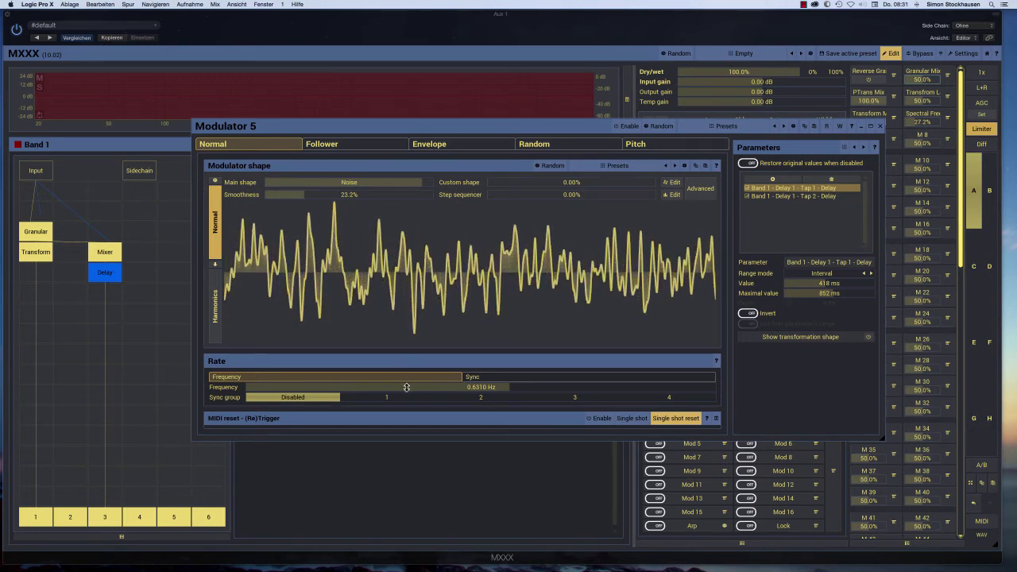
{"action": "left_click_drag", "start_coordinate": [406, 387], "coordinate": [406, 397]}
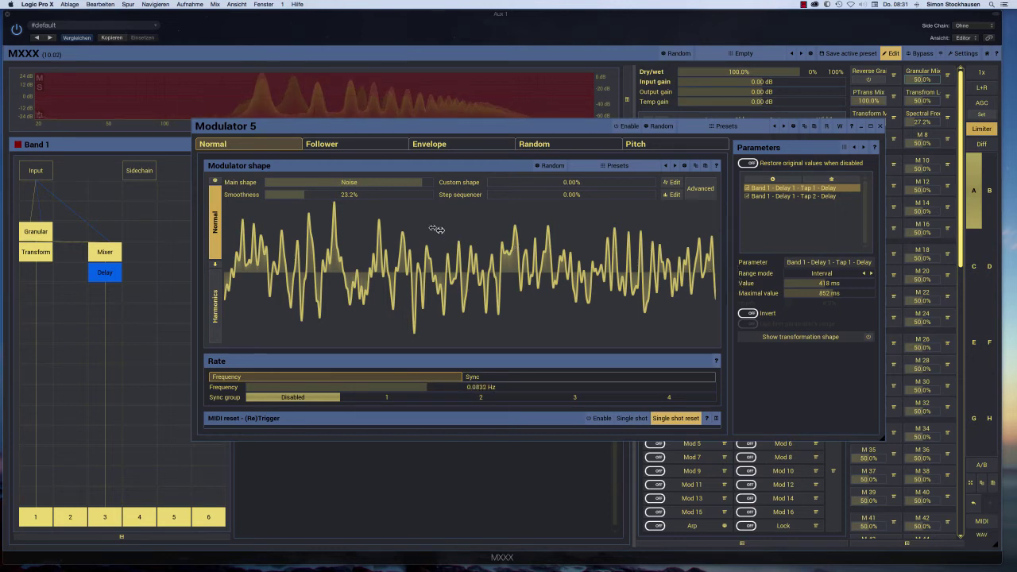
{"action": "left_click_drag", "start_coordinate": [365, 195], "coordinate": [365, 190]}
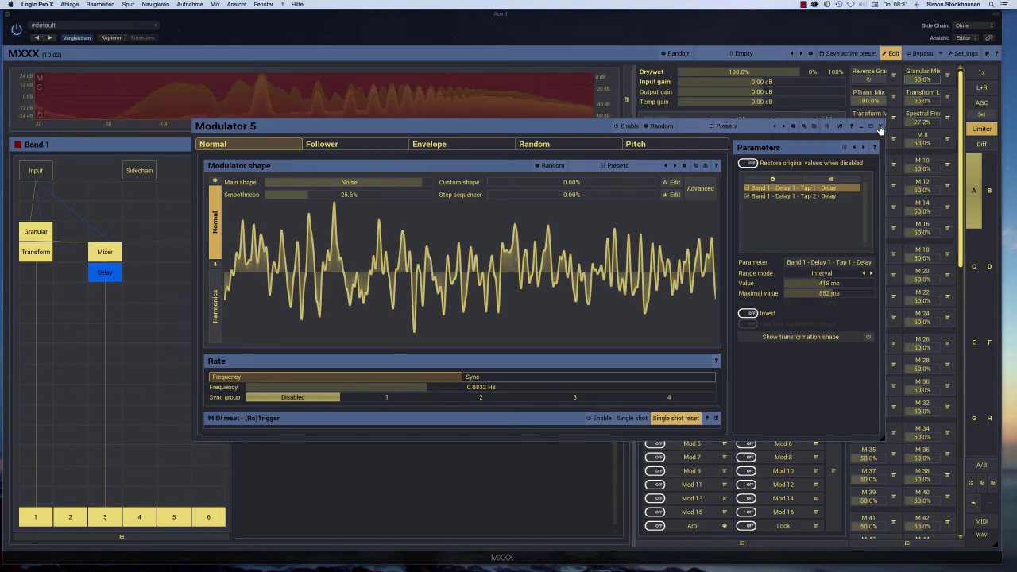
{"action": "left_click", "coordinate": [879, 126]}
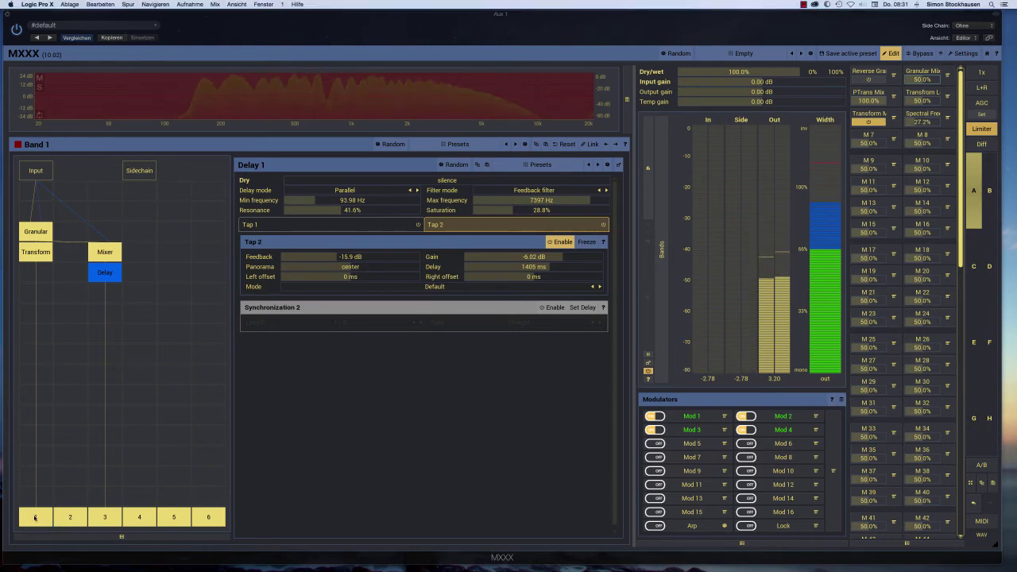
- Disable band outputs 1 and 2 to isolate the Delay branch, and enable Modulator 5
{"action": "left_click", "coordinate": [43, 521]}
{"action": "left_click", "coordinate": [71, 520]}
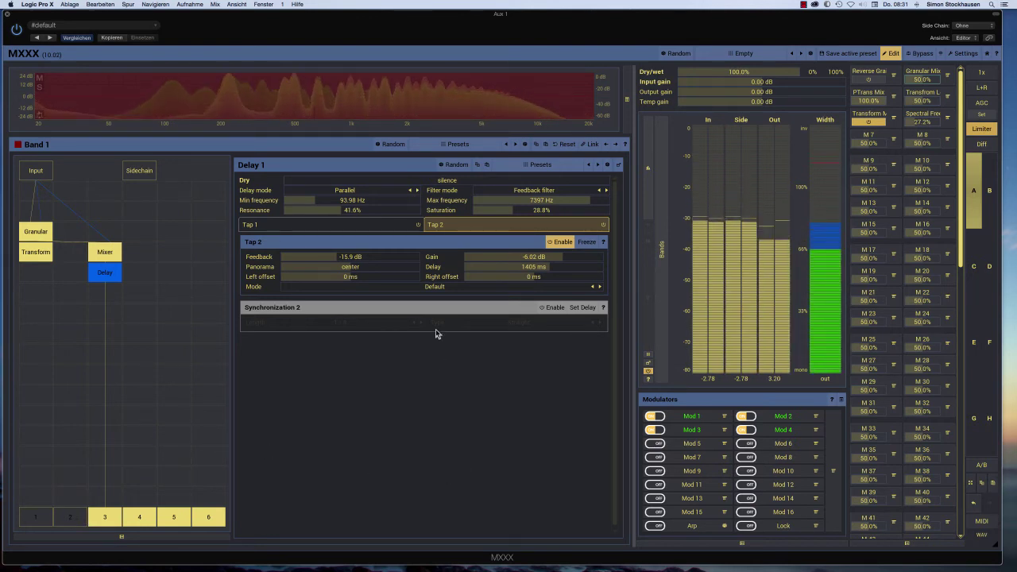
{"action": "left_click", "coordinate": [652, 444]}
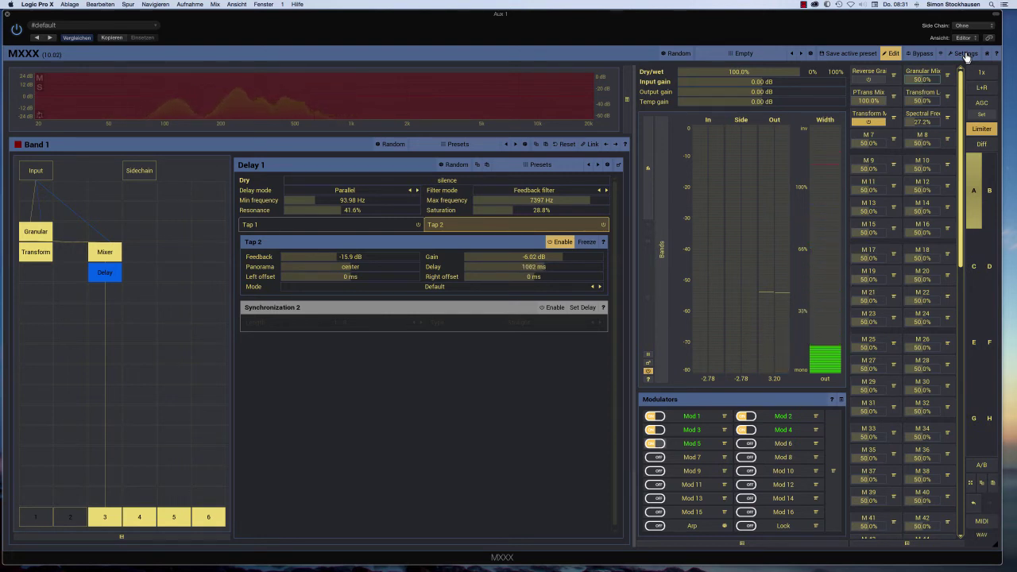
- Set smart interpolation to Normal for both normal use and rendering in the plug-in's settings
{"action": "left_click", "coordinate": [965, 54]}
{"action": "left_click", "coordinate": [435, 337]}
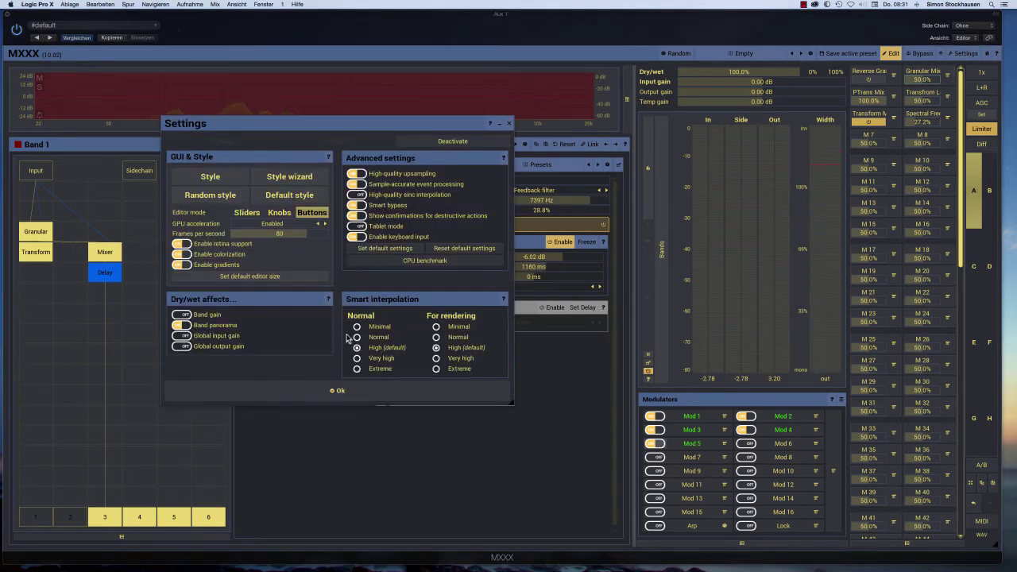
{"action": "left_click", "coordinate": [356, 336]}
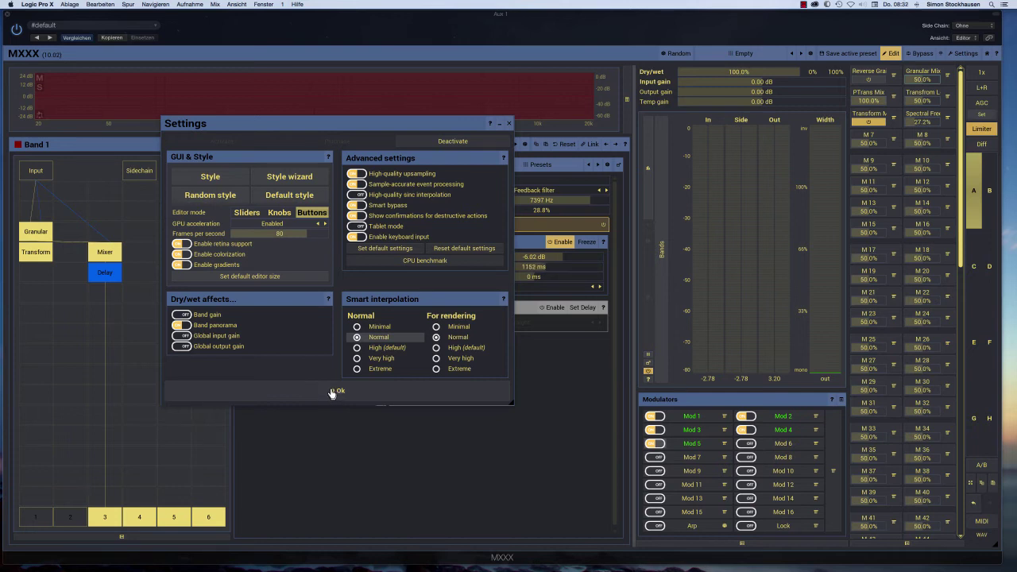
{"action": "left_click", "coordinate": [334, 391]}
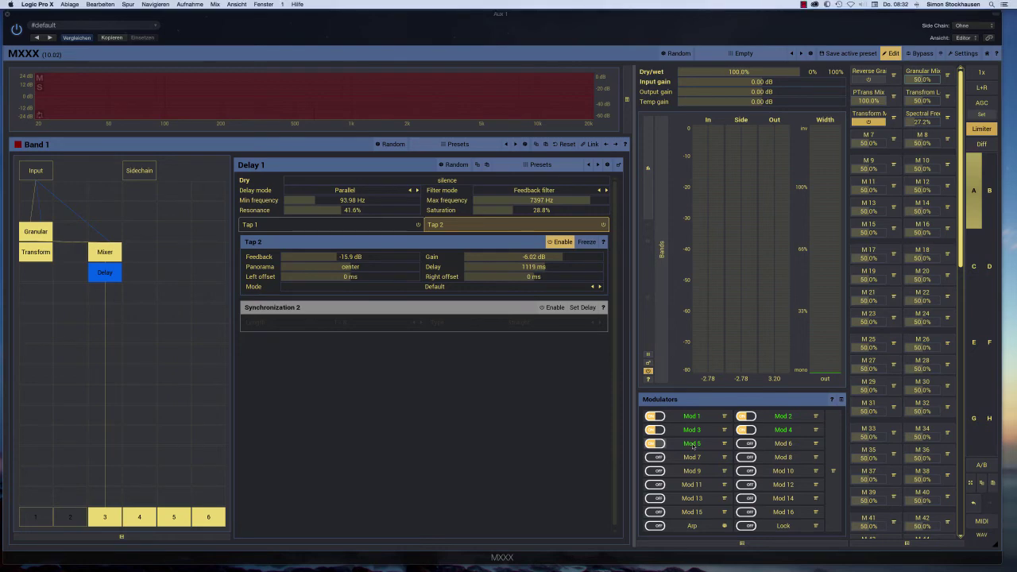
- Set the maximal value of Modulator 5's Tap 1 Delay parameter to 600 ms
{"action": "left_click", "coordinate": [692, 444]}
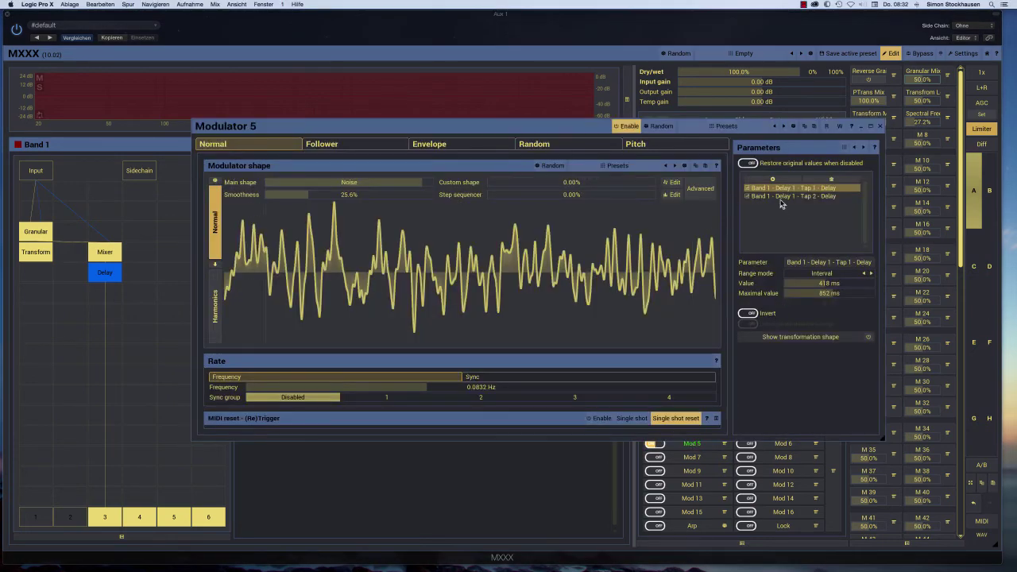
{"action": "left_click", "coordinate": [834, 293]}
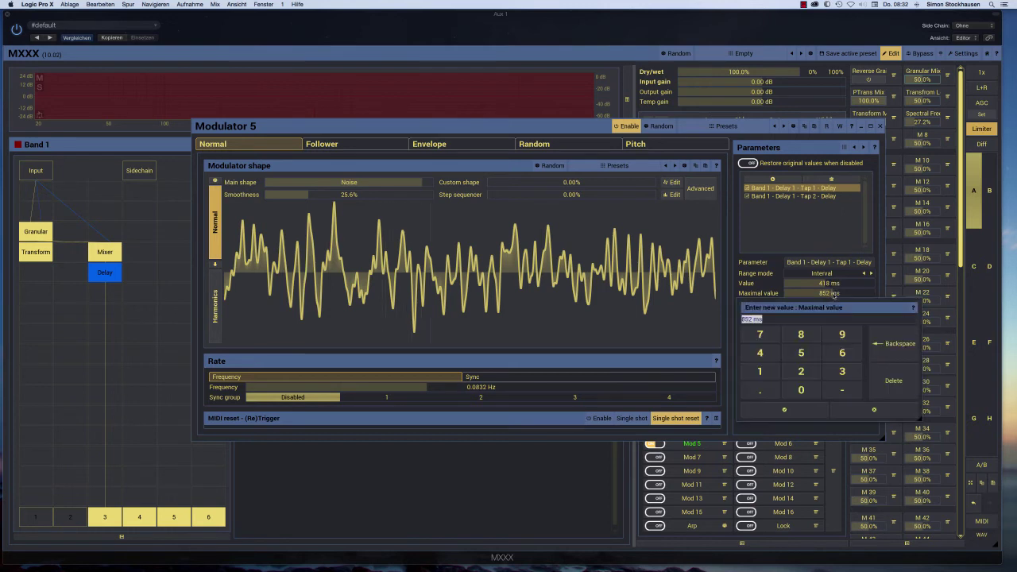
{"action": "left_click", "coordinate": [834, 292]}
{"action": "left_click", "coordinate": [833, 294]}
{"action": "type", "text": "600"}
{"action": "key", "text": "Return"}
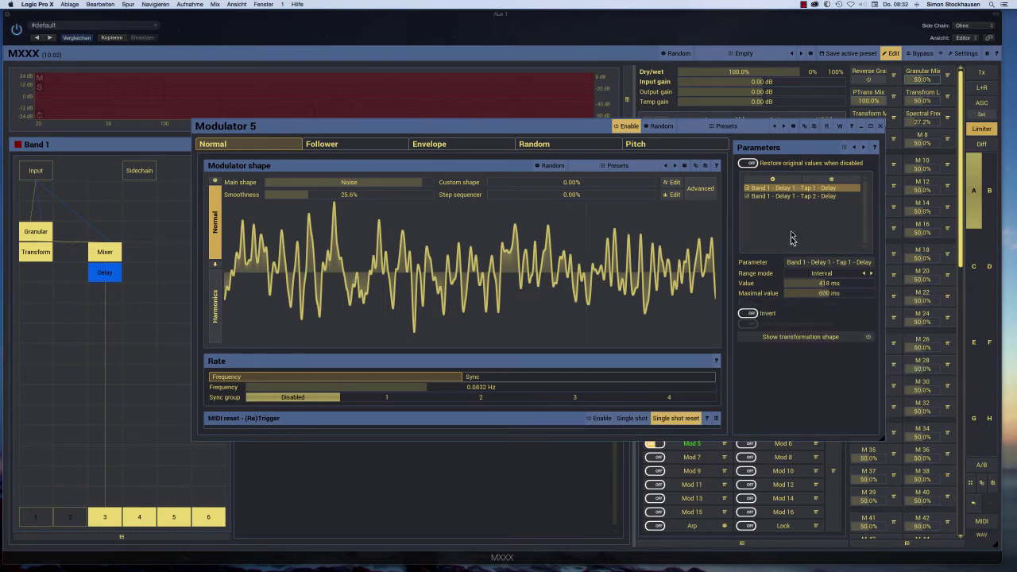
- Set the maximal value of Modulator 5's Tap 2 Delay parameter to 1200 ms and slow the modulator to 0.0100 Hz
{"action": "left_click", "coordinate": [795, 197]}
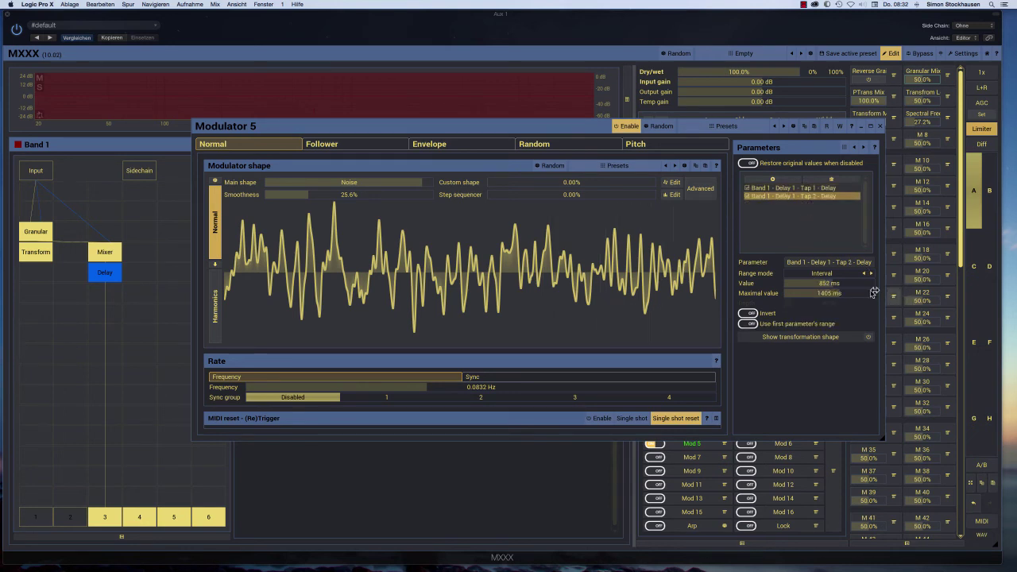
{"action": "left_click", "coordinate": [840, 294]}
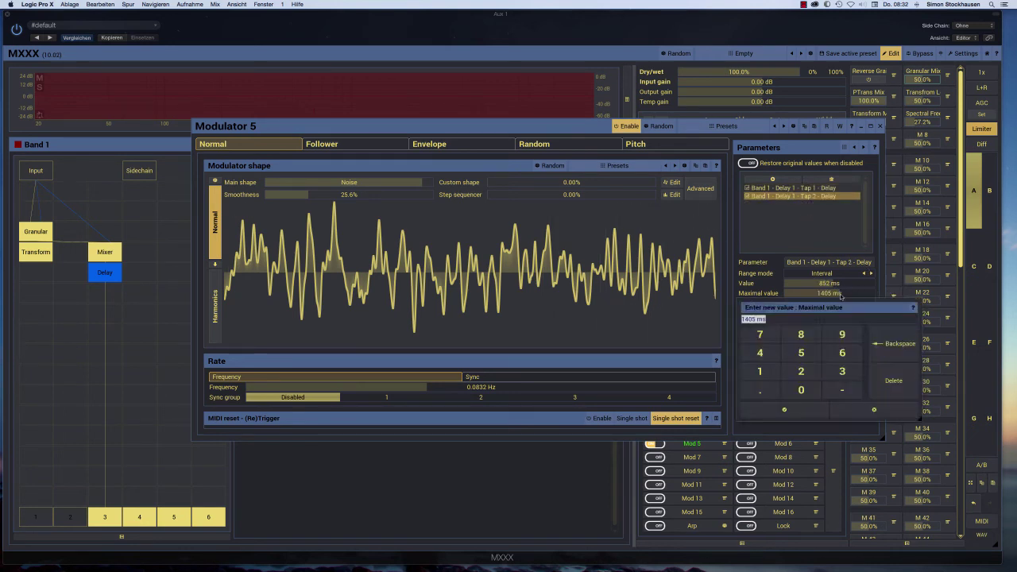
{"action": "type", "text": "1200"}
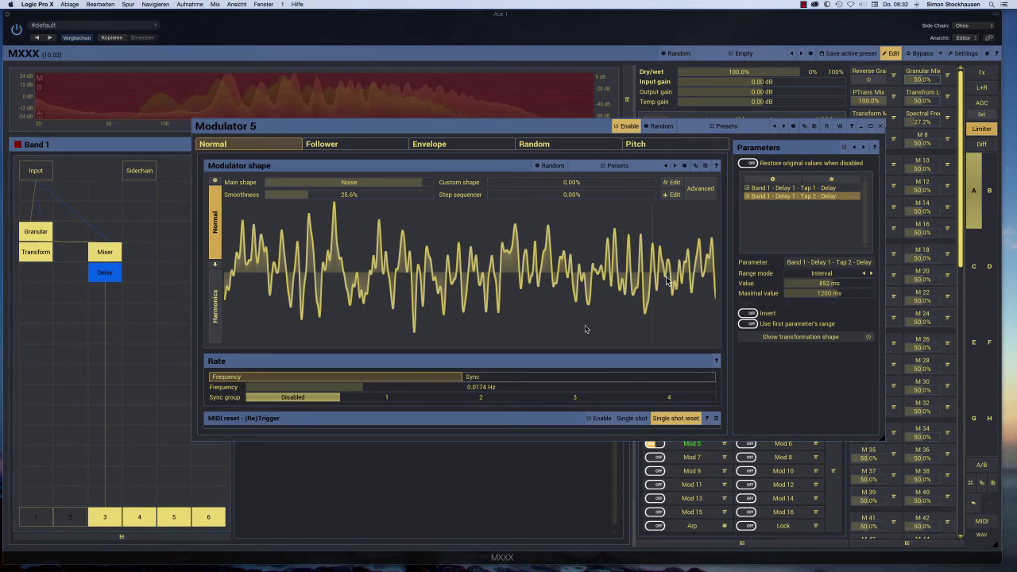
{"action": "left_click_drag", "start_coordinate": [344, 386], "coordinate": [340, 387]}
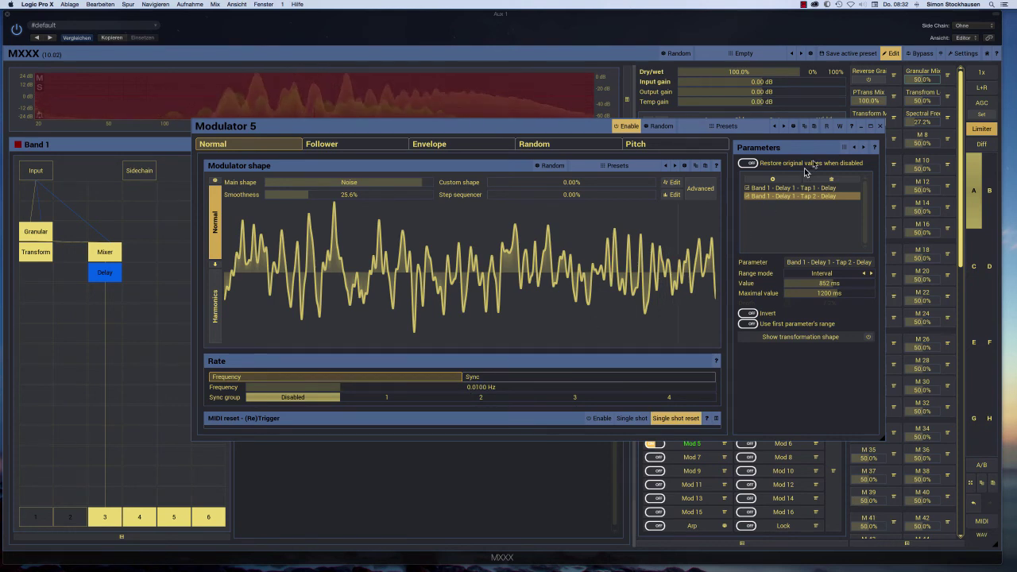
{"action": "left_click", "coordinate": [880, 127]}
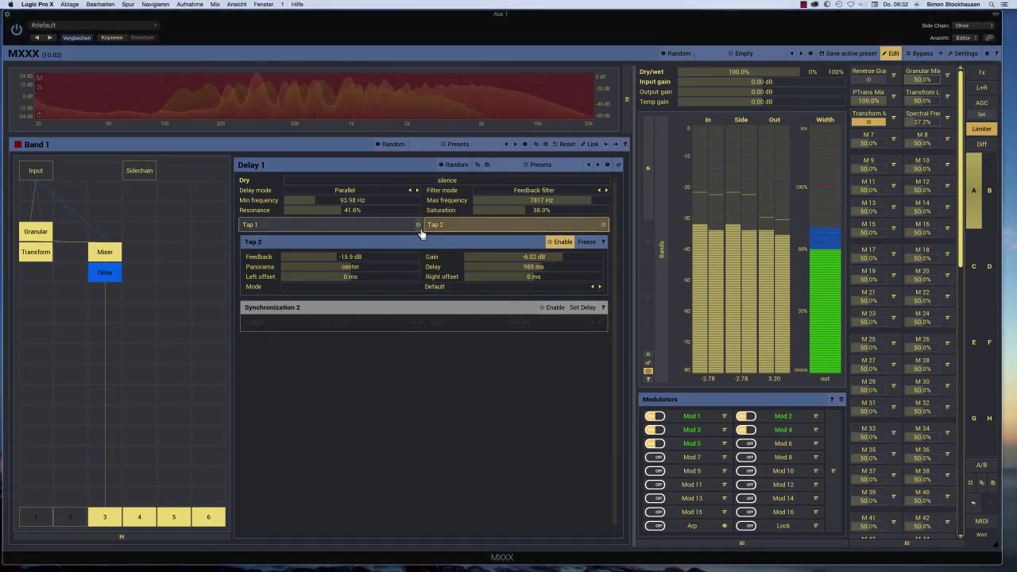
- Pan the Delay's Tap 1 to 11% left with a -15 ms left offset and Tap 2 to 12% right with a 15 ms right offset
{"action": "left_click", "coordinate": [379, 228]}
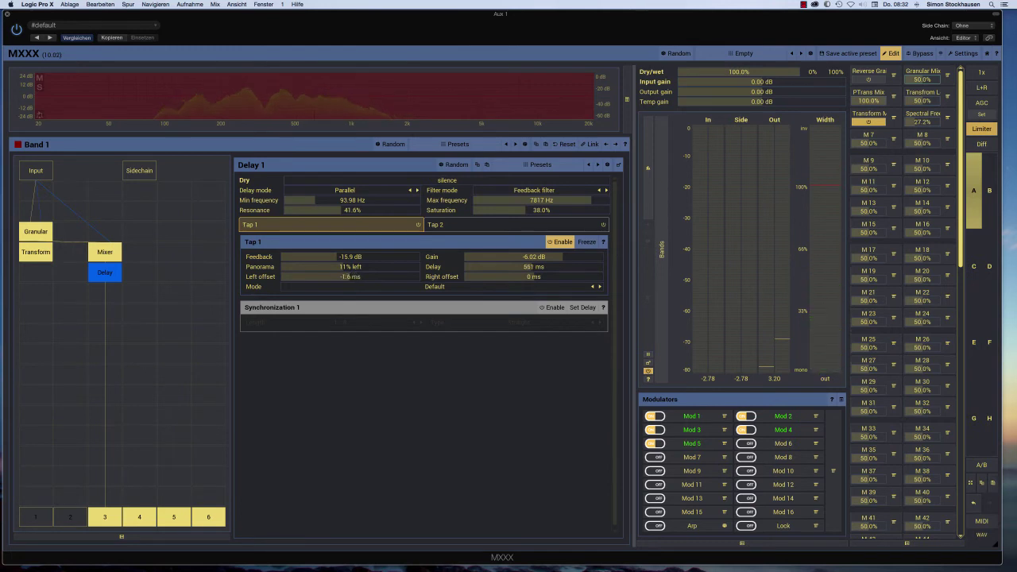
{"action": "left_click", "coordinate": [497, 226]}
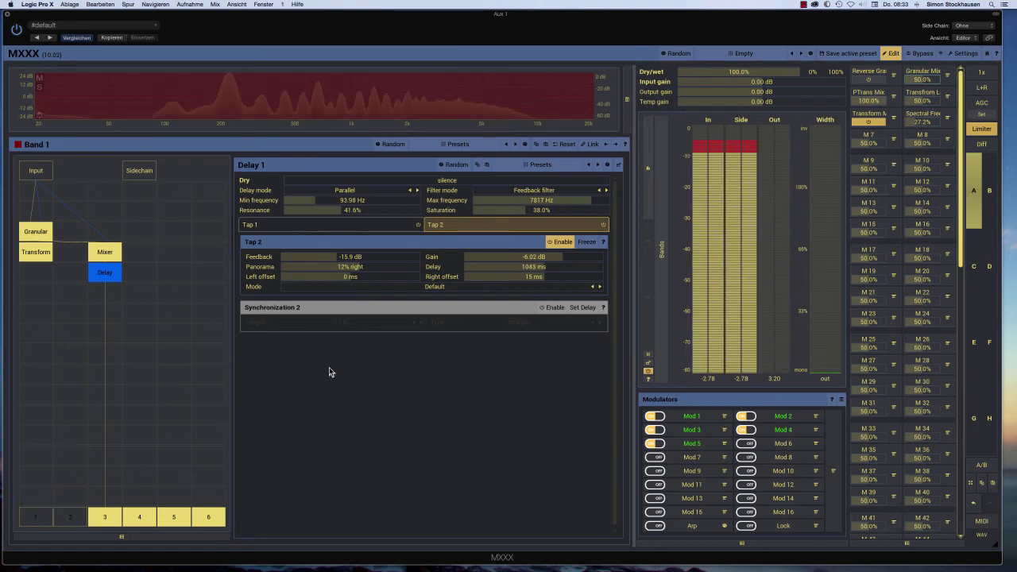
- Set the Delay's feedback to -7.75 dB on Tap 2 and -7.64 dB on Tap 1, with Max frequency 10.6 kHz and Saturation 44.0%
{"action": "left_click_drag", "start_coordinate": [366, 256], "coordinate": [394, 255]}
{"action": "left_click", "coordinate": [356, 228]}
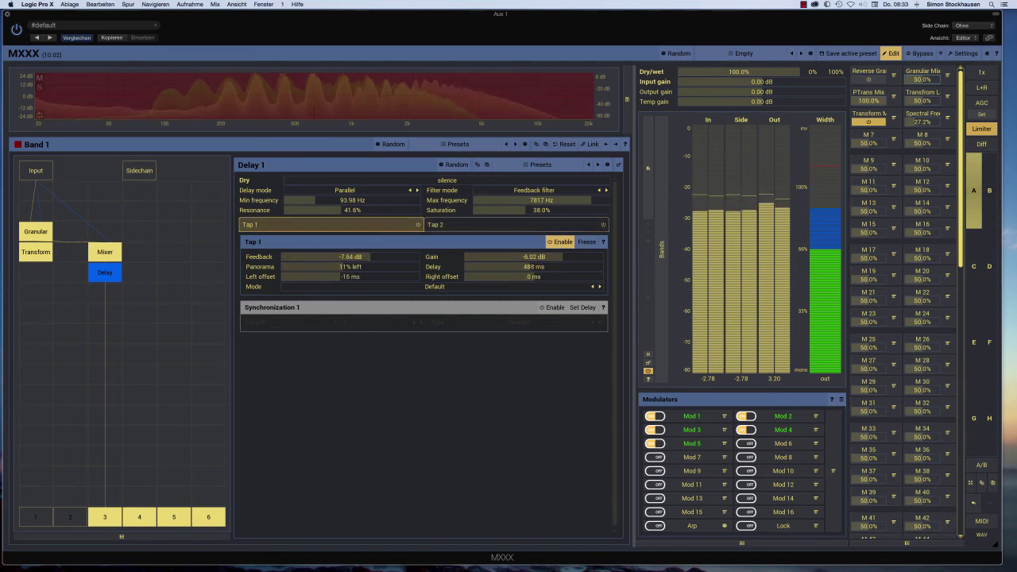
{"action": "left_click", "coordinate": [460, 225]}
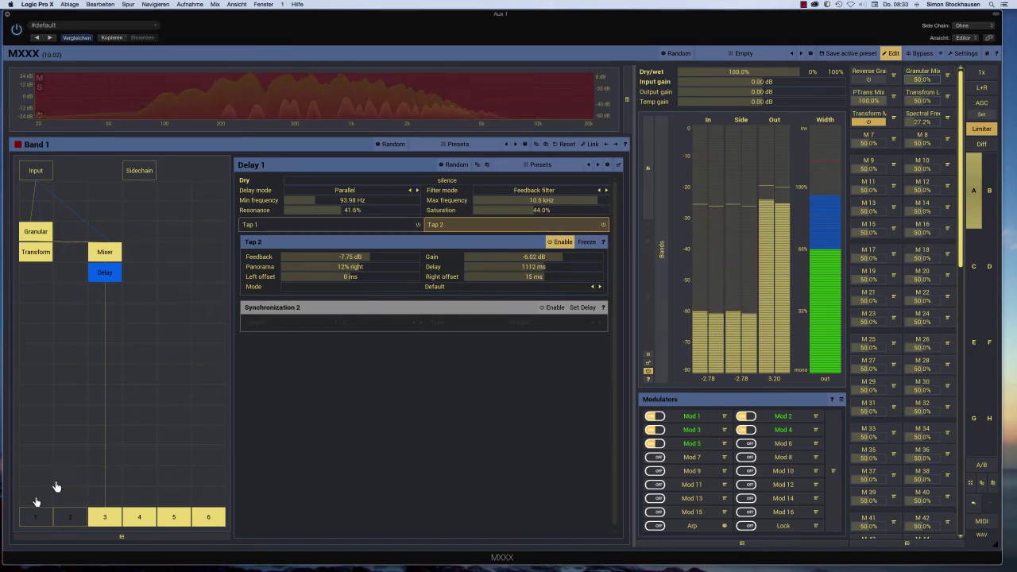
- Re-enable band output 1 and add a Utility module directly below the Delay
{"action": "left_click", "coordinate": [30, 517]}
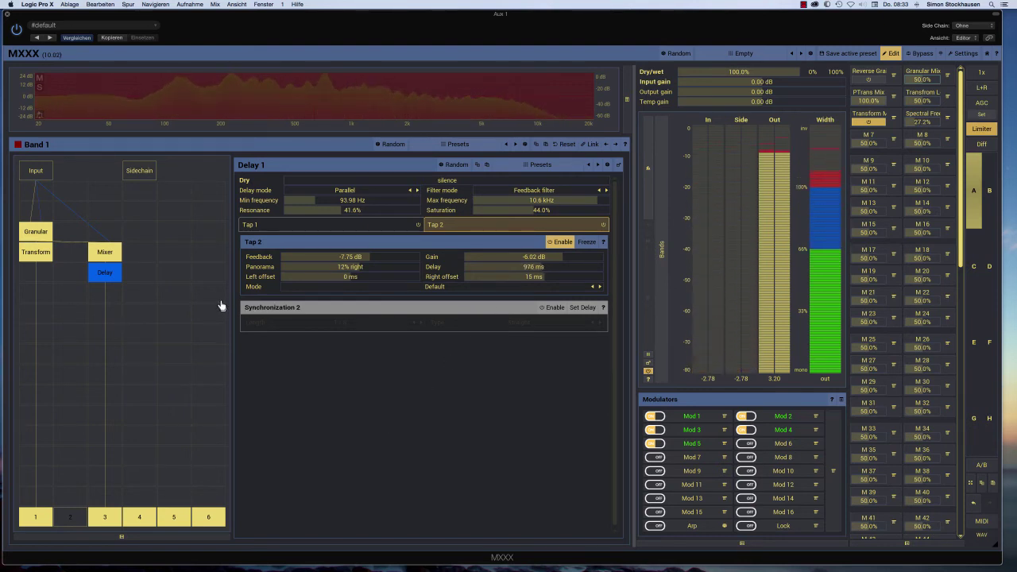
{"action": "double_click", "coordinate": [111, 296]}
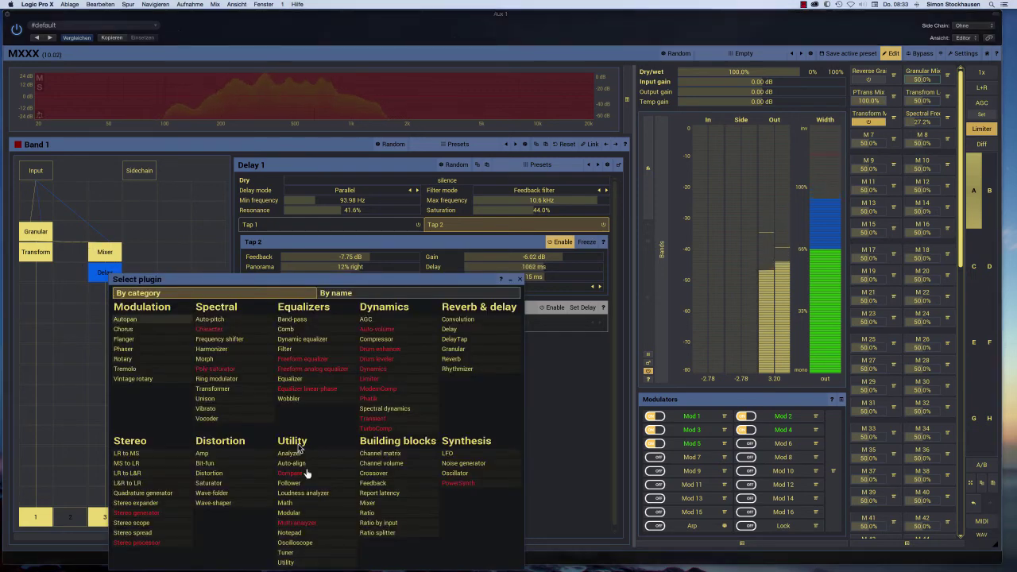
{"action": "double_click", "coordinate": [302, 562]}
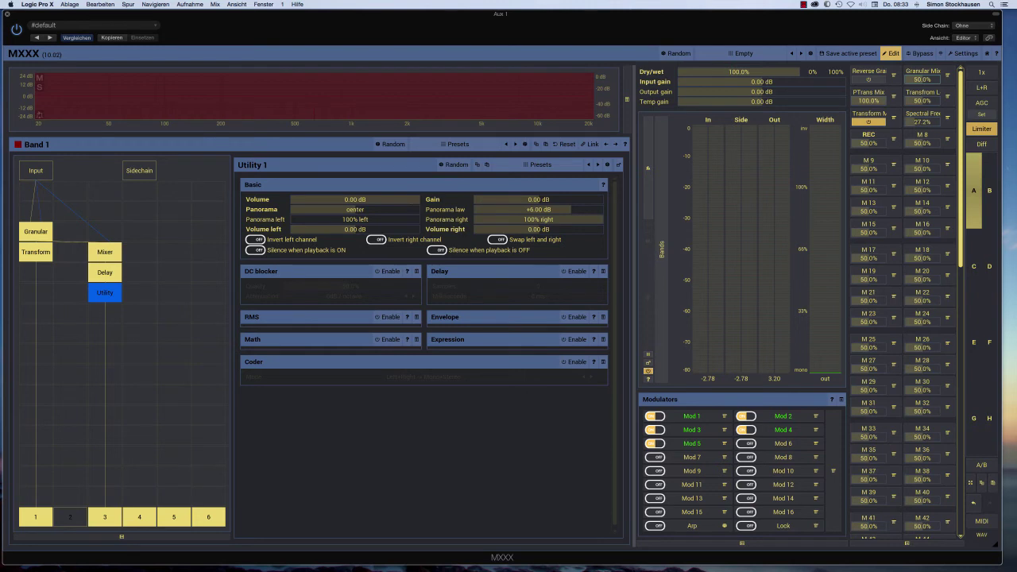
- Teach multiparameter 7 the Utility volume from 0.00 dB down to silence, and raise the multiparameter to 100%
{"action": "left_click_drag", "start_coordinate": [418, 200], "coordinate": [292, 199]}
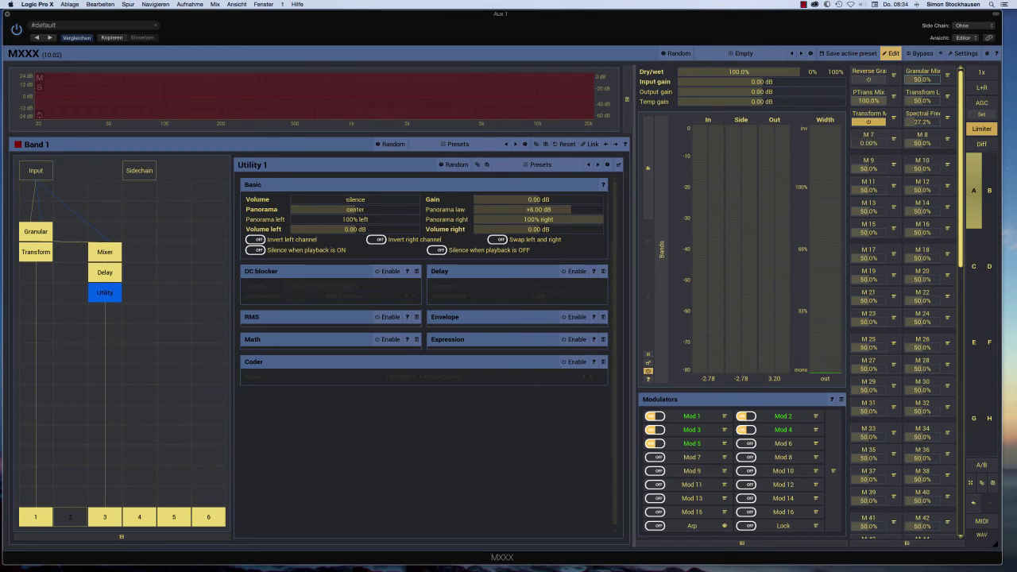
{"action": "left_click_drag", "start_coordinate": [854, 143], "coordinate": [886, 144]}
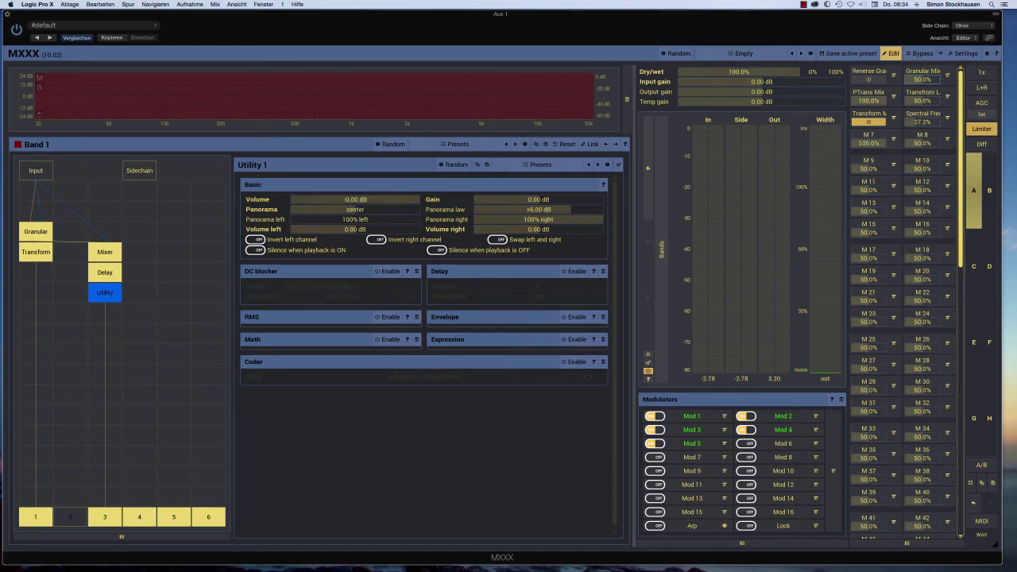
- Enable a transformation shape for multiparameter 7's Utility volume and bend its curve upward to about 60% at the midpoint
{"action": "double_click", "coordinate": [866, 138]}
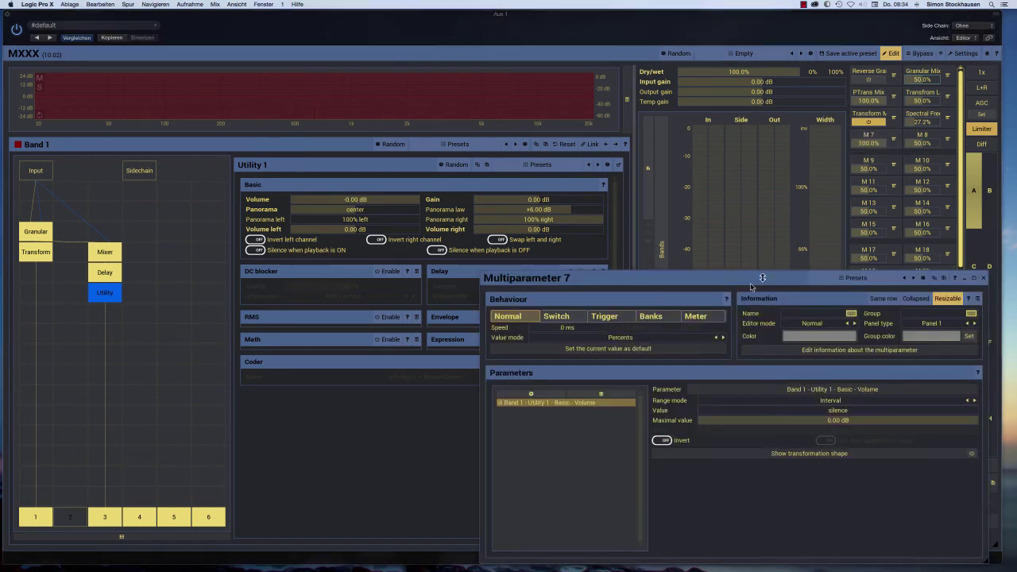
{"action": "left_click_drag", "start_coordinate": [698, 285], "coordinate": [467, 222]}
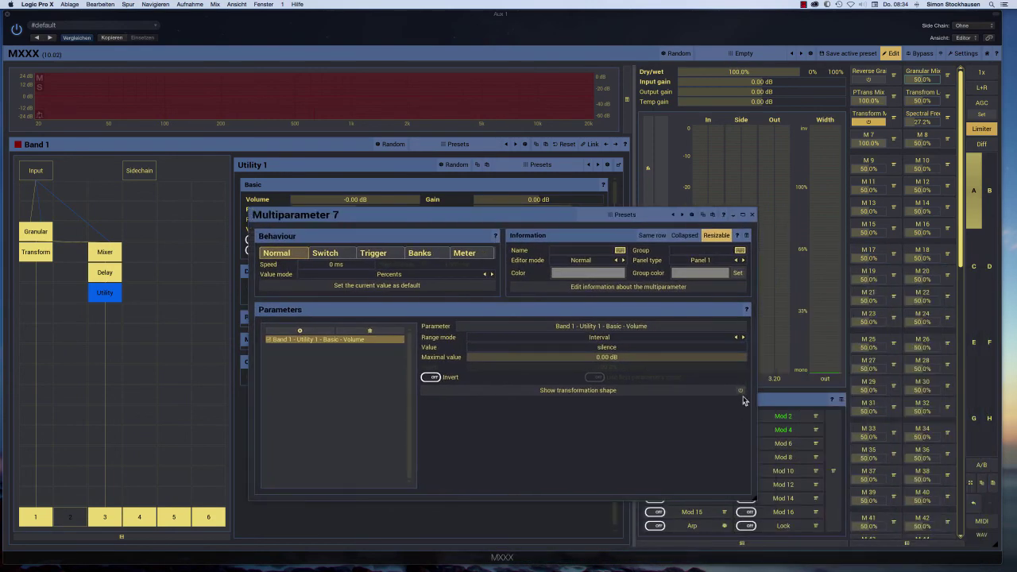
{"action": "left_click", "coordinate": [740, 391]}
{"action": "left_click", "coordinate": [598, 391]}
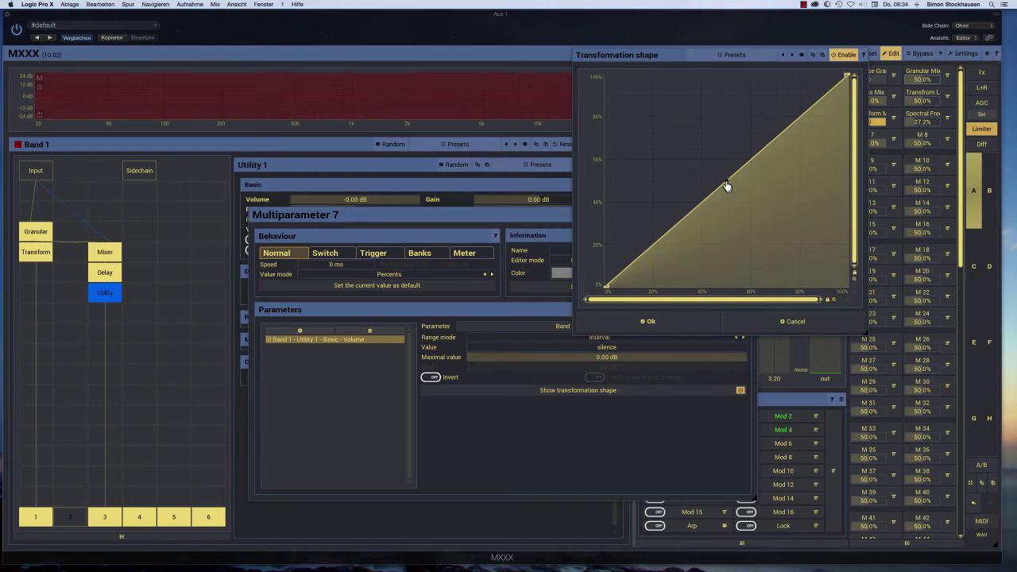
{"action": "left_click_drag", "start_coordinate": [726, 186], "coordinate": [727, 184]}
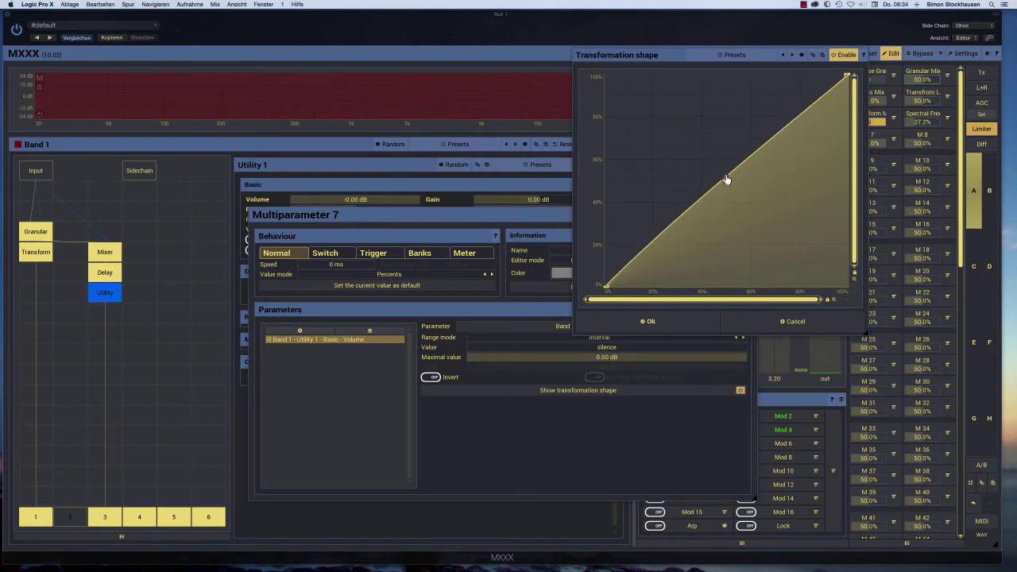
{"action": "left_click_drag", "start_coordinate": [726, 180], "coordinate": [726, 173]}
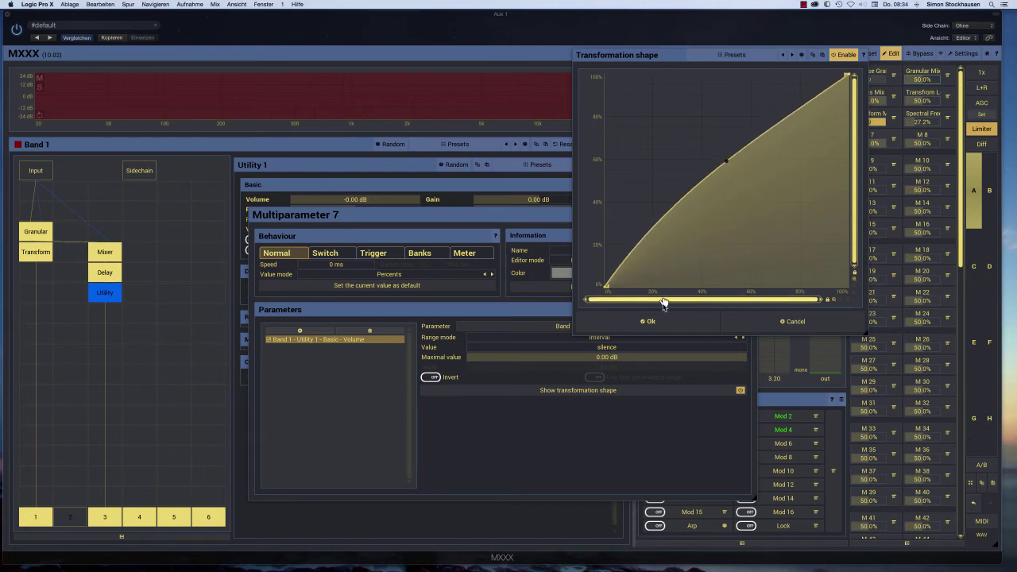
{"action": "left_click", "coordinate": [646, 321]}
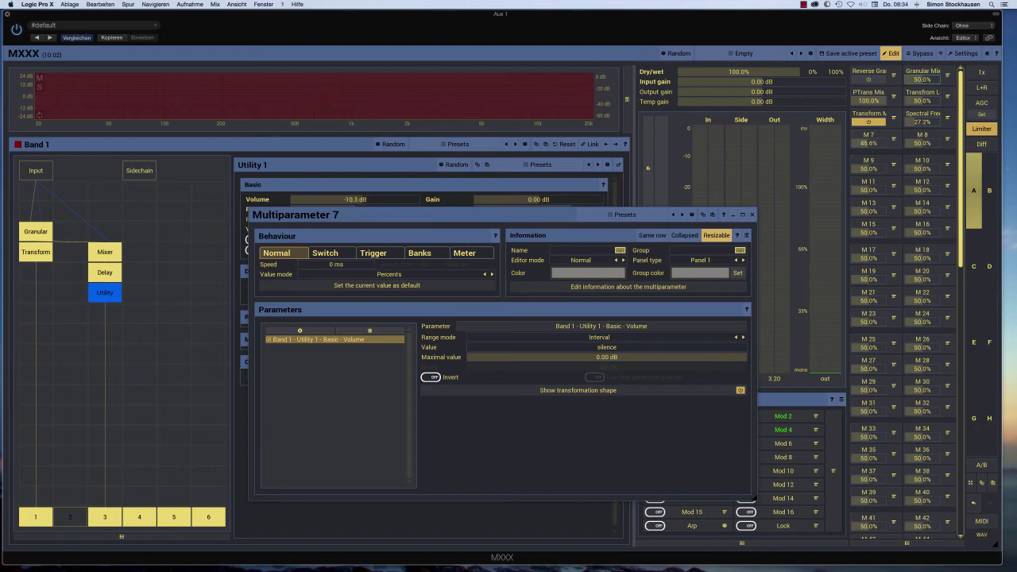
- Start playback and set multiparameter 7 to 57.6%
{"action": "key", "text": "space"}
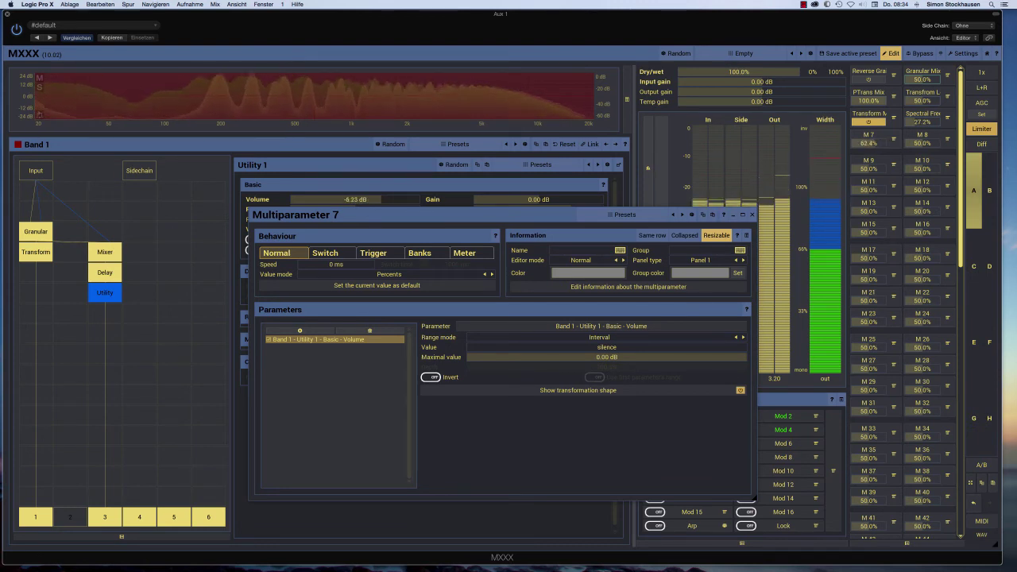
{"action": "left_click_drag", "start_coordinate": [872, 143], "coordinate": [870, 144]}
{"action": "key", "text": "super+Tab"}
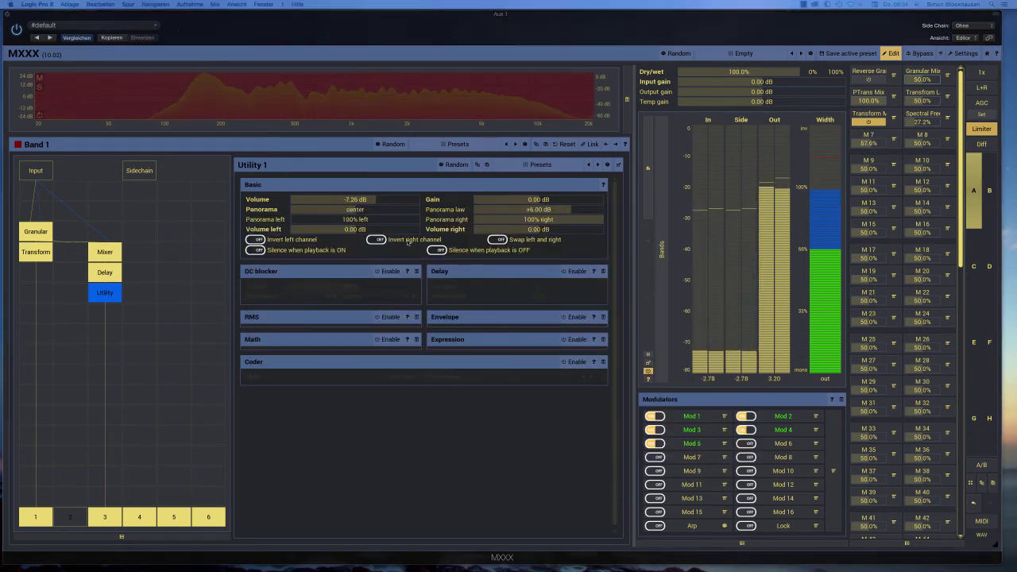
- Name multiparameter 7 "Vol Delays" and give it a light orange color
{"action": "left_click", "coordinate": [866, 136]}
{"action": "left_click", "coordinate": [866, 136]}
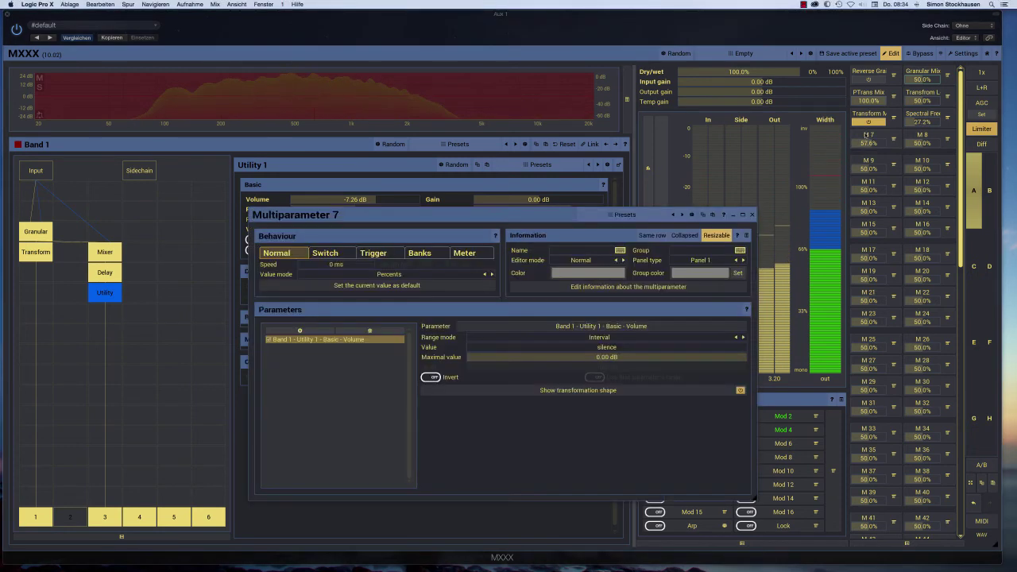
{"action": "left_click", "coordinate": [575, 249]}
{"action": "type", "text": "Vol Dela"}
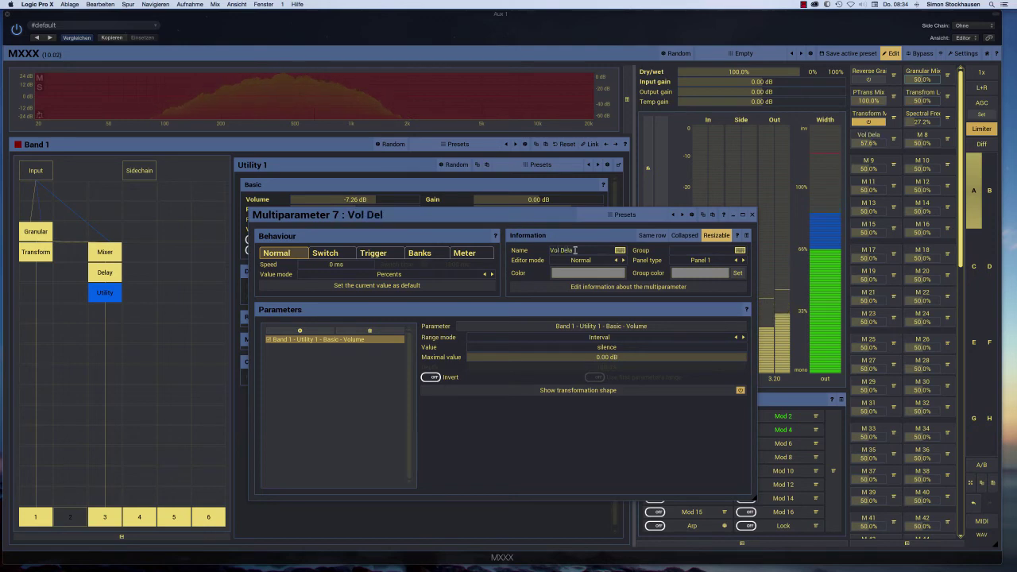
{"action": "type", "text": "ys"}
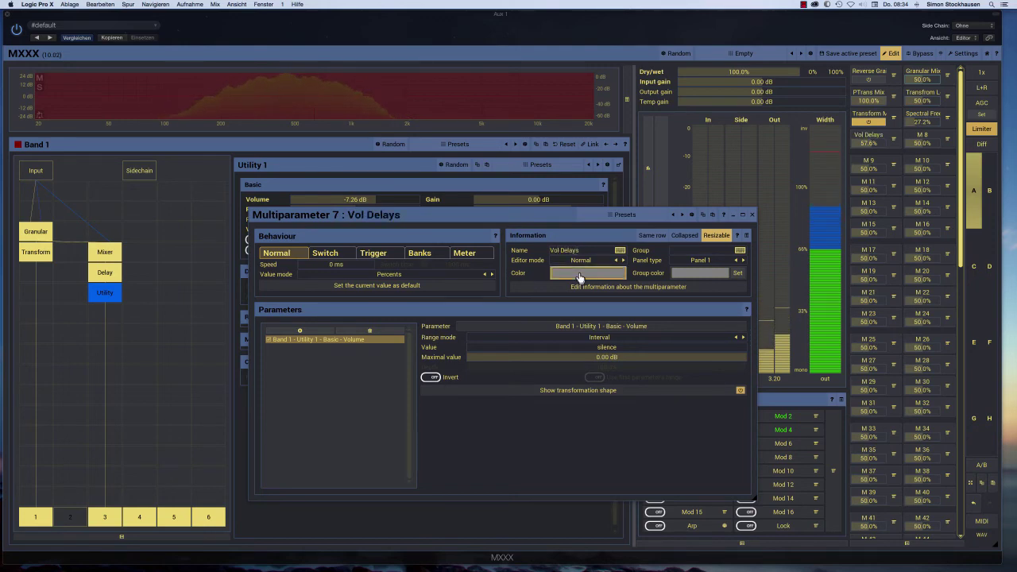
{"action": "left_click", "coordinate": [578, 274]}
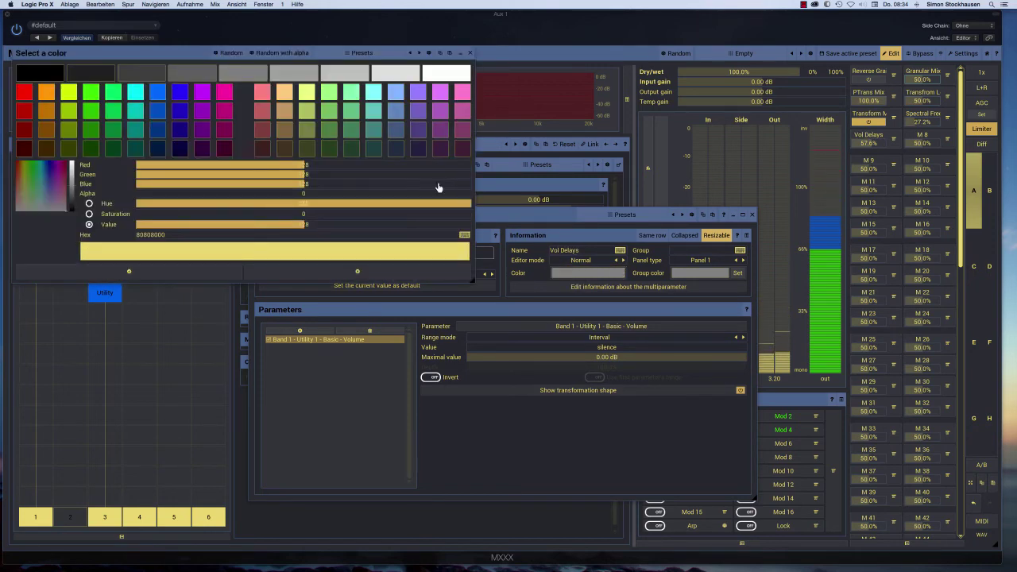
{"action": "left_click", "coordinate": [284, 92]}
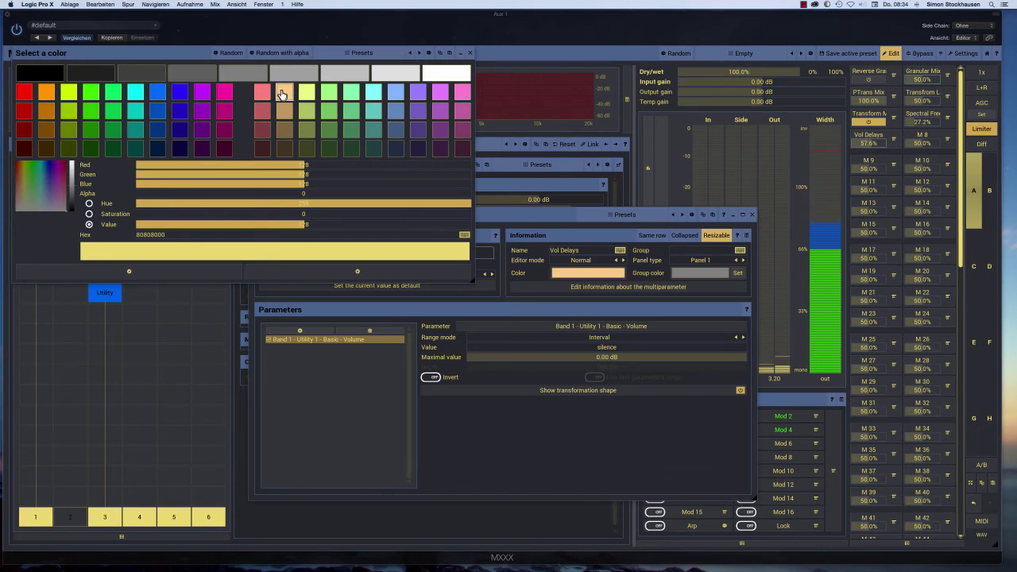
{"action": "left_click", "coordinate": [130, 274]}
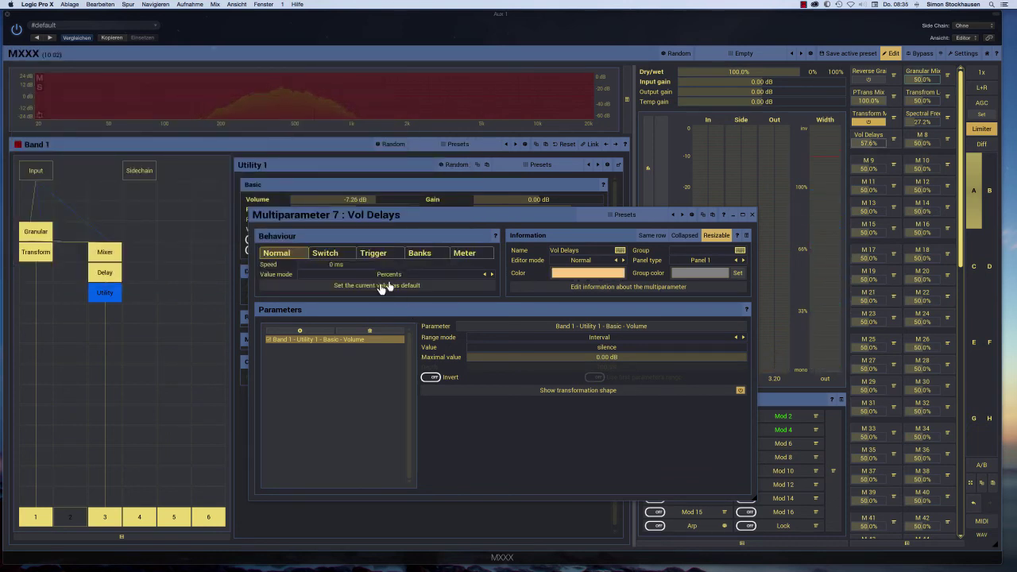
{"action": "left_click", "coordinate": [752, 215]}
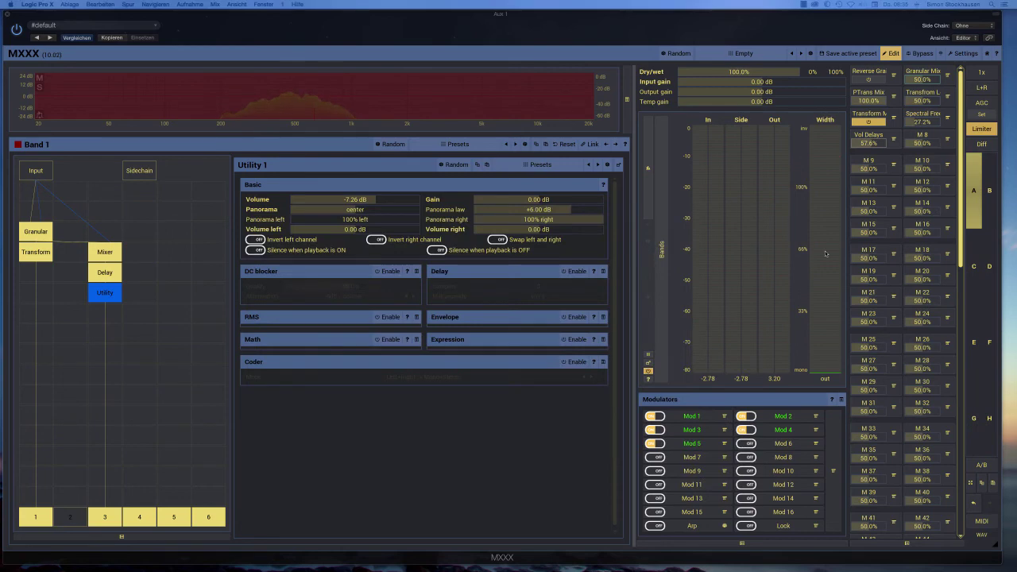
- Leave edit mode and set the Vol Delays control to 50.4% during playback
{"action": "left_click", "coordinate": [893, 54]}
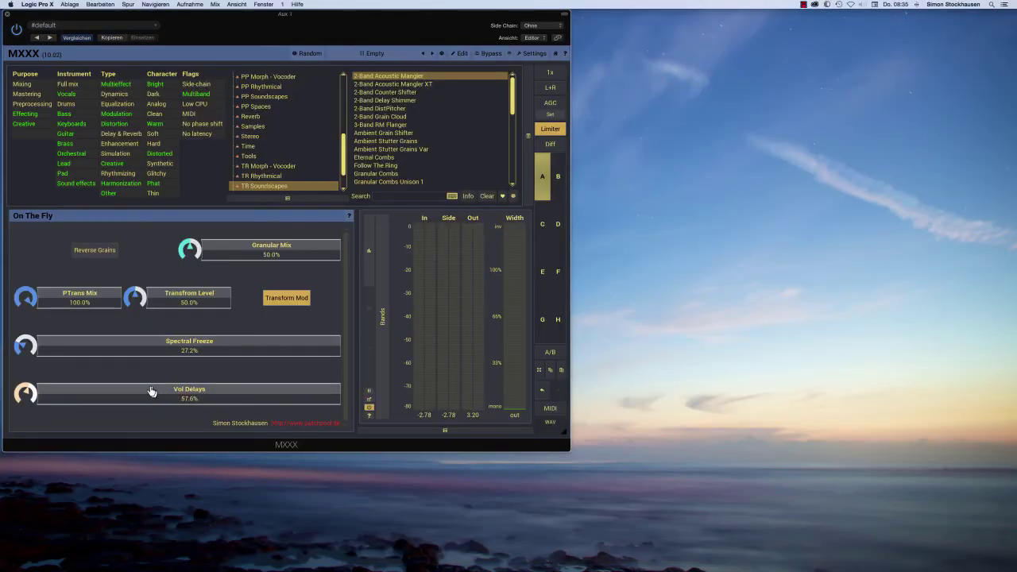
{"action": "key", "text": "space"}
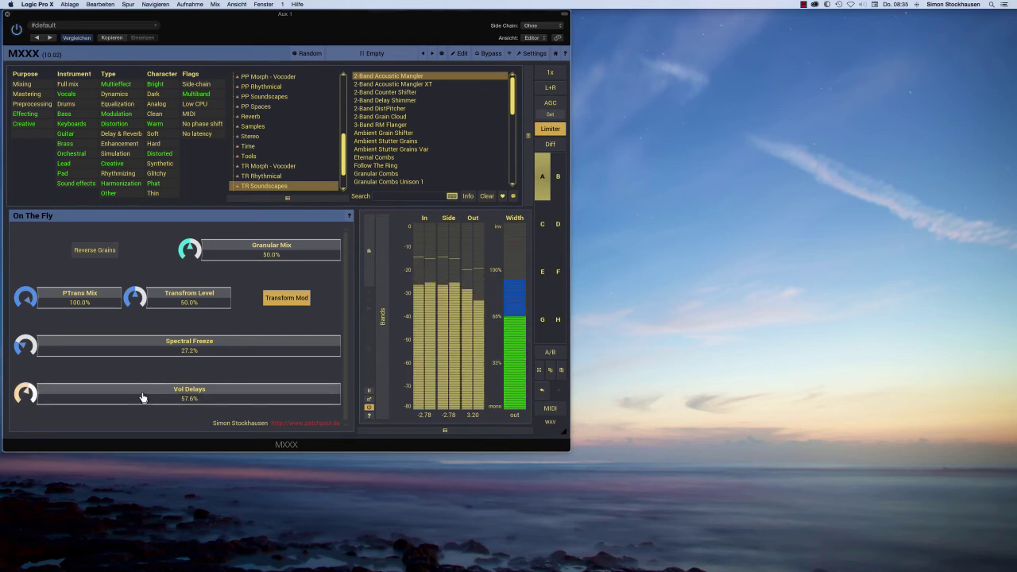
{"action": "left_click_drag", "start_coordinate": [142, 397], "coordinate": [54, 405]}
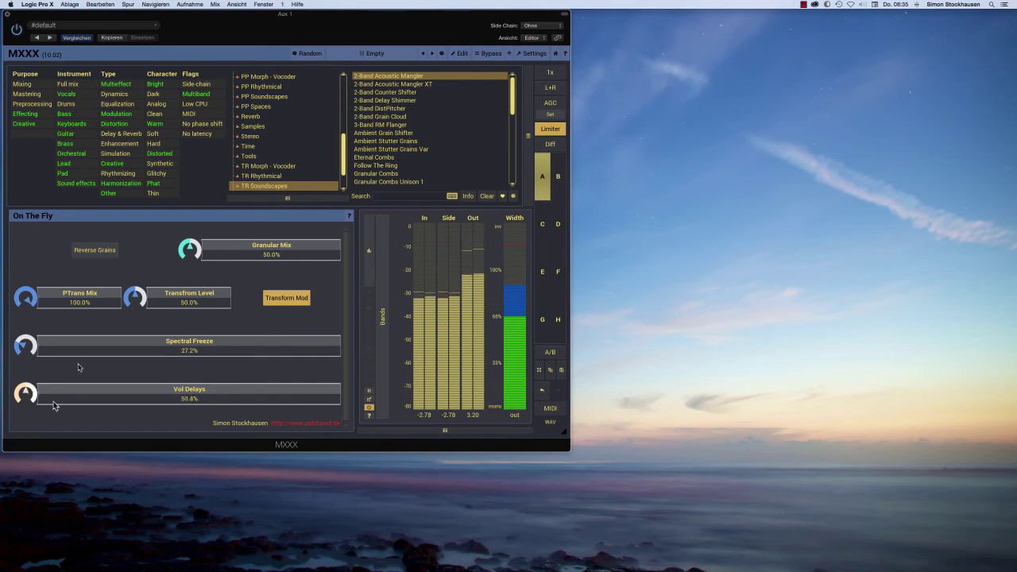
- Return to edit mode and use Clear & Learn to attach the global Dry/wet, over its full 0 to 100% range, to multiparameter 8
{"action": "left_click", "coordinate": [462, 54]}
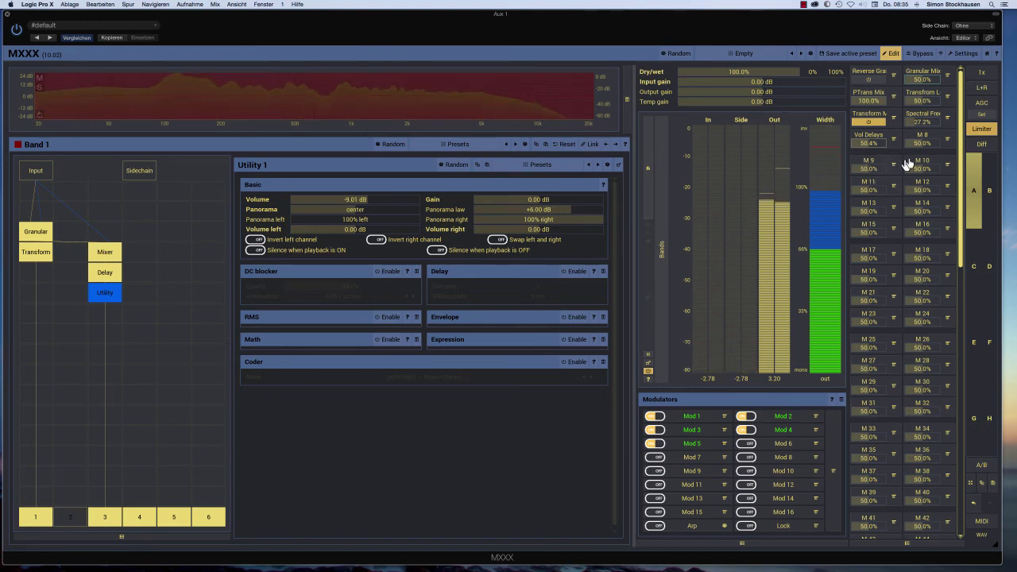
{"action": "left_click", "coordinate": [947, 142]}
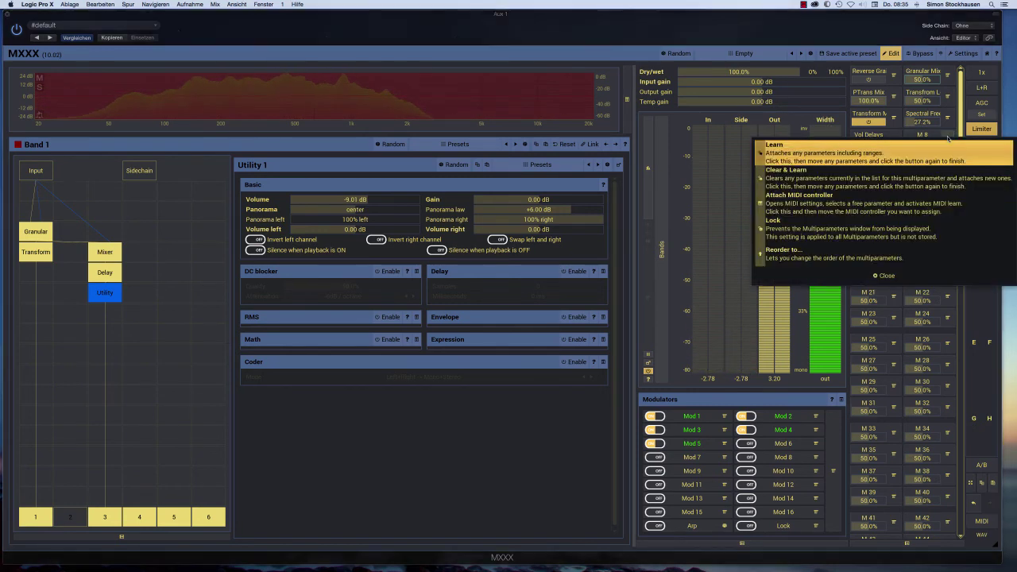
{"action": "left_click", "coordinate": [841, 184]}
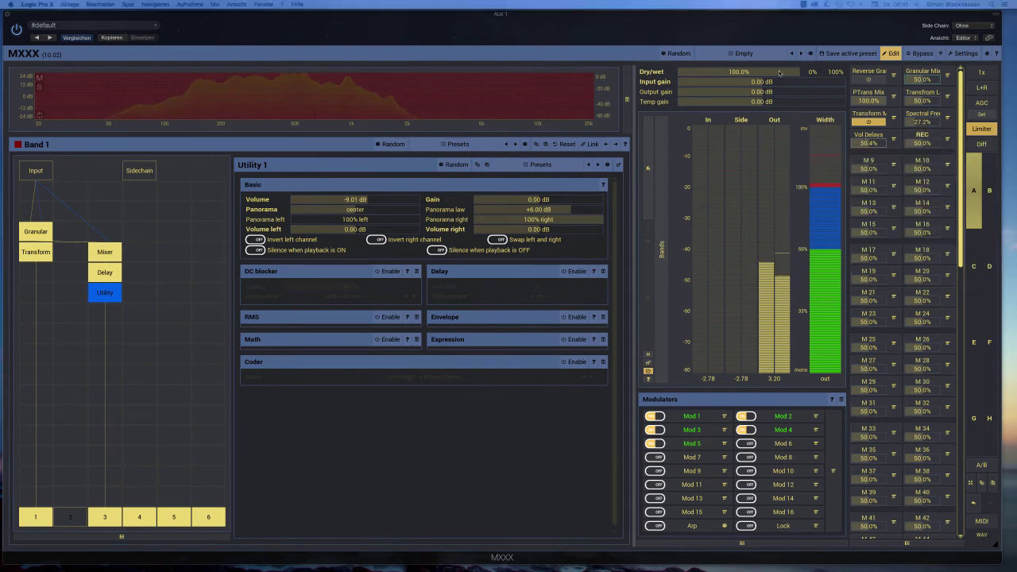
{"action": "left_click_drag", "start_coordinate": [740, 72], "coordinate": [799, 71]}
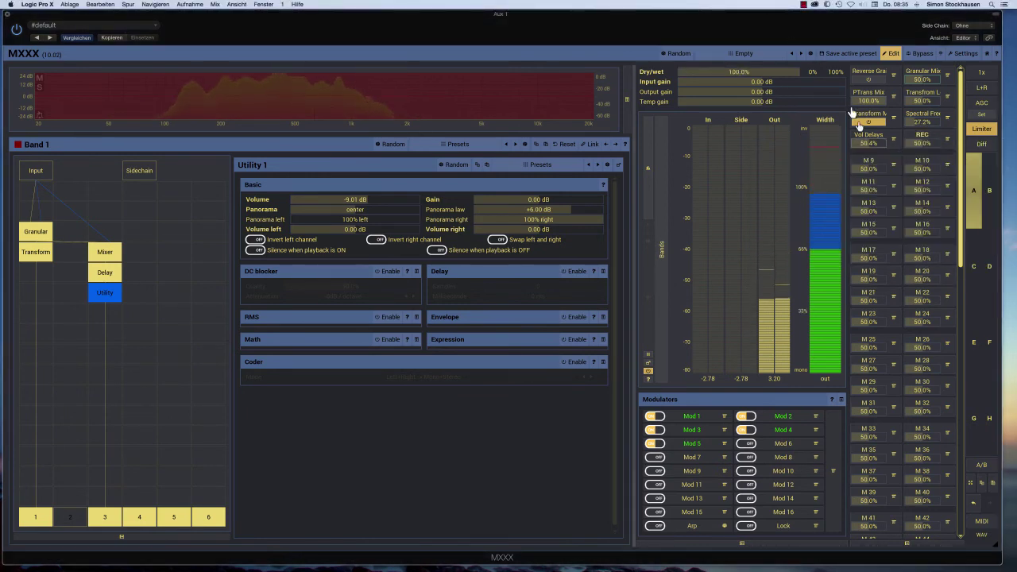
{"action": "left_click", "coordinate": [934, 139]}
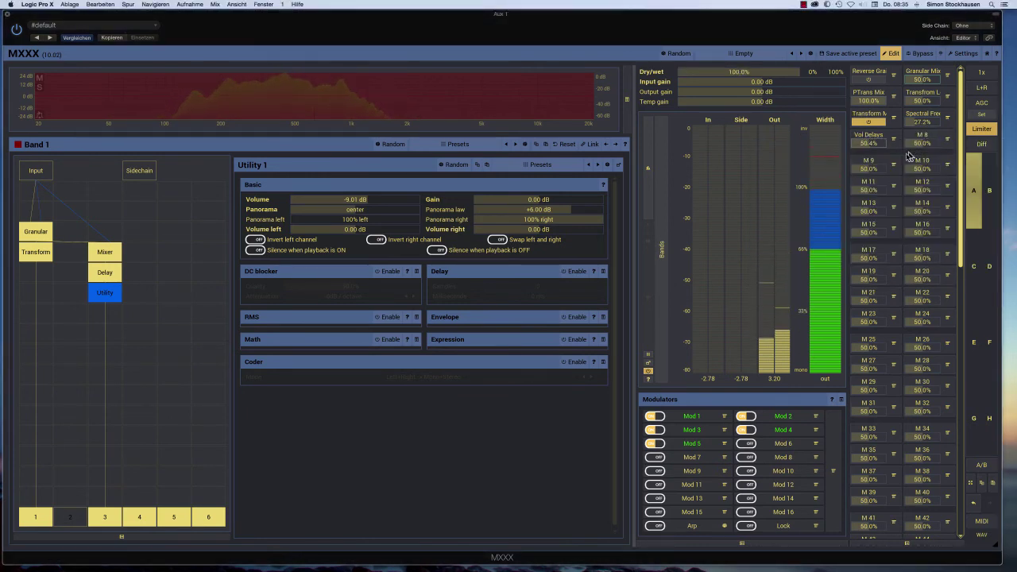
- Use Clear & Learn to attach the global Output gain, over a range of -3.46 dB to +4.22 dB, to multiparameter 9
{"action": "left_click", "coordinate": [892, 166]}
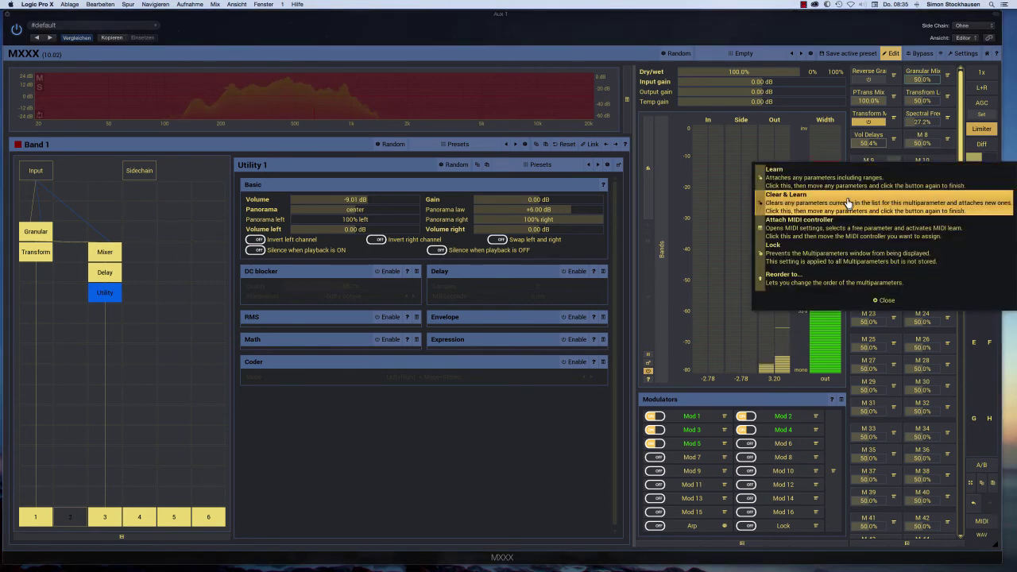
{"action": "left_click", "coordinate": [846, 201]}
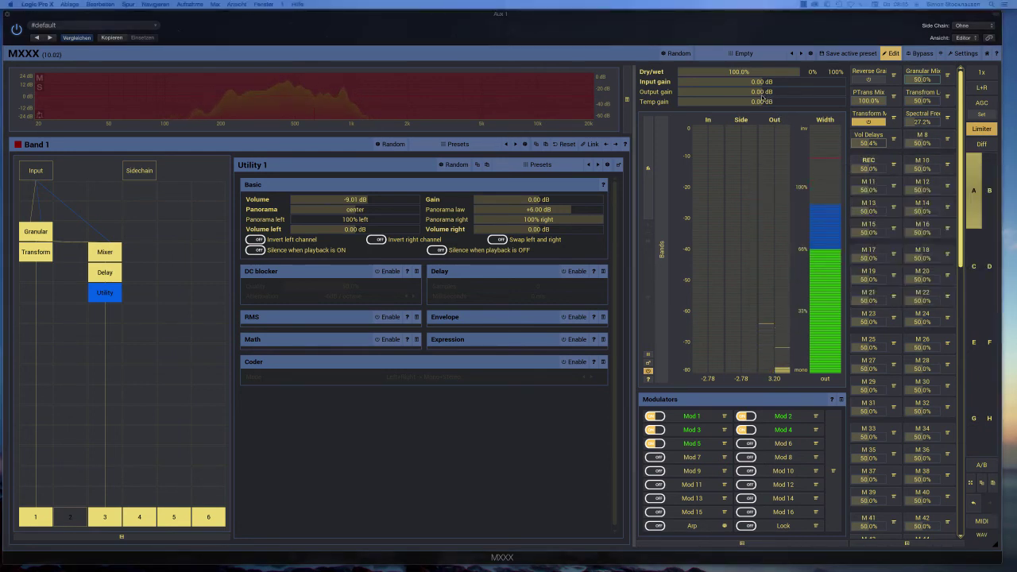
{"action": "left_click_drag", "start_coordinate": [759, 93], "coordinate": [750, 95]}
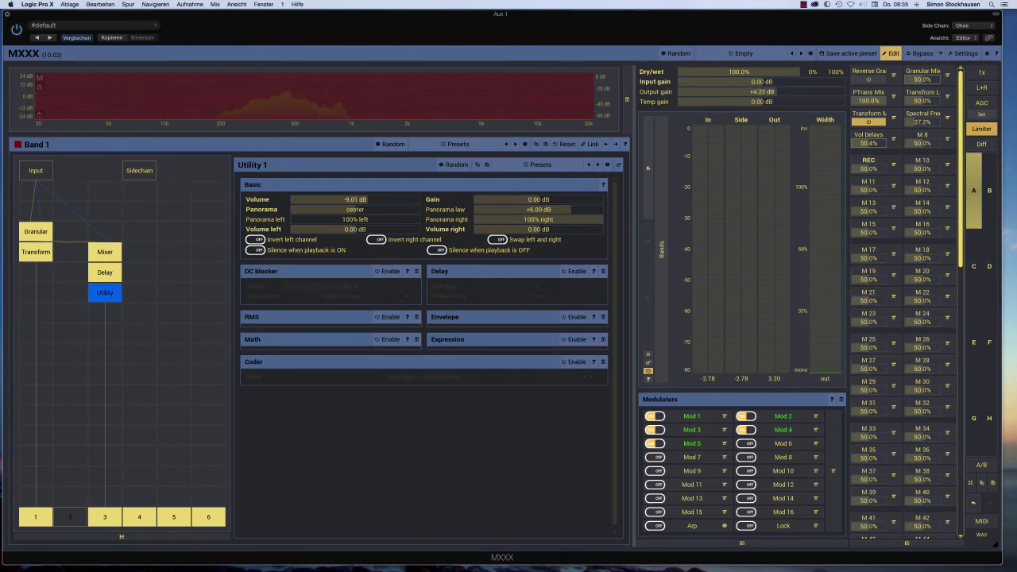
{"action": "left_click", "coordinate": [869, 164]}
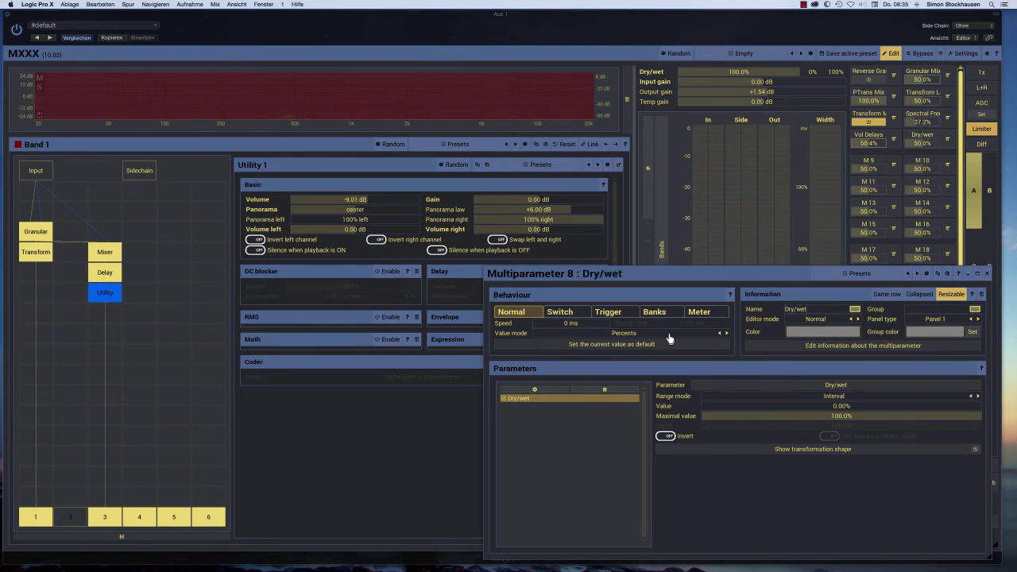
- Name multiparameter 8 "Dry/Wet" and give it a bright orange color
{"action": "type", "text": "et"}
{"action": "left_click", "coordinate": [836, 336]}
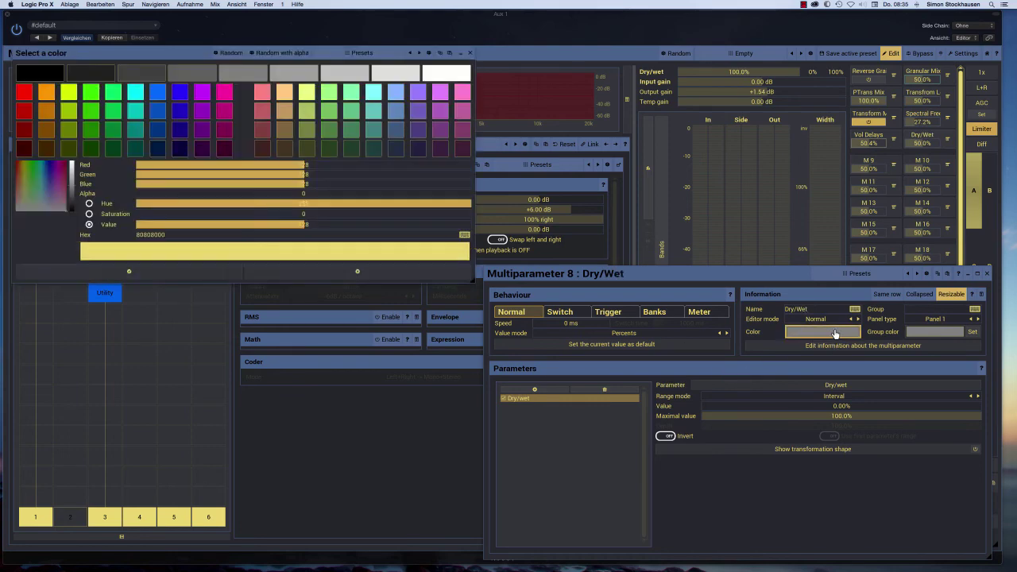
{"action": "left_click", "coordinate": [834, 334]}
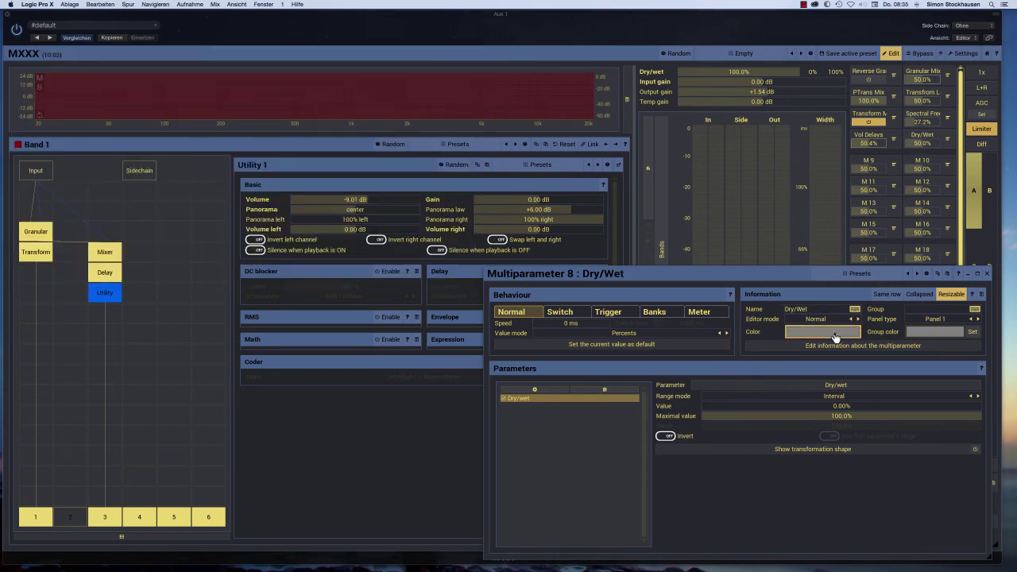
{"action": "left_click", "coordinate": [834, 334]}
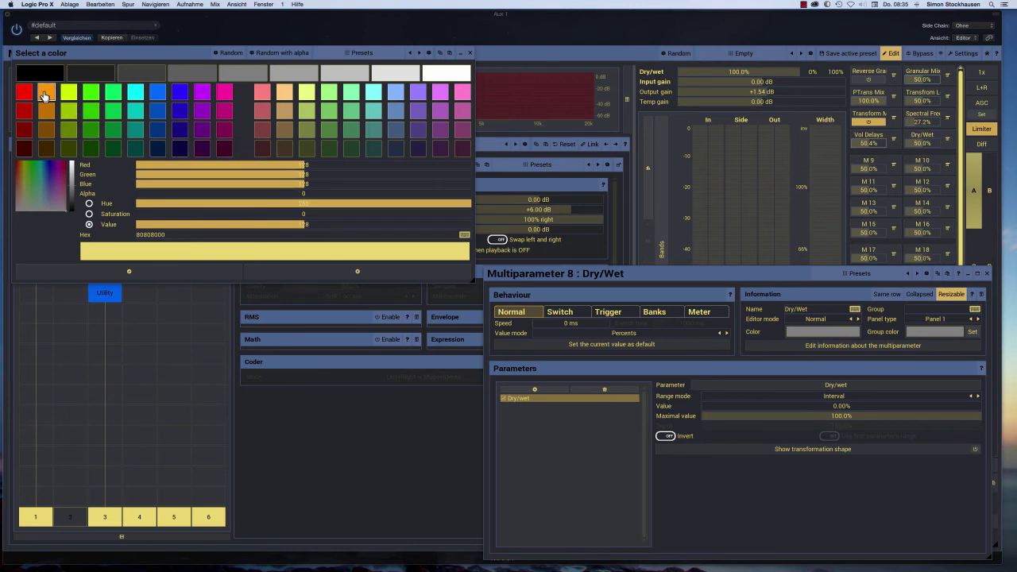
{"action": "left_click", "coordinate": [45, 93]}
{"action": "left_click", "coordinate": [131, 272]}
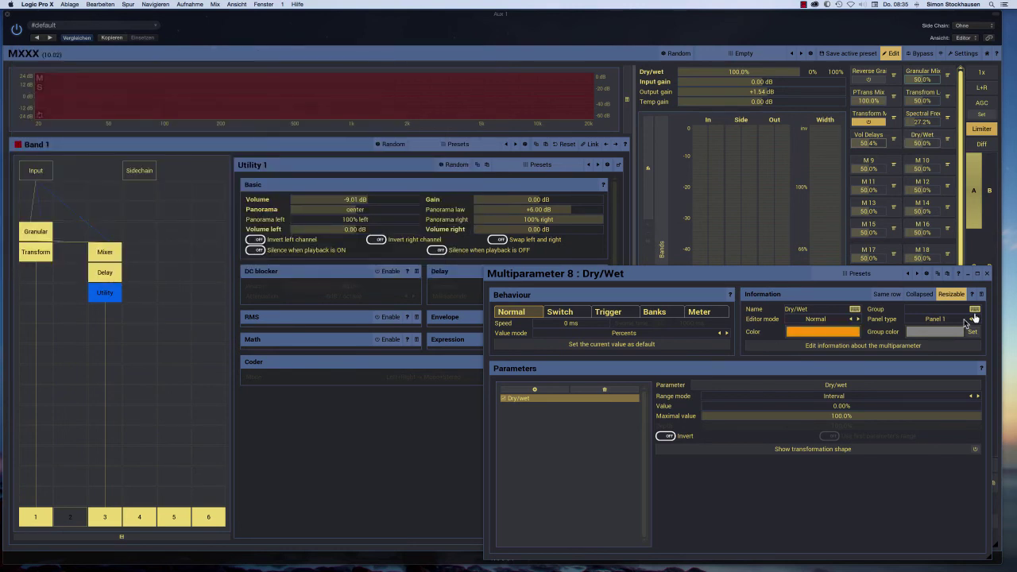
{"action": "left_click", "coordinate": [987, 274]}
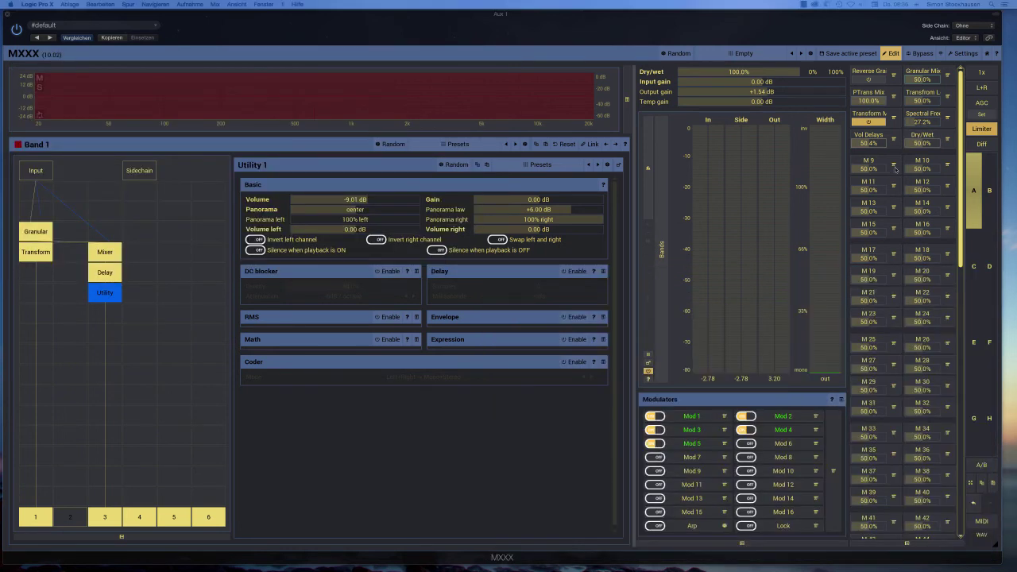
- Name multiparameter 9 "Output Gain", give it a bright orange color and place it in the same row
{"action": "left_click", "coordinate": [872, 162]}
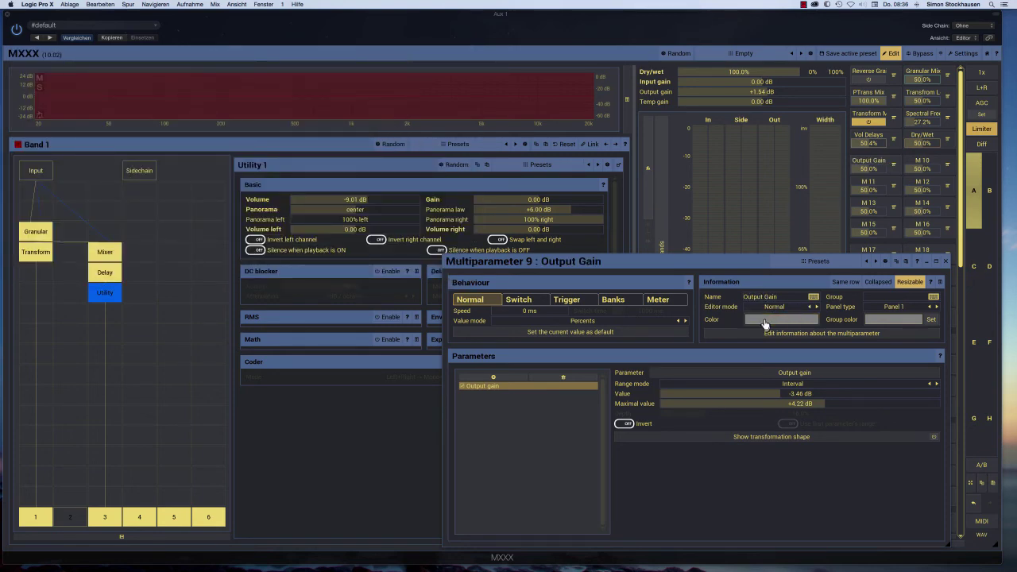
{"action": "left_click", "coordinate": [766, 320]}
{"action": "left_click", "coordinate": [782, 322]}
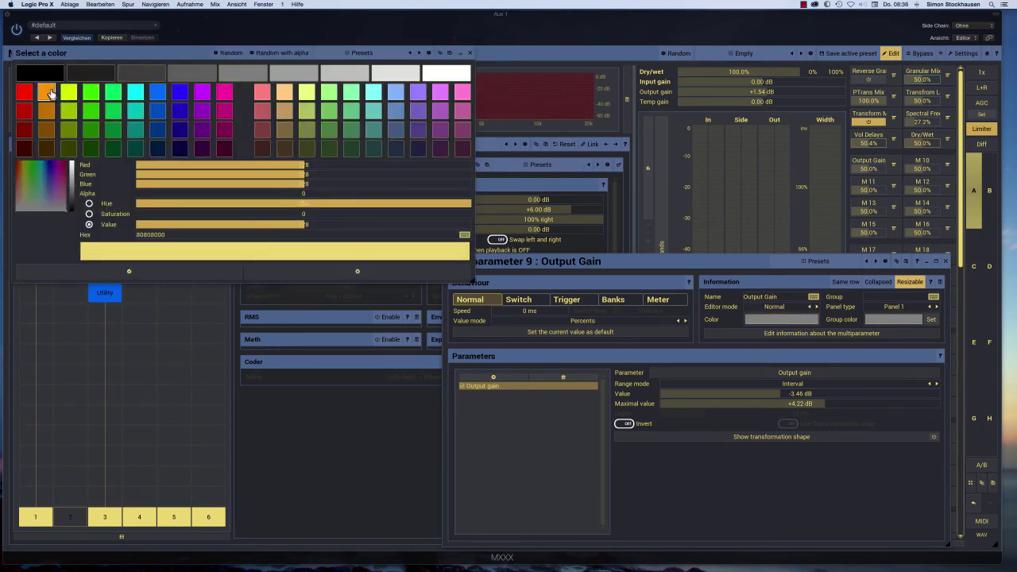
{"action": "left_click", "coordinate": [47, 92]}
{"action": "left_click", "coordinate": [129, 273]}
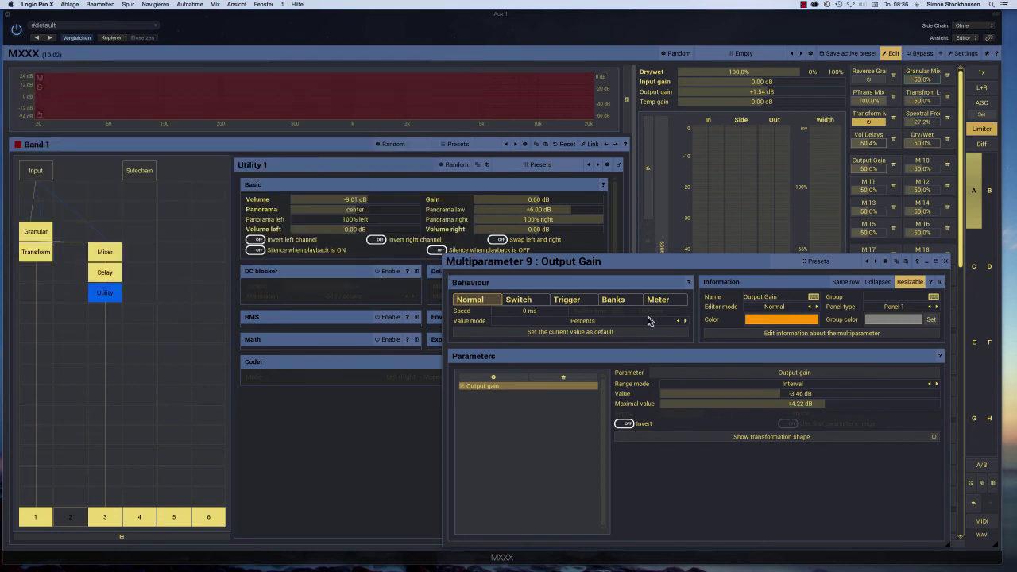
{"action": "left_click", "coordinate": [846, 283]}
{"action": "left_click", "coordinate": [945, 262]}
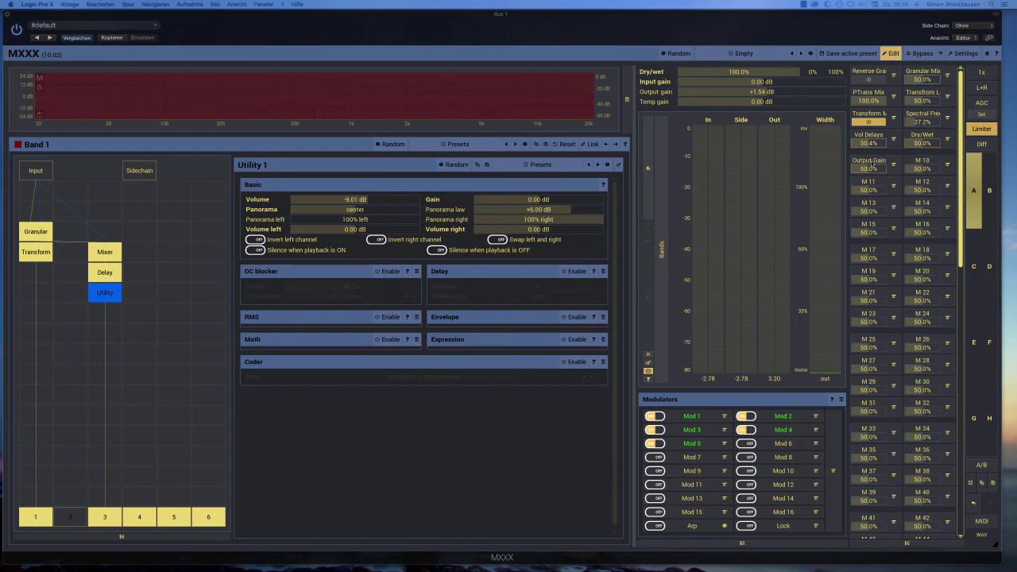
- Set the Output Gain multiparameter's range from -6 dB to a maximum of +3 dB
{"action": "left_click", "coordinate": [869, 162]}
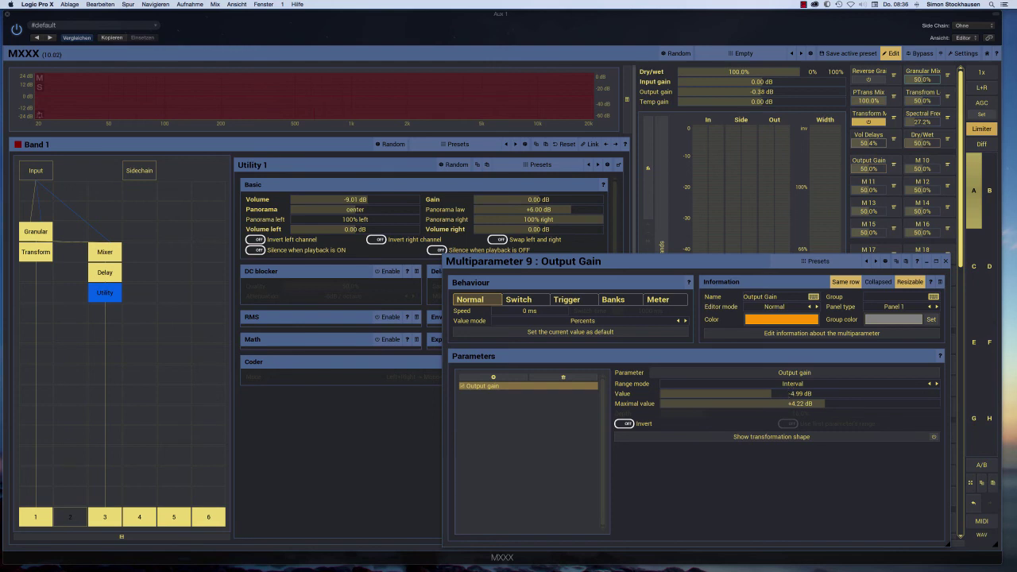
{"action": "double_click", "coordinate": [789, 393]}
{"action": "left_click", "coordinate": [789, 393]}
{"action": "double_click", "coordinate": [789, 393]}
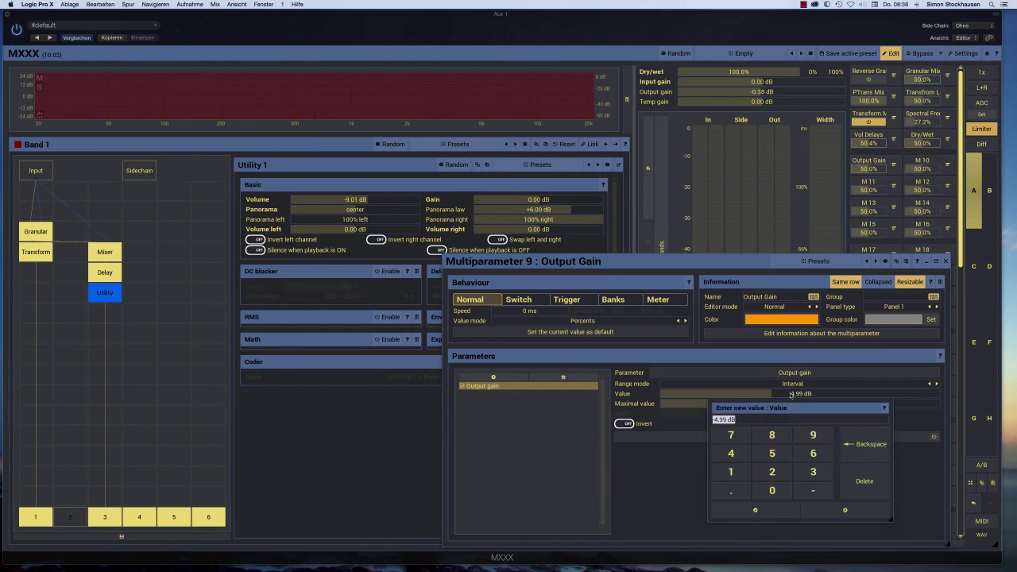
{"action": "left_click", "coordinate": [789, 394]}
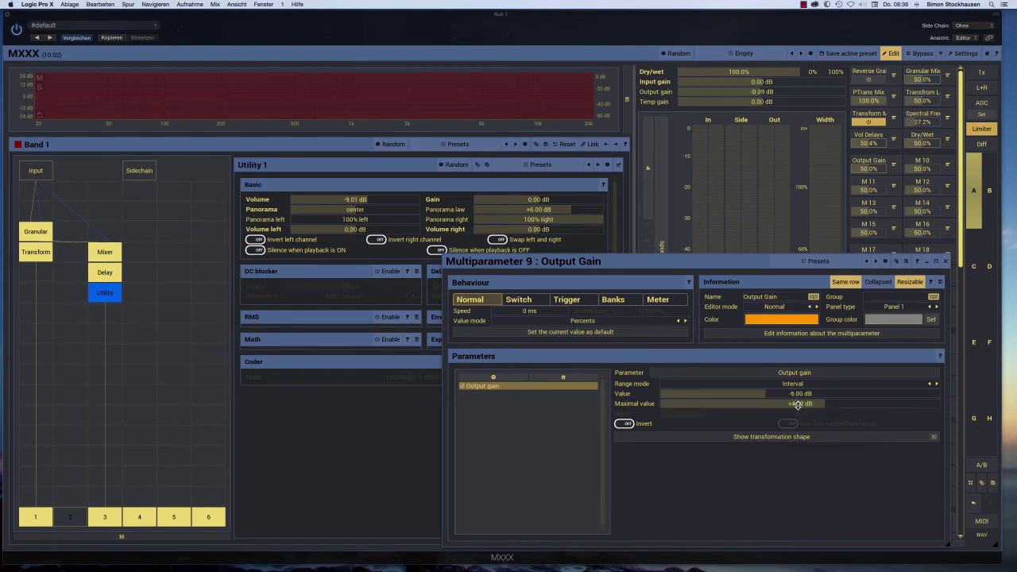
{"action": "double_click", "coordinate": [815, 404]}
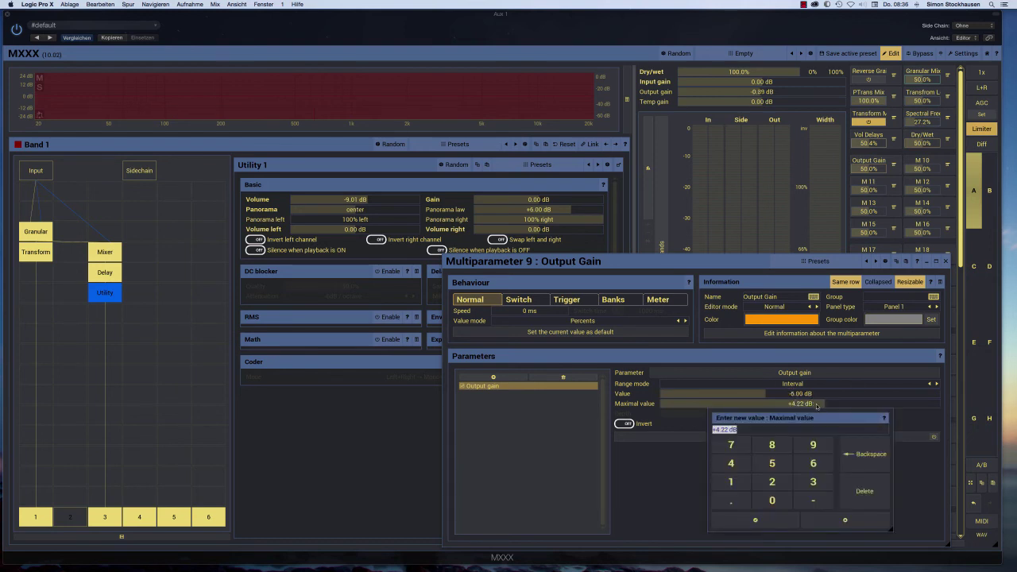
{"action": "type", "text": "3"}
{"action": "key", "text": "Return"}
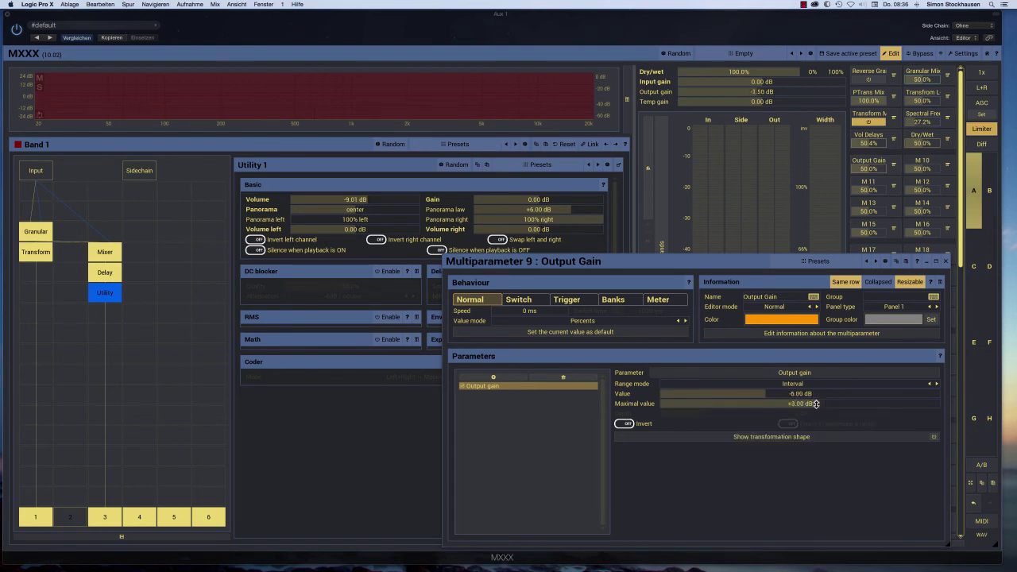
{"action": "left_click", "coordinate": [946, 263]}
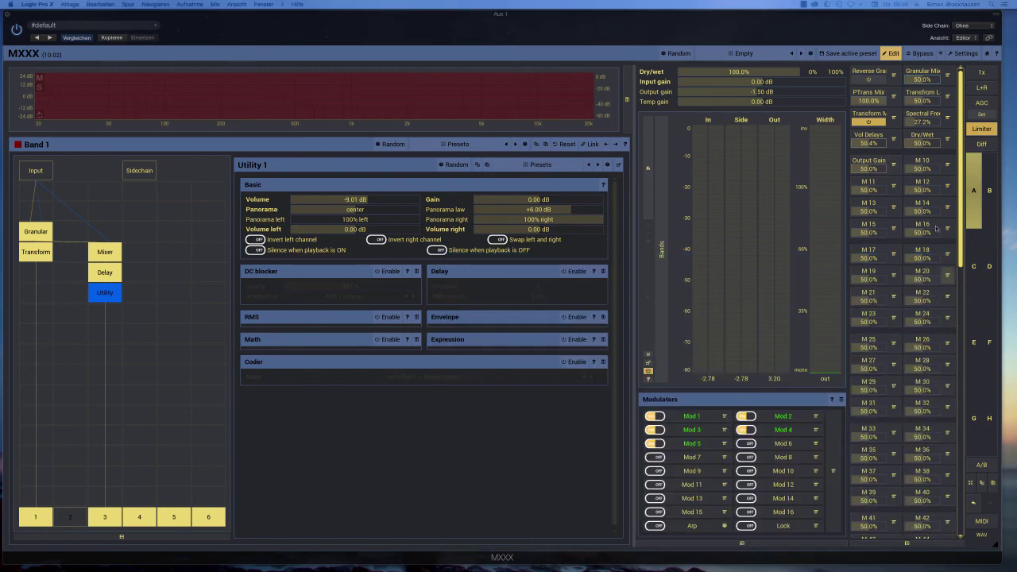
- Start playback and, outside edit mode, set PTrans Mix to 0% and Vol Delays to 74.4%
{"action": "left_click", "coordinate": [893, 53]}
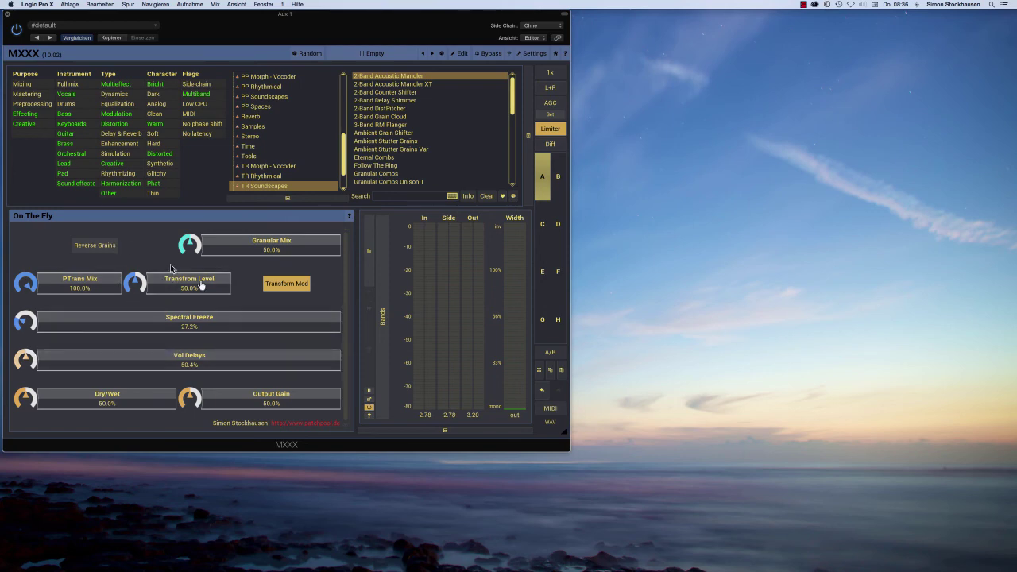
{"action": "left_click", "coordinate": [463, 54]}
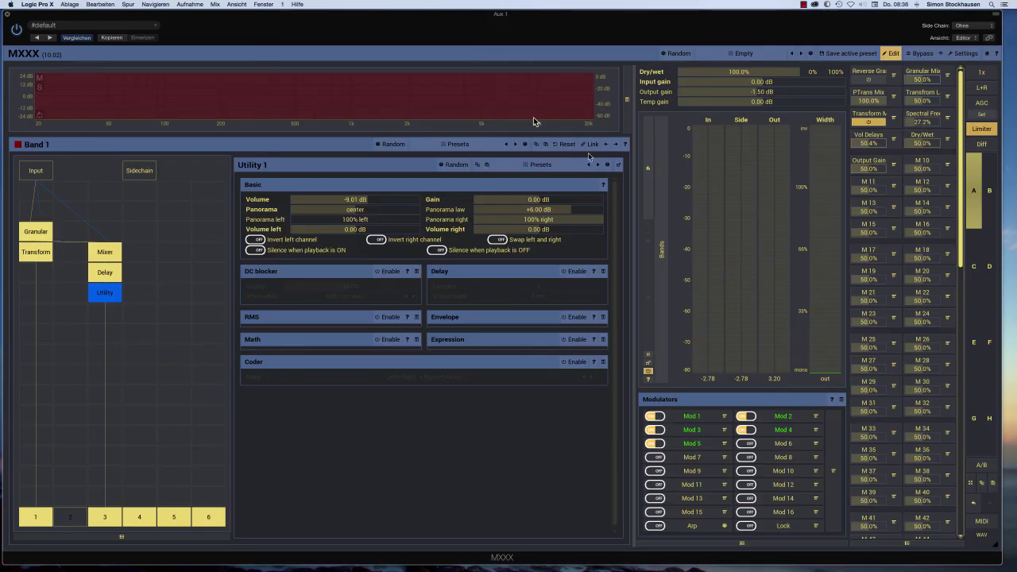
{"action": "key", "text": "space"}
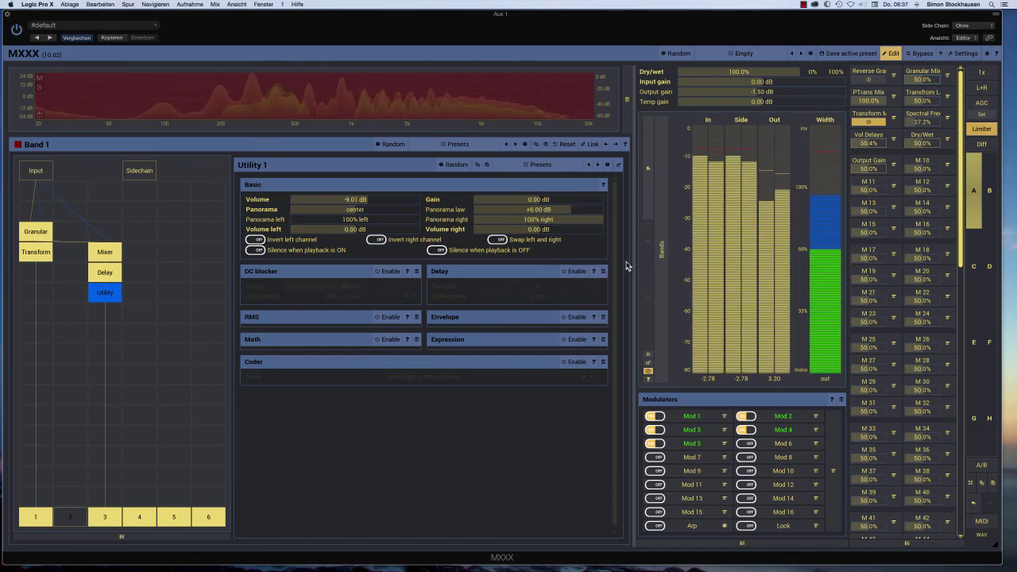
{"action": "left_click", "coordinate": [890, 54]}
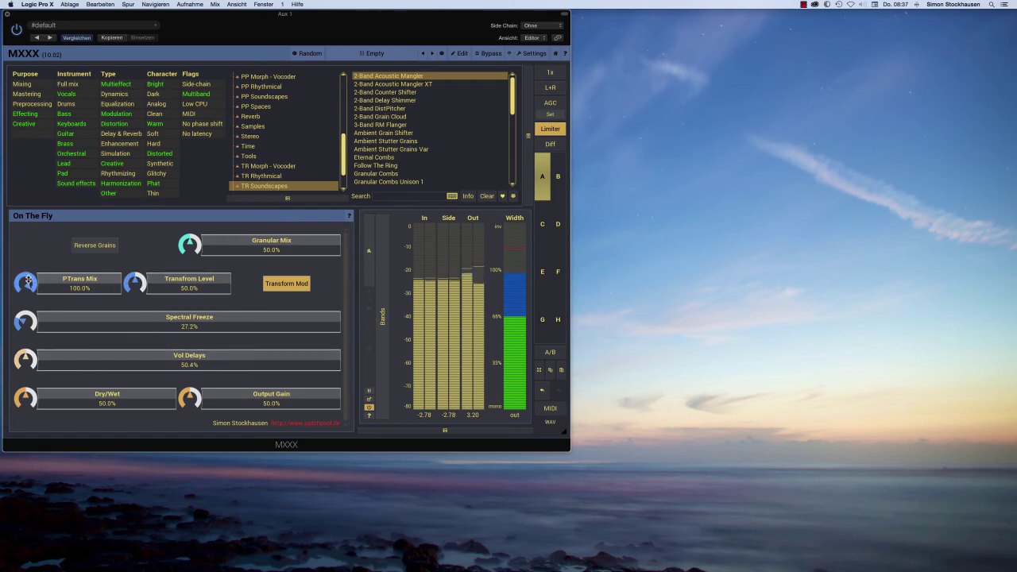
{"action": "left_click_drag", "start_coordinate": [31, 284], "coordinate": [35, 453]}
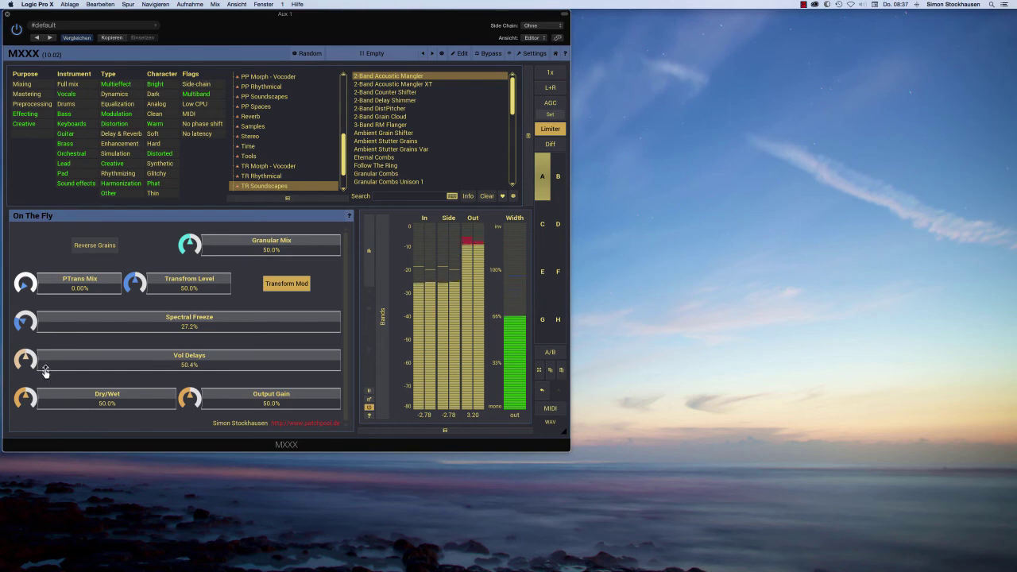
{"action": "left_click_drag", "start_coordinate": [29, 363], "coordinate": [30, 322]}
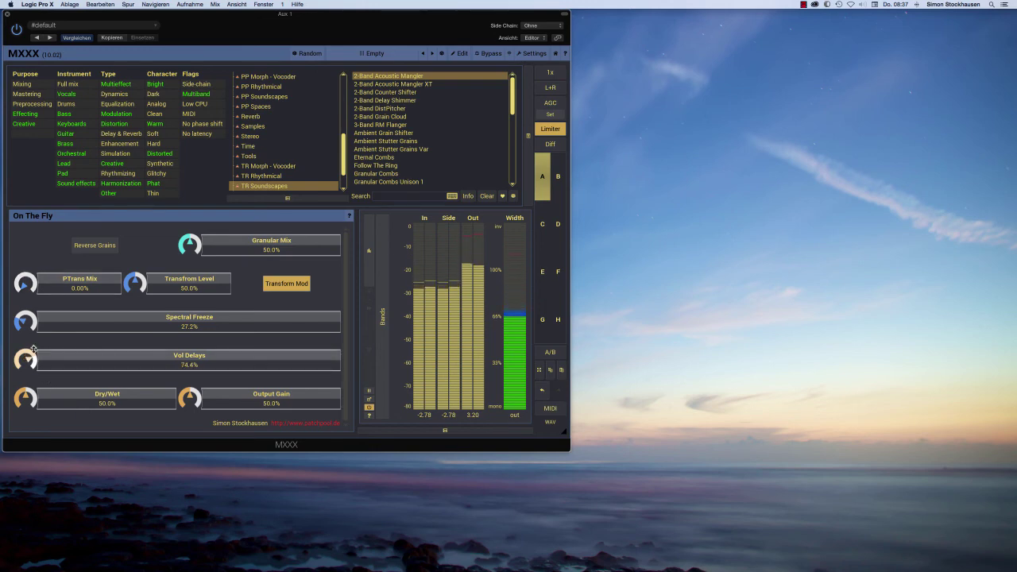
- In edit mode, invert Modulator 5's control of the Delay's Tap 2 time and enable restoring original values when disabled
{"action": "left_click", "coordinate": [461, 53]}
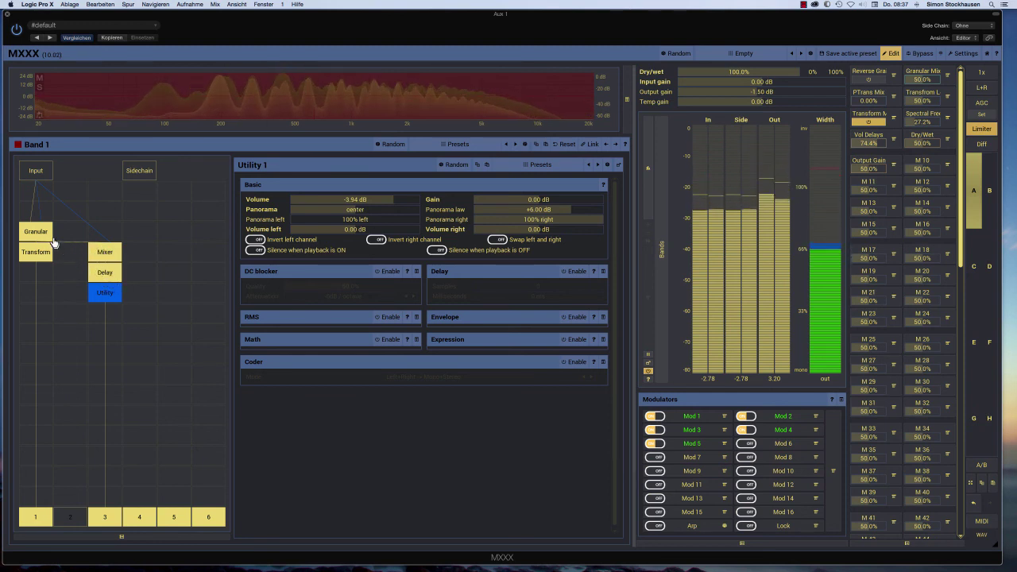
{"action": "left_click", "coordinate": [106, 274]}
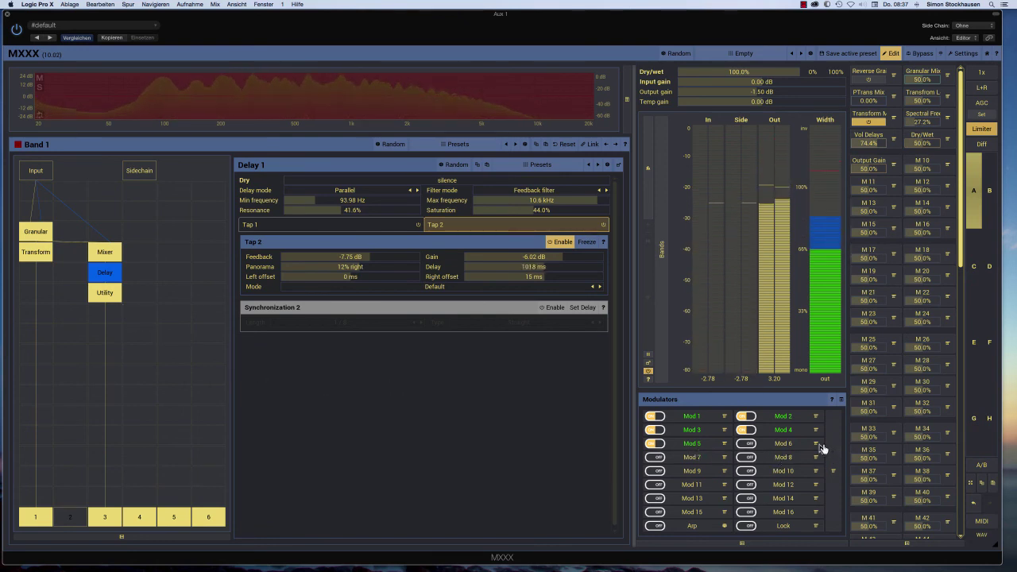
{"action": "left_click", "coordinate": [329, 228]}
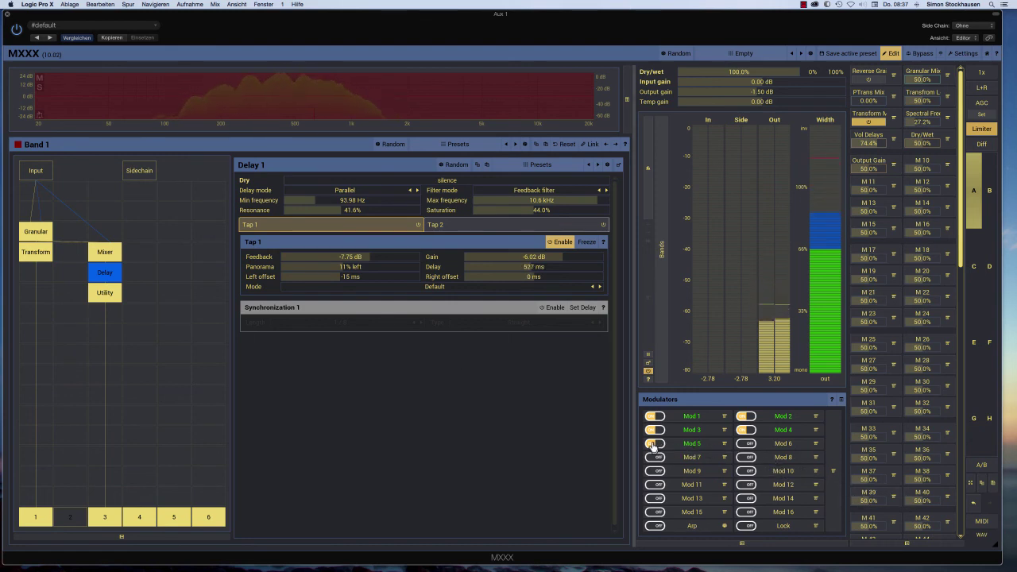
{"action": "left_click", "coordinate": [479, 225]}
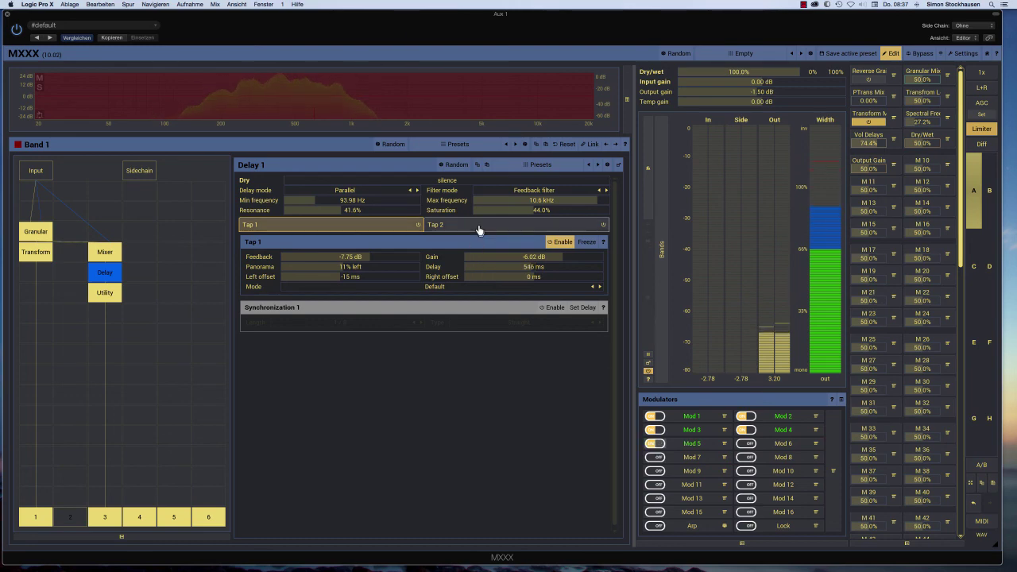
{"action": "left_click", "coordinate": [695, 447]}
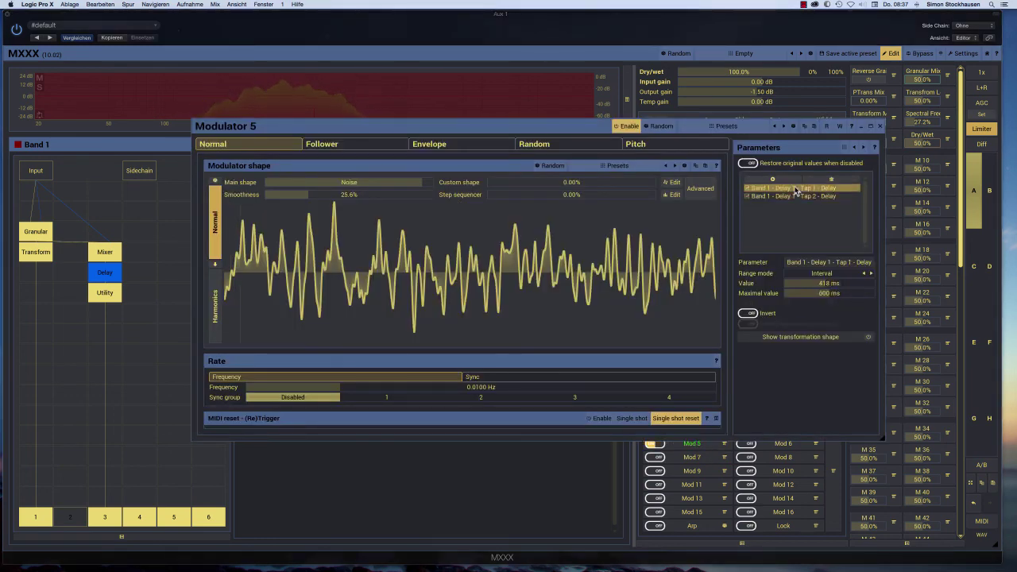
{"action": "left_click", "coordinate": [797, 196]}
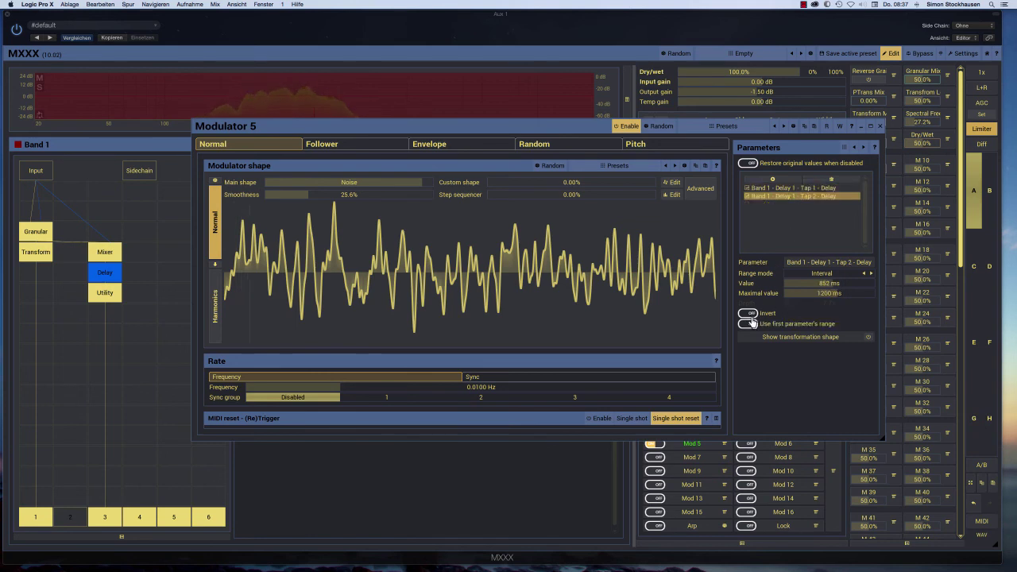
{"action": "left_click", "coordinate": [746, 314]}
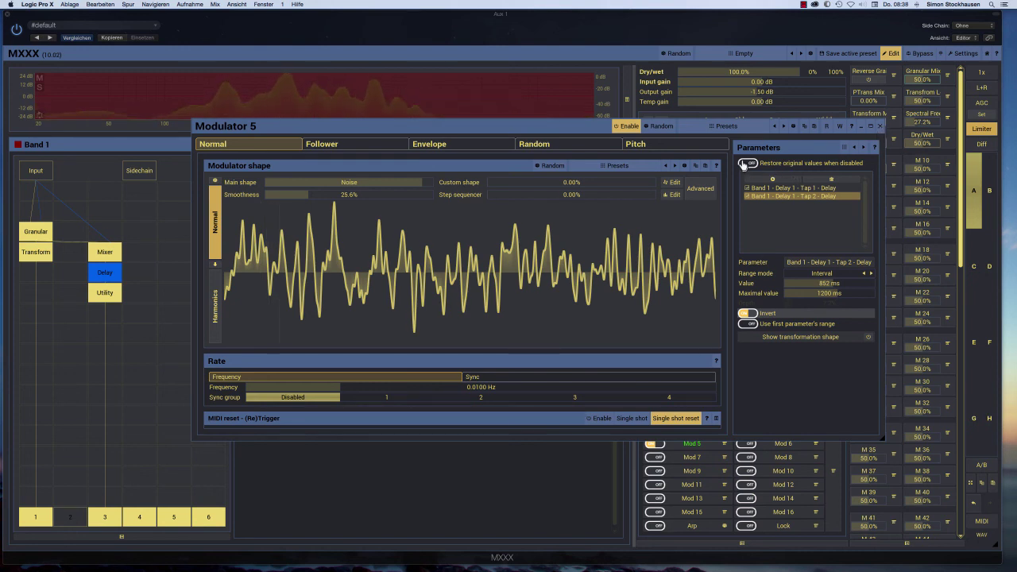
{"action": "left_click", "coordinate": [748, 162]}
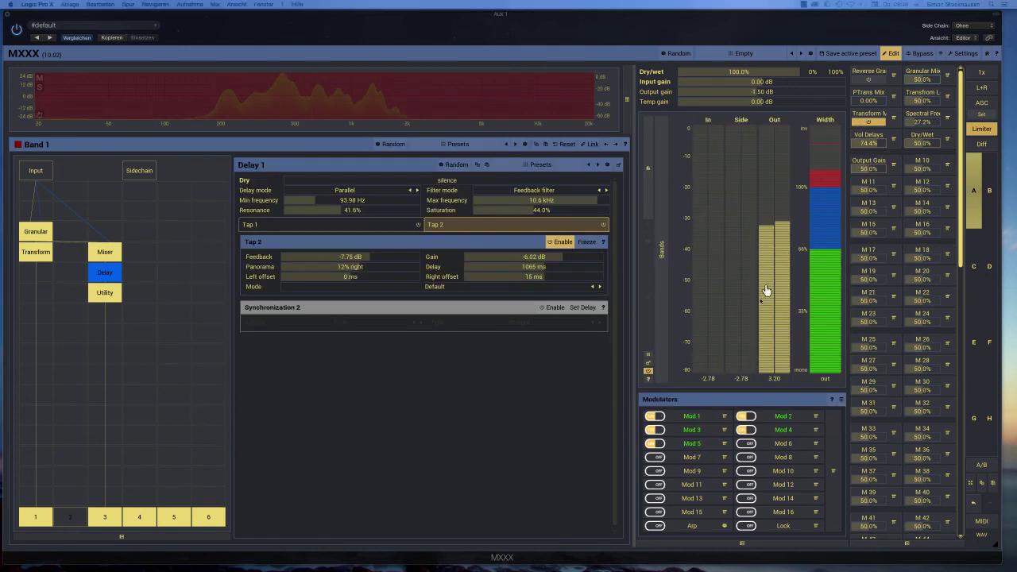
{"action": "left_click", "coordinate": [879, 125]}
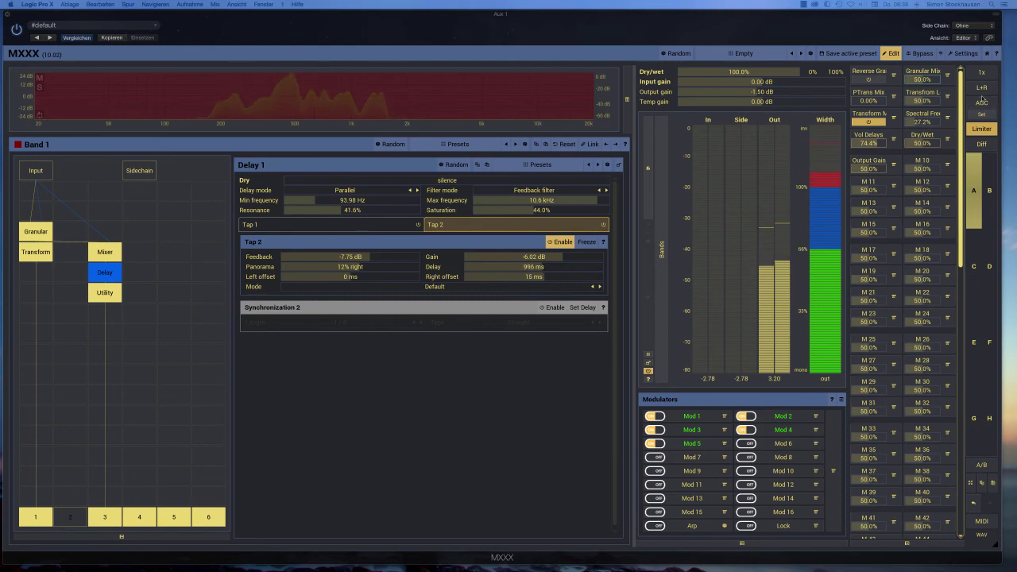
- Use Clear & Learn to attach Modulator 5's on/off state to multiparameter 10
{"action": "left_click", "coordinate": [946, 163]}
{"action": "left_click", "coordinate": [878, 205]}
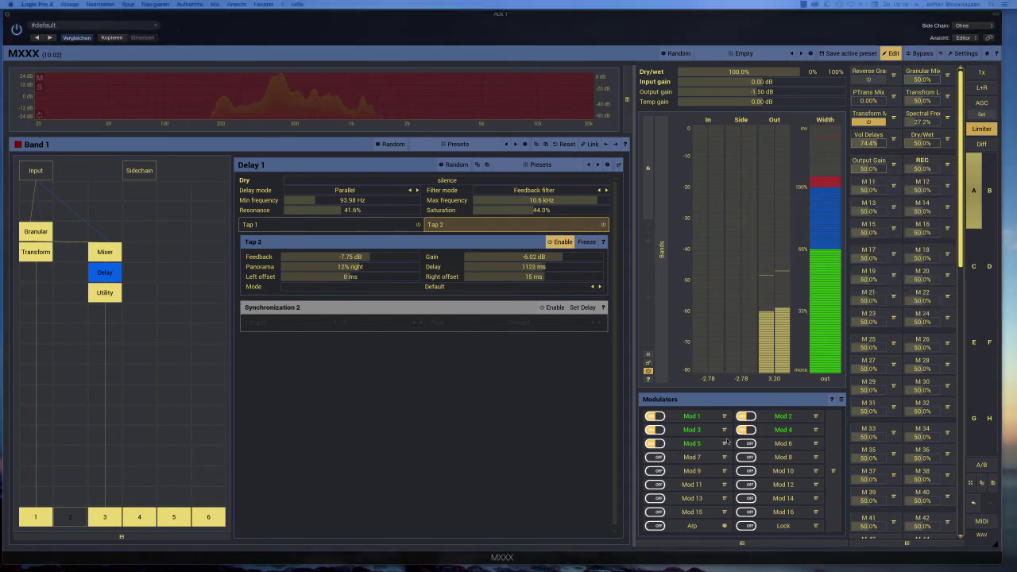
{"action": "left_click", "coordinate": [656, 443]}
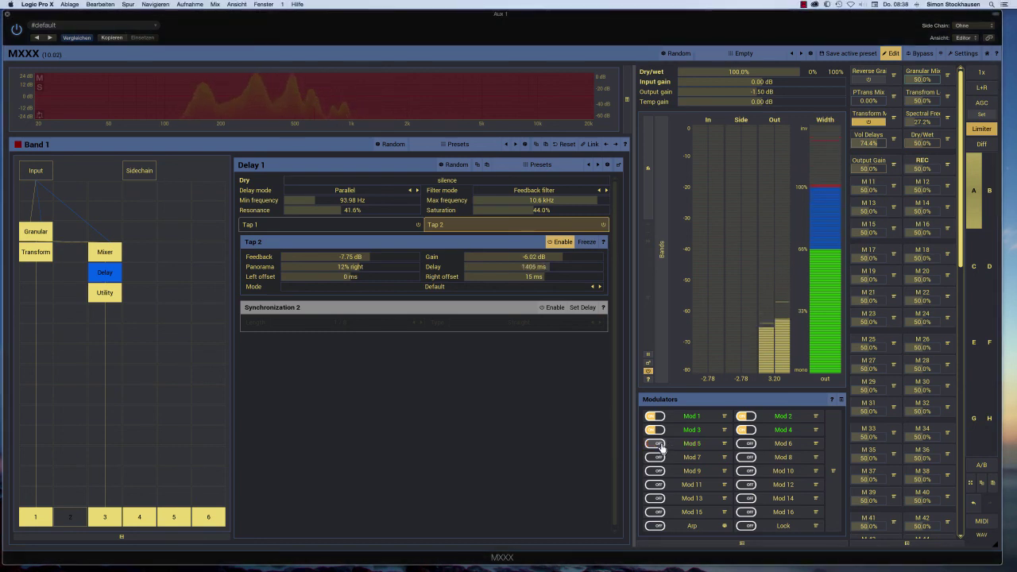
{"action": "left_click", "coordinate": [658, 443]}
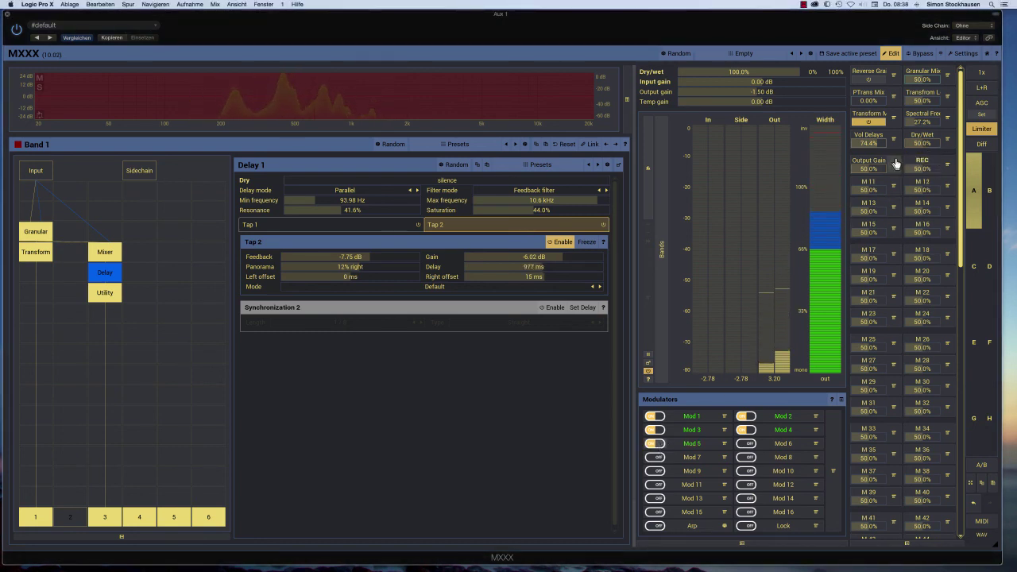
{"action": "left_click", "coordinate": [926, 162]}
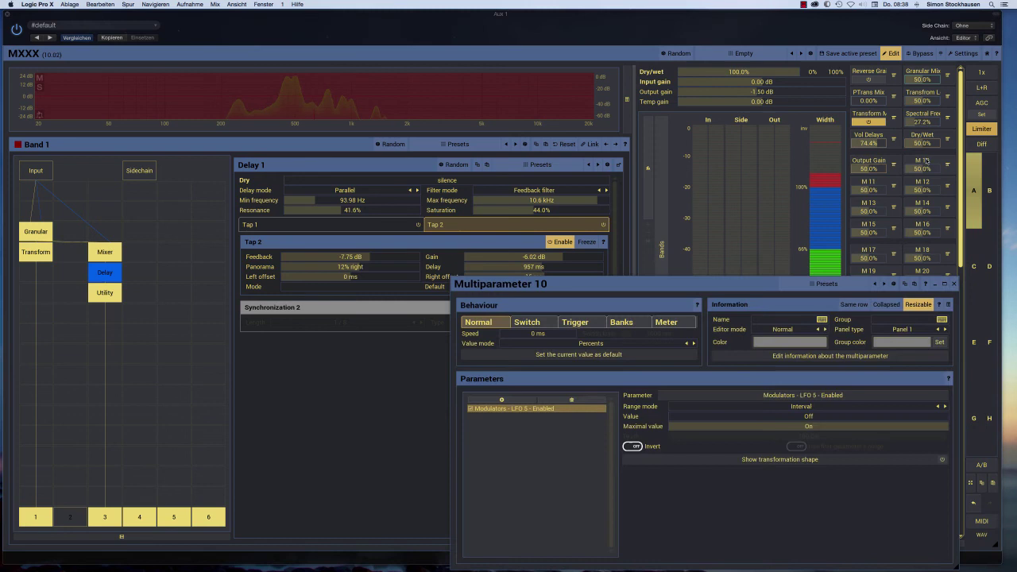
- Name multiparameter 10 "Delay Time Mod", give it a light cyan color and place it in the same row
{"action": "left_click", "coordinate": [769, 319]}
{"action": "type", "text": "D"}
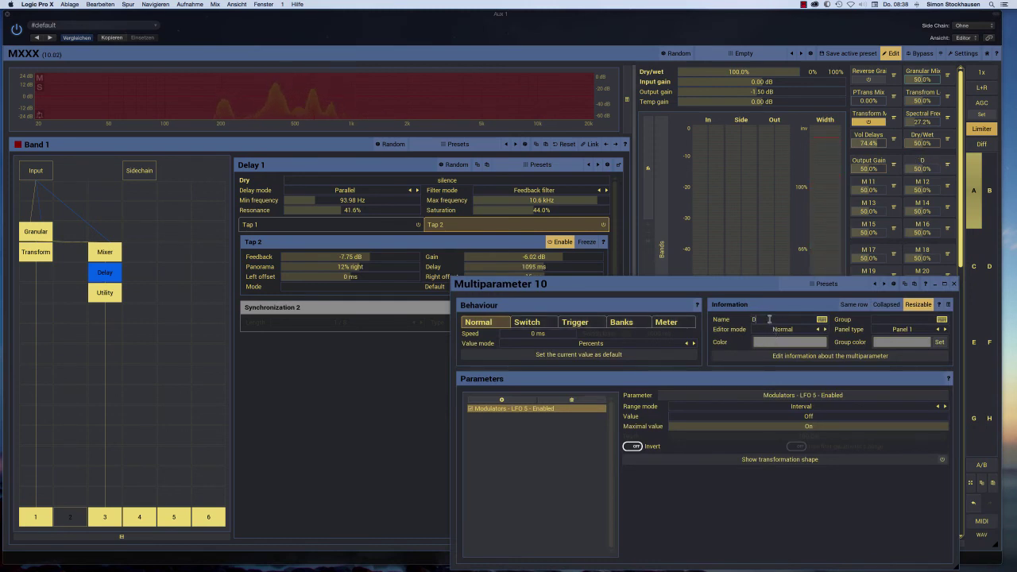
{"action": "type", "text": "elay Time Mod"}
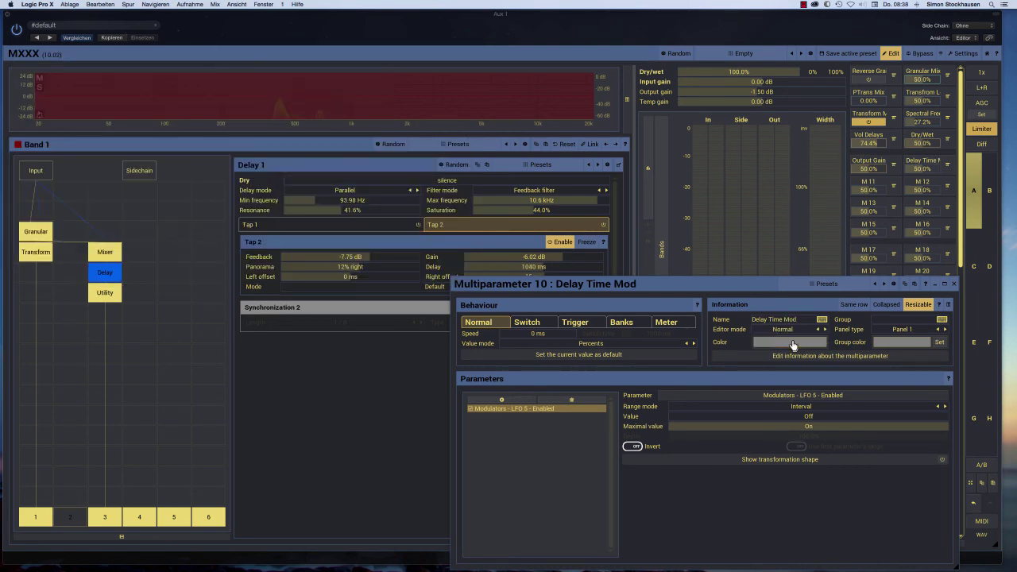
{"action": "left_click", "coordinate": [792, 344]}
{"action": "left_click", "coordinate": [788, 342]}
{"action": "left_click", "coordinate": [782, 344]}
{"action": "left_click", "coordinate": [782, 342]}
{"action": "left_click", "coordinate": [782, 342]}
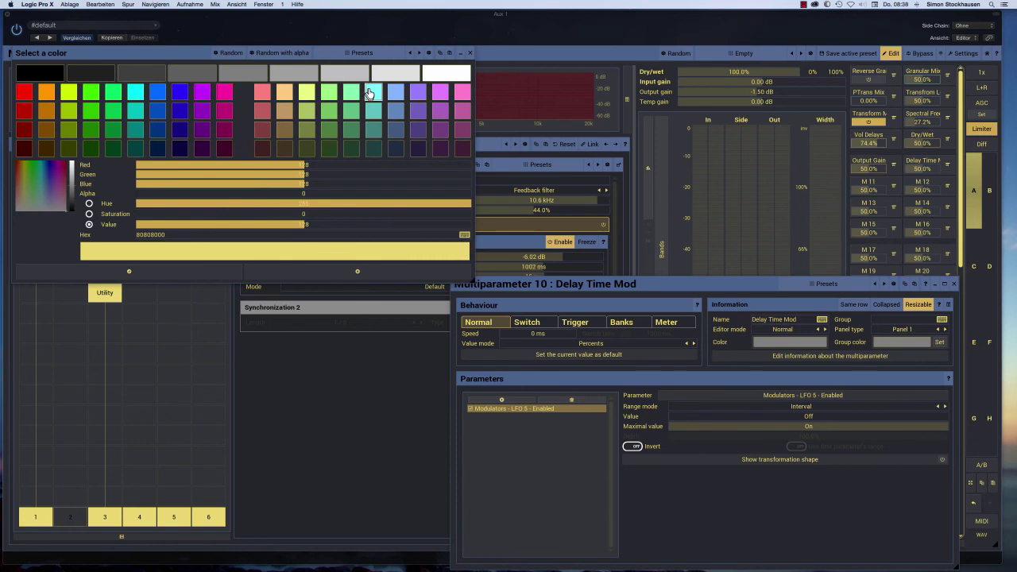
{"action": "left_click", "coordinate": [373, 91]}
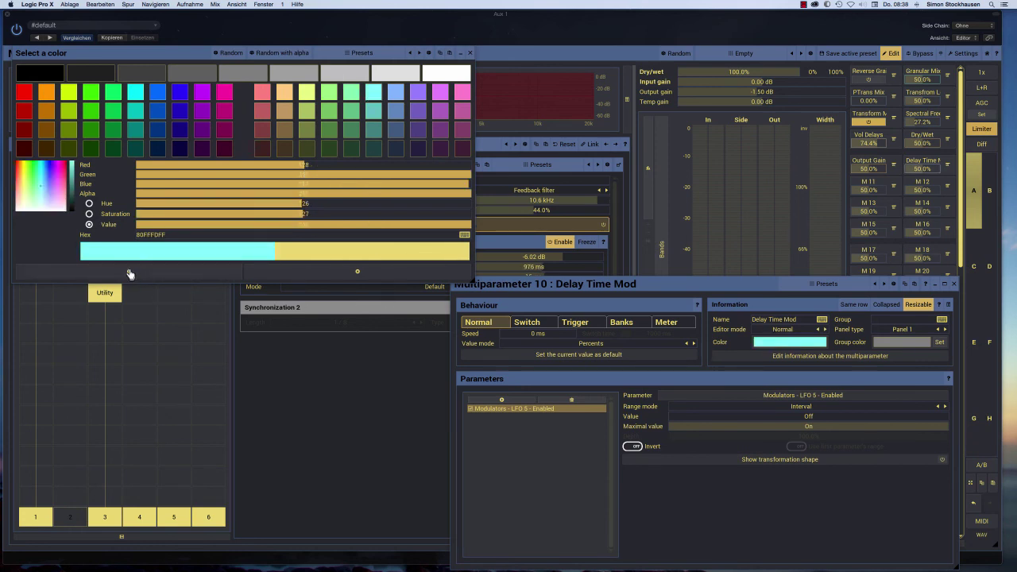
{"action": "left_click", "coordinate": [130, 274]}
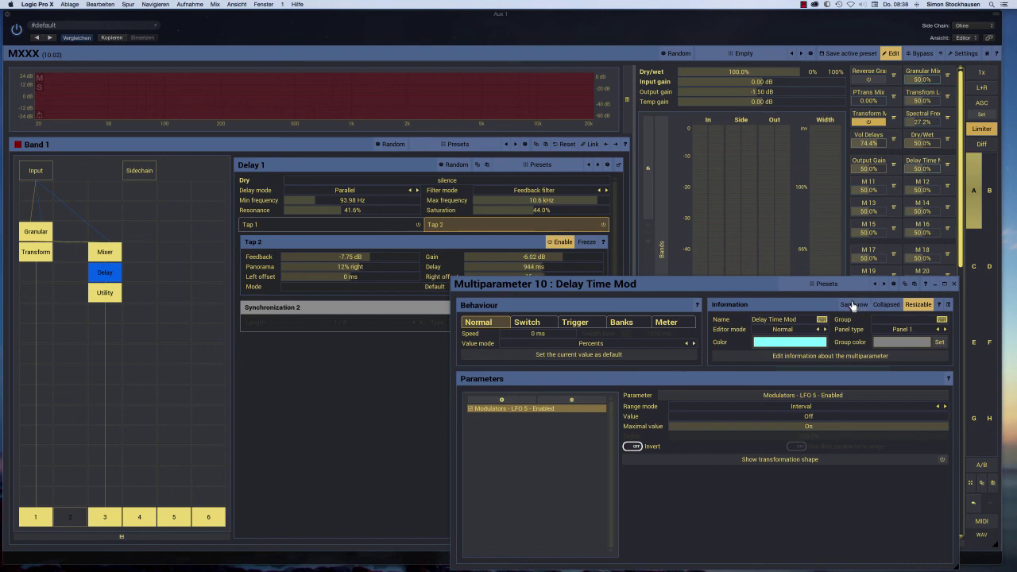
{"action": "left_click", "coordinate": [852, 305]}
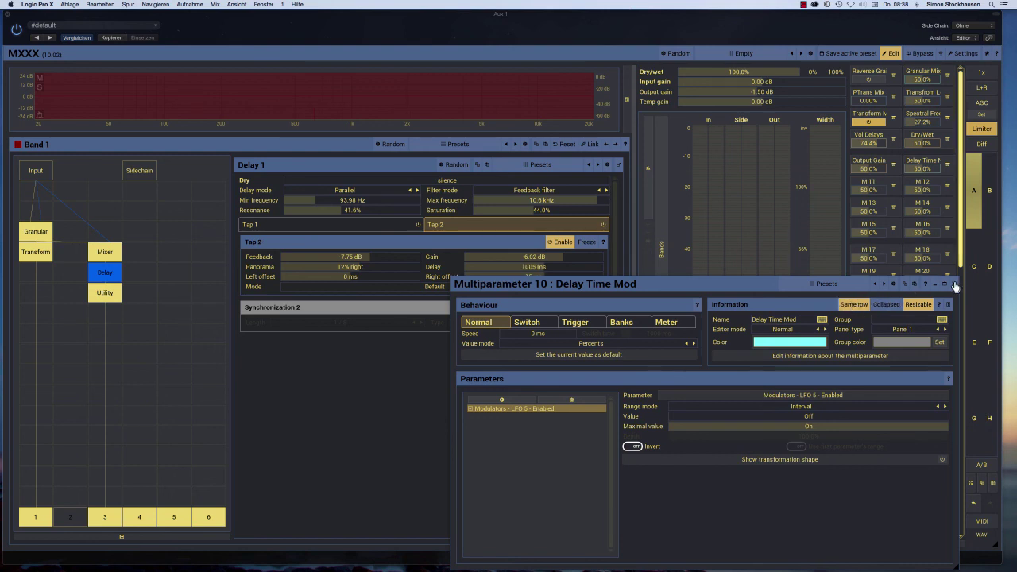
- Reorder the Delay Time Mod multiparameter to position 8, placing it beside Vol Delays, and leave edit mode
{"action": "left_click", "coordinate": [954, 284]}
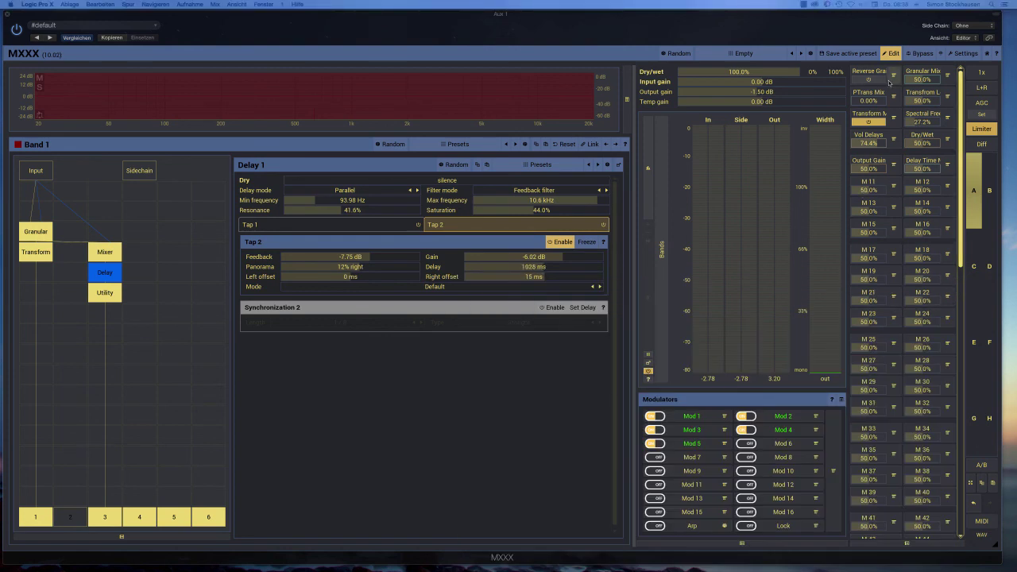
{"action": "left_click", "coordinate": [947, 165]}
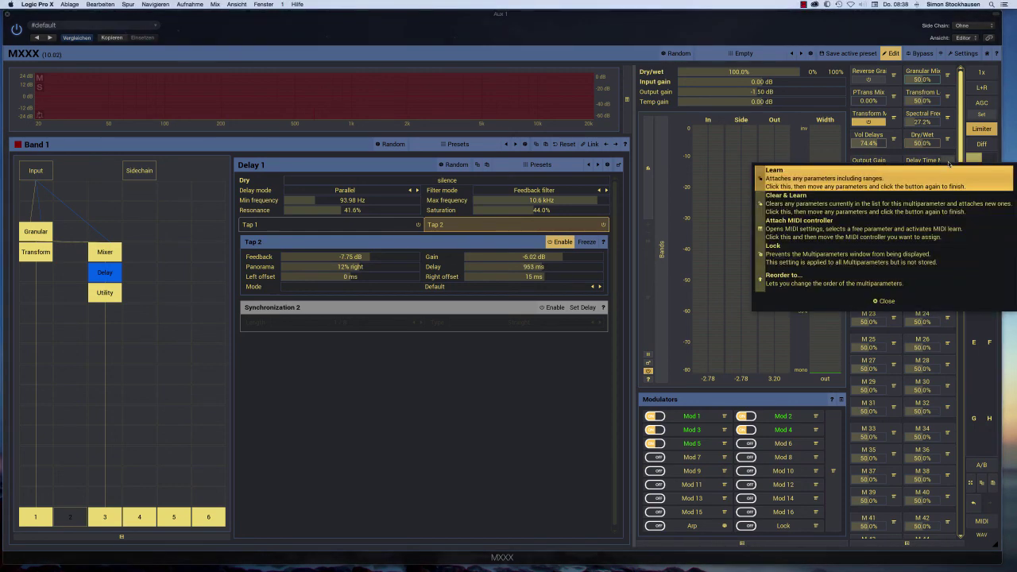
{"action": "left_click", "coordinate": [817, 274]}
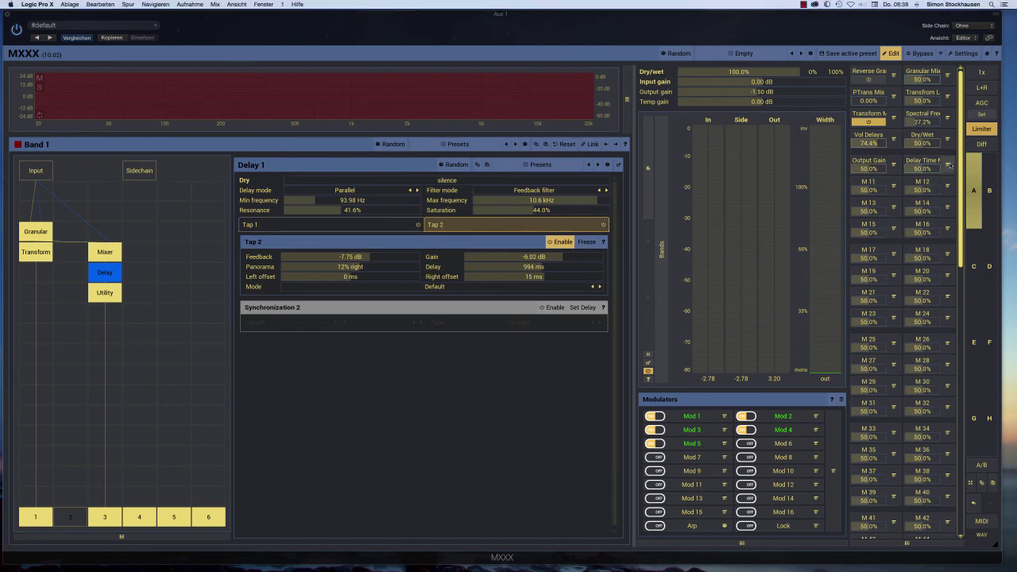
{"action": "left_click", "coordinate": [948, 163]}
{"action": "left_click", "coordinate": [842, 254]}
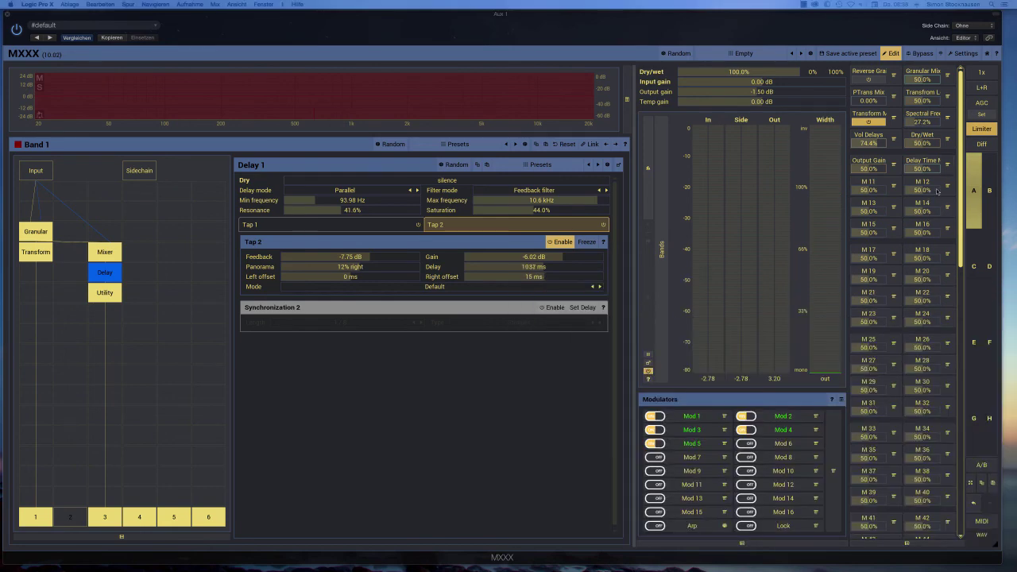
{"action": "left_click", "coordinate": [948, 163]}
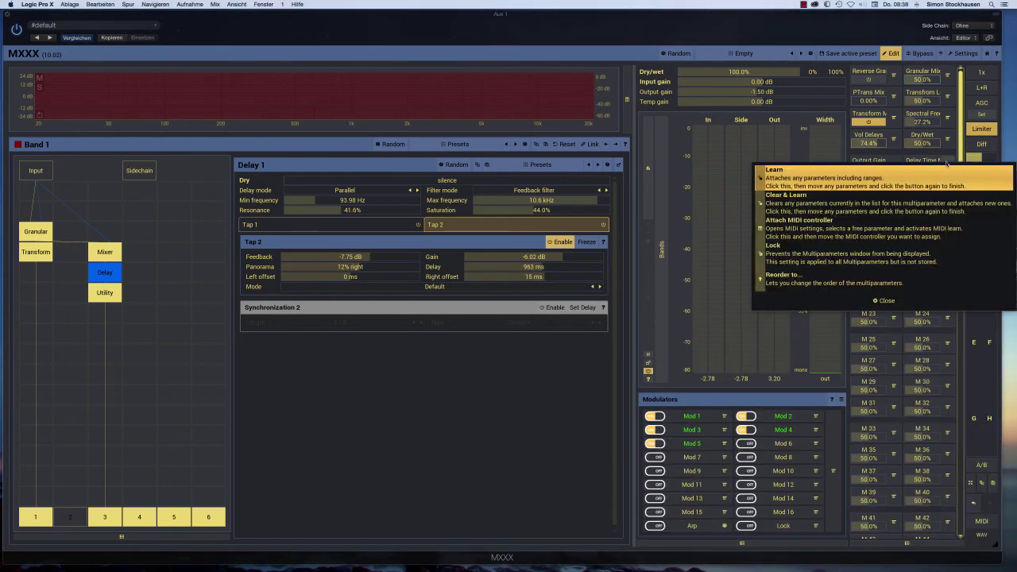
{"action": "left_click", "coordinate": [823, 275]}
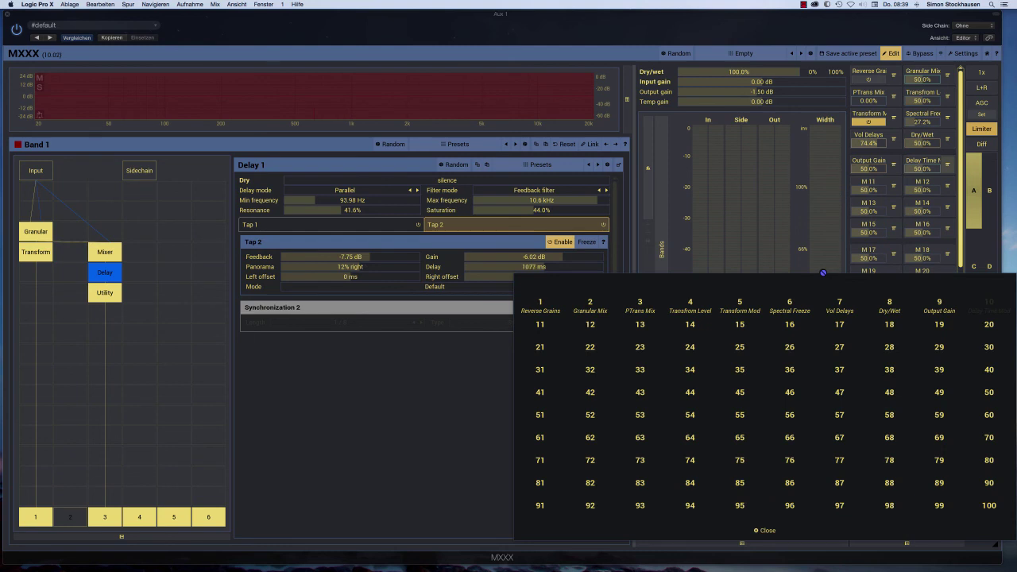
{"action": "left_click", "coordinate": [889, 306]}
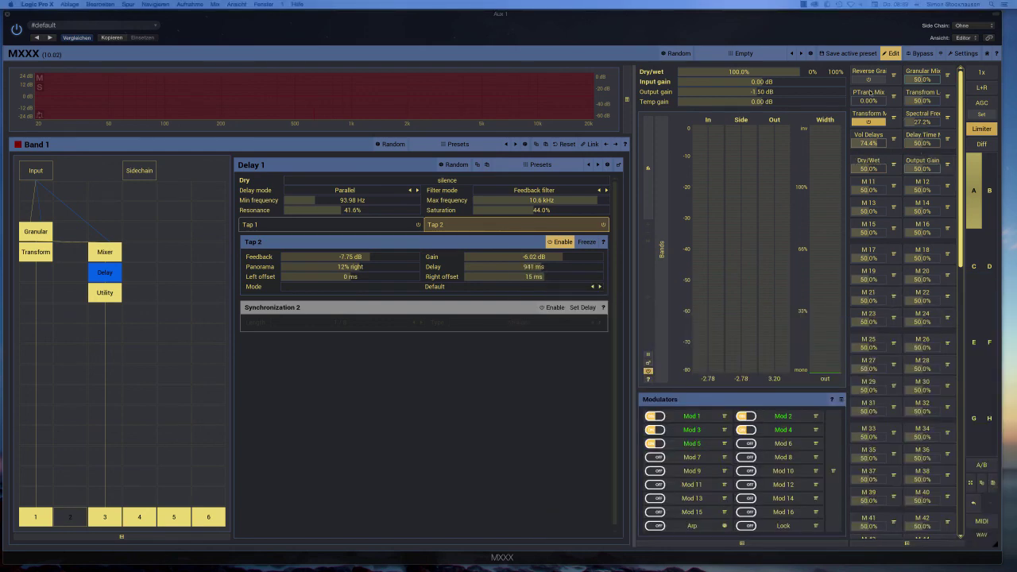
{"action": "left_click", "coordinate": [888, 53]}
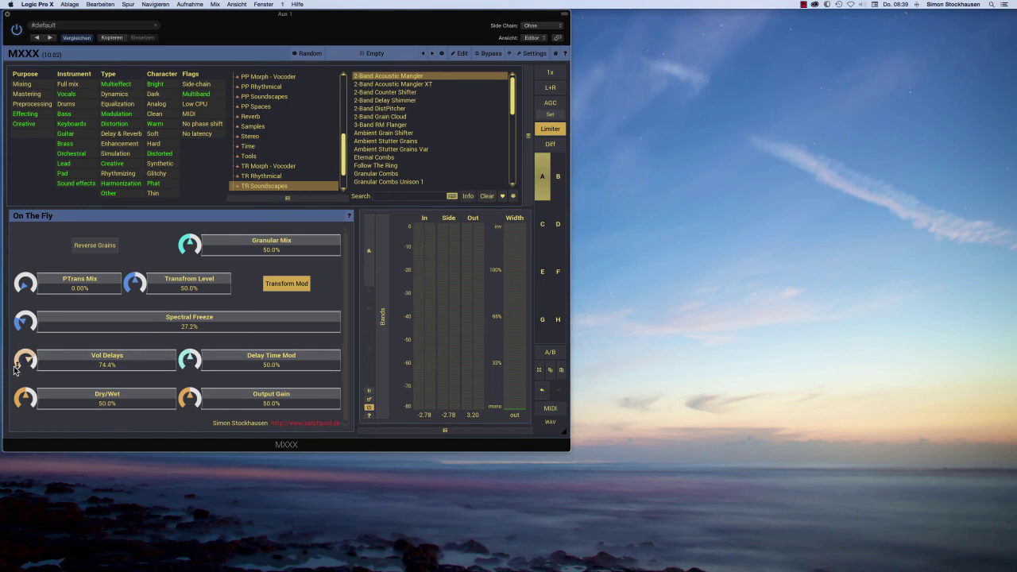
- In edit mode, change the Delay Time Mod multiparameter's behaviour to Switch with a switch time of 10 ms
{"action": "left_click", "coordinate": [460, 53]}
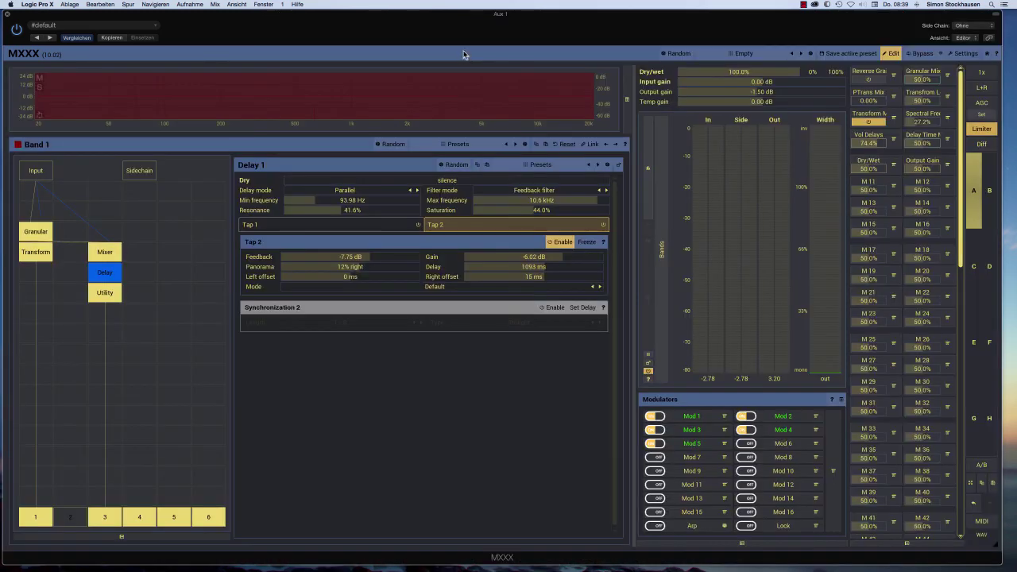
{"action": "left_click", "coordinate": [926, 135]}
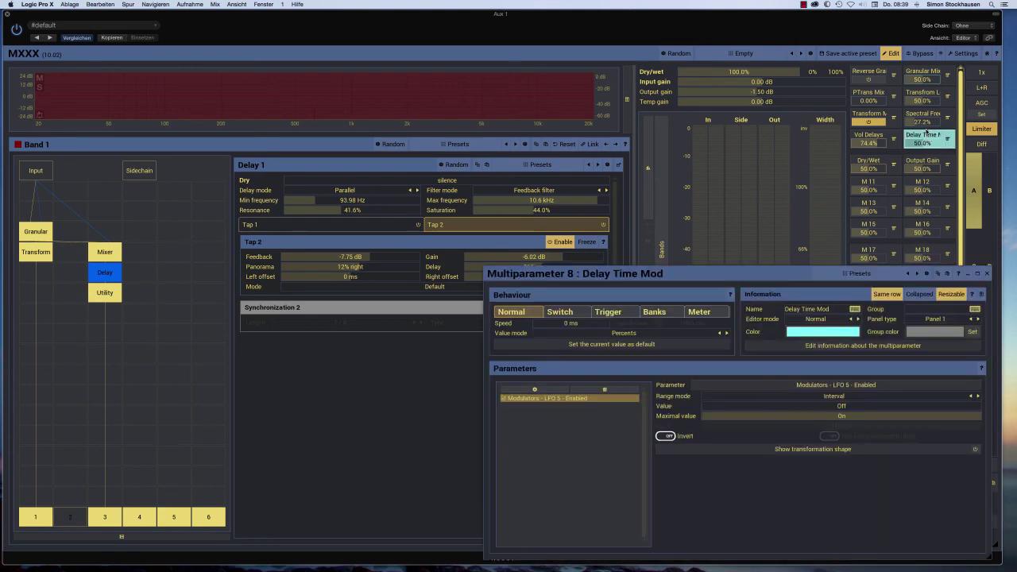
{"action": "left_click", "coordinate": [560, 313]}
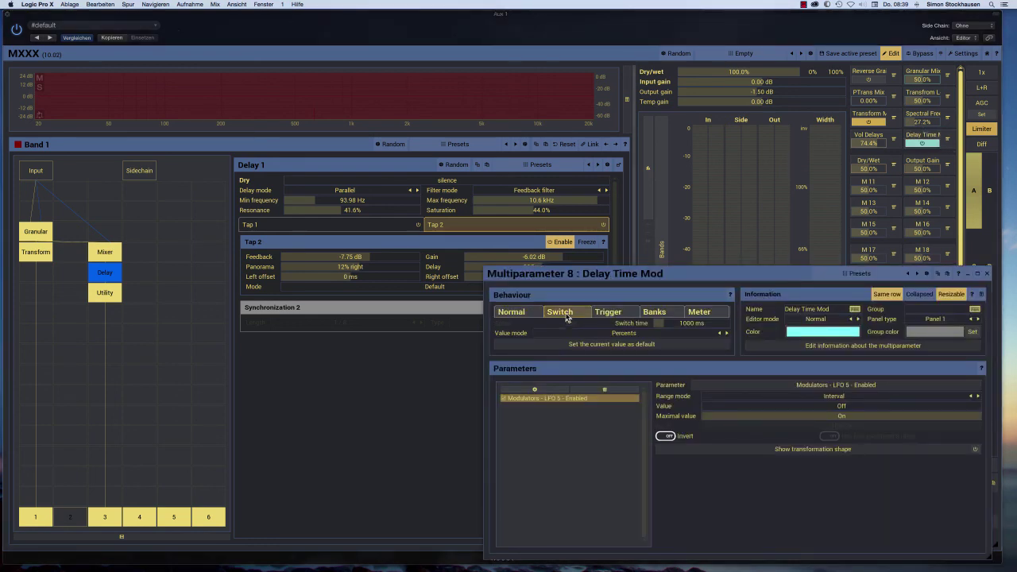
{"action": "double_click", "coordinate": [686, 323]}
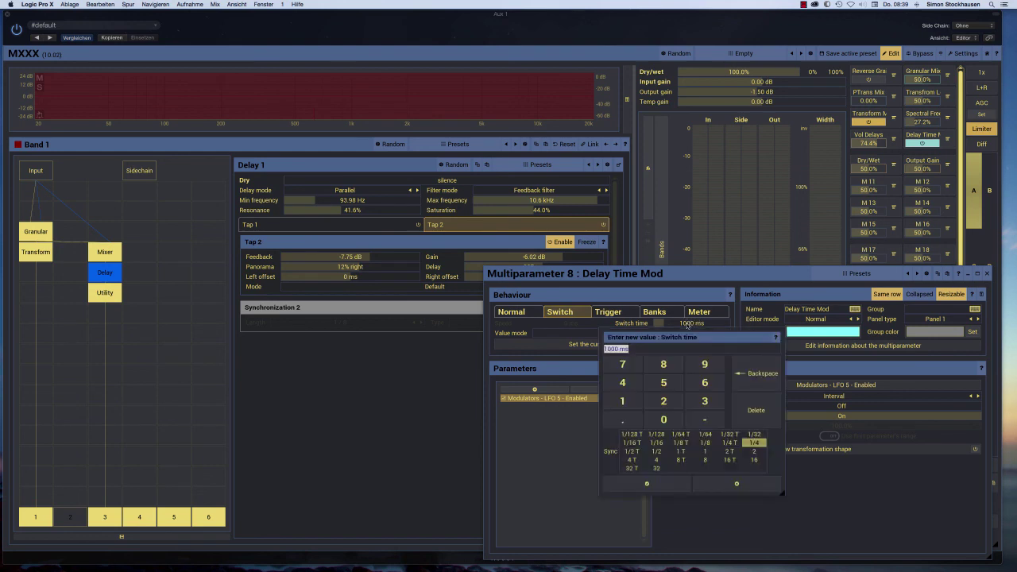
{"action": "left_click", "coordinate": [686, 323]}
{"action": "double_click", "coordinate": [687, 324]}
{"action": "type", "text": "10"}
{"action": "key", "text": "Return"}
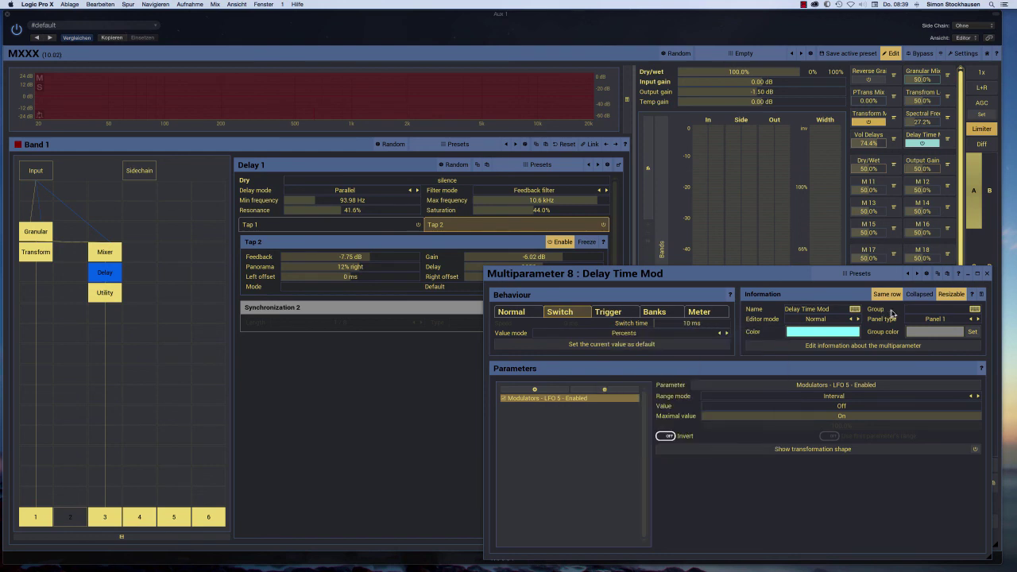
{"action": "left_click", "coordinate": [987, 274]}
- Outside edit mode, start playback and compare the sound with Delay Time Mod on and off, leaving it off
{"action": "left_click", "coordinate": [890, 54]}
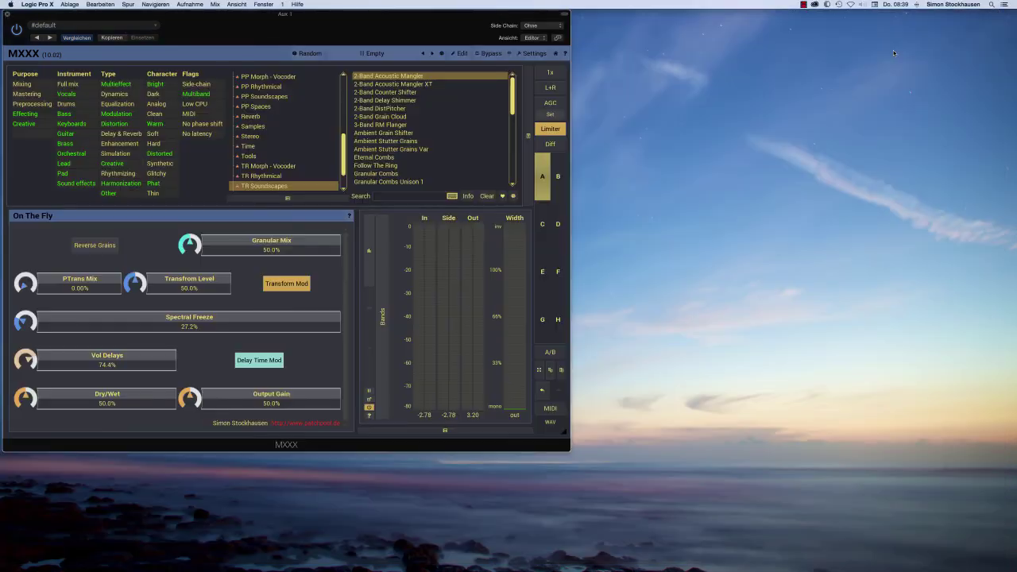
{"action": "left_click", "coordinate": [270, 361]}
{"action": "key", "text": "space"}
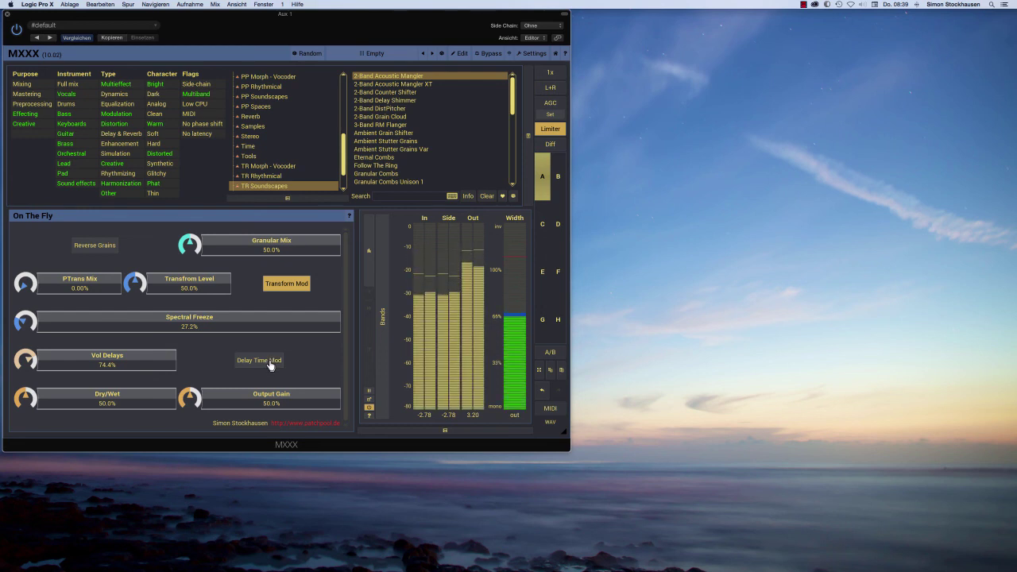
{"action": "left_click", "coordinate": [271, 361]}
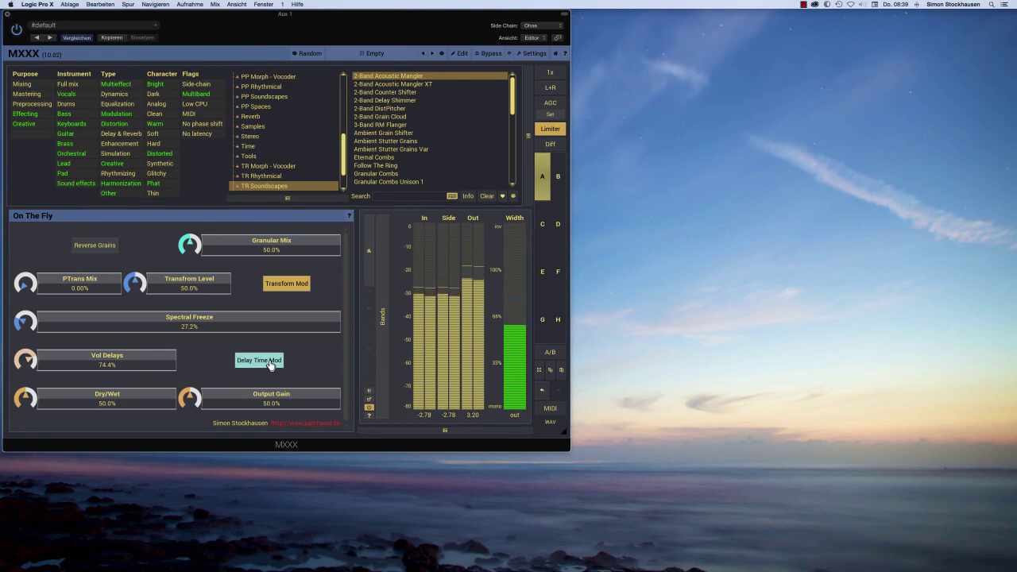
{"action": "left_click", "coordinate": [270, 361]}
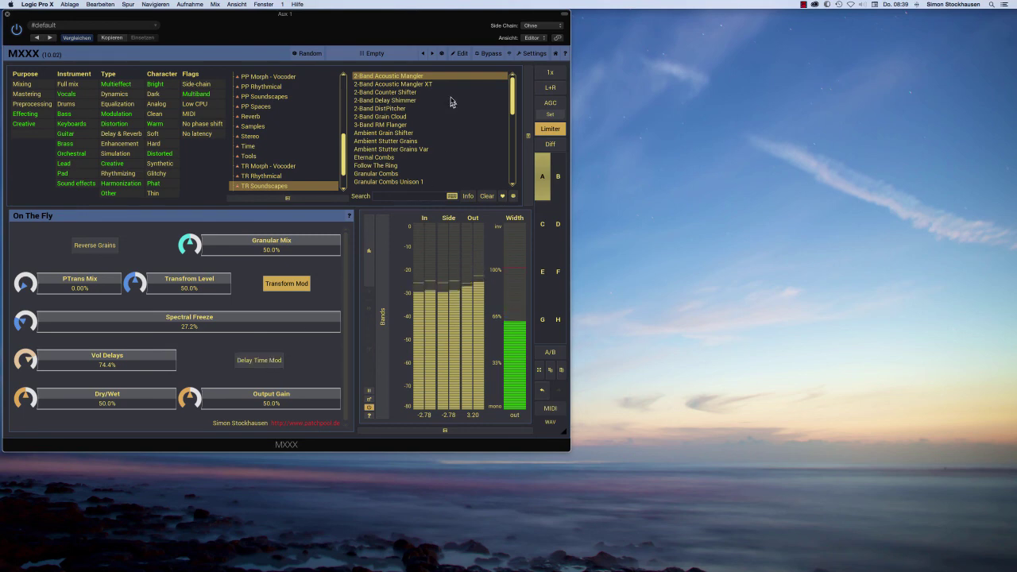
- In edit mode, store the current off state of Delay Time Mod as its default value
{"action": "left_click", "coordinate": [461, 54]}
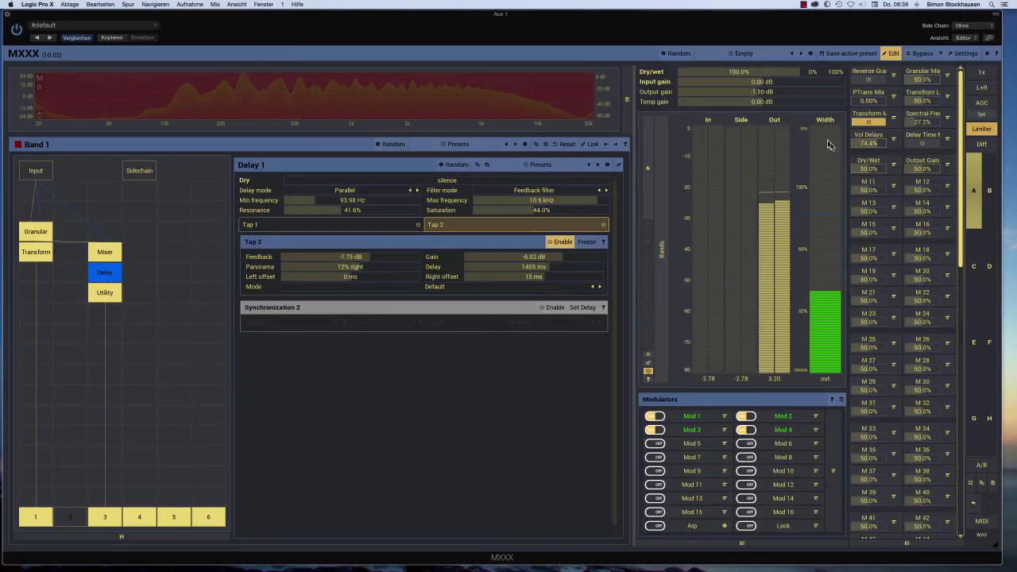
{"action": "left_click", "coordinate": [911, 135]}
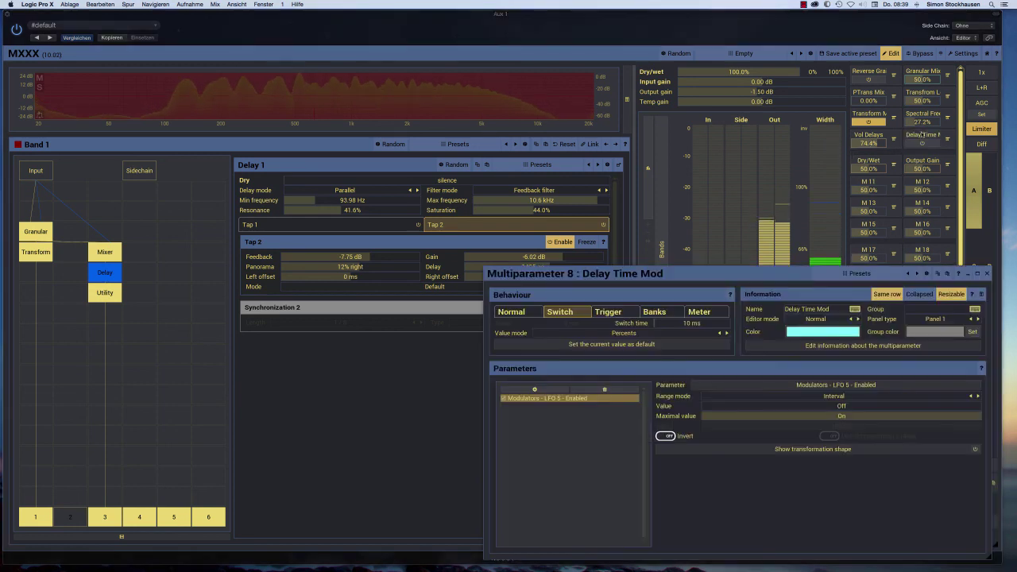
{"action": "left_click", "coordinate": [635, 347]}
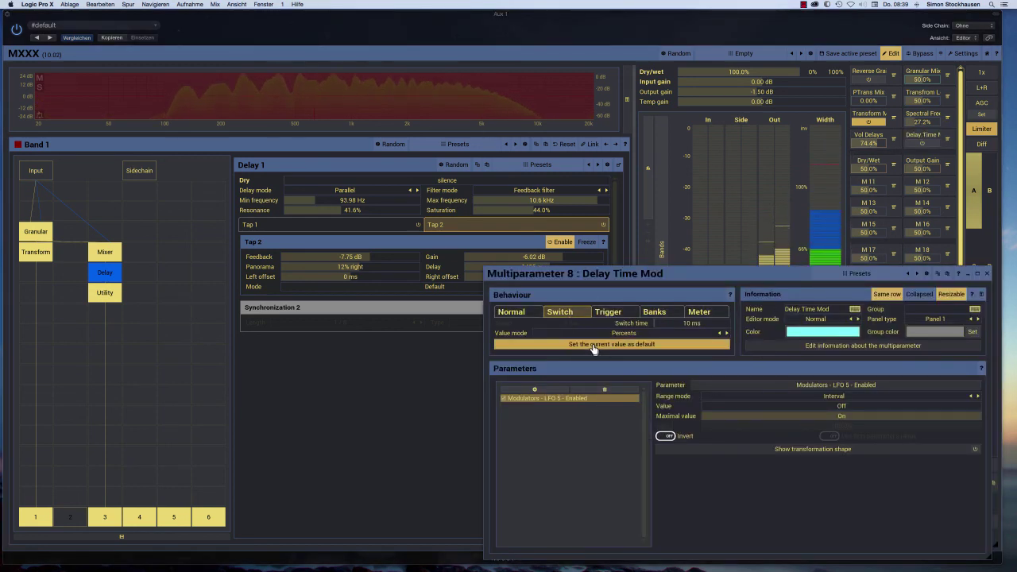
{"action": "left_click", "coordinate": [987, 273]}
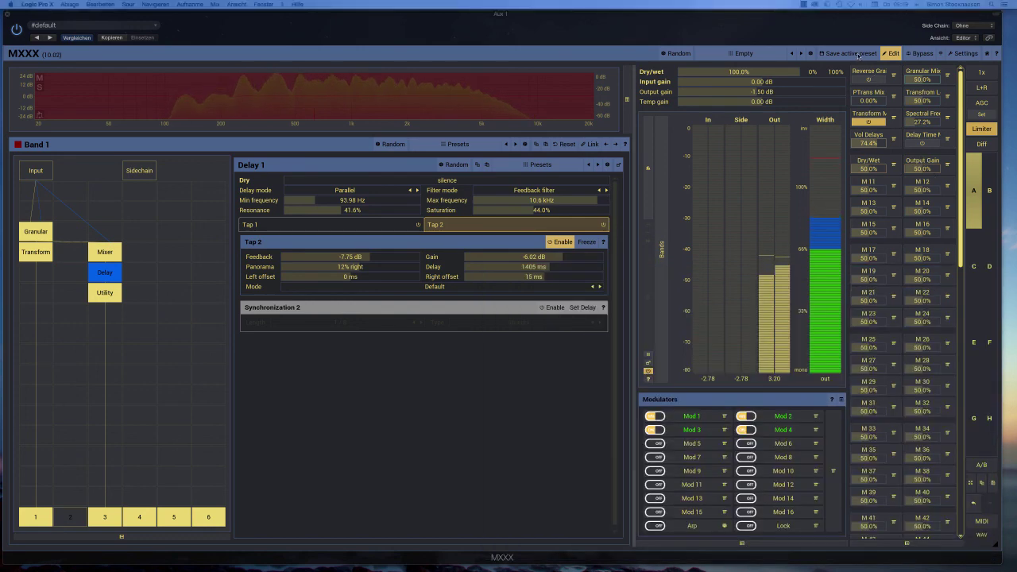
- Save the active preset as On The Fly in the TR2 New folder, overwriting the existing file
{"action": "left_click", "coordinate": [849, 53]}
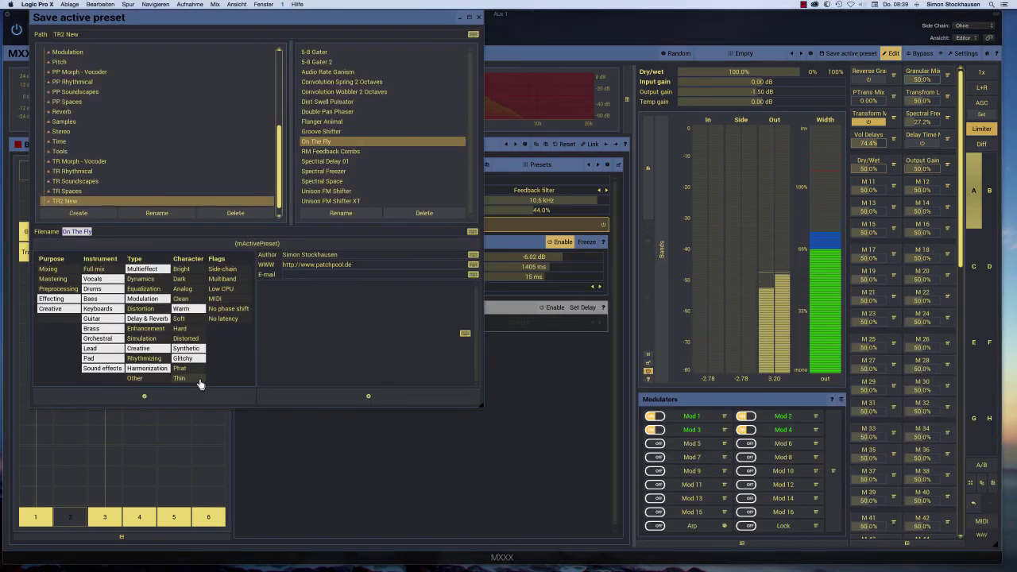
{"action": "left_click", "coordinate": [143, 398]}
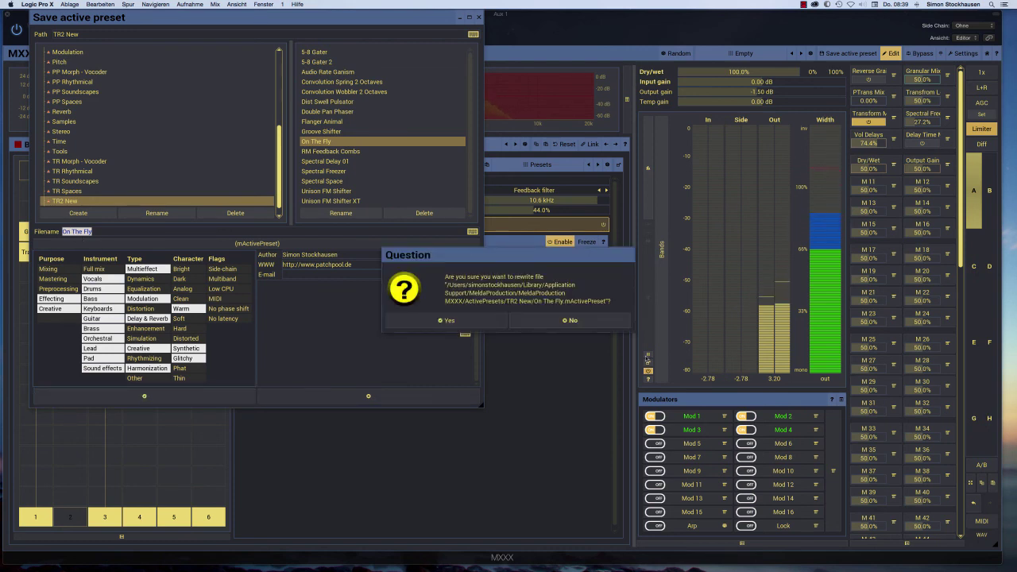
{"action": "left_click", "coordinate": [441, 321]}
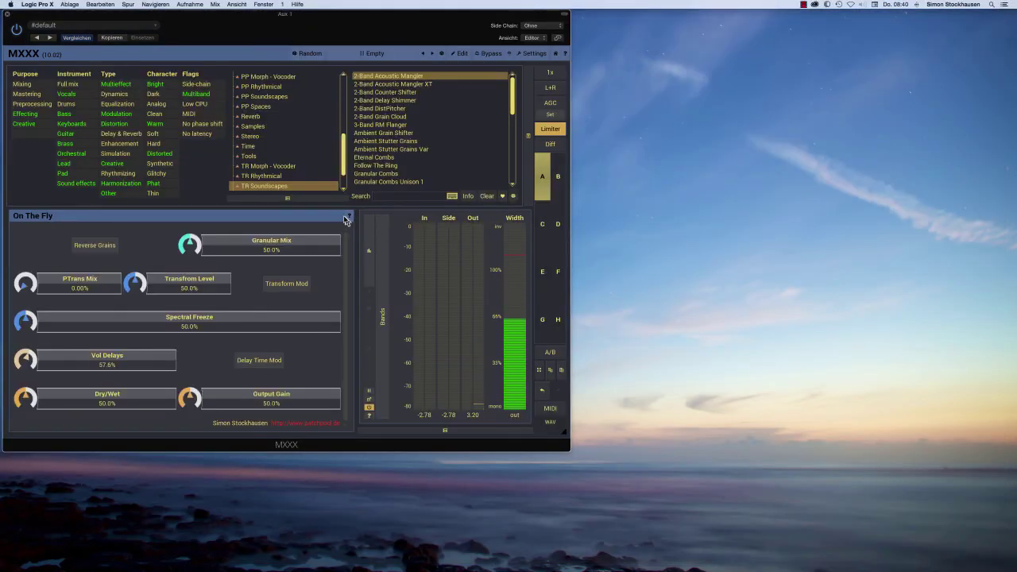
- Check the On The Fly panel's help and look over the finished patch in edit mode
{"action": "left_click", "coordinate": [347, 216]}
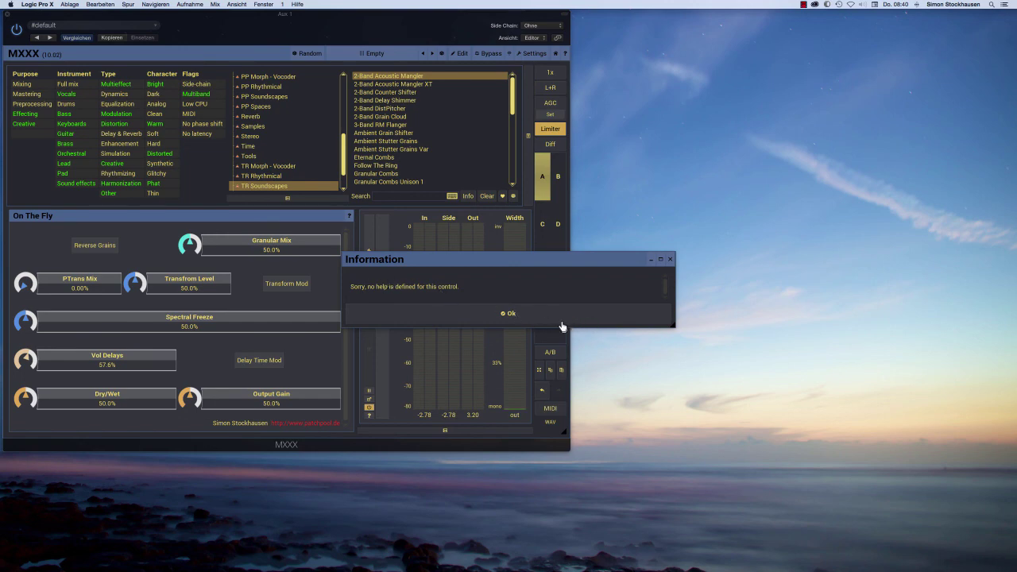
{"action": "left_click", "coordinate": [502, 314]}
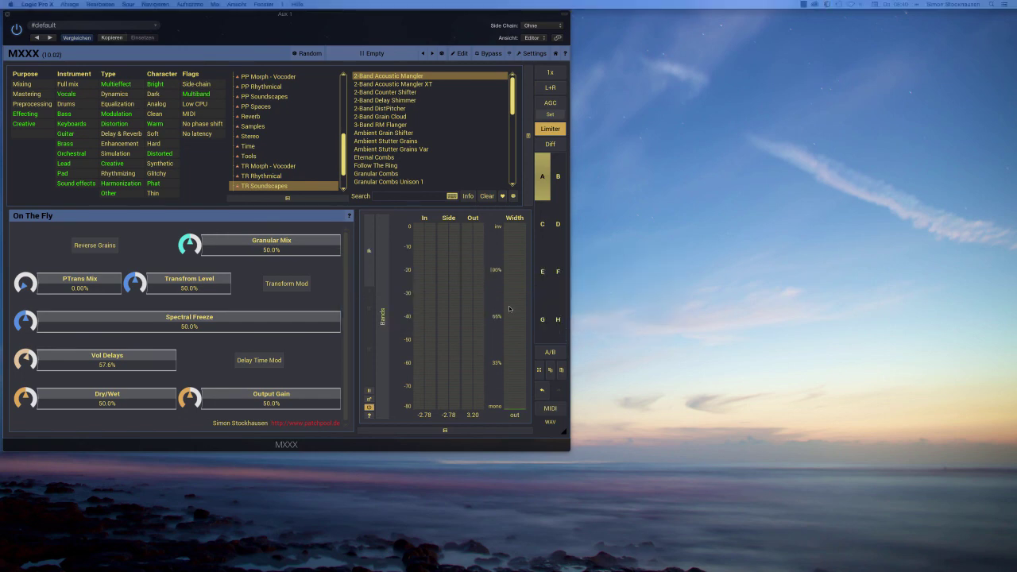
{"action": "left_click", "coordinate": [461, 53]}
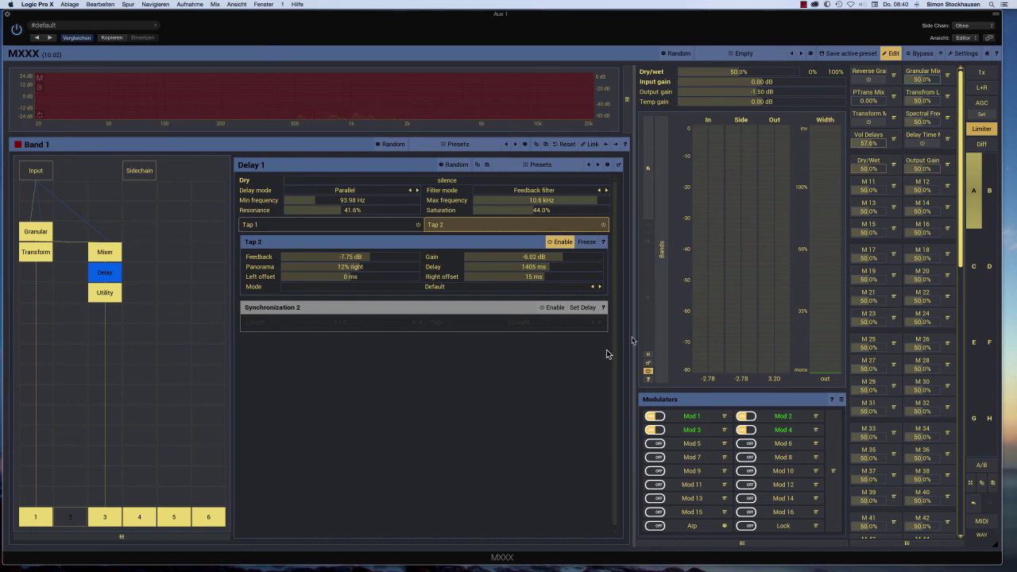
{"action": "left_click", "coordinate": [888, 54]}
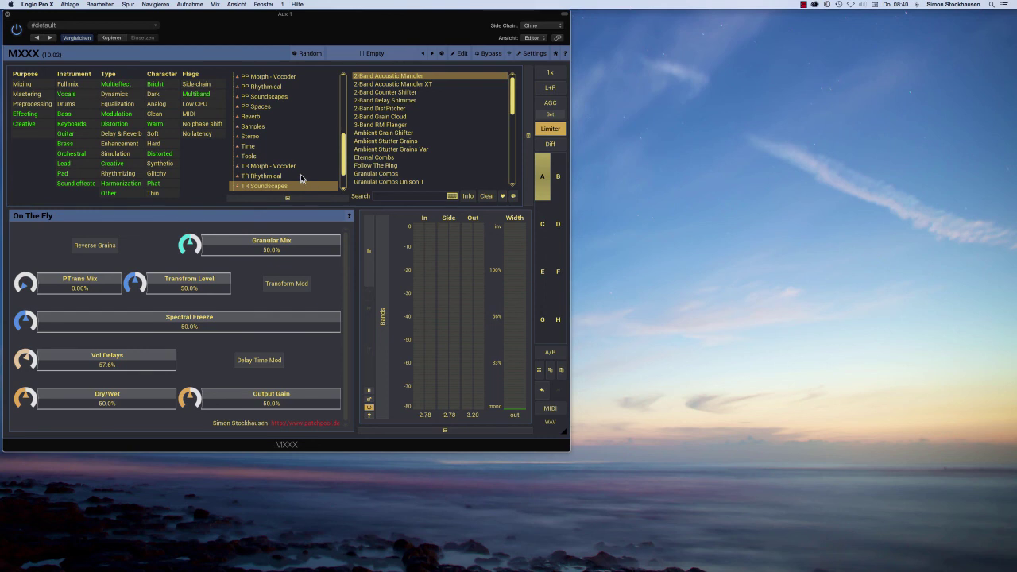
- Browse the TR Morph - Vocoder presets, loading Morphing Morph 02 and Space Mix Vocoder to view their controls
{"action": "left_click", "coordinate": [293, 168]}
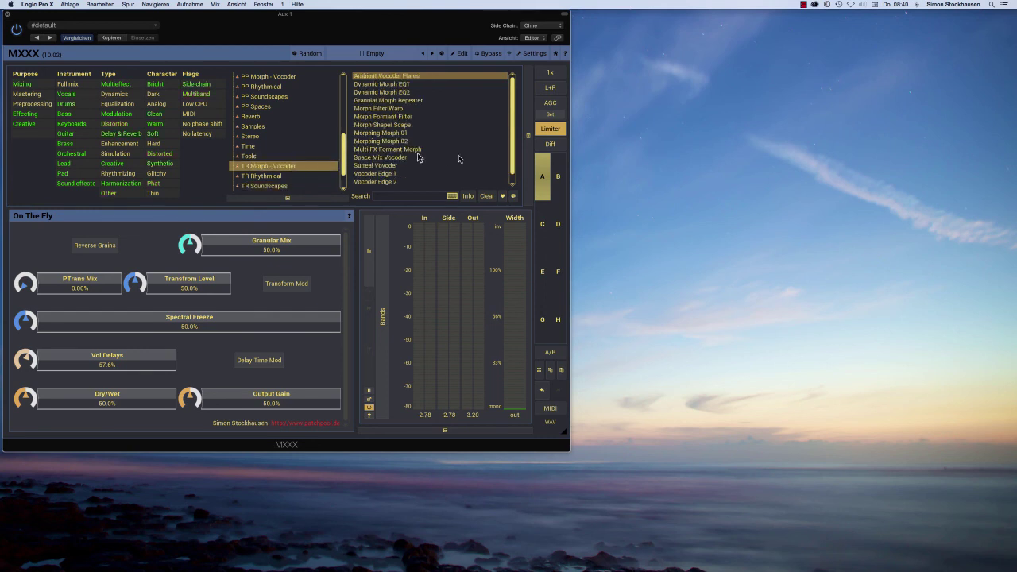
{"action": "scroll", "coordinate": [459, 159], "scroll_direction": "up", "scroll_amount": 1}
{"action": "left_click", "coordinate": [382, 133]}
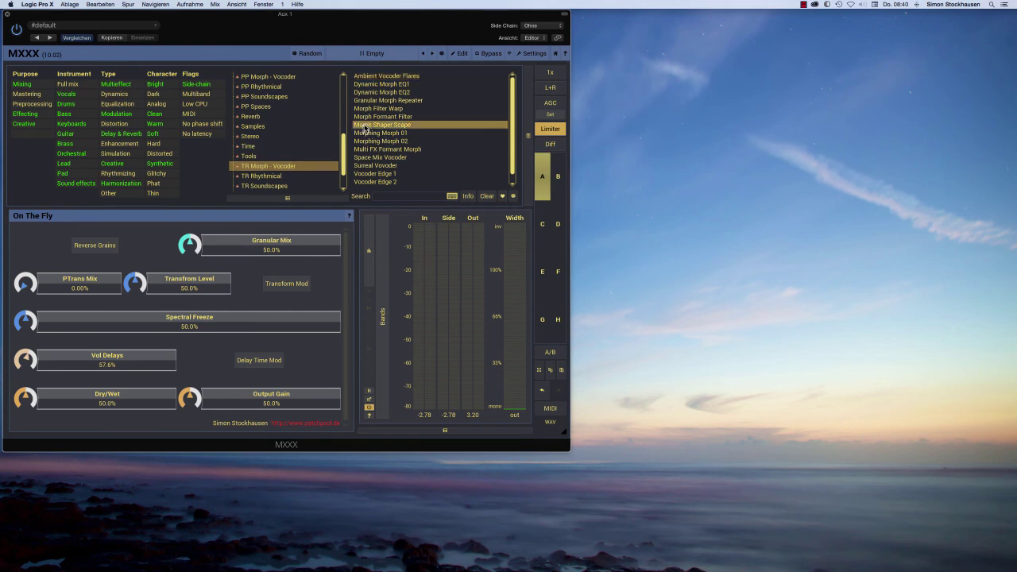
{"action": "left_click", "coordinate": [386, 142]}
{"action": "scroll", "coordinate": [415, 149], "scroll_direction": "down", "scroll_amount": 1}
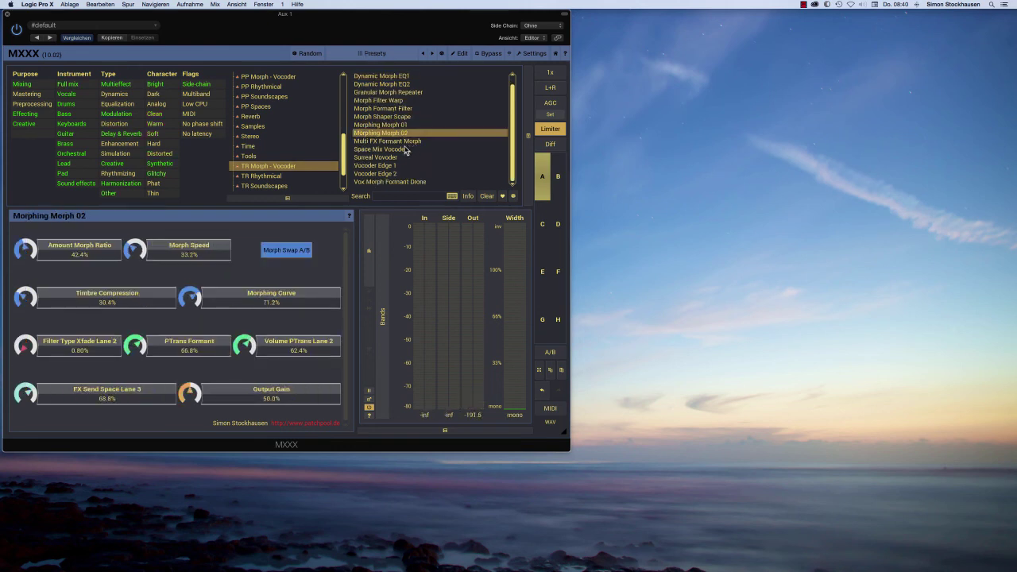
{"action": "left_click", "coordinate": [405, 150]}
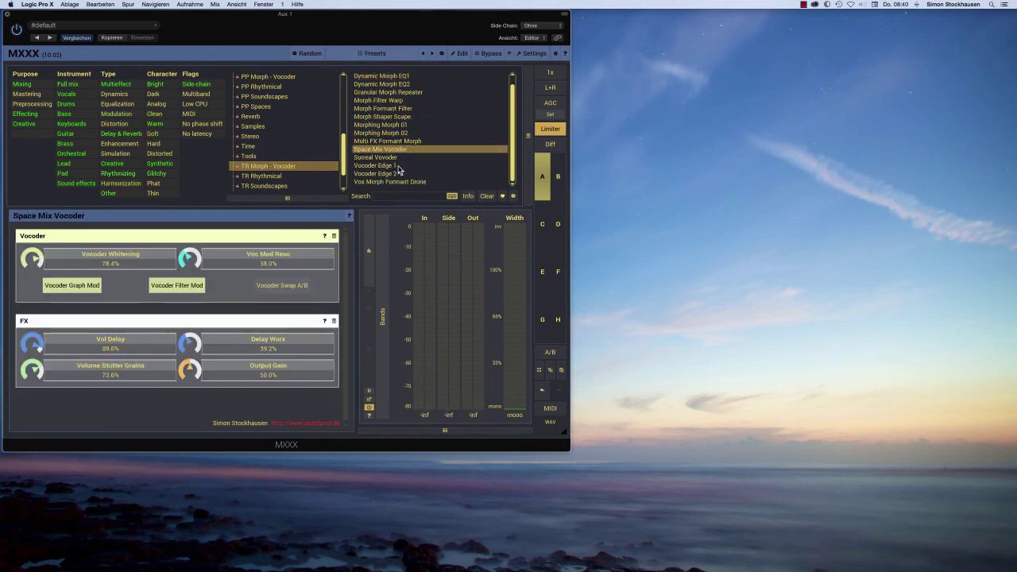
- Audition 3-Band Beat Mangler and 3-Band Pad Animator from the TR Rhythmical presets
{"action": "scroll", "coordinate": [303, 180], "scroll_direction": "down", "scroll_amount": 2}
{"action": "left_click", "coordinate": [289, 157]}
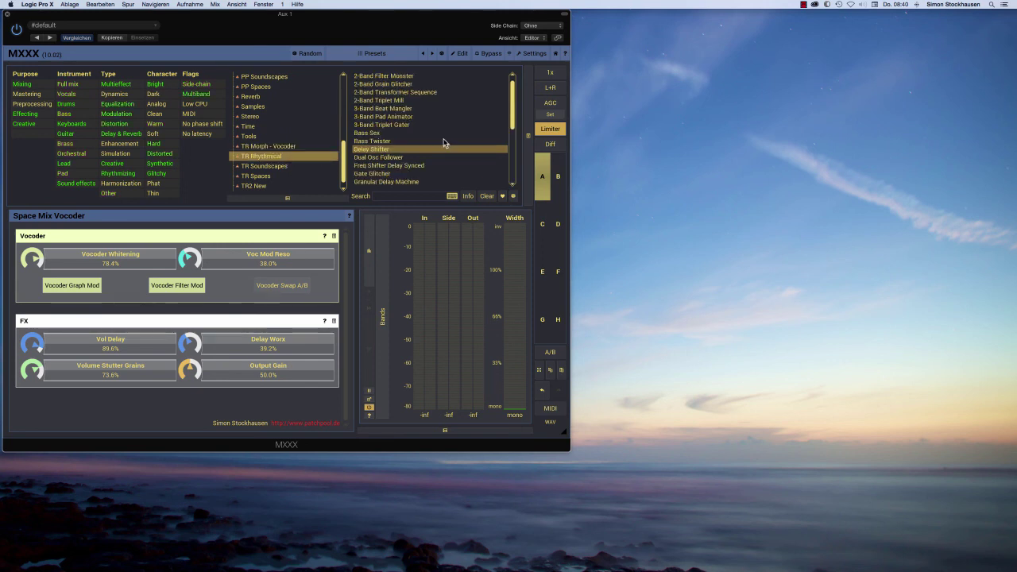
{"action": "left_click", "coordinate": [391, 109]}
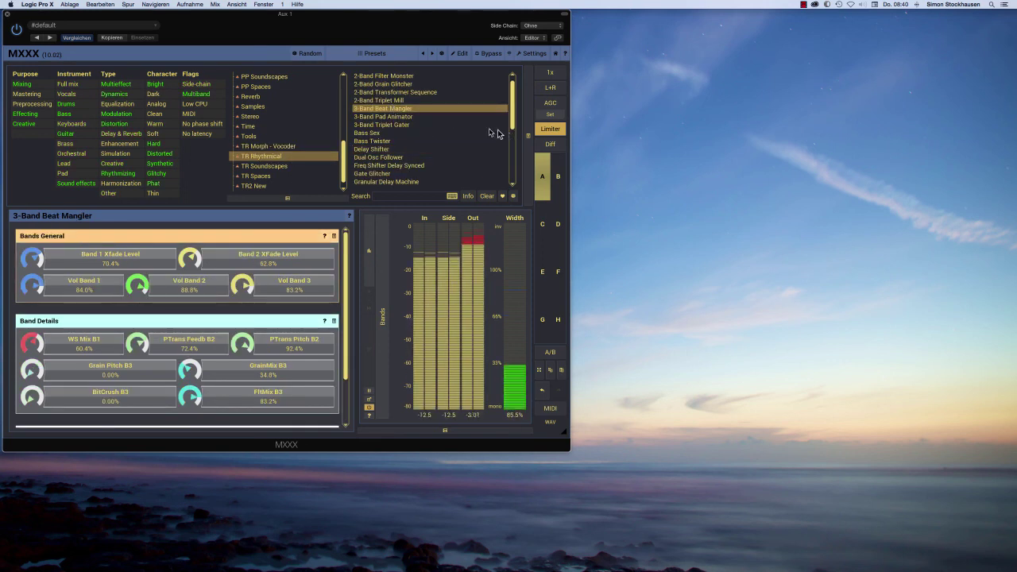
{"action": "left_click", "coordinate": [407, 118]}
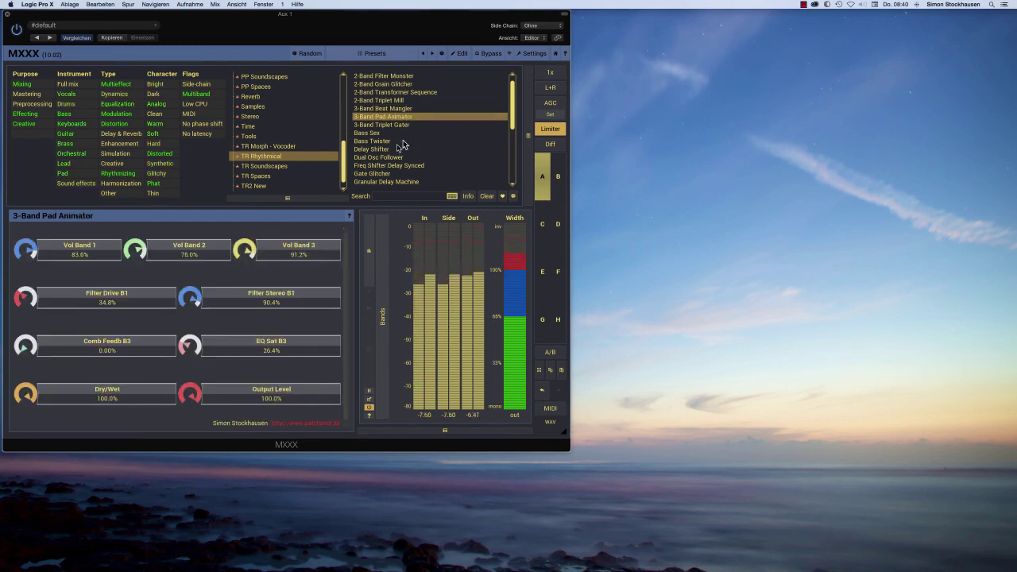
- Load the Eternal Combs preset from TR Soundscapes and open it in edit mode
{"action": "left_click", "coordinate": [272, 165]}
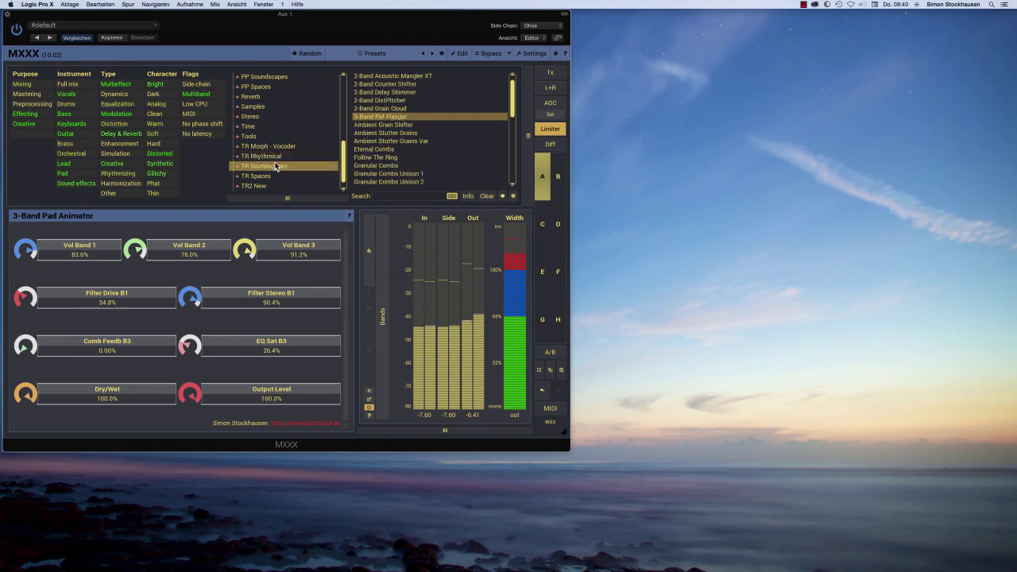
{"action": "left_click", "coordinate": [396, 150]}
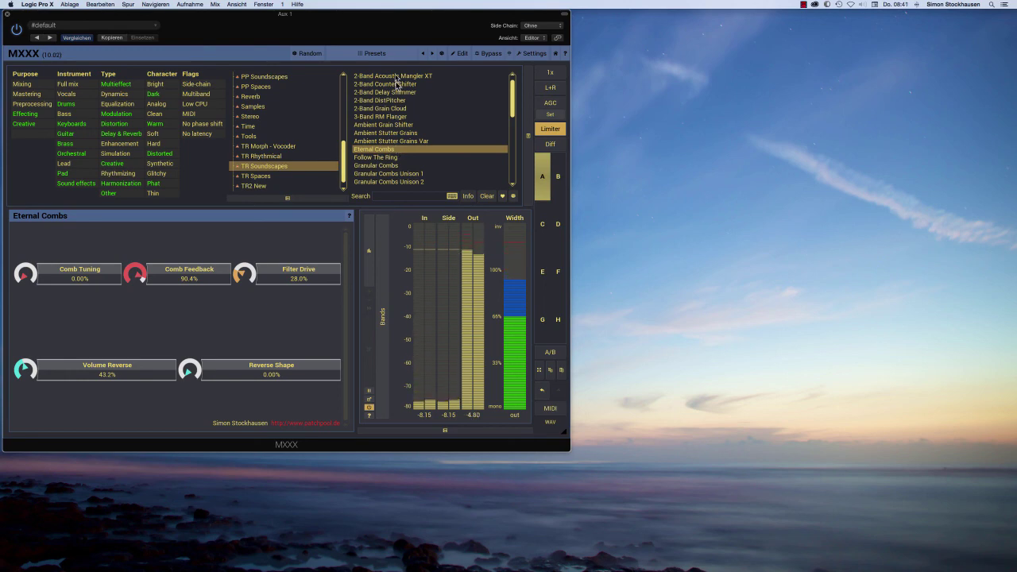
{"action": "left_click", "coordinate": [460, 53]}
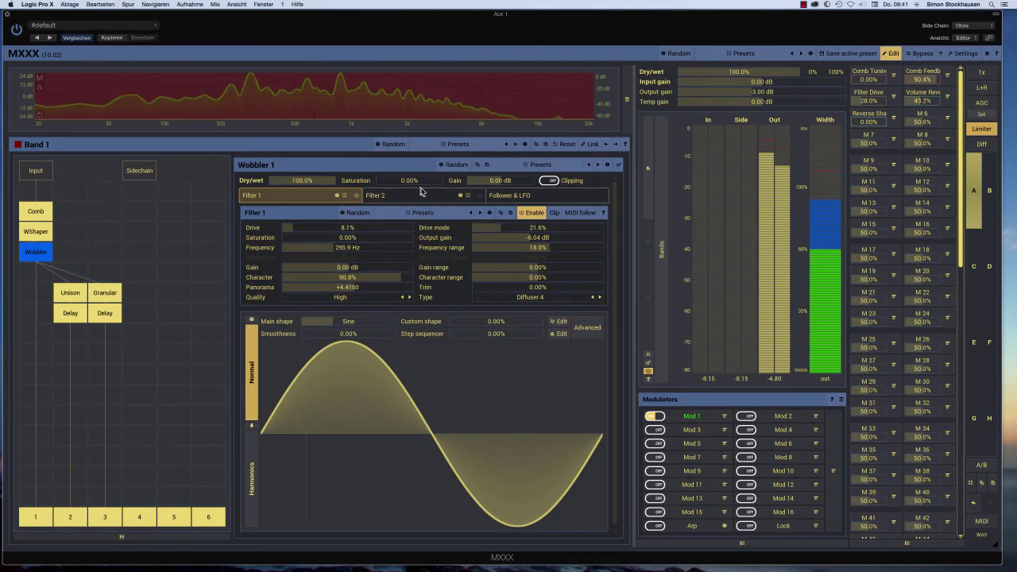